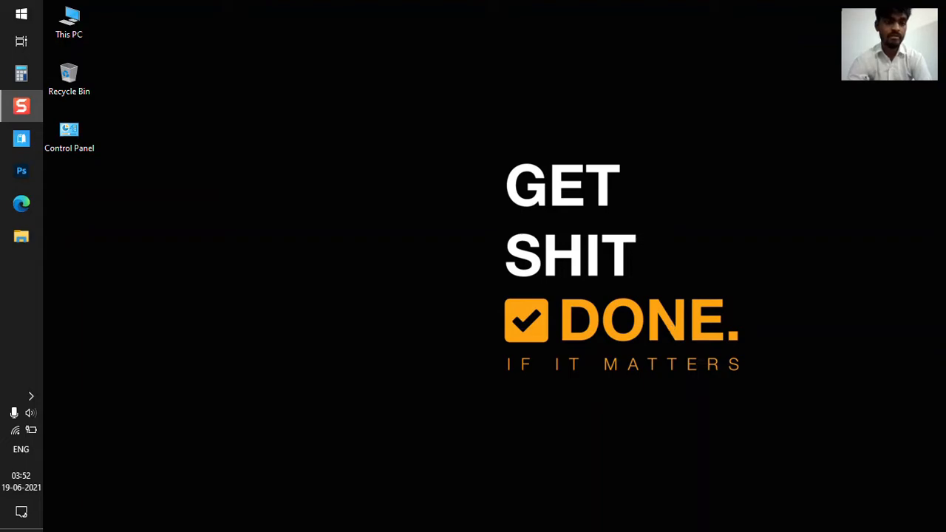
- Switch to Photoshop and open the JPG image "great uncle with folded hands" from the Material folder 1
{"action": "left_click", "coordinate": [21, 172]}
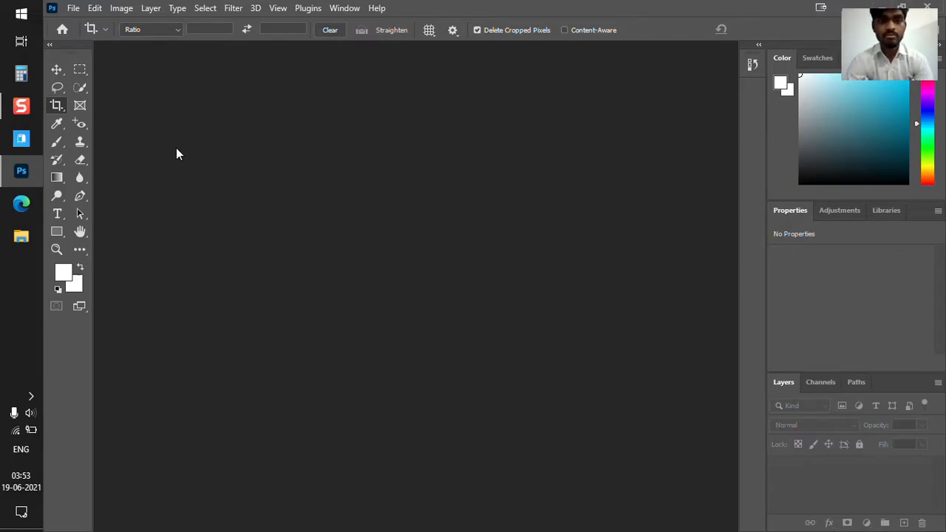
{"action": "left_click", "coordinate": [74, 9]}
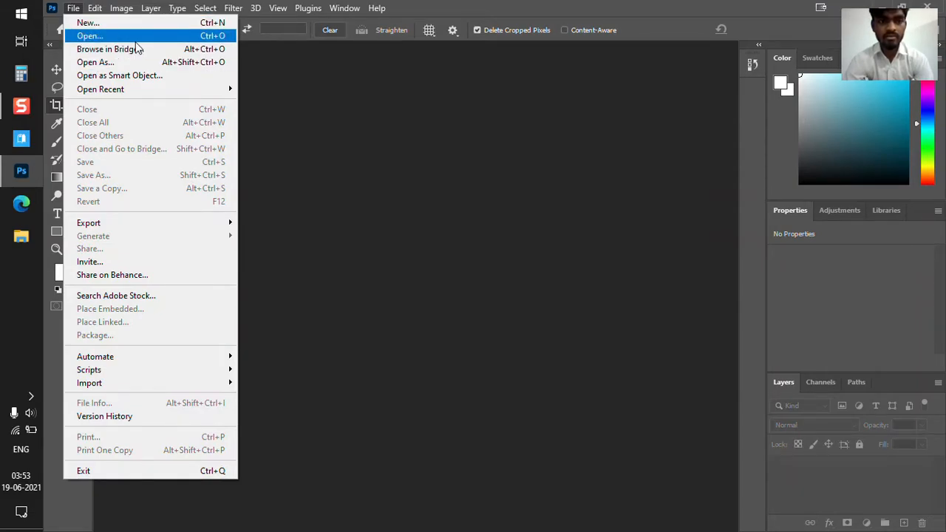
{"action": "left_click", "coordinate": [444, 131]}
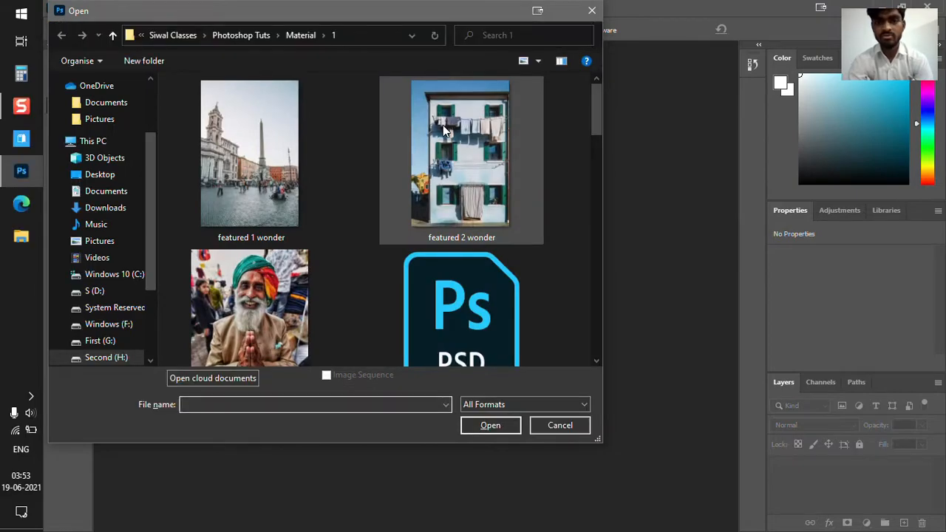
{"action": "scroll", "coordinate": [466, 234], "scroll_direction": "down", "scroll_amount": 5}
{"action": "scroll", "coordinate": [465, 237], "scroll_direction": "up", "scroll_amount": 1}
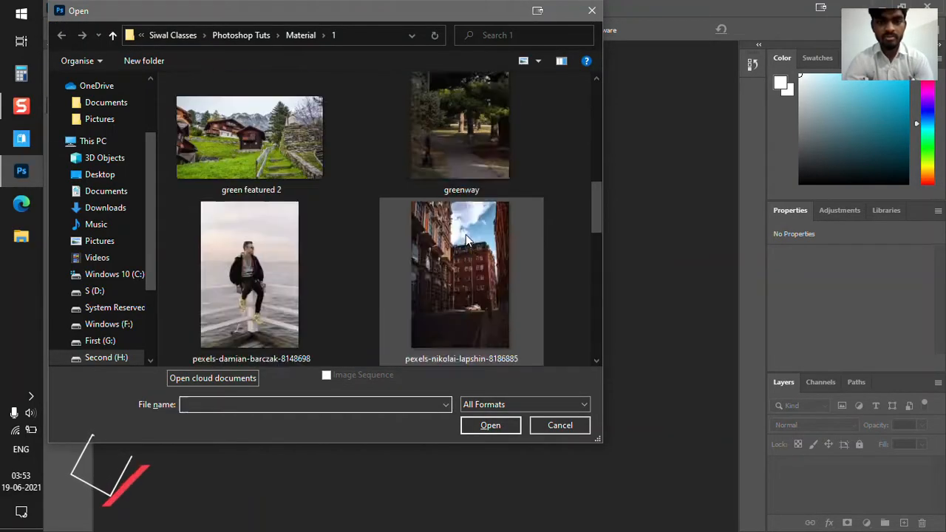
{"action": "scroll", "coordinate": [466, 236], "scroll_direction": "up", "scroll_amount": 3}
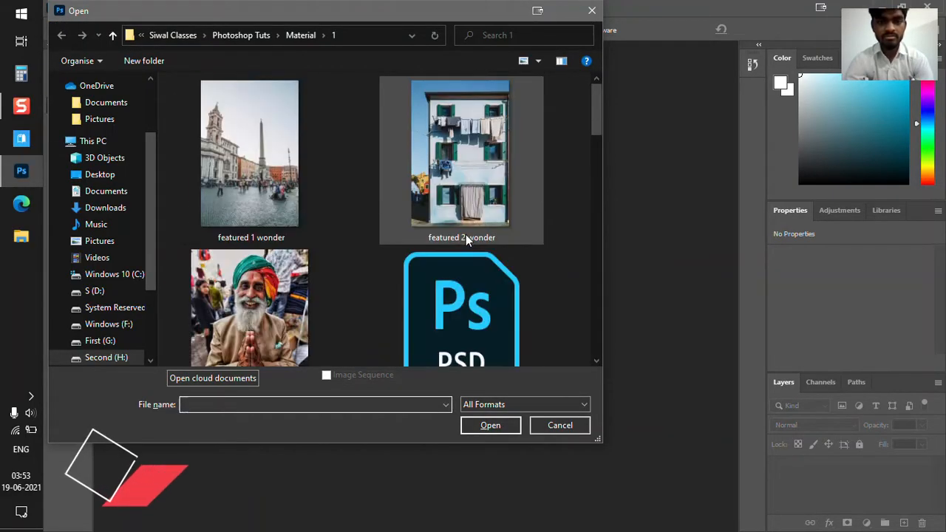
{"action": "left_click", "coordinate": [261, 282]}
{"action": "scroll", "coordinate": [261, 282], "scroll_direction": "down", "scroll_amount": 2, "text": "ctrl"}
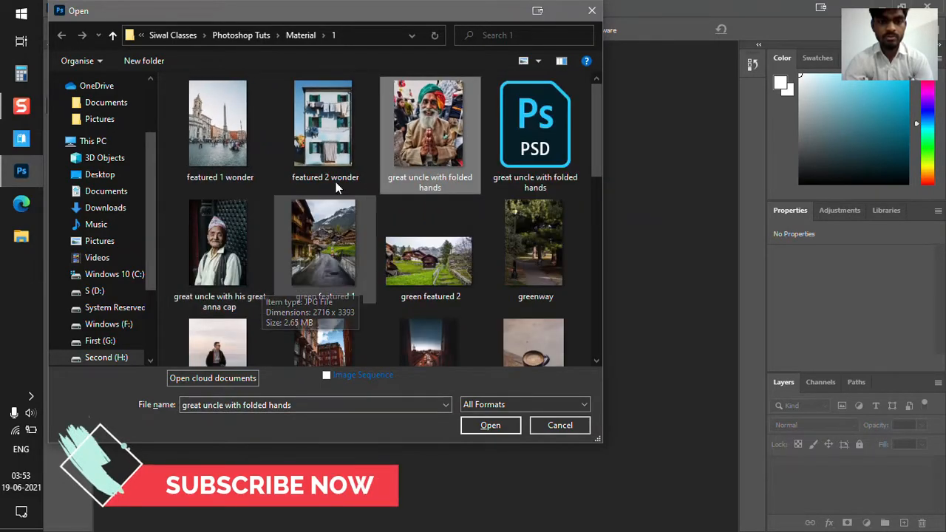
{"action": "left_click", "coordinate": [355, 267]}
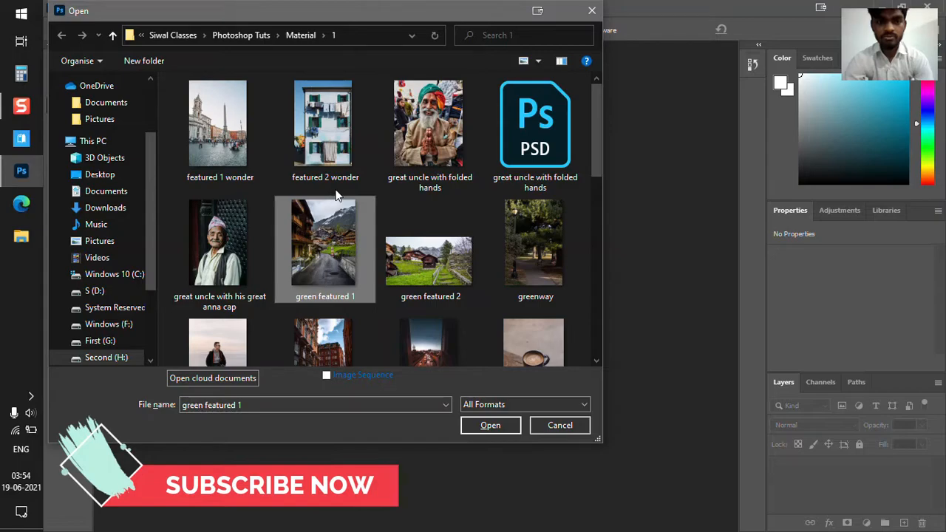
{"action": "left_click", "coordinate": [378, 136]}
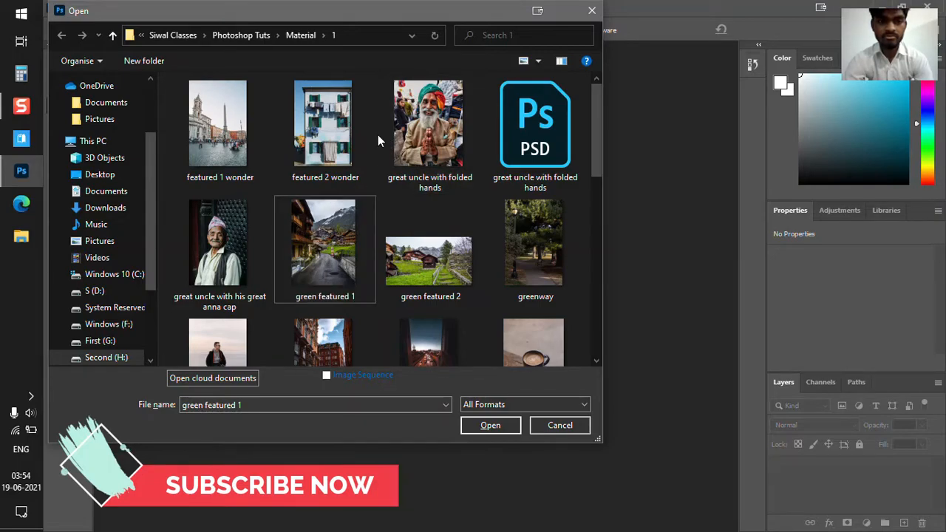
{"action": "left_click", "coordinate": [399, 140]}
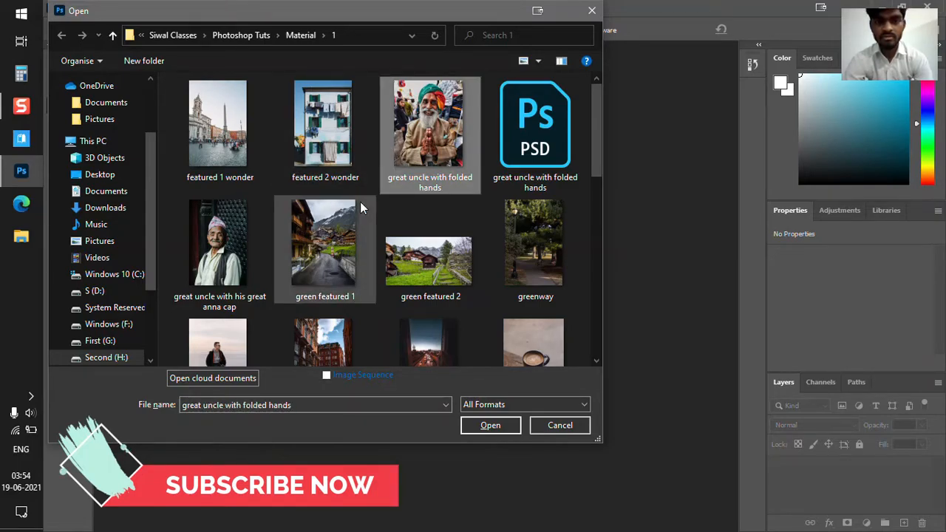
{"action": "left_click", "coordinate": [491, 426]}
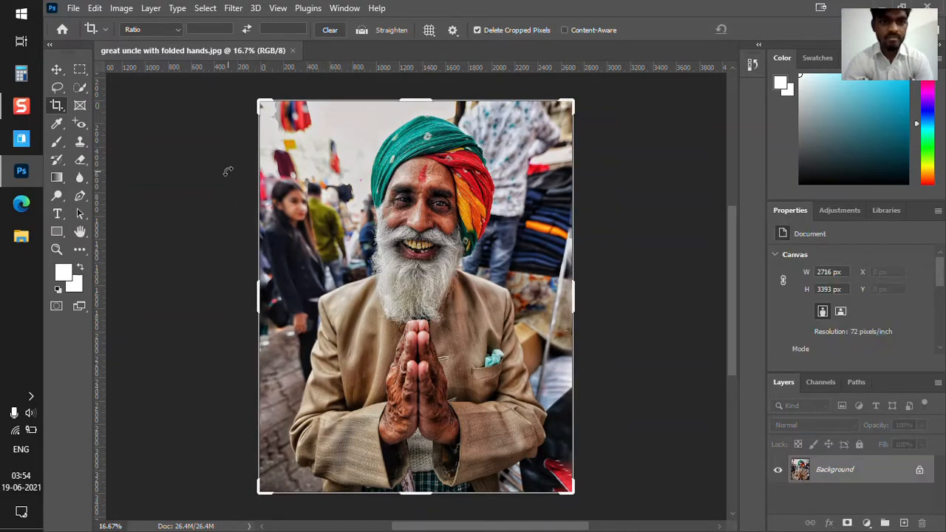
- Activate the Move tool and look through the Channels, Paths, Layers, Adjustments and Properties of the opened photo
{"action": "left_click", "coordinate": [56, 70]}
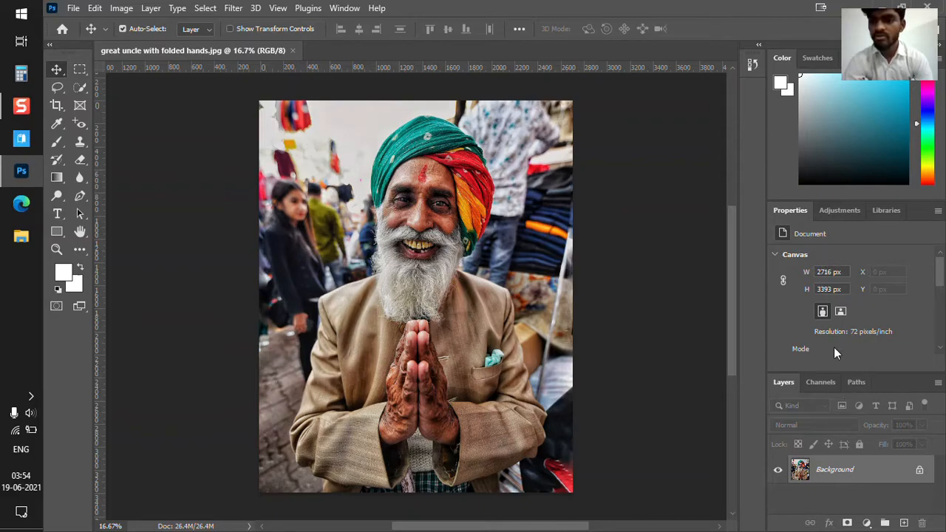
{"action": "left_click", "coordinate": [816, 382]}
{"action": "left_click", "coordinate": [785, 382]}
{"action": "left_click", "coordinate": [857, 382]}
{"action": "left_click", "coordinate": [821, 382]}
{"action": "left_click", "coordinate": [784, 382]}
{"action": "left_click", "coordinate": [836, 210]}
{"action": "left_click", "coordinate": [792, 210]}
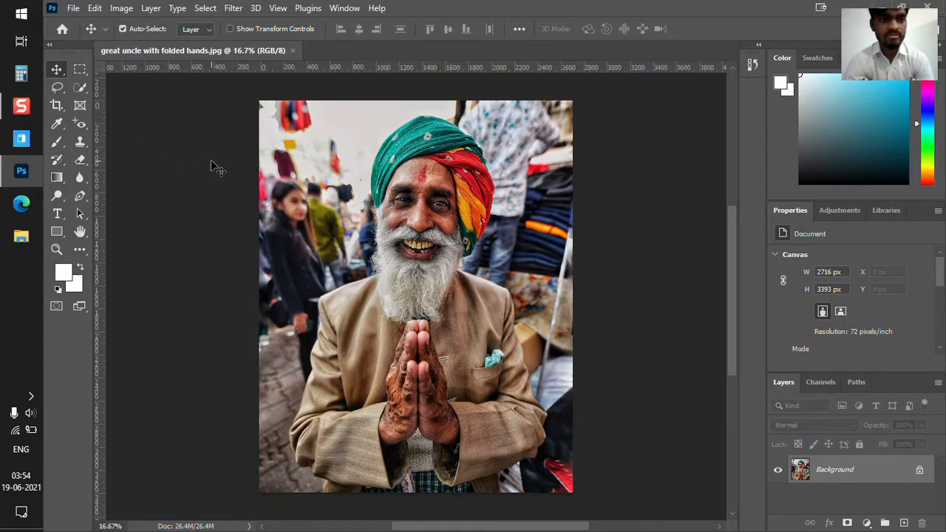
- Compare the options of the Lasso and Crop tools, and return to the Move tool
{"action": "left_click", "coordinate": [63, 92]}
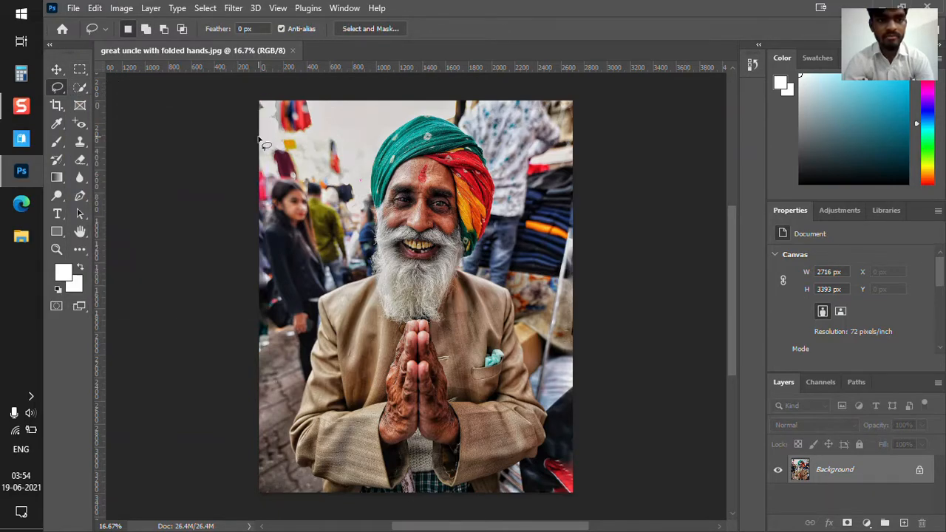
{"action": "left_click", "coordinate": [57, 105]}
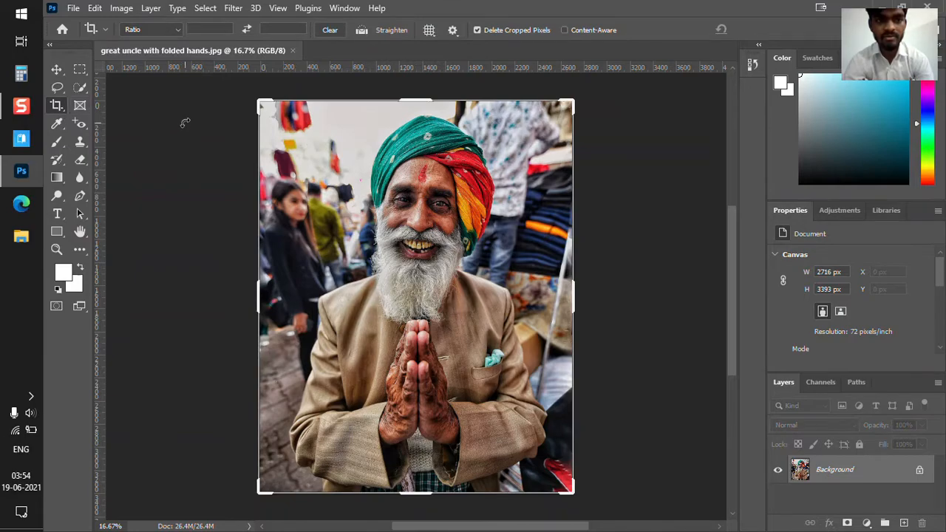
{"action": "left_click", "coordinate": [56, 72]}
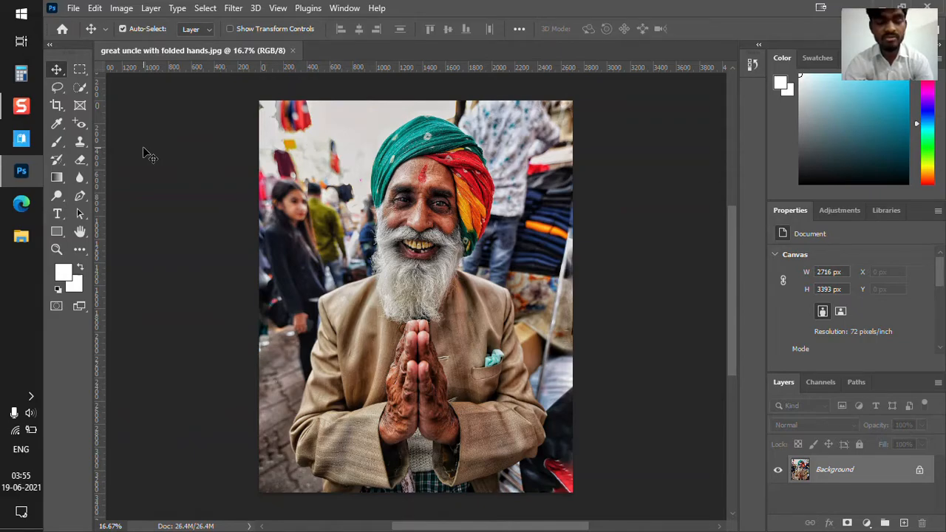
- Start a new document and examine the presets offered for Photo, Art & Illustration, Web and Mobile
{"action": "left_click", "coordinate": [73, 9]}
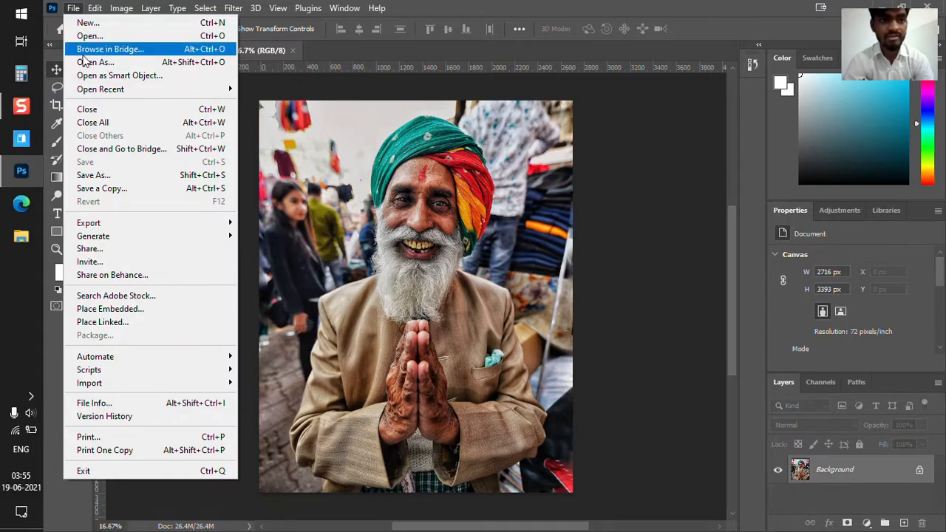
{"action": "left_click", "coordinate": [108, 27]}
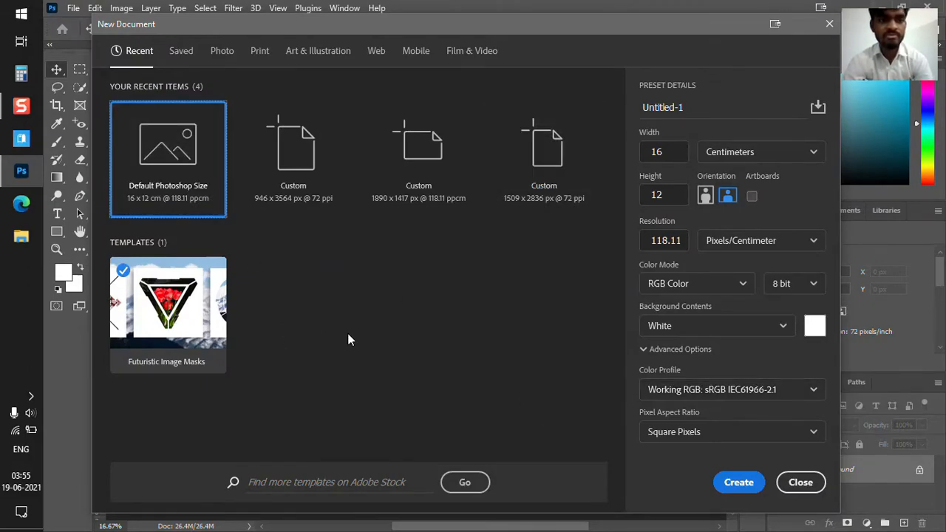
{"action": "left_click", "coordinate": [224, 52]}
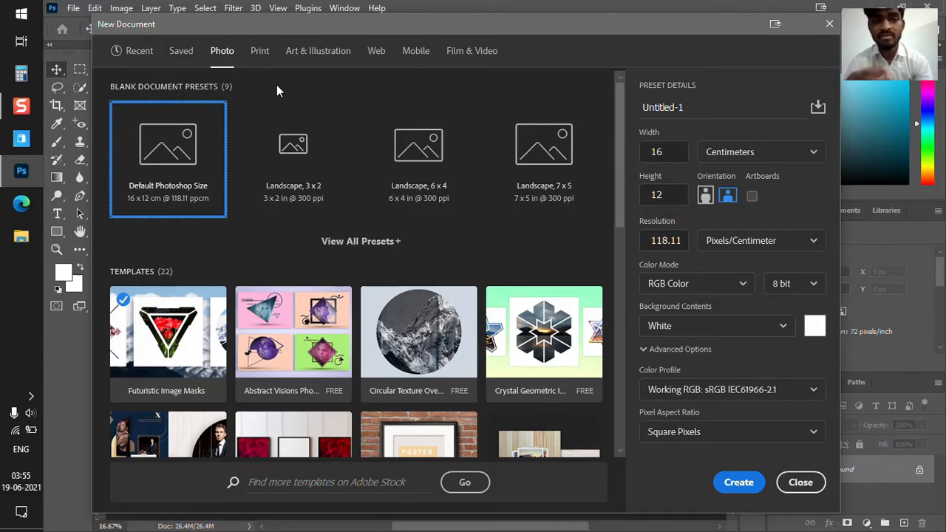
{"action": "left_click", "coordinate": [318, 66]}
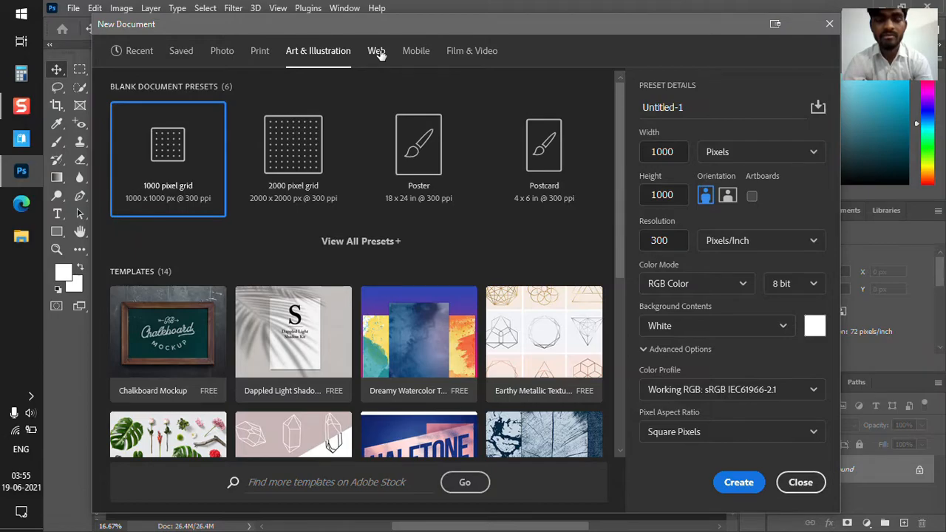
{"action": "left_click", "coordinate": [381, 54]}
{"action": "left_click", "coordinate": [417, 53]}
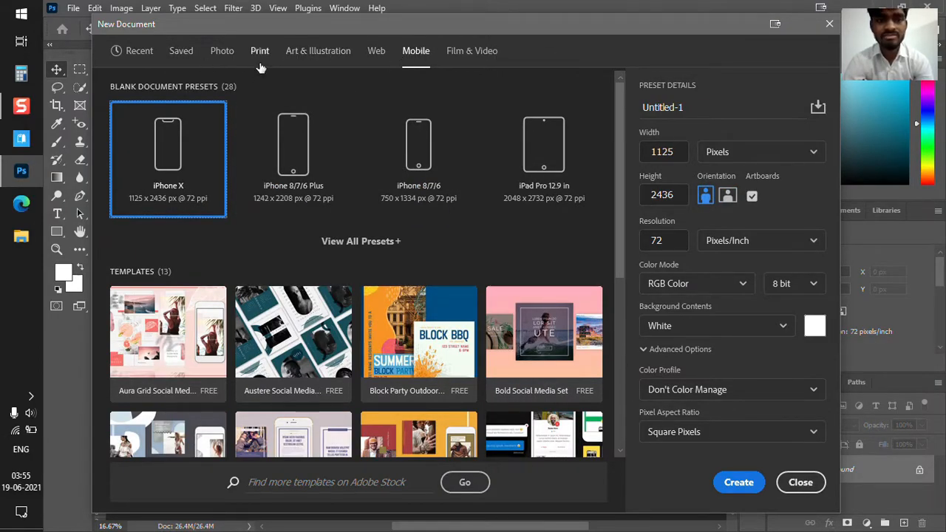
{"action": "left_click", "coordinate": [224, 58]}
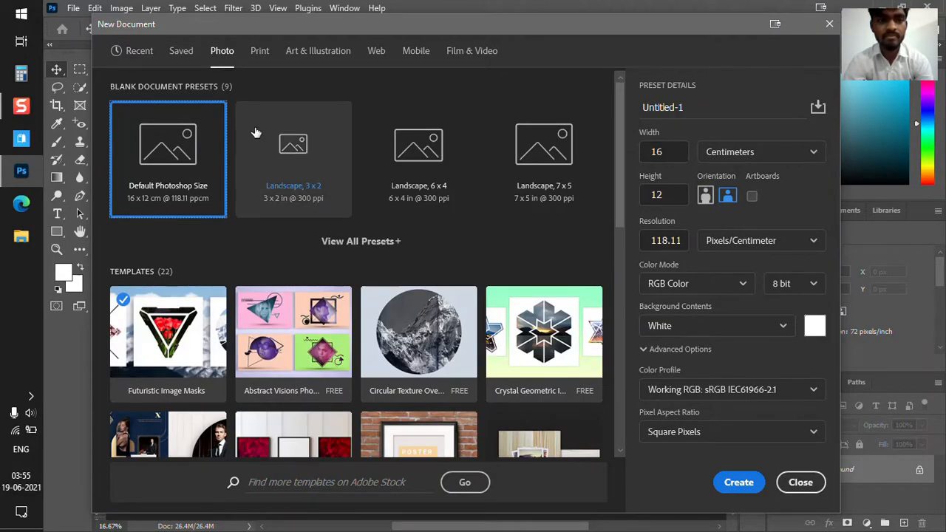
- Create a new document named "Testing iPad Image Creation" from the iPad Pro 12.9 in mobile preset
{"action": "left_click", "coordinate": [412, 56]}
{"action": "left_click", "coordinate": [300, 158]}
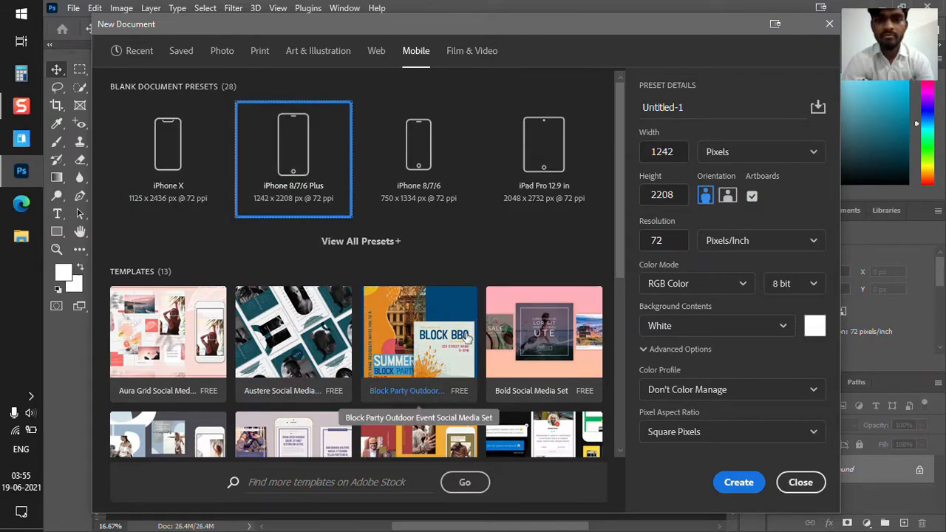
{"action": "left_click", "coordinate": [505, 205]}
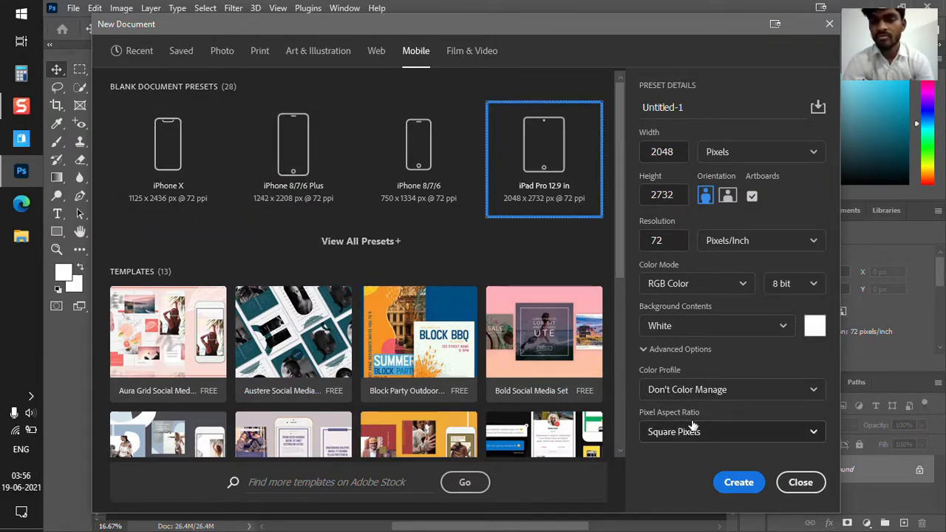
{"action": "left_click", "coordinate": [723, 111]}
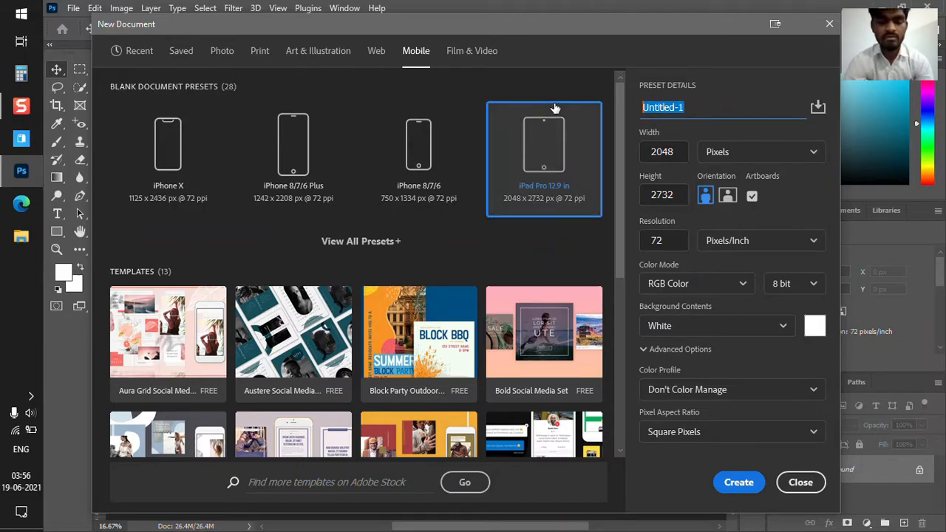
{"action": "type", "text": "Testing iPad"}
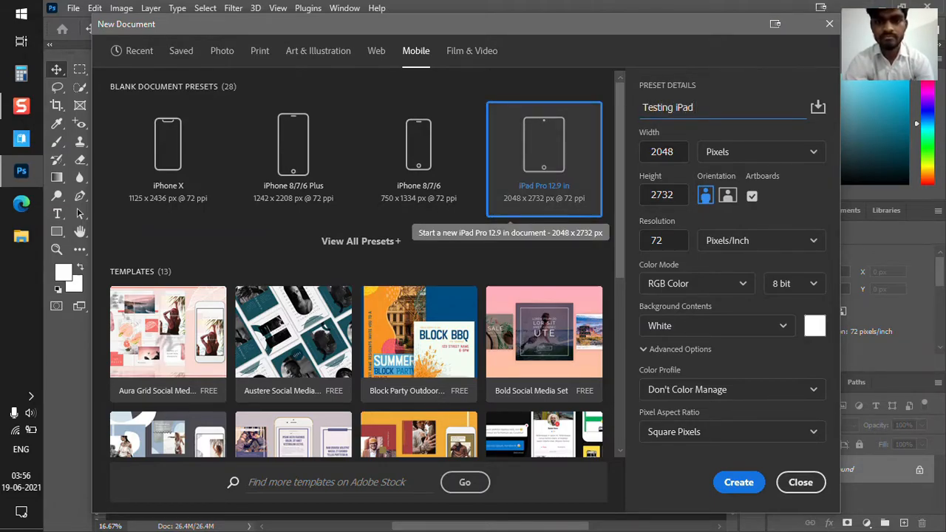
{"action": "type", "text": " Imaeg"}
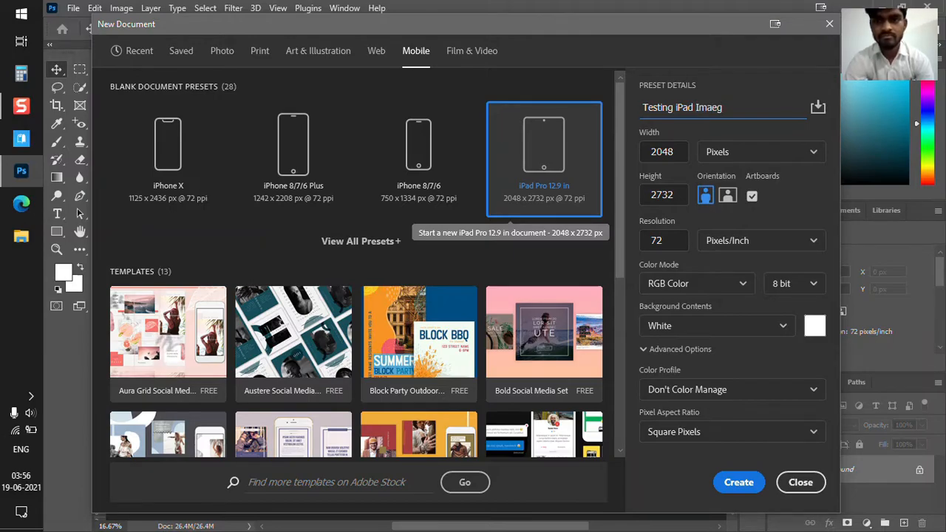
{"action": "type", "text": "ge Creation"}
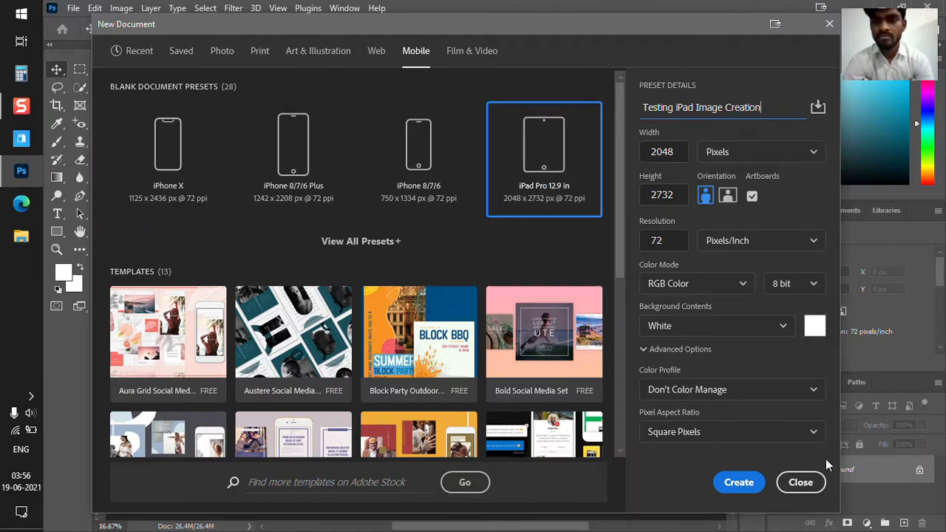
{"action": "left_click", "coordinate": [739, 482]}
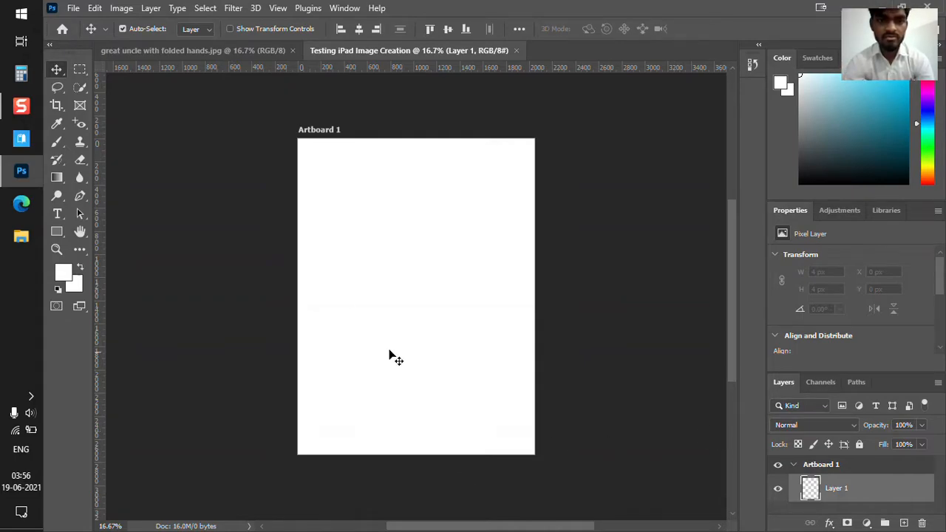
{"action": "left_click_drag", "start_coordinate": [465, 304], "coordinate": [418, 338]}
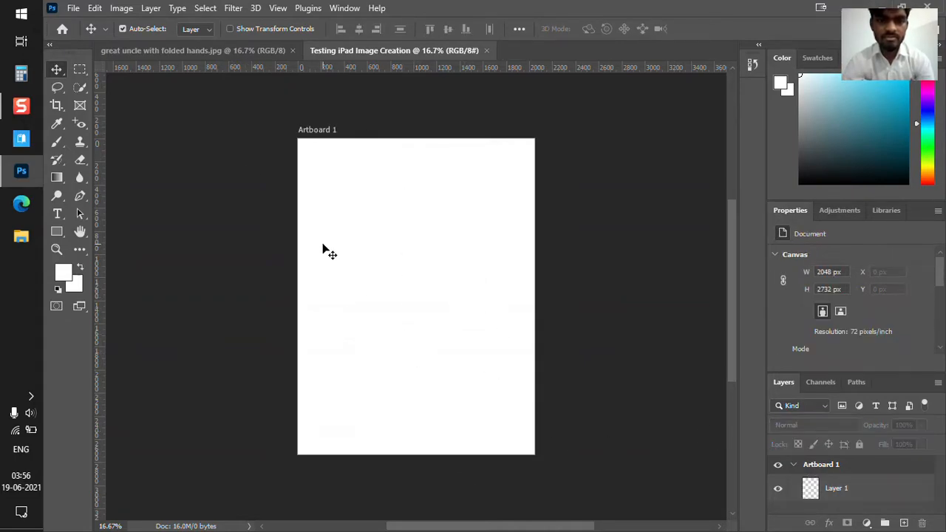
{"action": "left_click_drag", "start_coordinate": [502, 224], "coordinate": [296, 436]}
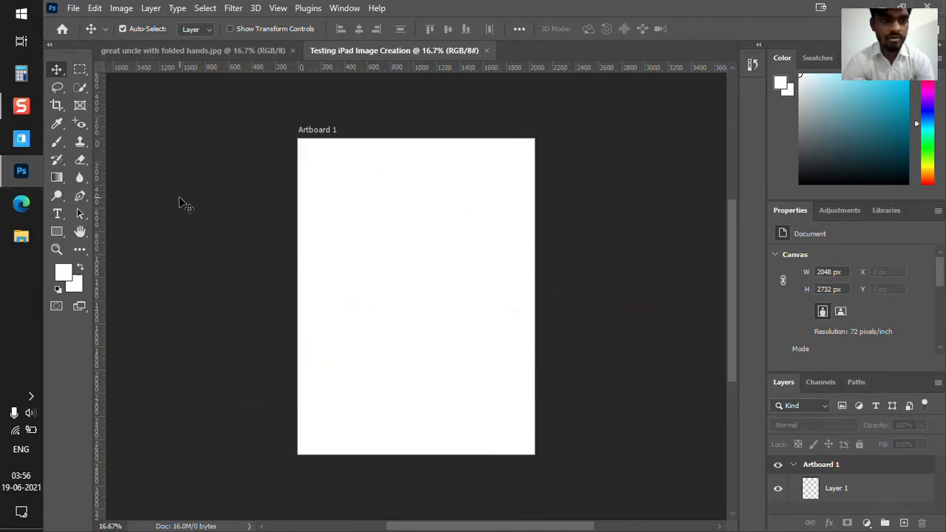
- Add a placeholder paragraph text box about 1725 × 413 px across the middle of the artboard and deselect it
{"action": "left_click", "coordinate": [57, 214]}
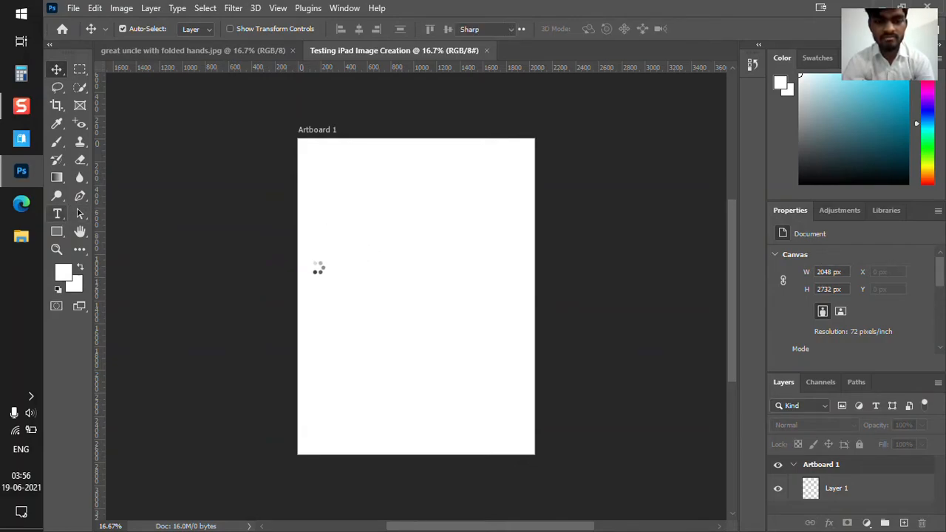
{"action": "left_click_drag", "start_coordinate": [321, 249], "coordinate": [519, 294]}
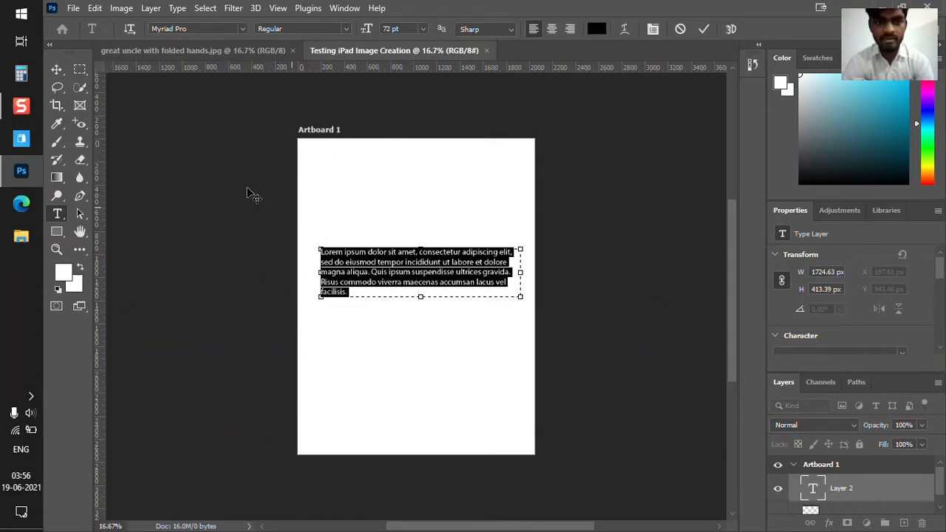
{"action": "left_click", "coordinate": [268, 341]}
{"action": "key", "text": "v"}
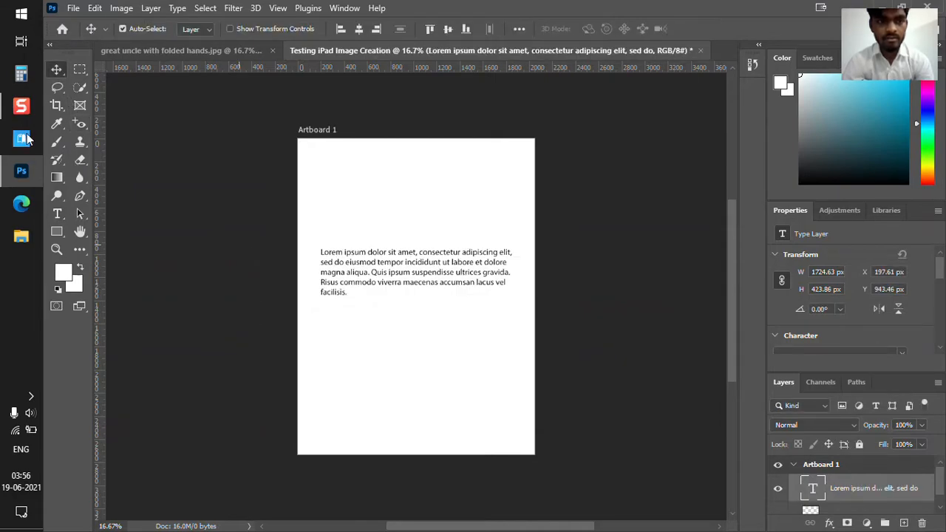
{"action": "left_click", "coordinate": [244, 252]}
- Add a second placeholder paragraph text box about 1602 × 449 px near the top of the artboard and commit it
{"action": "left_click", "coordinate": [62, 215]}
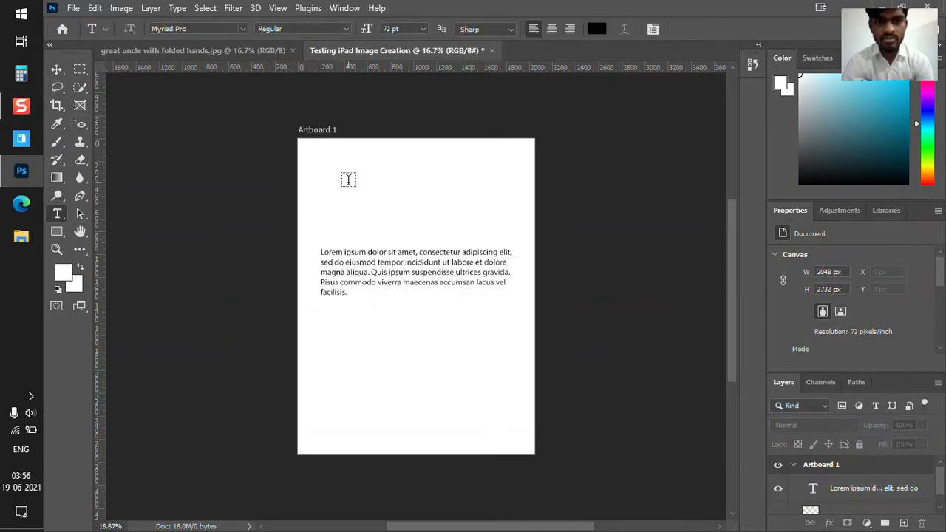
{"action": "left_click_drag", "start_coordinate": [321, 158], "coordinate": [511, 211]}
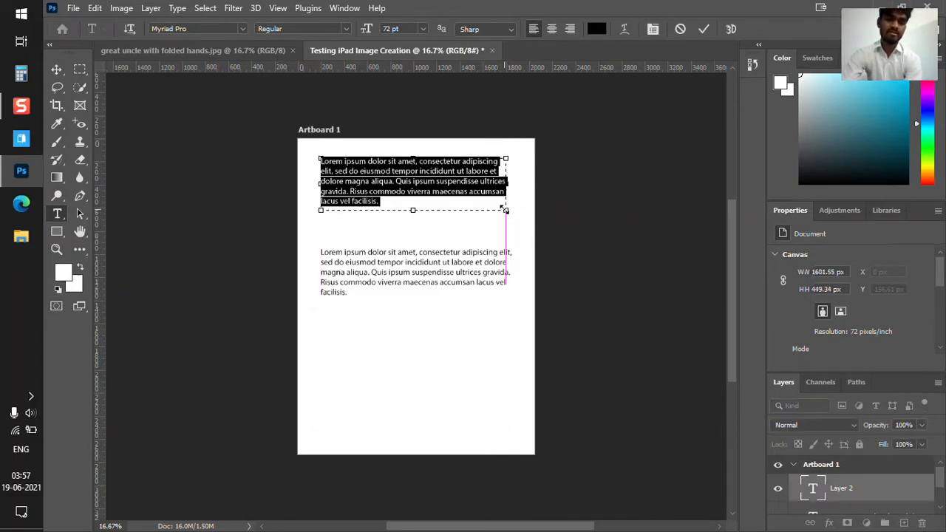
{"action": "left_click", "coordinate": [332, 169]}
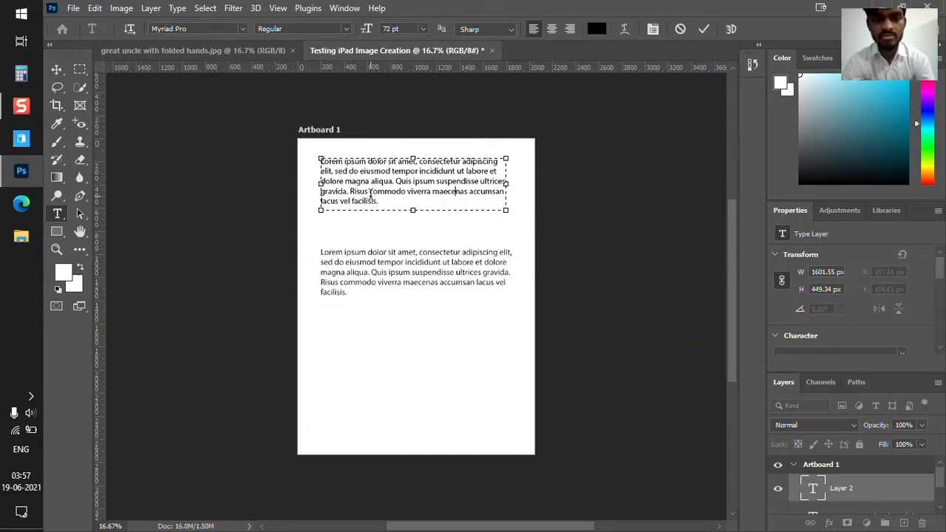
{"action": "key", "text": "ctrl+a"}
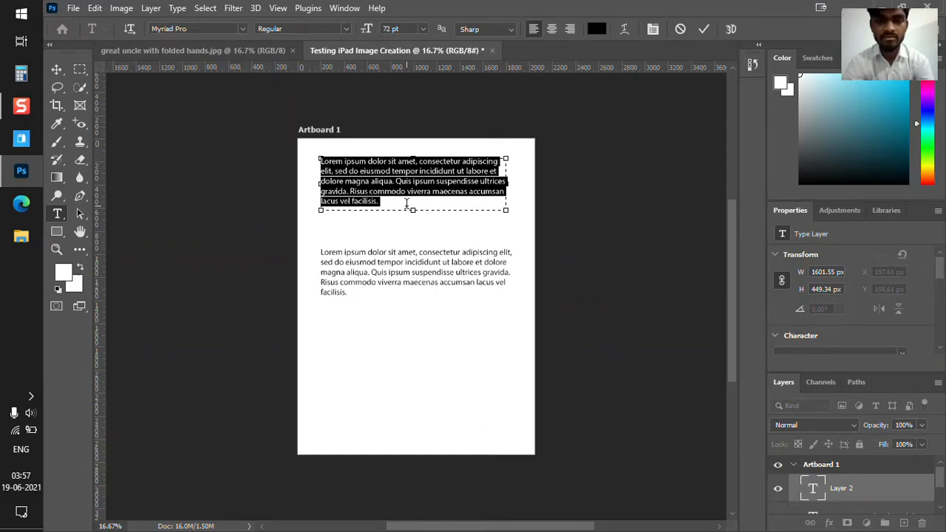
{"action": "left_click", "coordinate": [406, 203]}
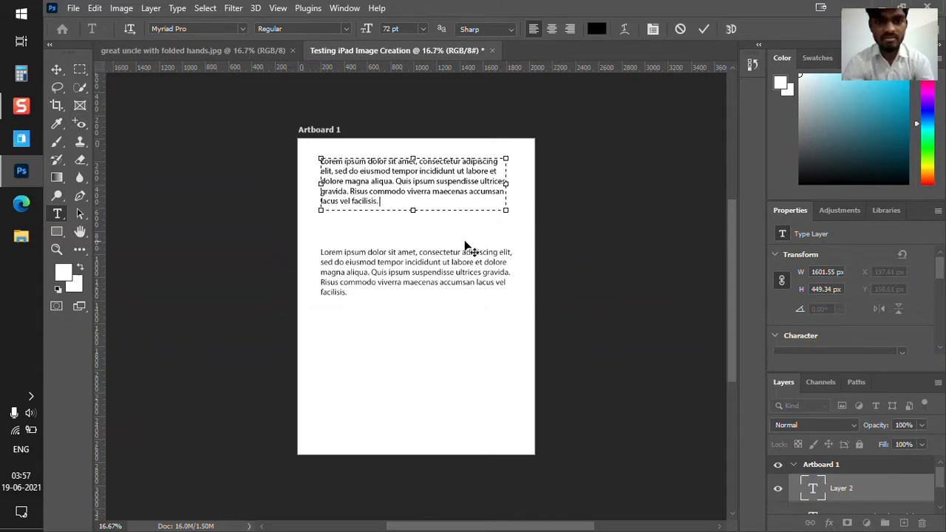
{"action": "key", "text": "ctrl+a"}
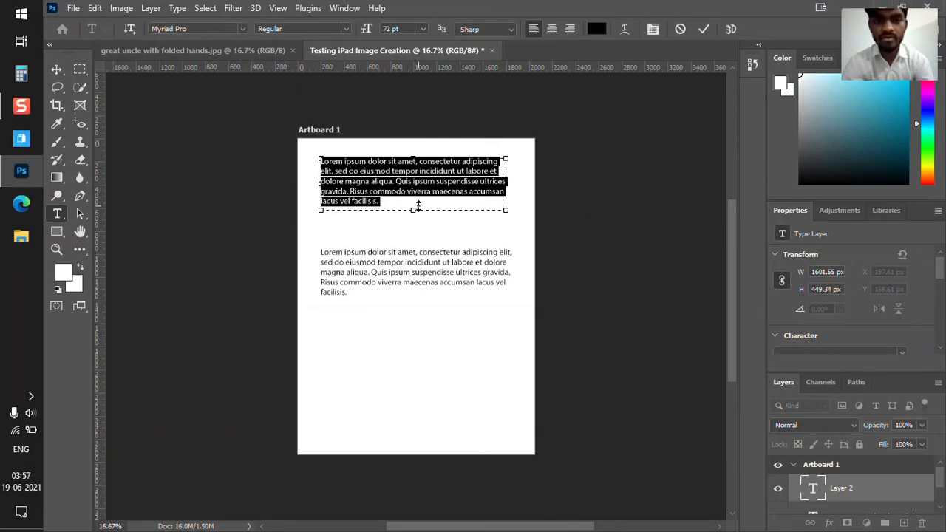
{"action": "left_click", "coordinate": [579, 206]}
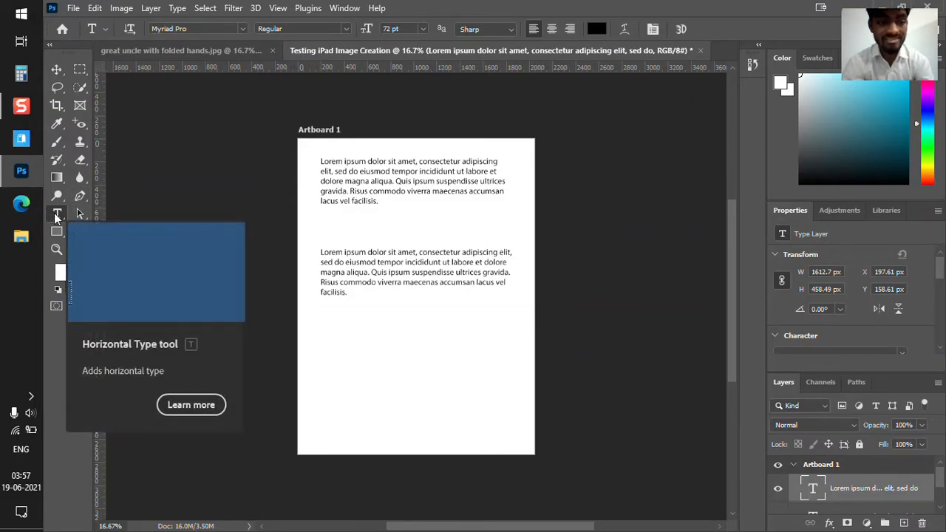
- Replace all placeholder text in the upper text box with "Testing the paragraph creation using the text tool."
{"action": "left_click", "coordinate": [362, 174]}
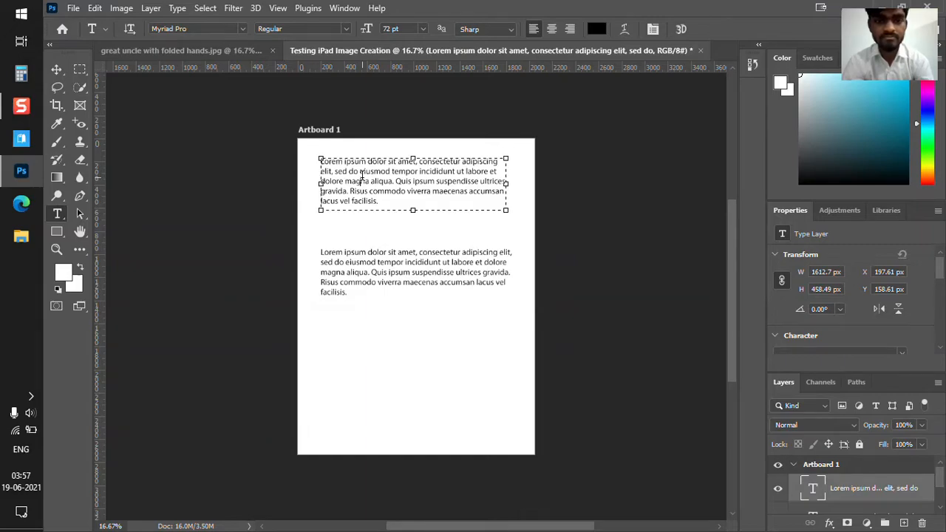
{"action": "key", "text": "ctrl+a"}
{"action": "left_click", "coordinate": [444, 209]}
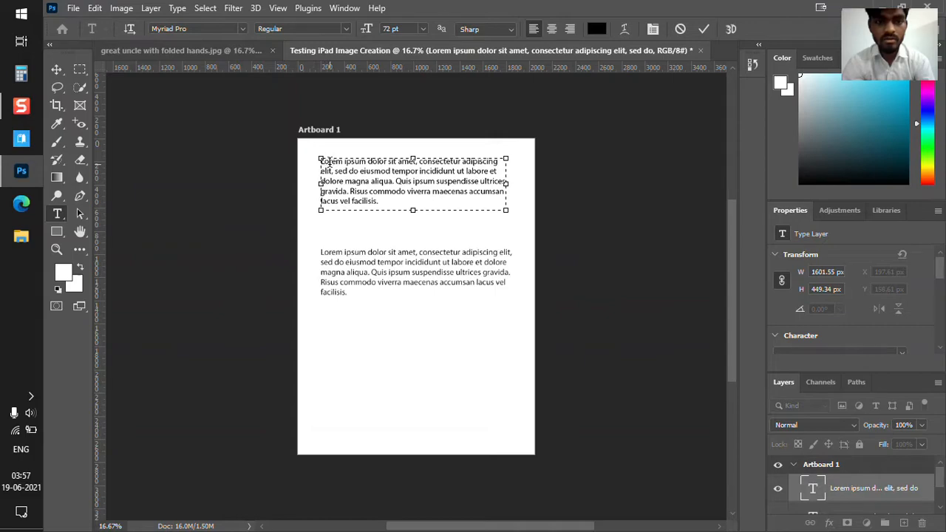
{"action": "key", "text": "ctrl+a"}
{"action": "type", "text": "Testing"}
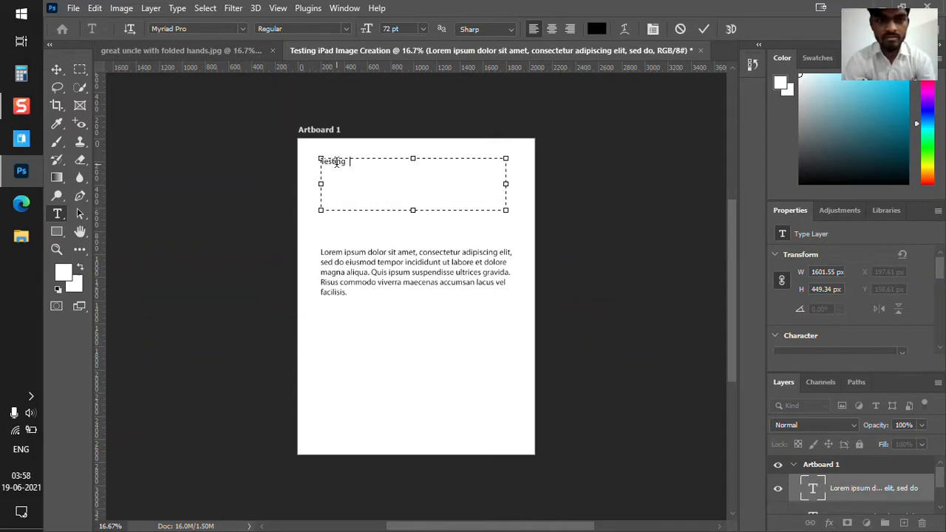
{"action": "type", "text": " the"}
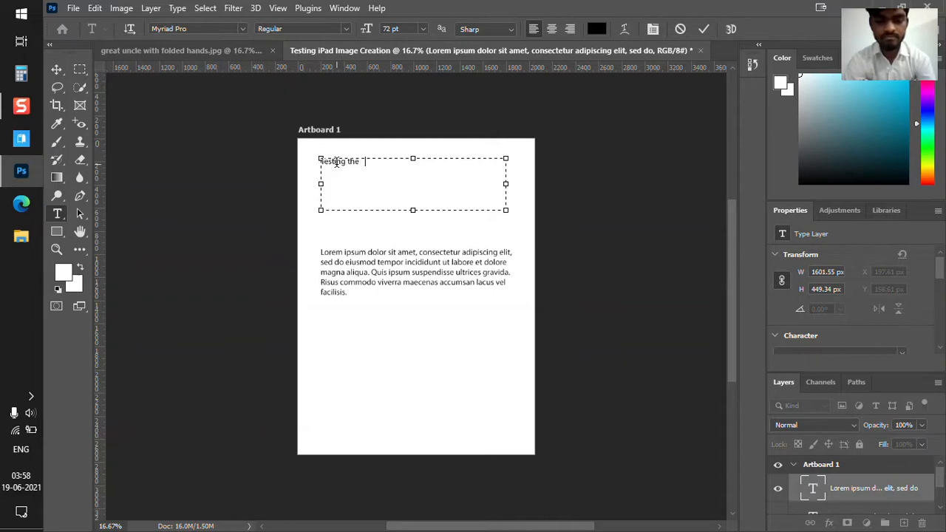
{"action": "type", "text": " parap"}
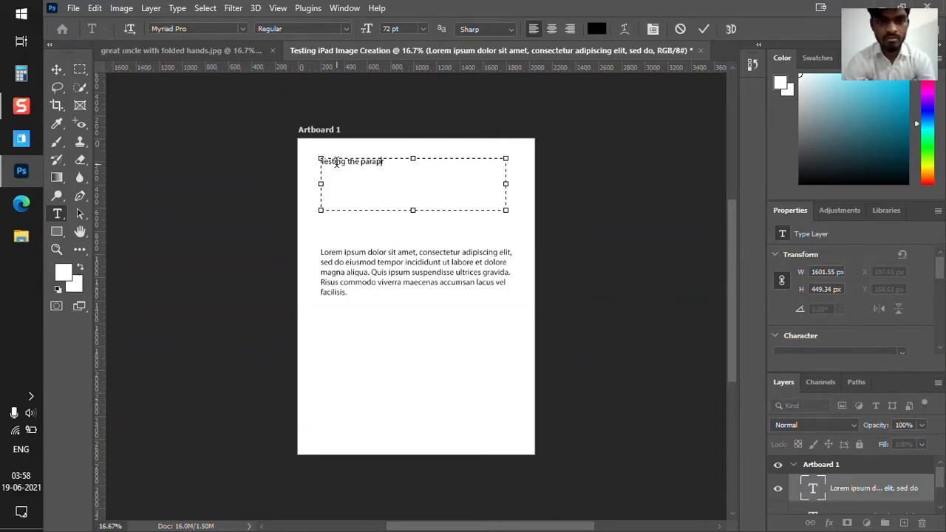
{"action": "type", "text": "graph creation v"}
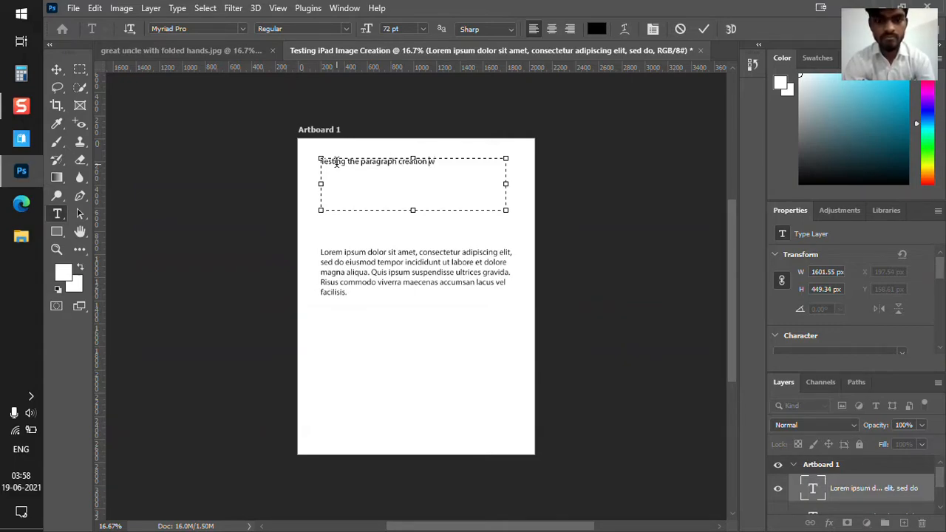
{"action": "type", "text": "using the te"}
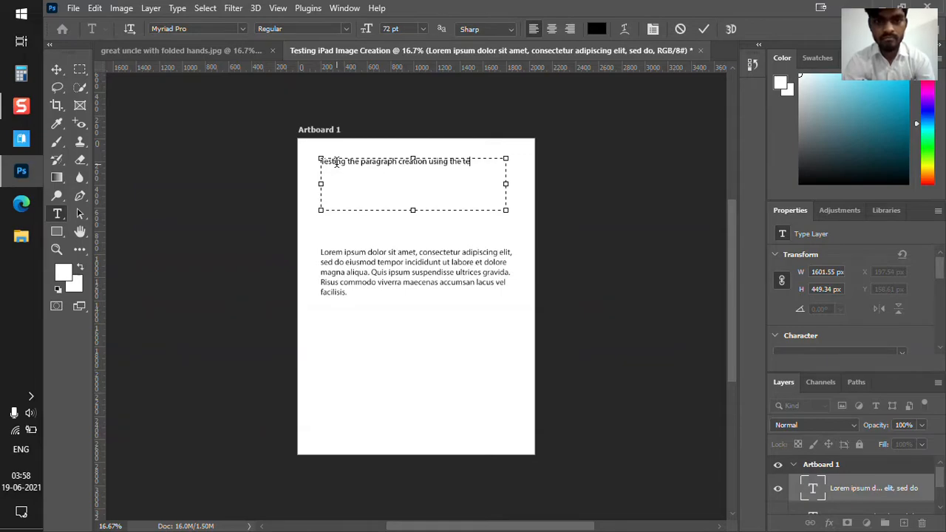
{"action": "type", "text": "xt tool."}
- Copy the sentence, paste it three times starting on a new line in the same text box, and commit the text
{"action": "key", "text": "ctrl+a"}
{"action": "key", "text": "ctrl+c"}
{"action": "key", "text": "Right"}
{"action": "key", "text": "Return"}
{"action": "key", "text": "ctrl+v"}
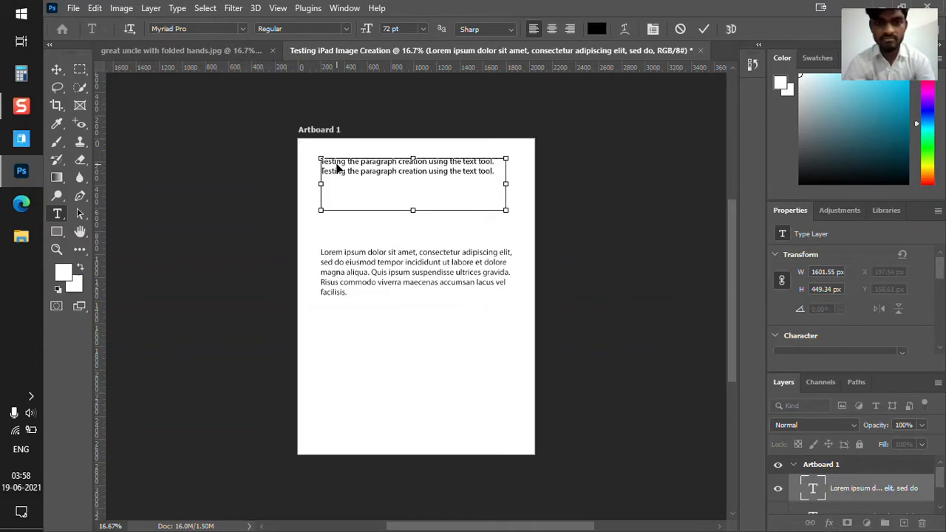
{"action": "key", "text": "ctrl+v"}
{"action": "key", "text": "ctrl+v"}
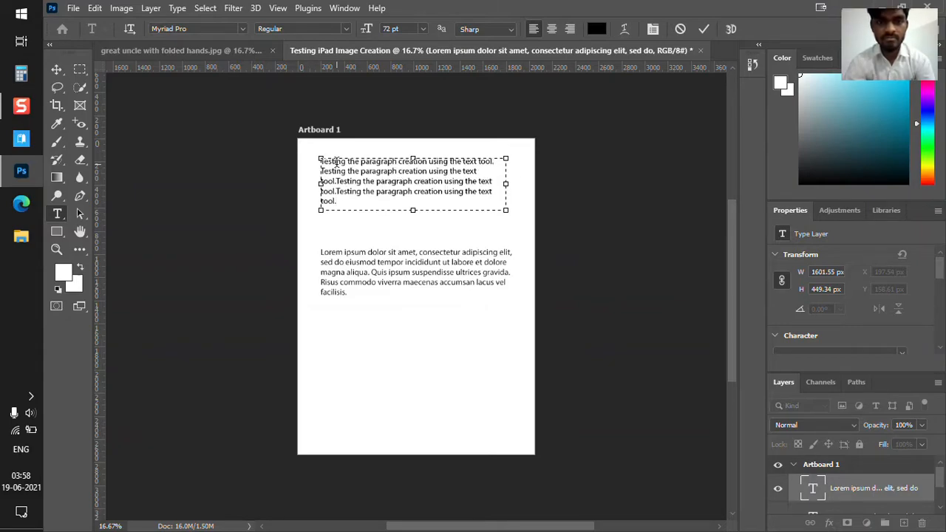
{"action": "left_click", "coordinate": [704, 29]}
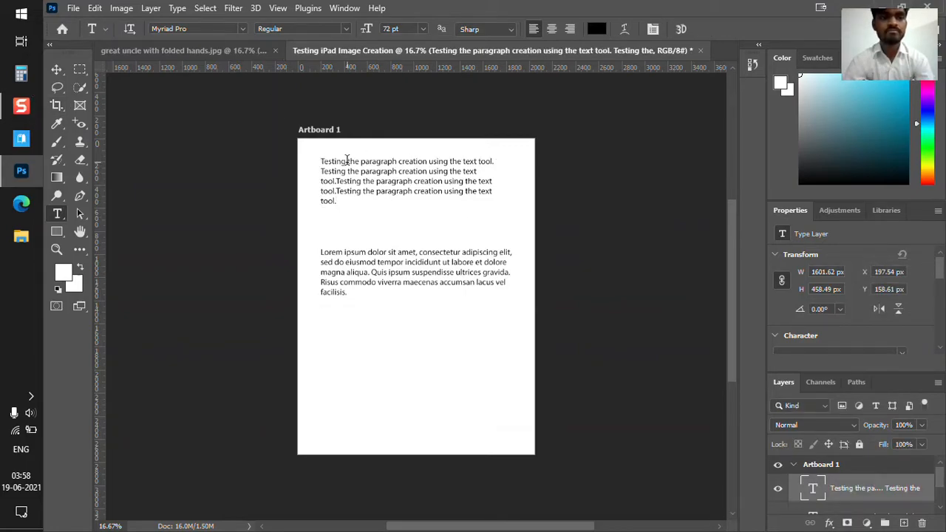
- Switch to the Move tool and look over the two paragraphs on the artboard
{"action": "scroll", "coordinate": [484, 252], "scroll_direction": "up", "scroll_amount": 1}
{"action": "scroll", "coordinate": [485, 252], "scroll_direction": "down", "scroll_amount": 5}
{"action": "scroll", "coordinate": [483, 244], "scroll_direction": "up", "scroll_amount": 6}
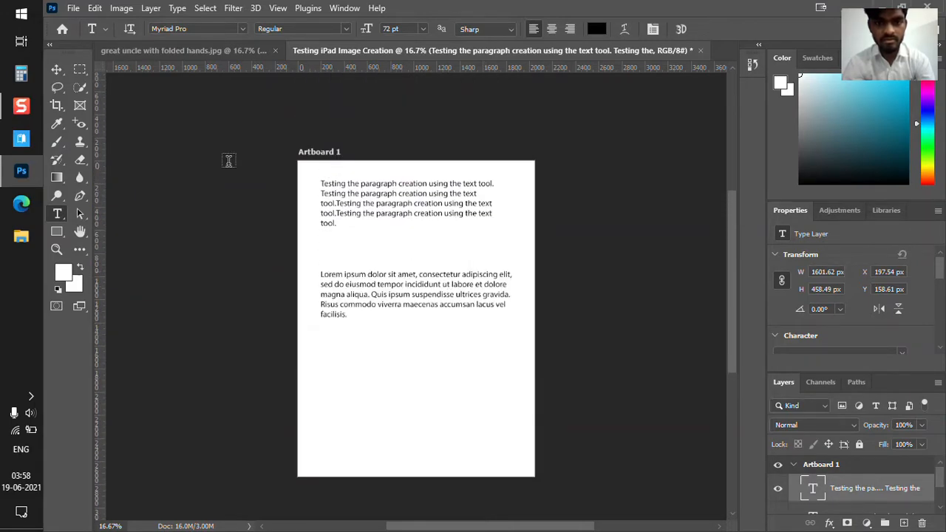
{"action": "left_click", "coordinate": [55, 71]}
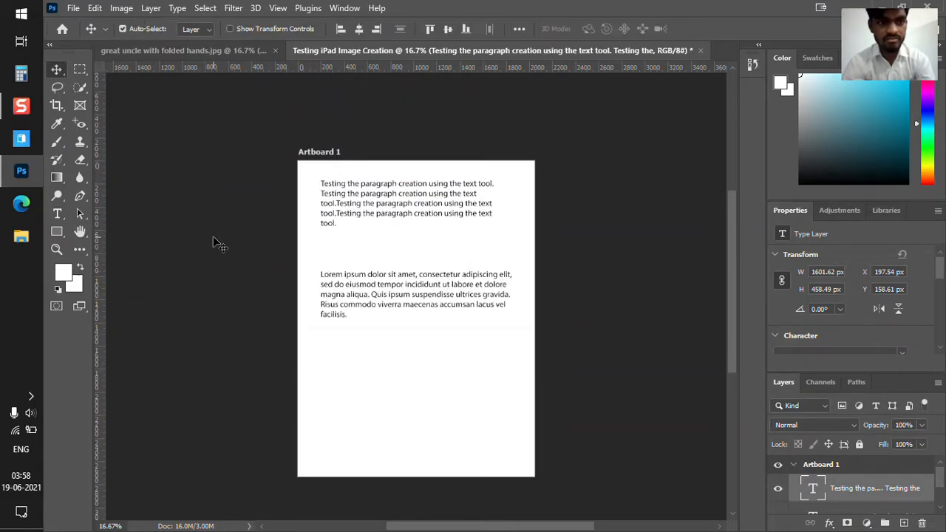
{"action": "scroll", "coordinate": [395, 399], "scroll_direction": "down", "scroll_amount": 4}
{"action": "scroll", "coordinate": [390, 384], "scroll_direction": "up", "scroll_amount": 2}
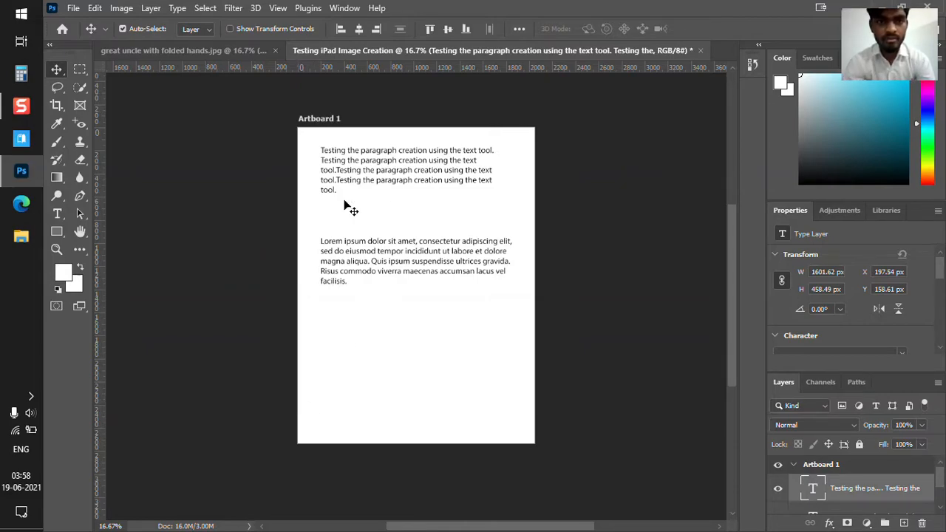
{"action": "scroll", "coordinate": [540, 229], "scroll_direction": "down", "scroll_amount": 1}
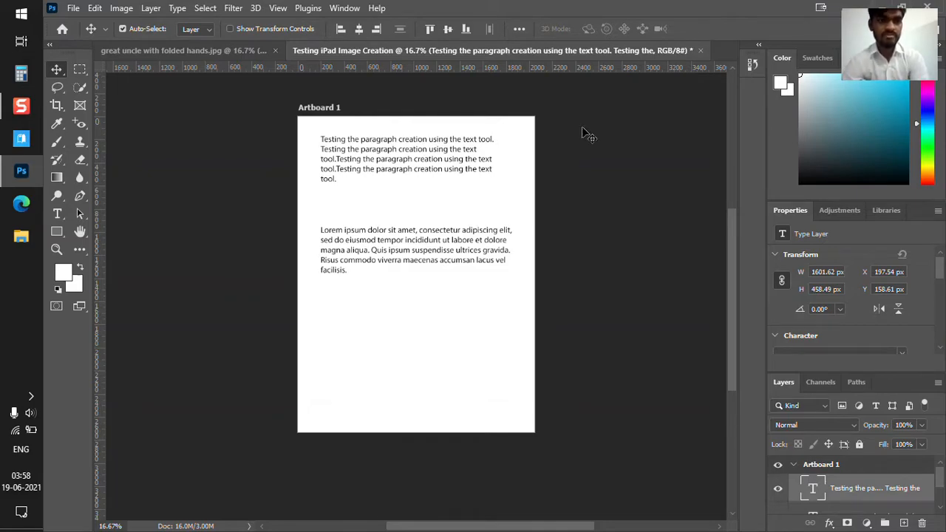
- Switch to the "great uncle with folded hands.jpg" document and magnify the photo to 33.3% with the Zoom tool
{"action": "left_click", "coordinate": [232, 51]}
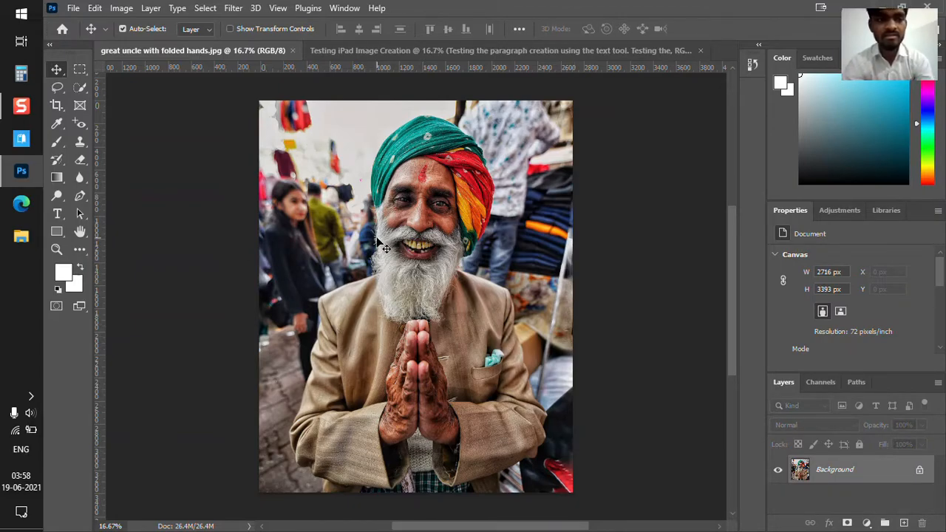
{"action": "left_click", "coordinate": [59, 247]}
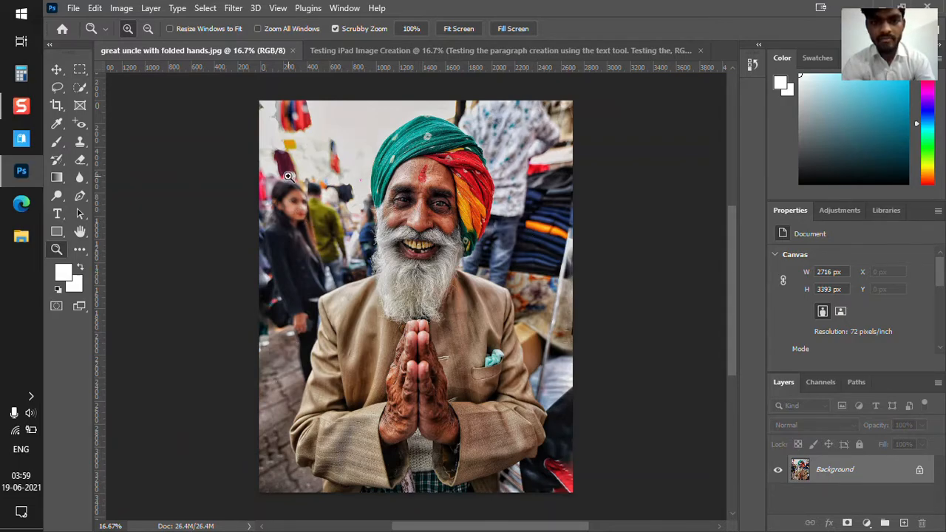
{"action": "left_click", "coordinate": [281, 141]}
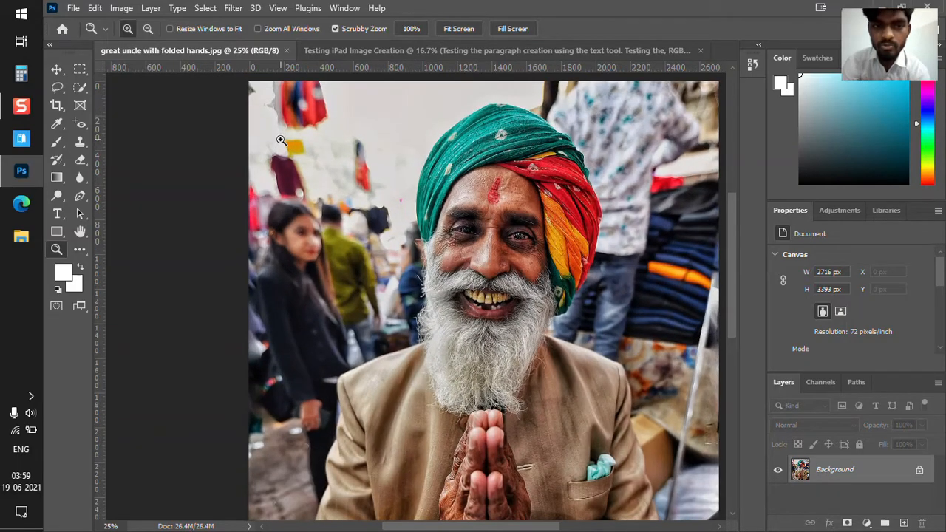
{"action": "left_click", "coordinate": [281, 140]}
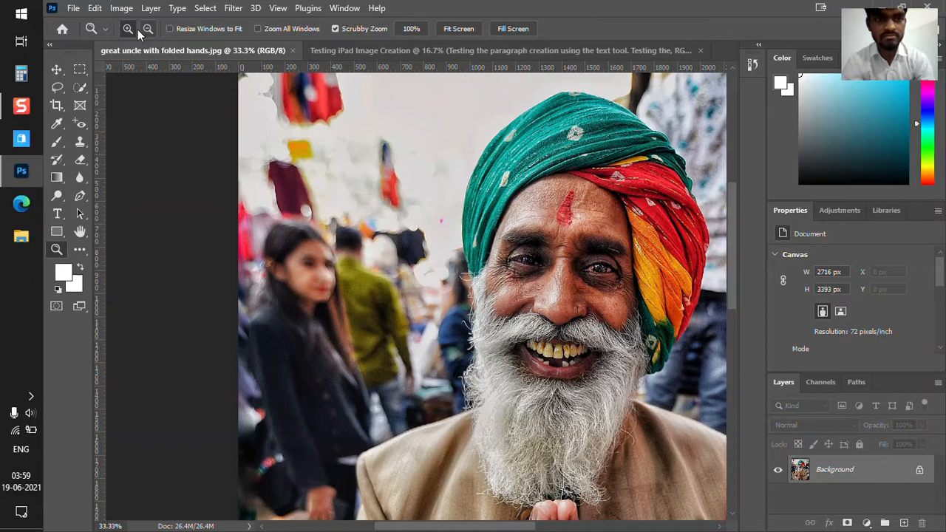
{"action": "scroll", "coordinate": [331, 260], "scroll_direction": "down", "scroll_amount": 5}
{"action": "scroll", "coordinate": [331, 260], "scroll_direction": "up", "scroll_amount": 6}
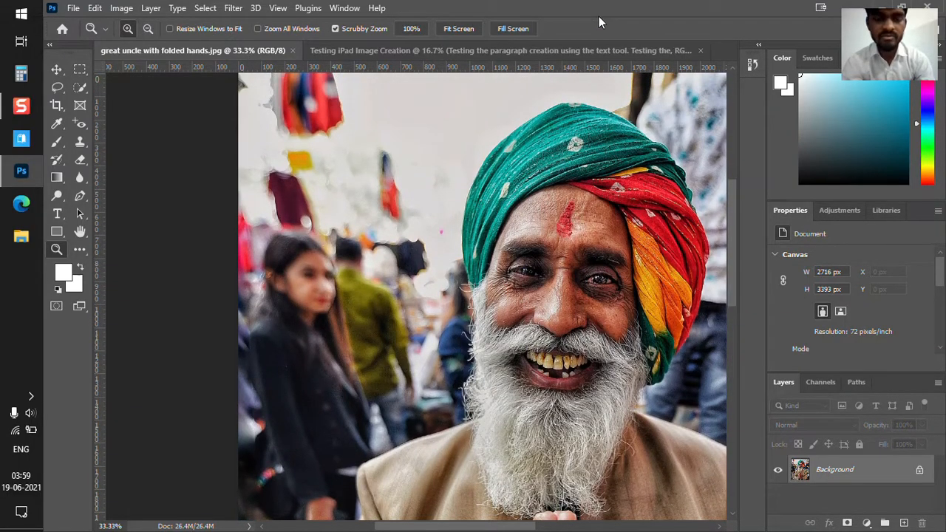
{"action": "scroll", "coordinate": [393, 256], "scroll_direction": "up", "scroll_amount": 2}
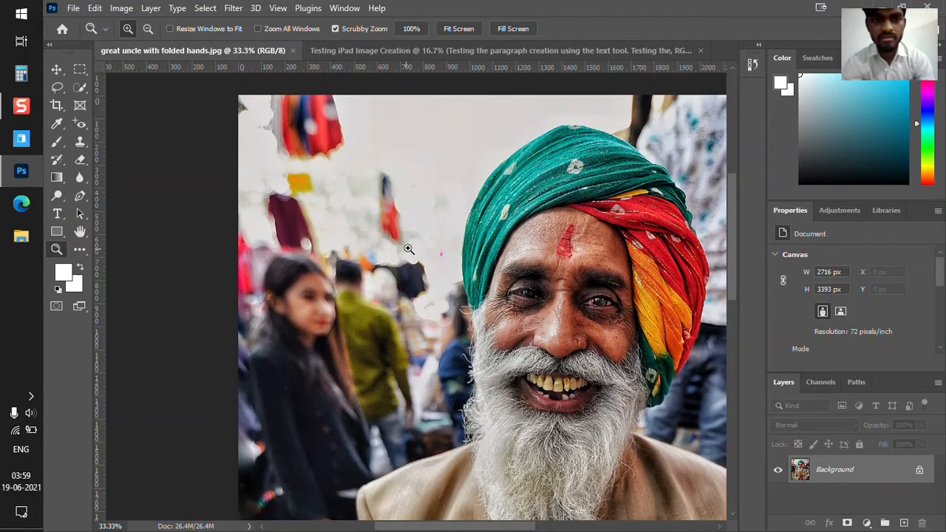
- Zoom in to 200% on the pale background beside the green turban
{"action": "left_click", "coordinate": [496, 137]}
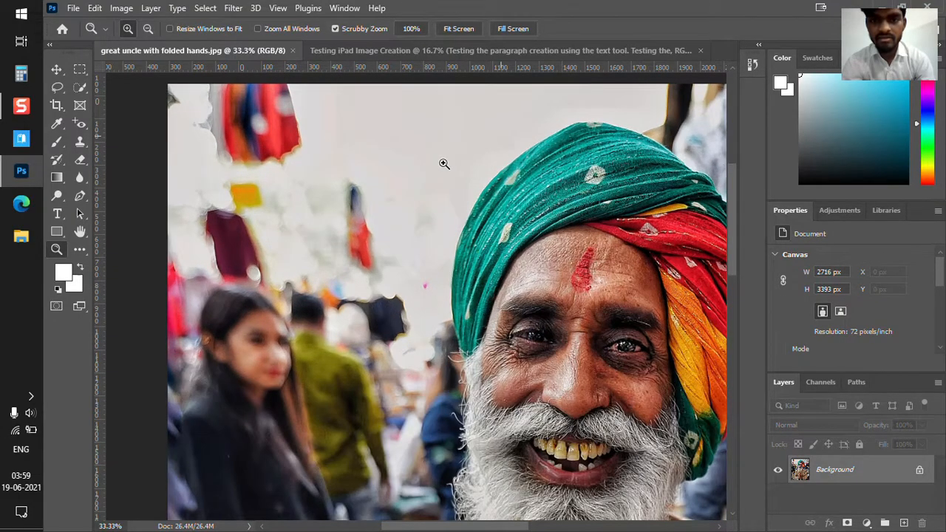
{"action": "left_click", "coordinate": [443, 163]}
{"action": "left_click", "coordinate": [363, 211]}
{"action": "left_click", "coordinate": [389, 302]}
{"action": "left_click", "coordinate": [389, 302]}
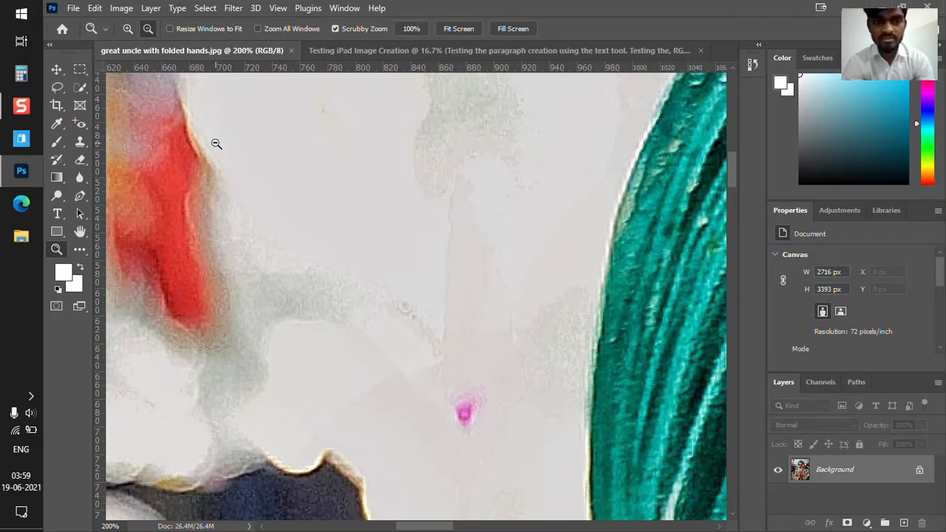
- Zoom the photo back out in stages to 8.33% so the whole image is in view
{"action": "left_click", "coordinate": [214, 143], "text": "alt"}
{"action": "left_click", "coordinate": [213, 143], "text": "alt"}
{"action": "left_click", "coordinate": [647, 159]}
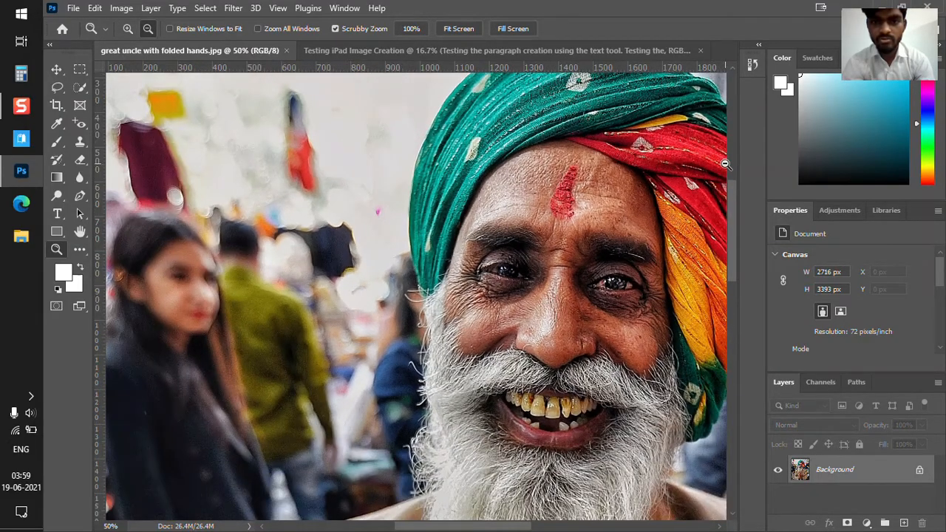
{"action": "left_click", "coordinate": [647, 159]}
{"action": "left_click", "coordinate": [647, 159]}
{"action": "left_click", "coordinate": [128, 28]}
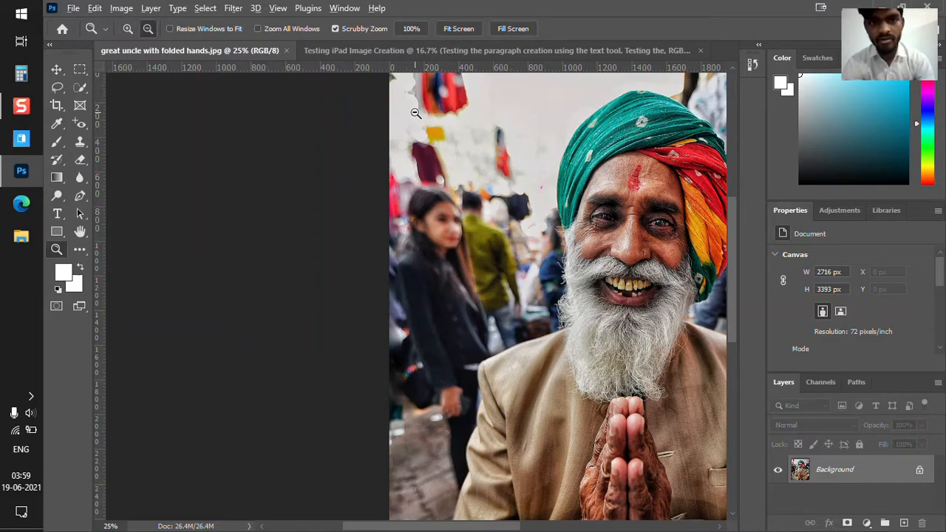
{"action": "left_click", "coordinate": [588, 105], "text": "alt"}
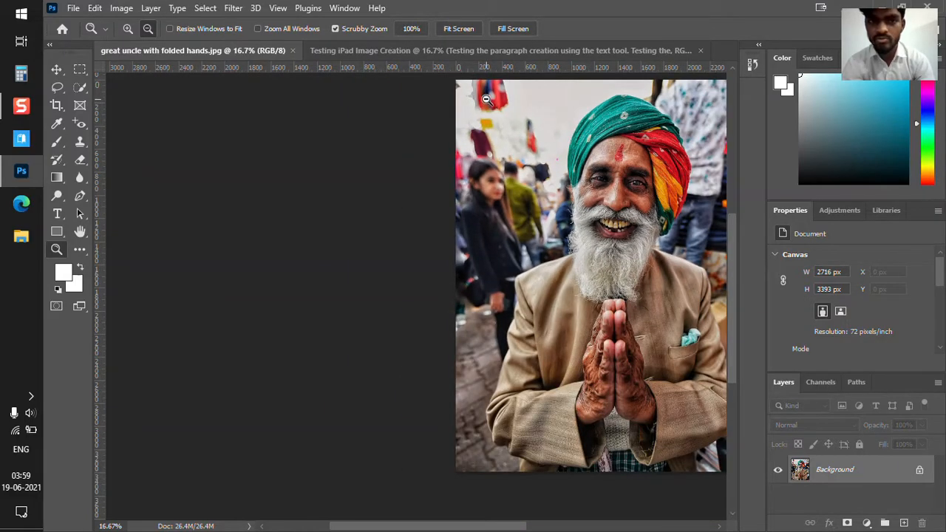
{"action": "left_click", "coordinate": [488, 101], "text": "alt"}
{"action": "left_click", "coordinate": [483, 96], "text": "alt"}
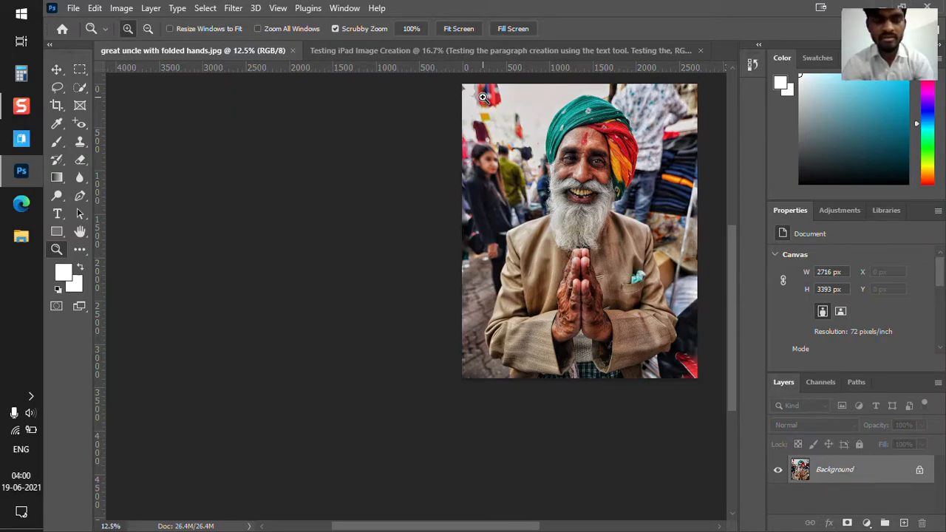
{"action": "key", "text": "alt"}
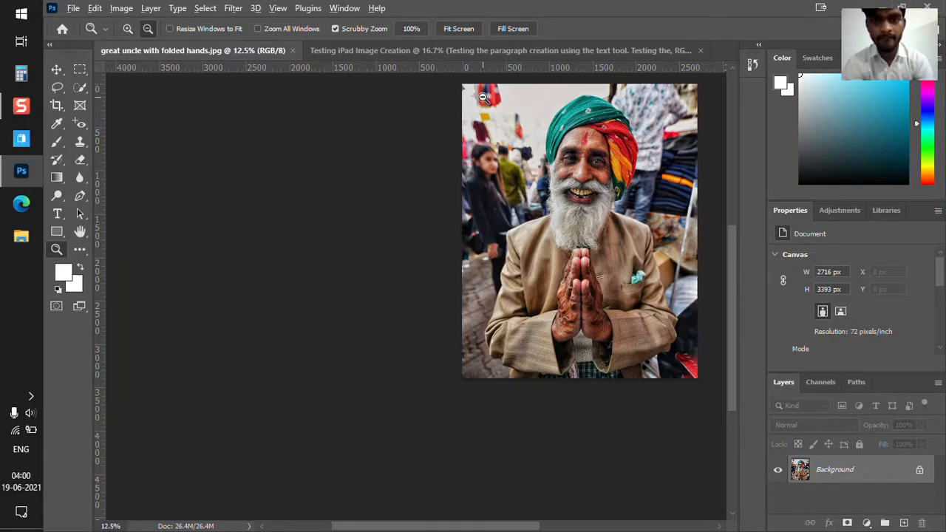
{"action": "left_click", "coordinate": [660, 116], "text": "alt"}
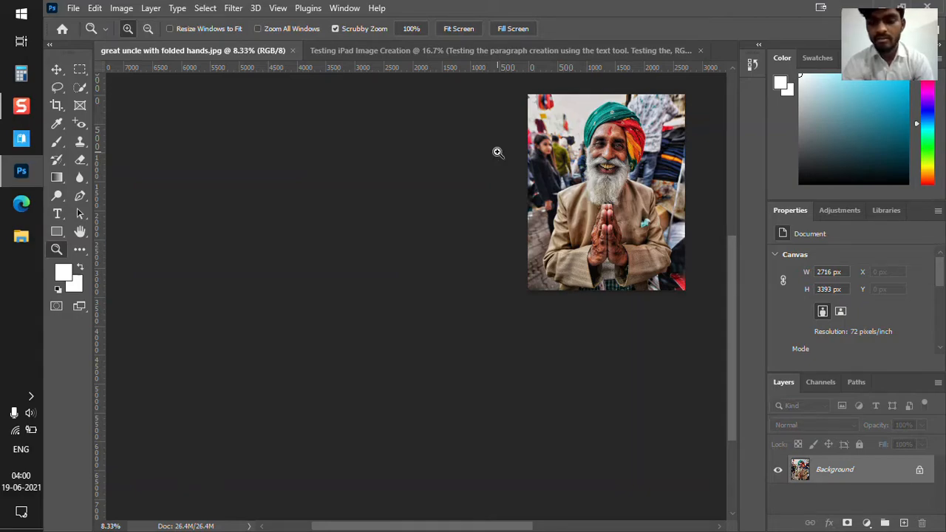
- Zoom the photo in to 50% and view the man's face and folded hands
{"action": "left_click_drag", "start_coordinate": [499, 155], "coordinate": [505, 150]}
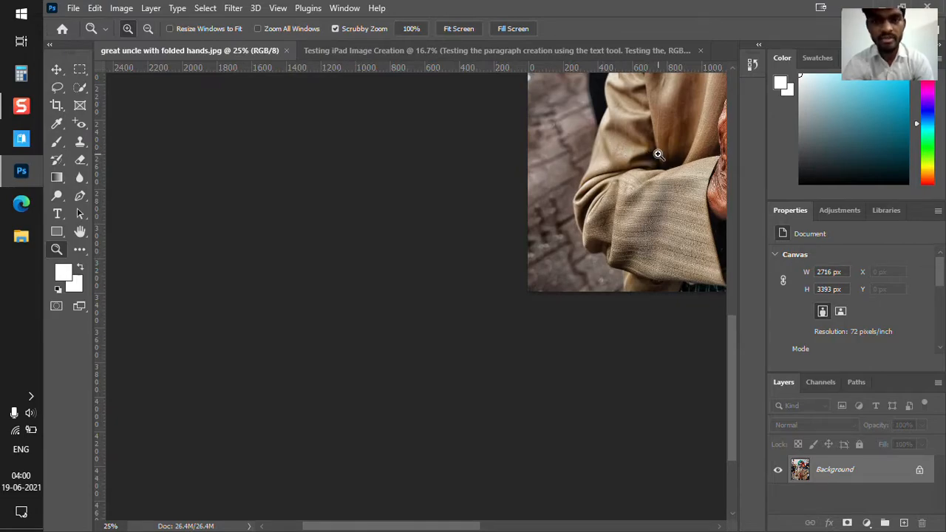
{"action": "left_click", "coordinate": [460, 204]}
{"action": "left_click", "coordinate": [460, 203]}
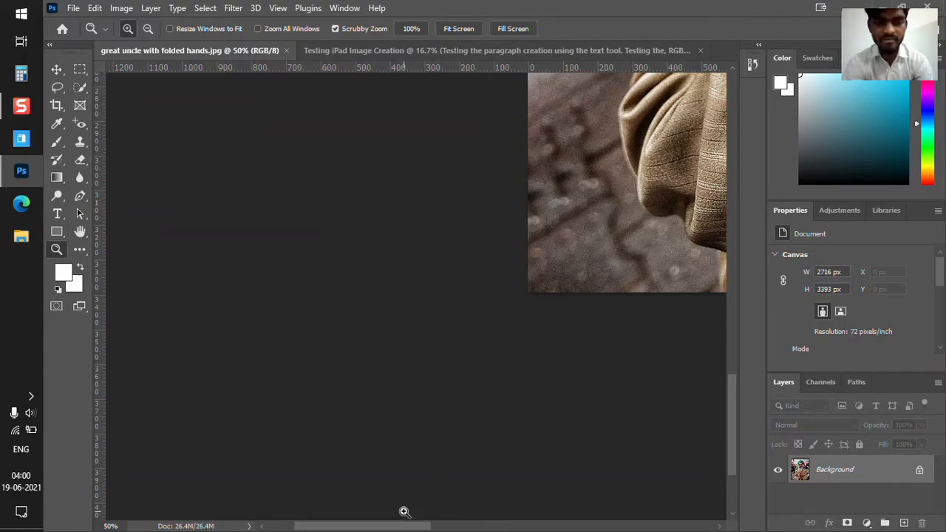
{"action": "left_click_drag", "start_coordinate": [399, 530], "coordinate": [511, 529]}
{"action": "left_click_drag", "start_coordinate": [733, 454], "coordinate": [712, 261]}
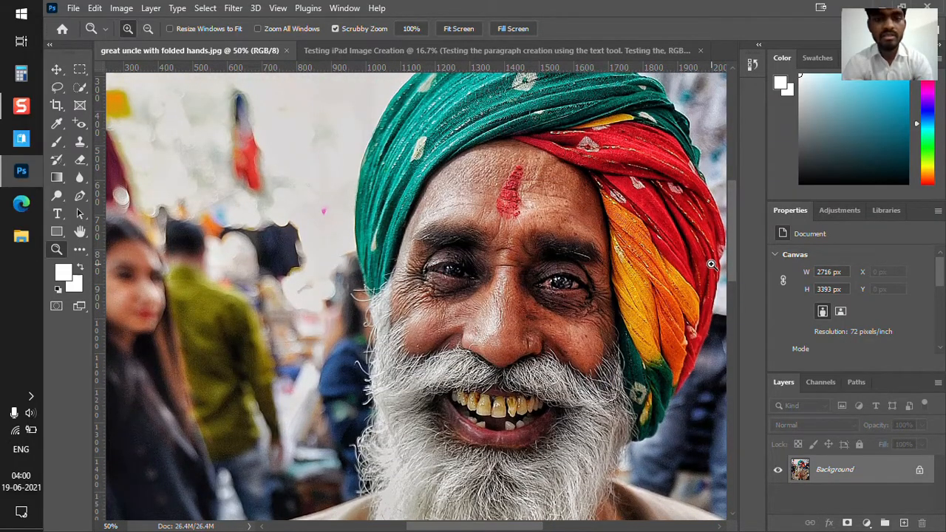
{"action": "scroll", "coordinate": [711, 264], "scroll_direction": "down", "scroll_amount": 10}
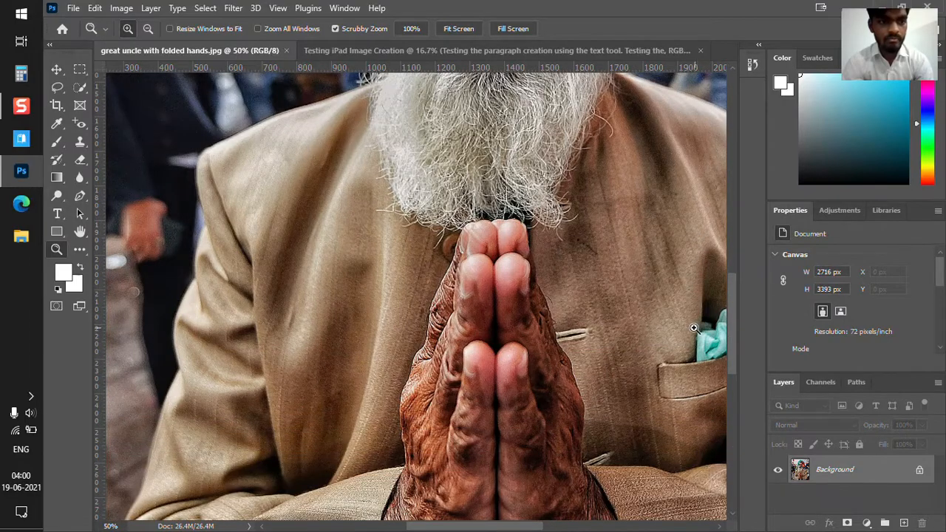
- Pan around the photo with the Hand tool to view the turban, the face and the people in the background
{"action": "left_click", "coordinate": [83, 243]}
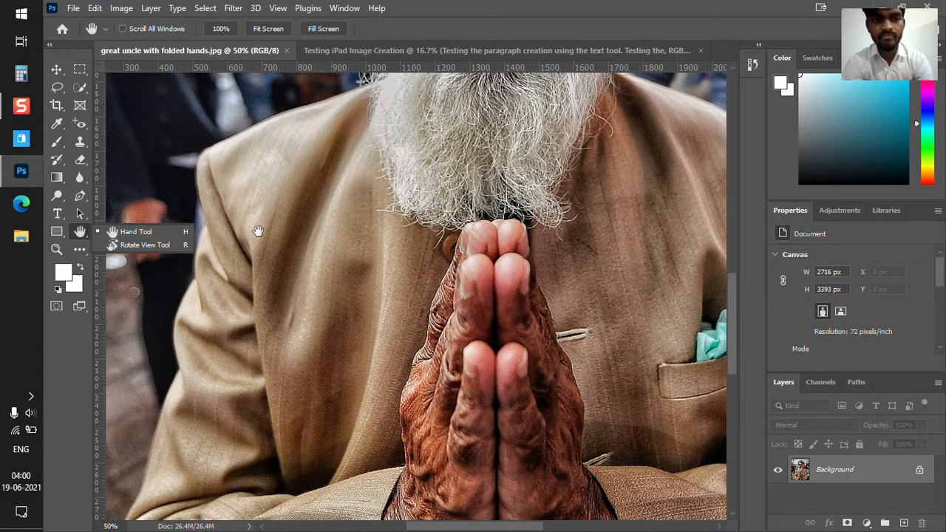
{"action": "mouse_move", "coordinate": [395, 244]}
{"action": "left_mouse_down"}
{"action": "mouse_move", "coordinate": [311, 338]}
{"action": "mouse_move", "coordinate": [284, 384]}
{"action": "mouse_move", "coordinate": [348, 384]}
{"action": "left_mouse_up"}
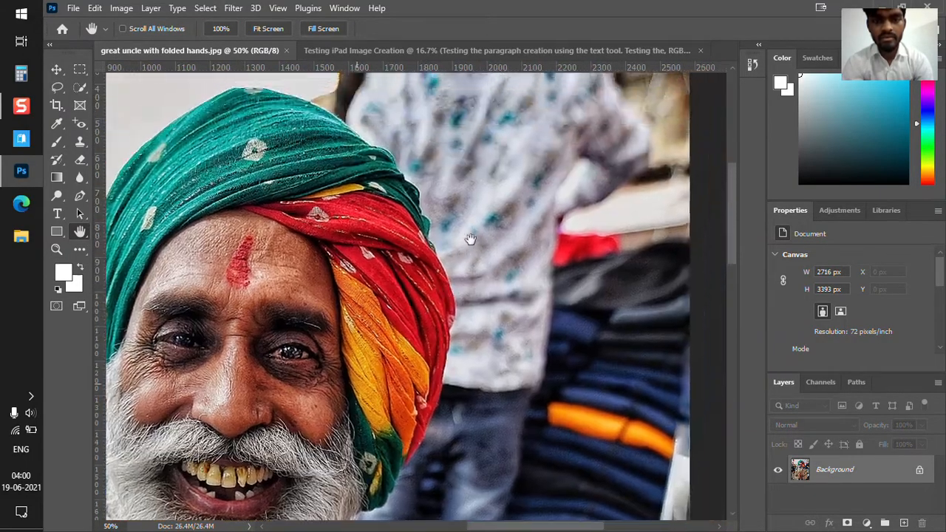
{"action": "left_click_drag", "start_coordinate": [469, 243], "coordinate": [425, 372]}
{"action": "left_click_drag", "start_coordinate": [355, 286], "coordinate": [471, 307]}
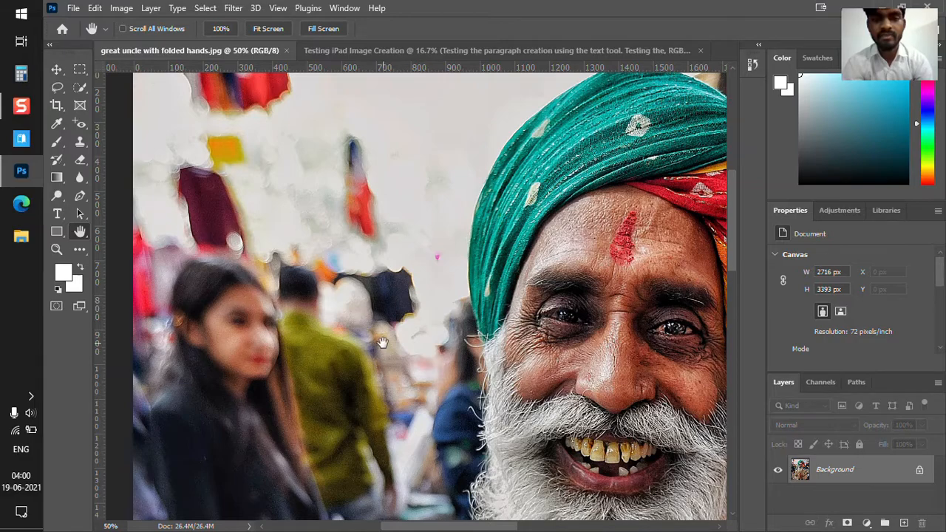
{"action": "scroll", "coordinate": [436, 275], "scroll_direction": "down", "scroll_amount": 2}
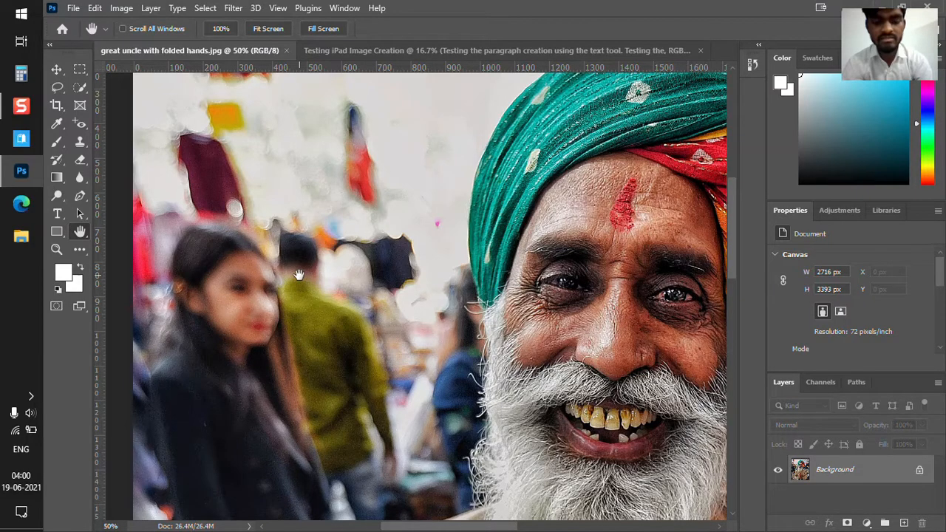
- Alternate between the Zoom and Hand tools, and magnify the background beside the hanging maroon cloth to 200%
{"action": "left_click", "coordinate": [62, 250]}
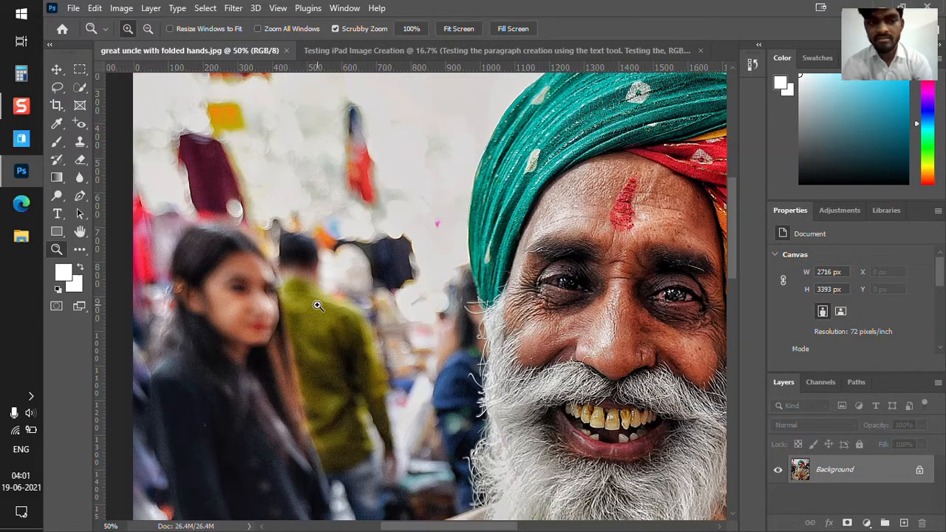
{"action": "key", "text": "h"}
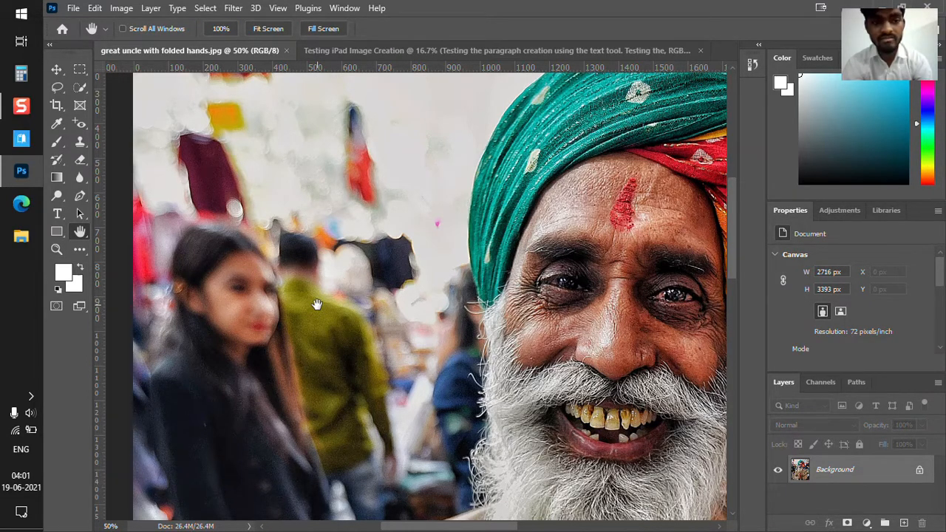
{"action": "key", "text": "z"}
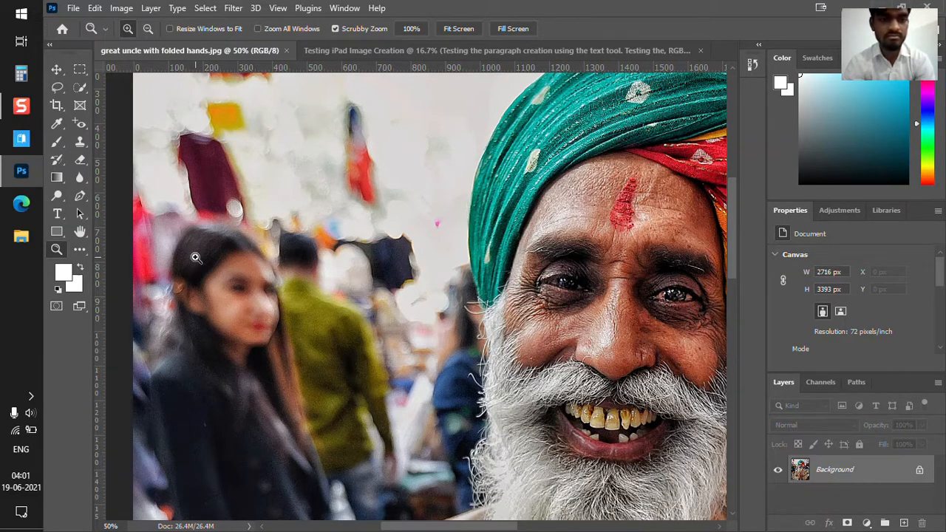
{"action": "left_click_drag", "start_coordinate": [191, 197], "coordinate": [271, 185]}
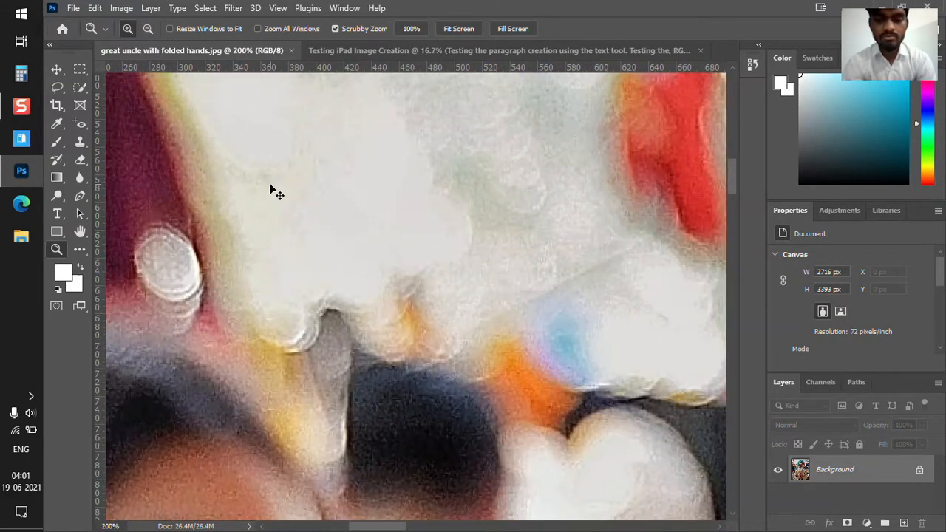
- Zoom the photo out to 100%, fit the whole image on screen and look it over
{"action": "key", "text": "ctrl+minus"}
{"action": "key", "text": "ctrl+minus"}
{"action": "key", "text": "ctrl+plus"}
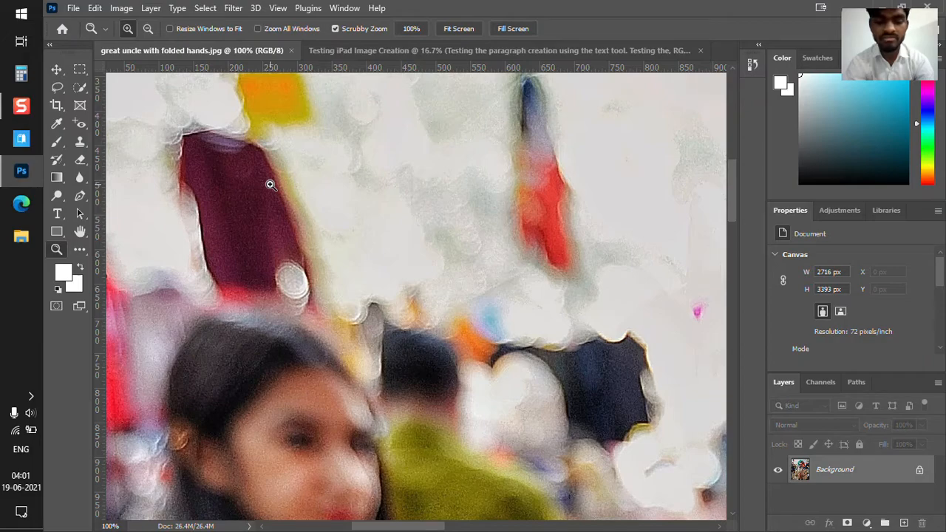
{"action": "key", "text": "ctrl+0"}
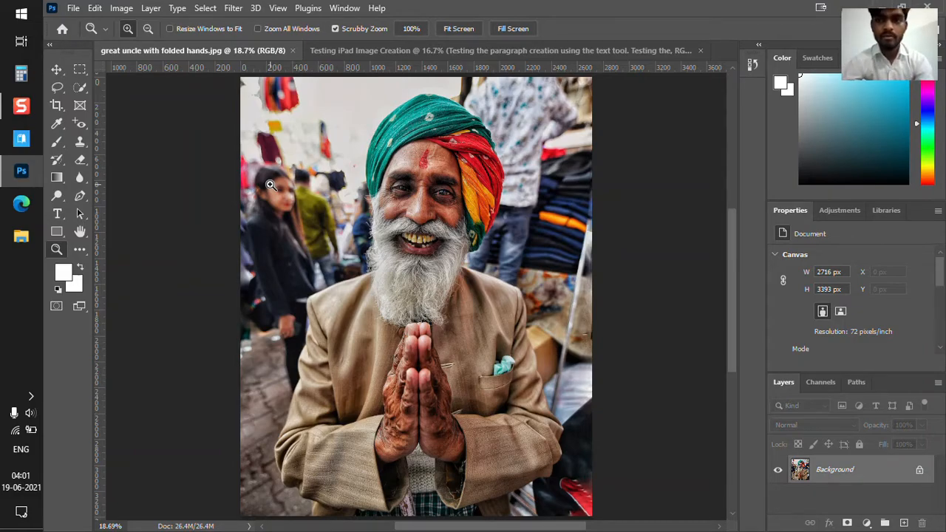
{"action": "scroll", "coordinate": [301, 232], "scroll_direction": "down", "scroll_amount": 1}
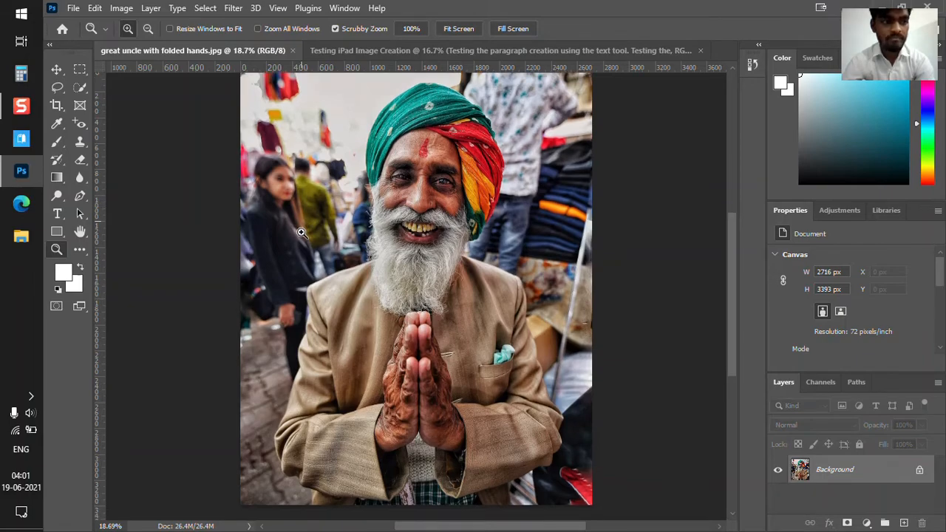
{"action": "scroll", "coordinate": [460, 271], "scroll_direction": "down", "scroll_amount": 2}
{"action": "scroll", "coordinate": [465, 269], "scroll_direction": "up", "scroll_amount": 5}
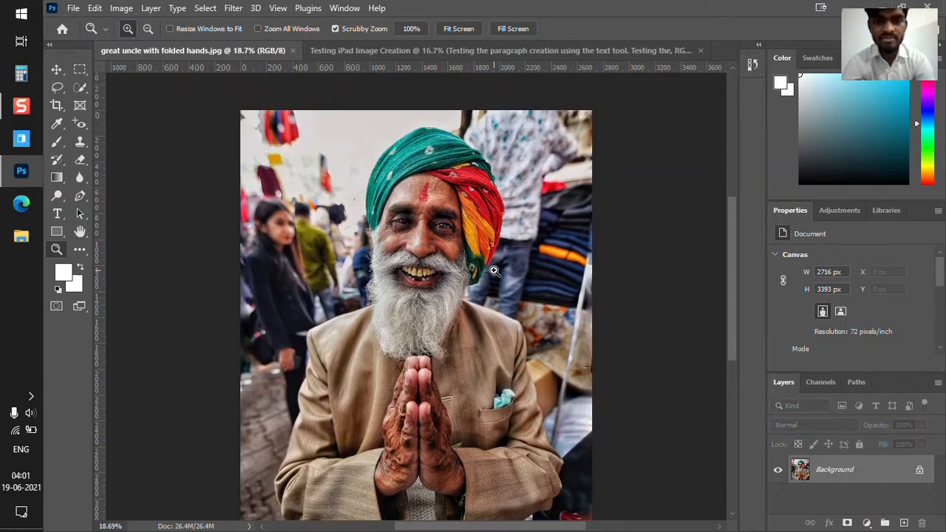
- Switch to the Move tool and open the photo's Image Size dialog, zooming its preview out to show the face and hands
{"action": "left_click", "coordinate": [59, 72]}
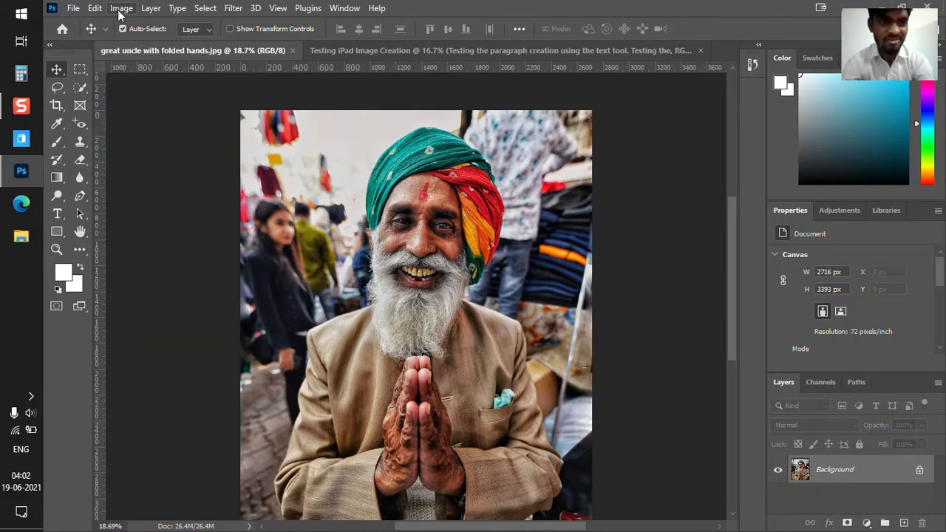
{"action": "left_click", "coordinate": [120, 12]}
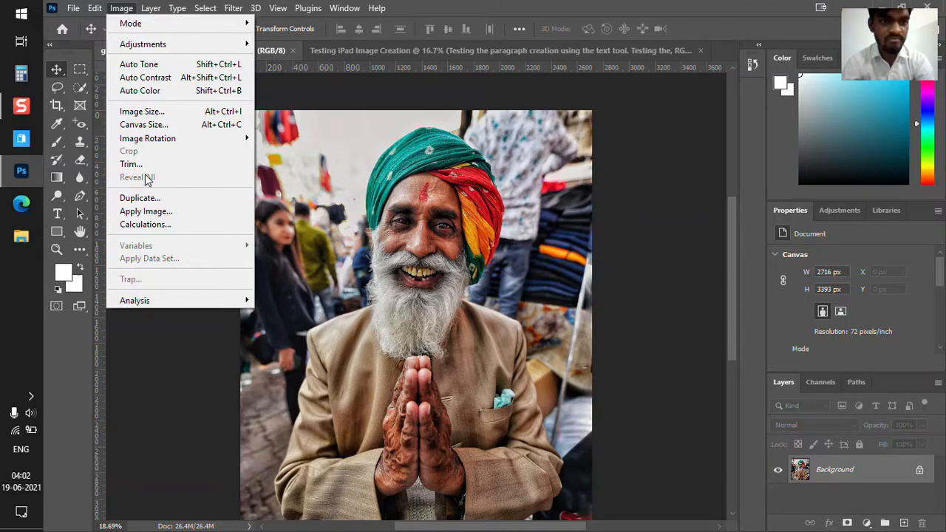
{"action": "left_click", "coordinate": [138, 116]}
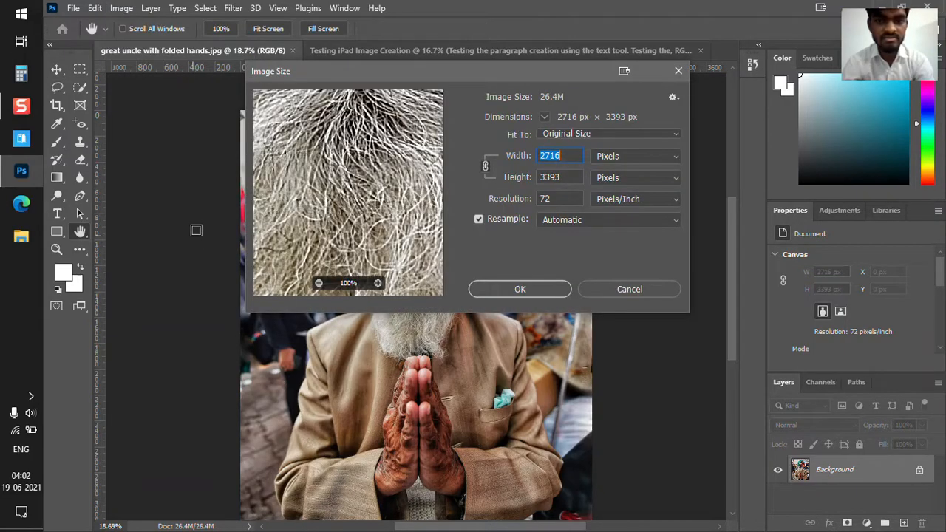
{"action": "left_click", "coordinate": [320, 284]}
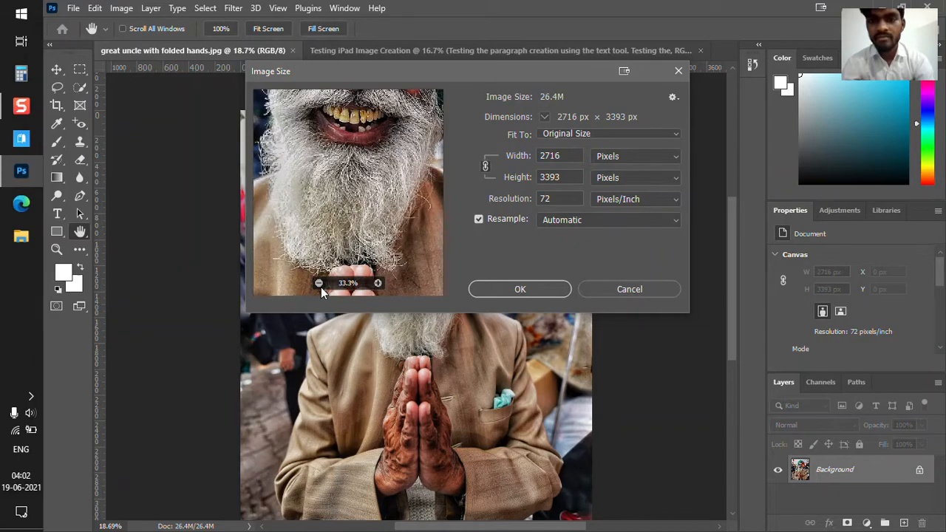
{"action": "left_click", "coordinate": [319, 284]}
{"action": "scroll", "coordinate": [416, 190], "scroll_direction": "down", "scroll_amount": 4}
{"action": "scroll", "coordinate": [615, 193], "scroll_direction": "up", "scroll_amount": 3}
- Review the Fit To size presets and set the image's width and height units to Millimeters
{"action": "left_click", "coordinate": [590, 135]}
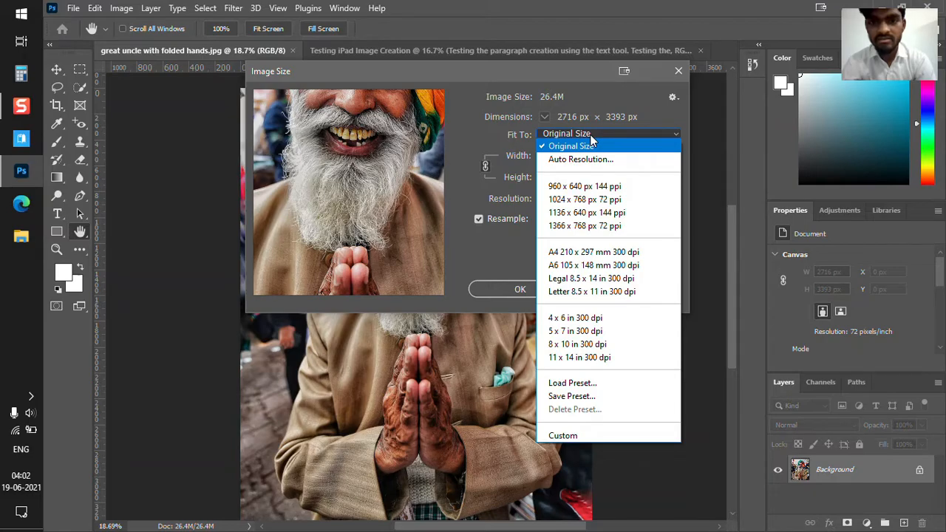
{"action": "left_click", "coordinate": [591, 137]}
{"action": "left_click", "coordinate": [602, 157]}
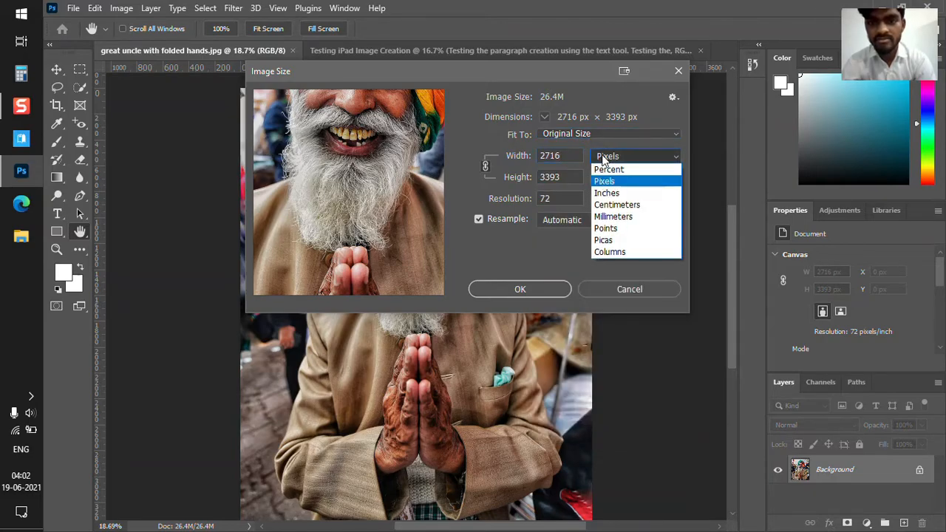
{"action": "left_click", "coordinate": [619, 205]}
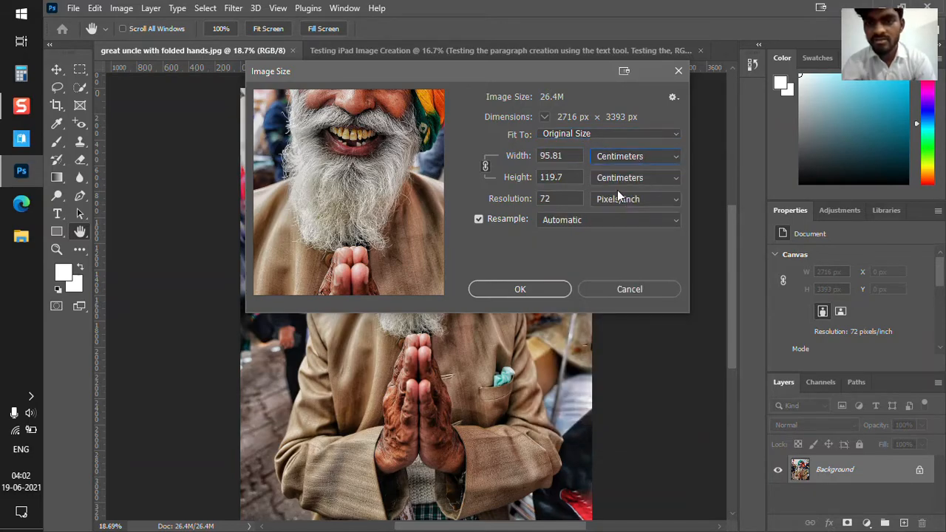
{"action": "left_click", "coordinate": [630, 164]}
{"action": "left_click", "coordinate": [608, 228]}
{"action": "left_click", "coordinate": [619, 161]}
{"action": "left_click", "coordinate": [610, 216]}
- Resize the photo to a width of 500 mm with its proportions linked
{"action": "double_click", "coordinate": [568, 156]}
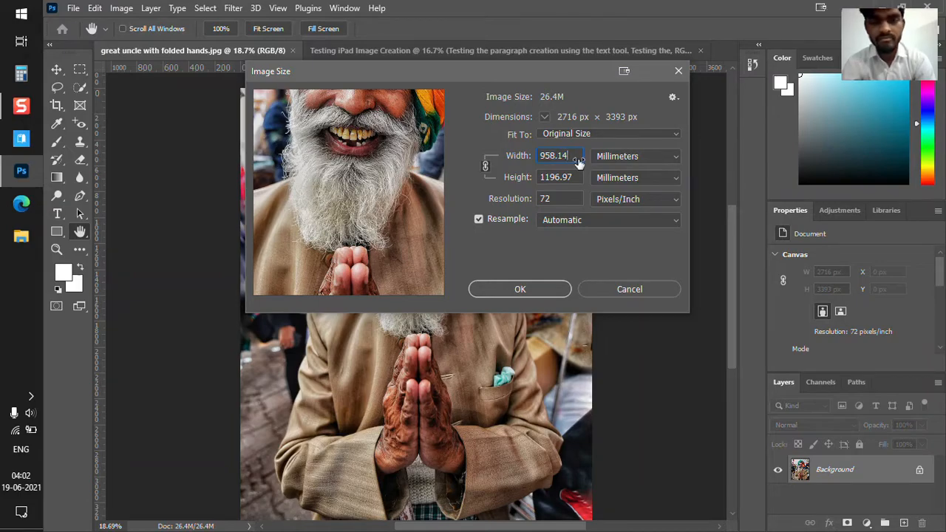
{"action": "type", "text": "500"}
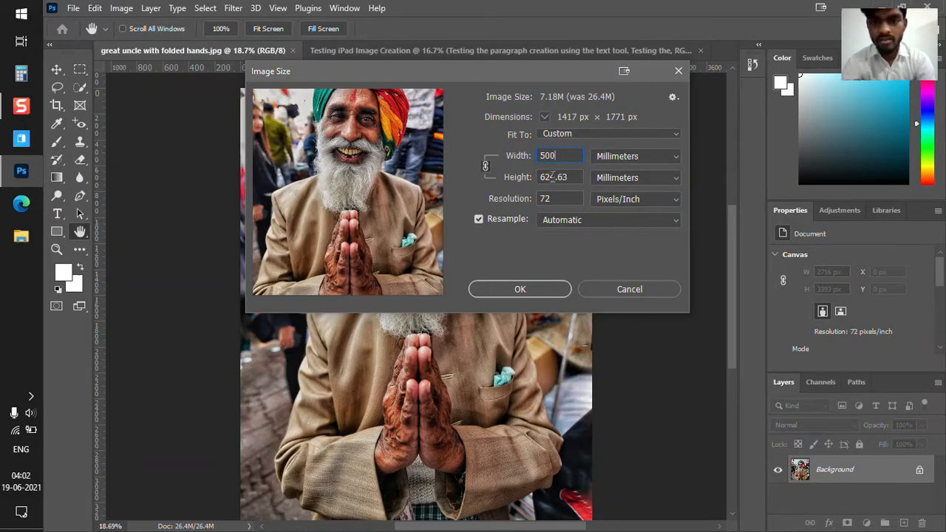
{"action": "left_click", "coordinate": [549, 291]}
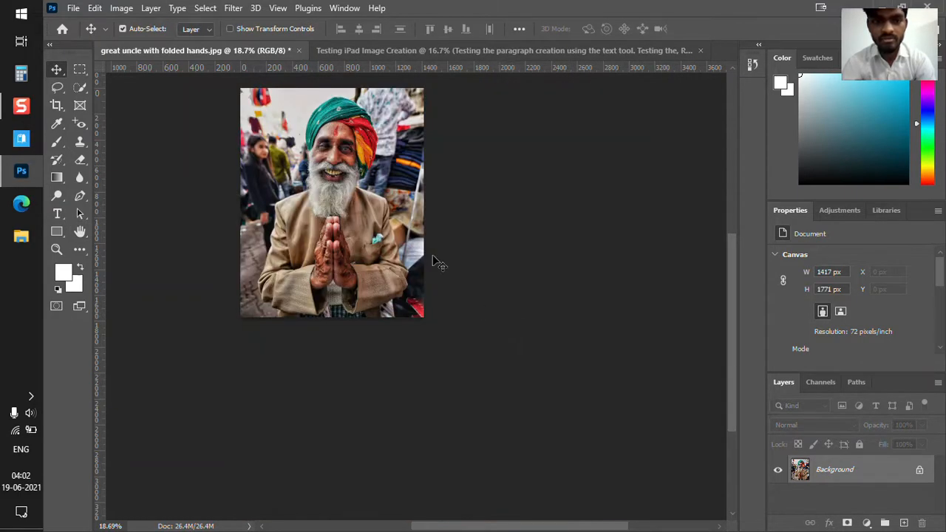
- Reopen the Image Size dialog and set the photo's width to 600 mm
{"action": "left_click", "coordinate": [131, 8]}
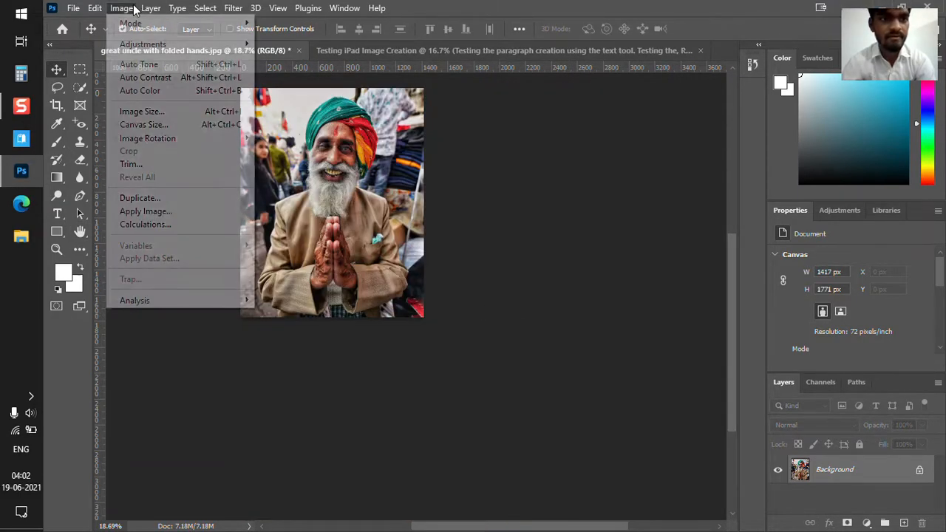
{"action": "left_click", "coordinate": [178, 111]}
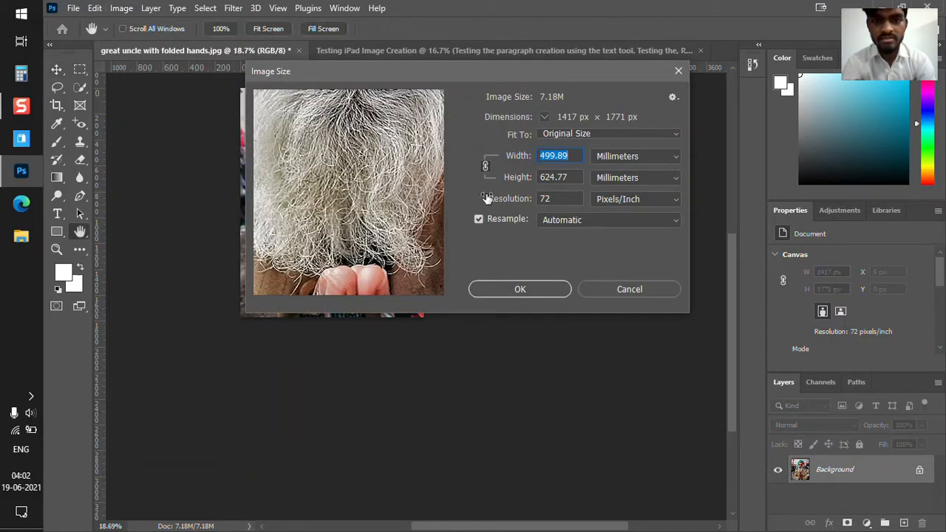
{"action": "left_click", "coordinate": [551, 156]}
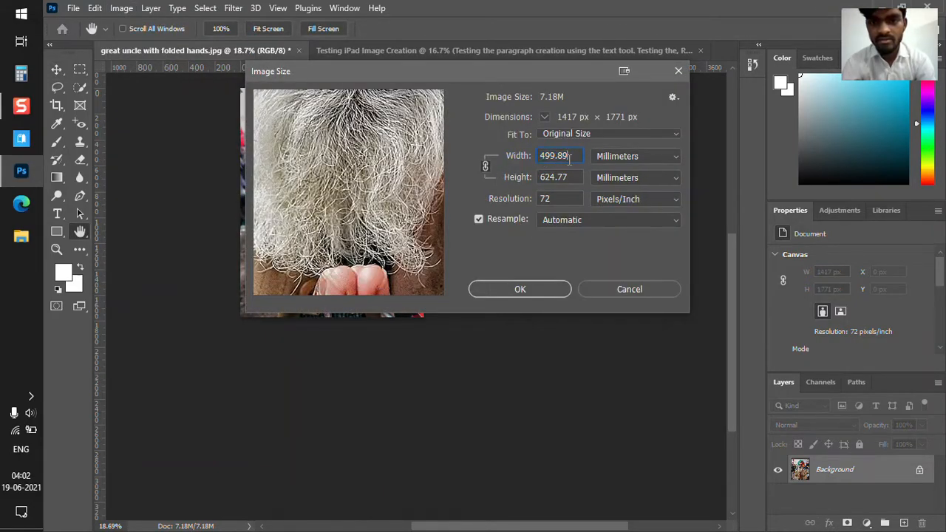
{"action": "double_click", "coordinate": [568, 156]}
{"action": "left_click", "coordinate": [572, 156]}
{"action": "left_click_drag", "start_coordinate": [572, 156], "coordinate": [533, 163]}
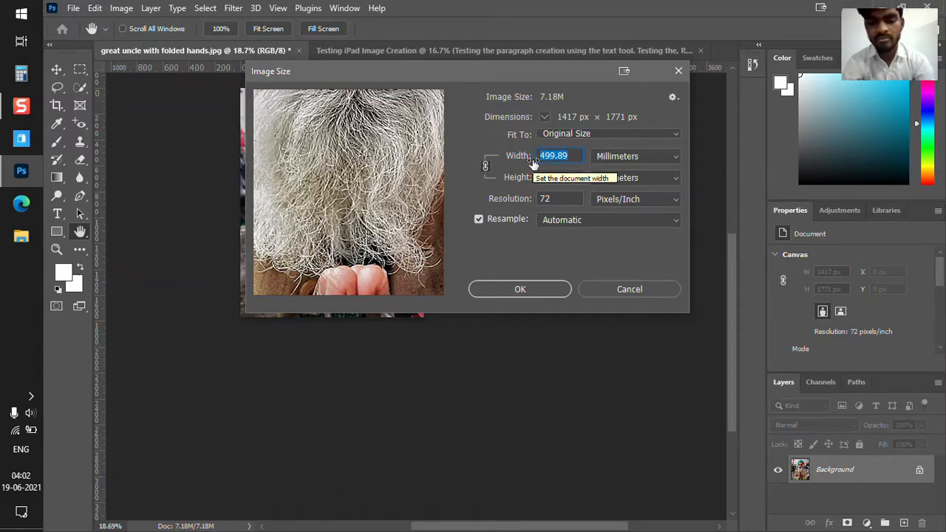
{"action": "type", "text": "6000"}
{"action": "key", "text": "BackSpace"}
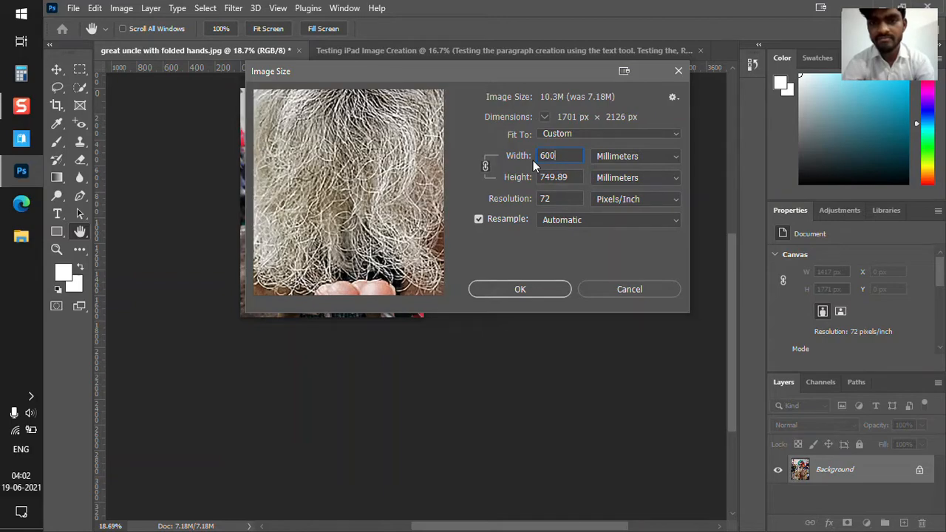
- Set the photo's height to 500 mm while keeping width and height linked
{"action": "left_click", "coordinate": [529, 160]}
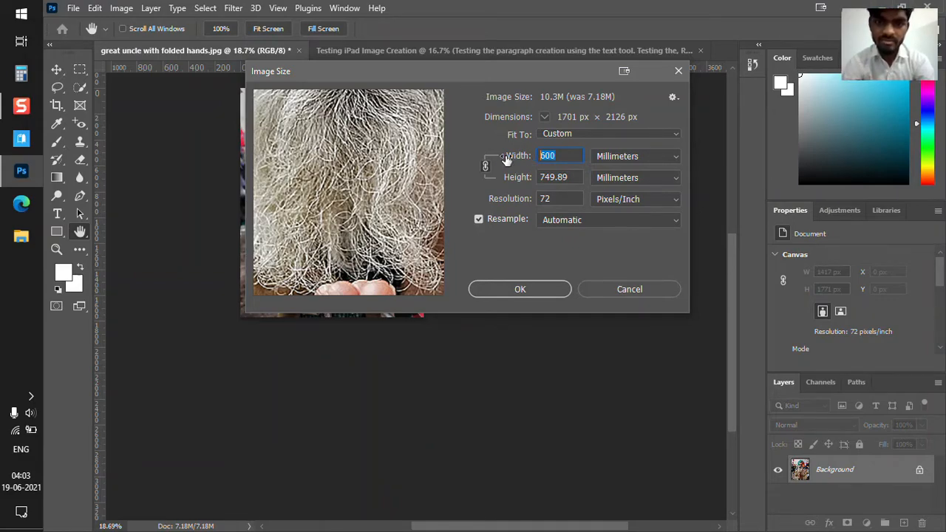
{"action": "left_click", "coordinate": [551, 156]}
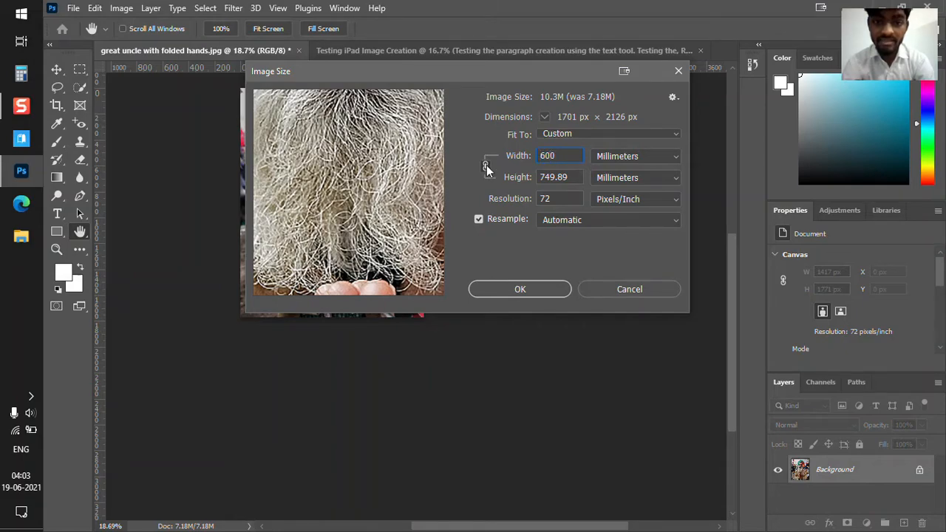
{"action": "double_click", "coordinate": [547, 156]}
{"action": "left_click", "coordinate": [546, 175]}
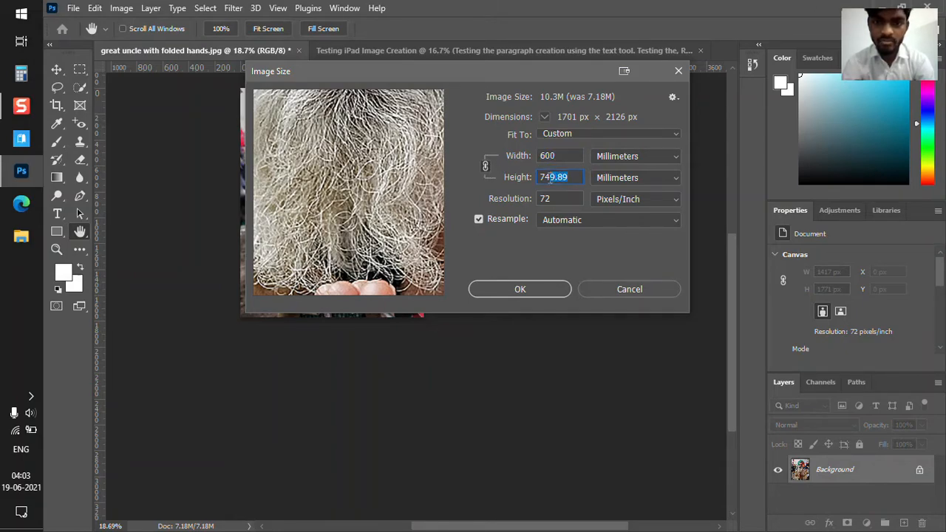
{"action": "type", "text": "500"}
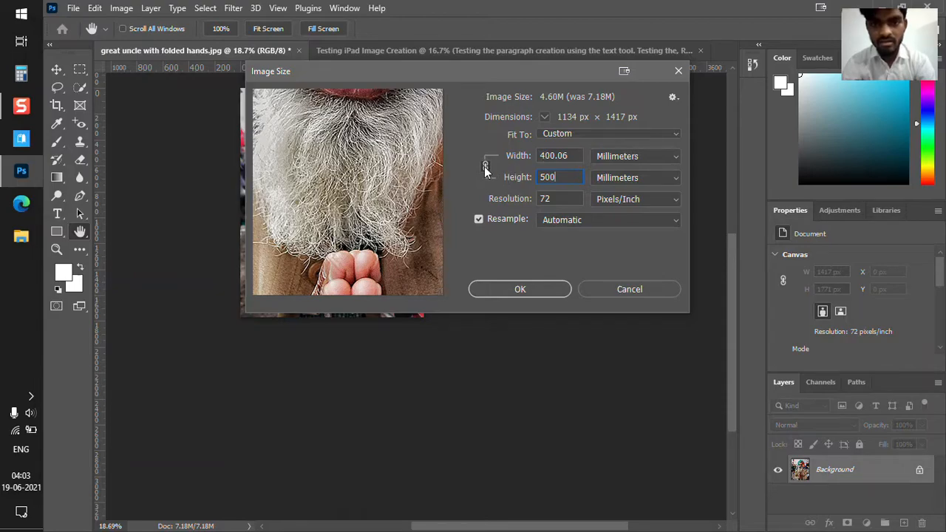
- Try linked widths of 350 mm and 650 mm for the photo in the Image Size dialog
{"action": "double_click", "coordinate": [568, 161]}
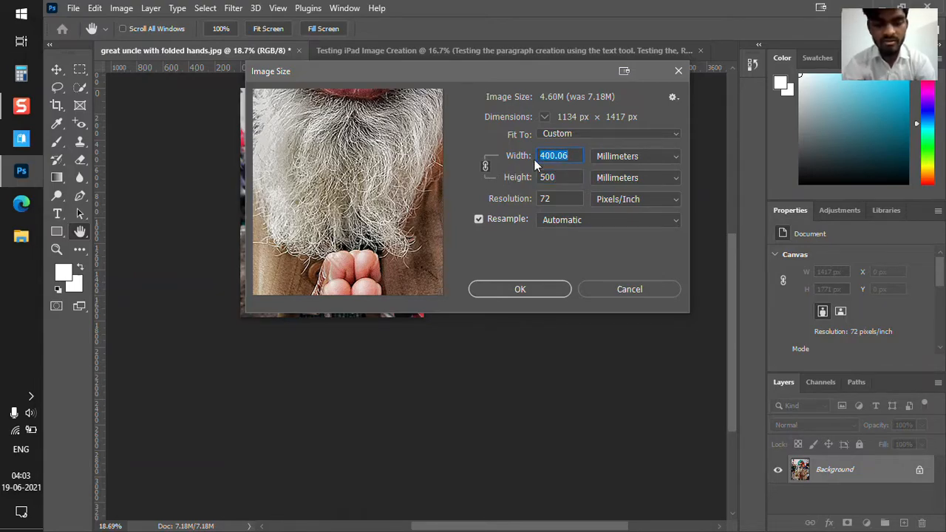
{"action": "type", "text": "350"}
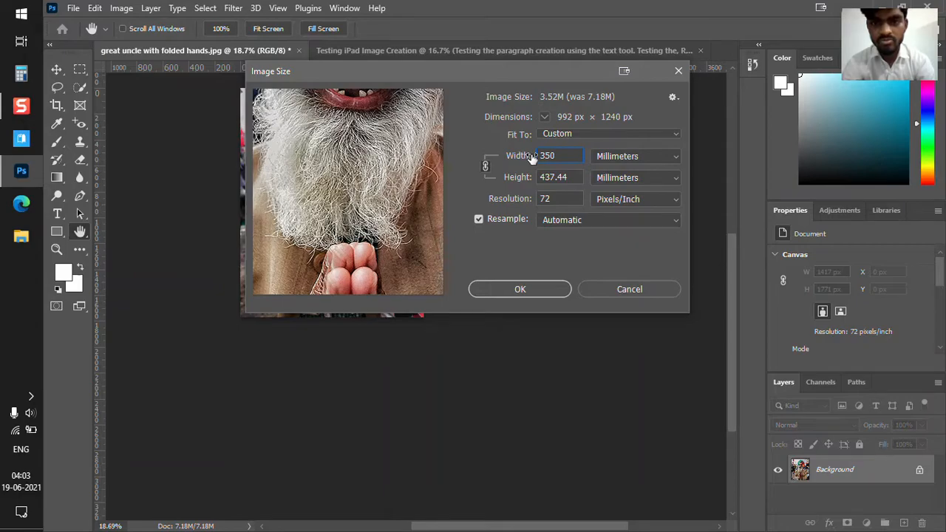
{"action": "double_click", "coordinate": [569, 177]}
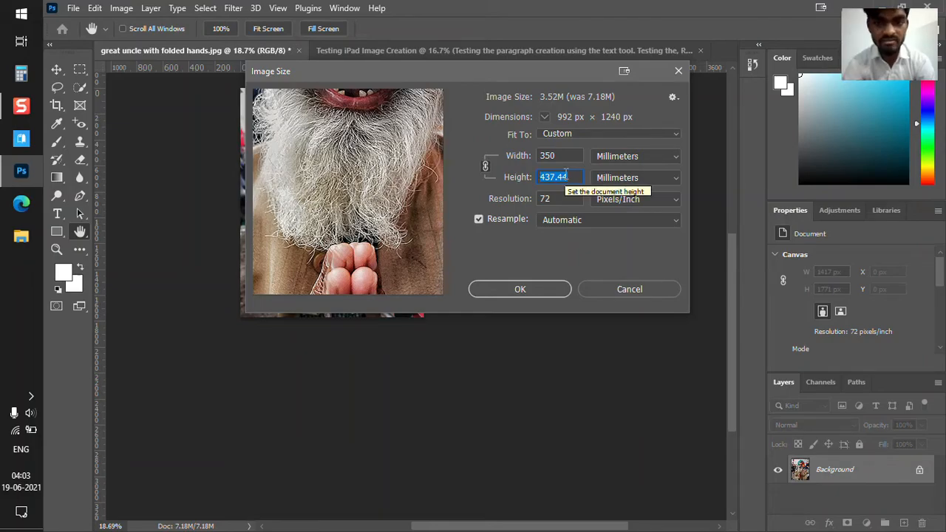
{"action": "double_click", "coordinate": [553, 157]}
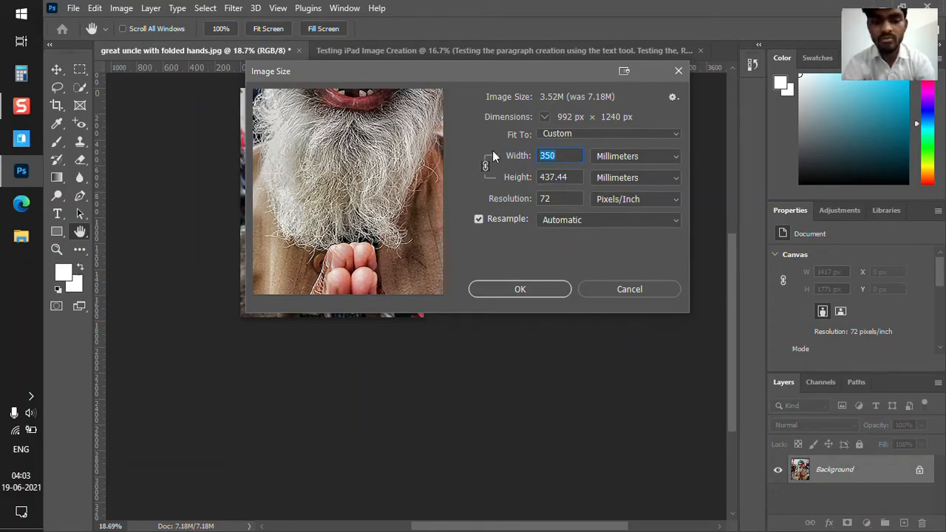
{"action": "type", "text": "650"}
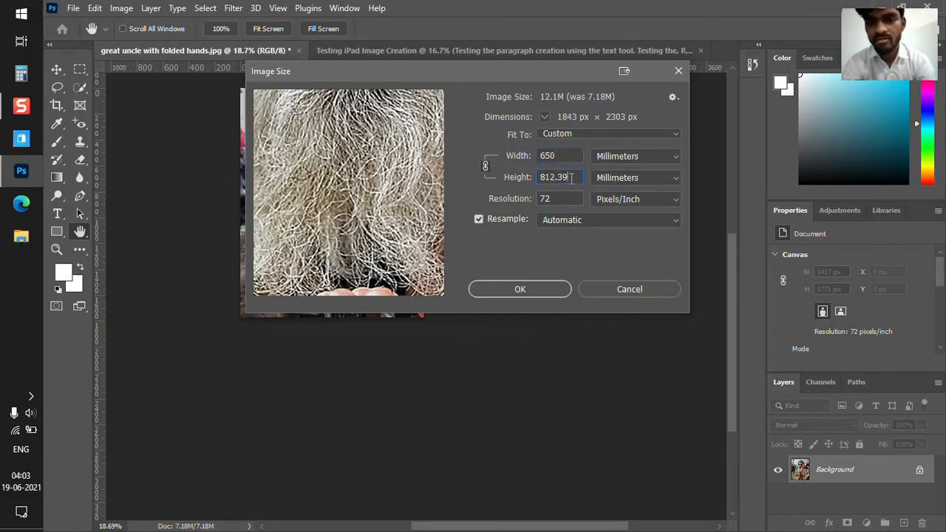
- Switch the size units to pixels and resize the photo to a width of 500 px with width and height unlinked
{"action": "left_click", "coordinate": [624, 183]}
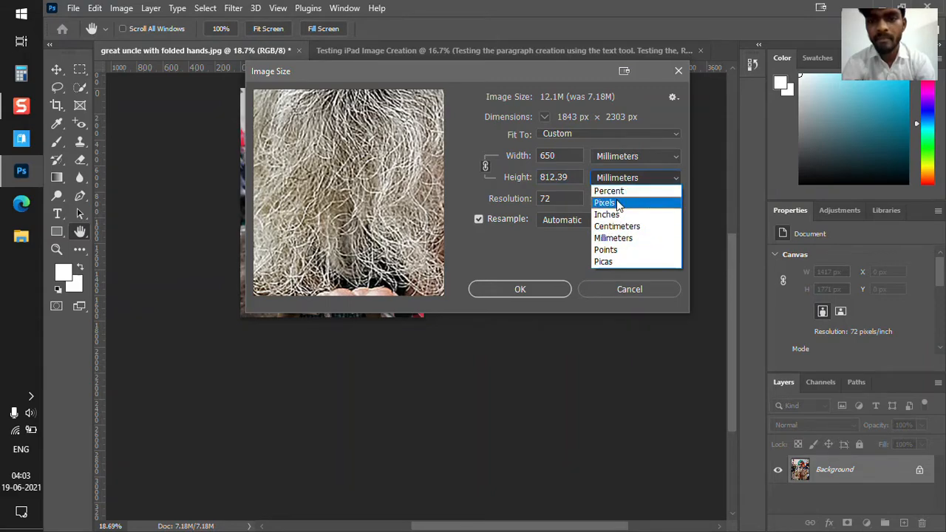
{"action": "left_click", "coordinate": [614, 203]}
{"action": "double_click", "coordinate": [561, 157]}
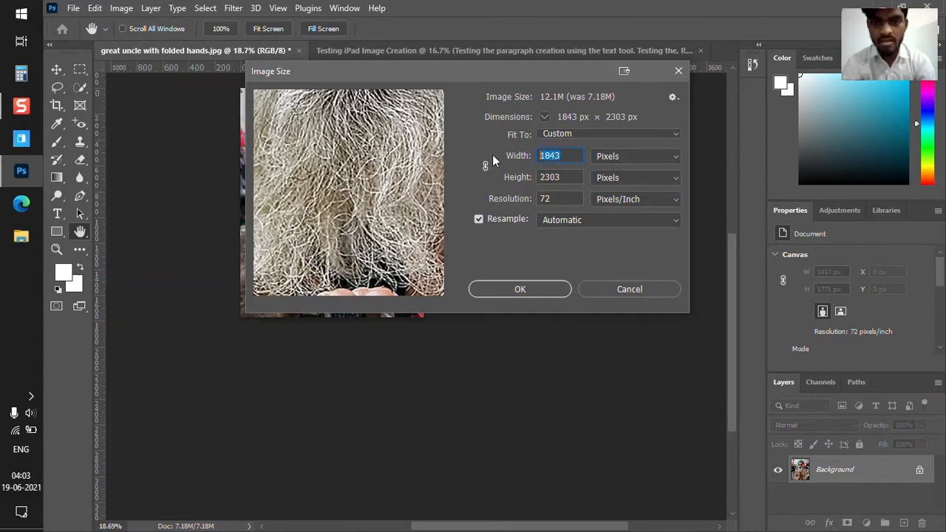
{"action": "type", "text": "500"}
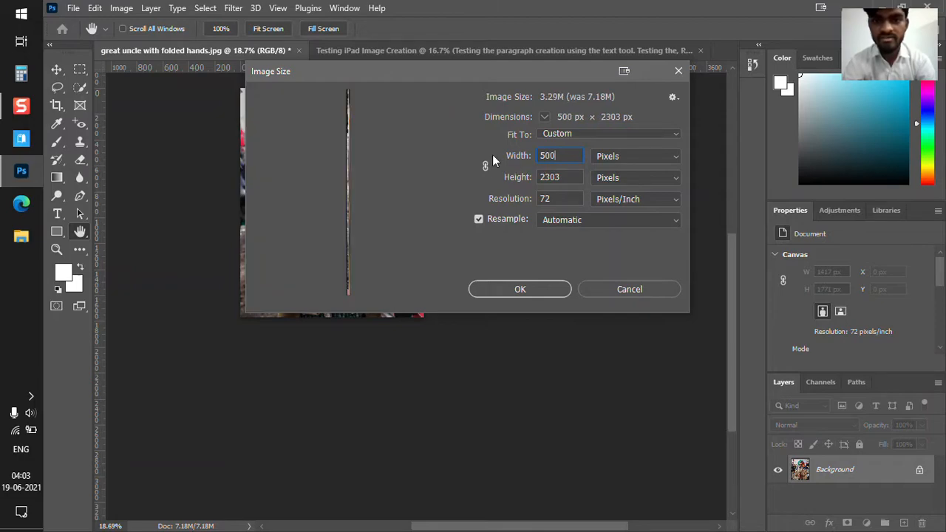
{"action": "left_click", "coordinate": [512, 190]}
{"action": "left_click", "coordinate": [562, 178]}
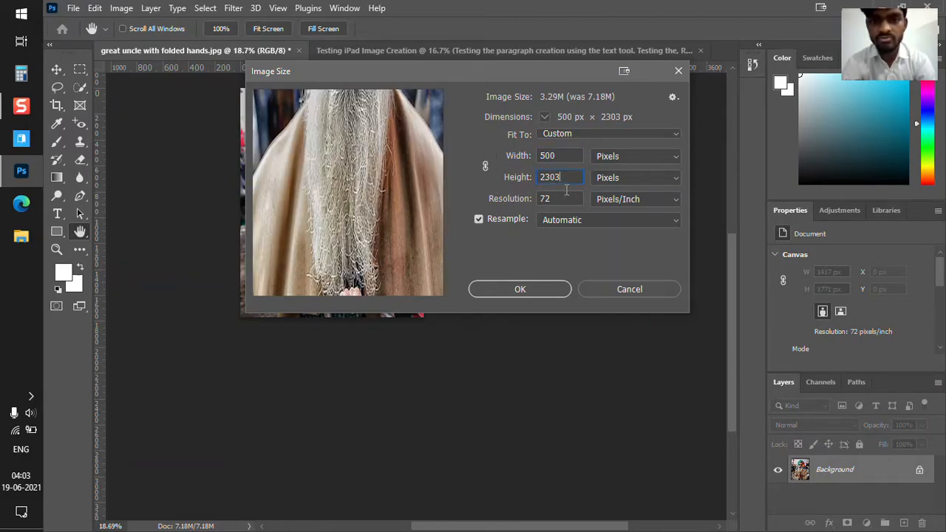
{"action": "left_click", "coordinate": [521, 290]}
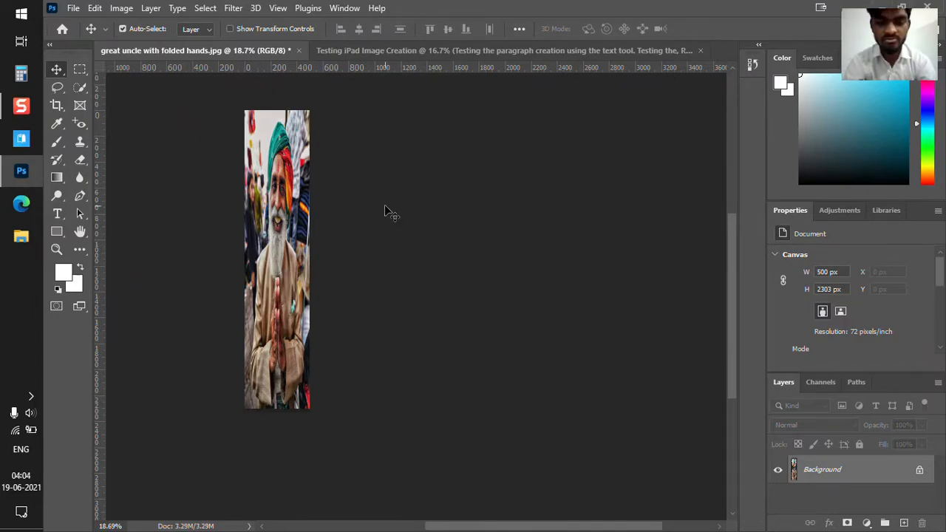
- Undo the 500 px resize of the photo and restore it again to compare both versions
{"action": "scroll", "coordinate": [384, 210], "scroll_direction": "up", "scroll_amount": 2}
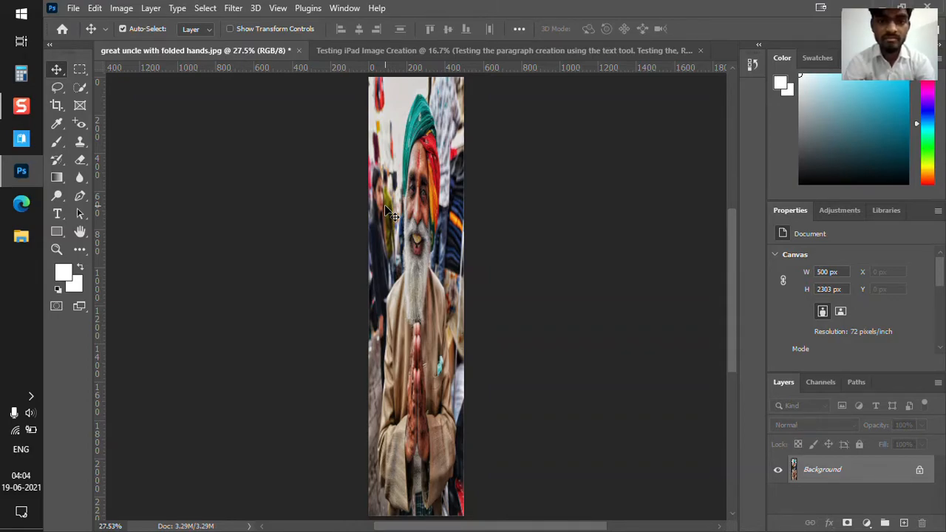
{"action": "key", "text": "ctrl"}
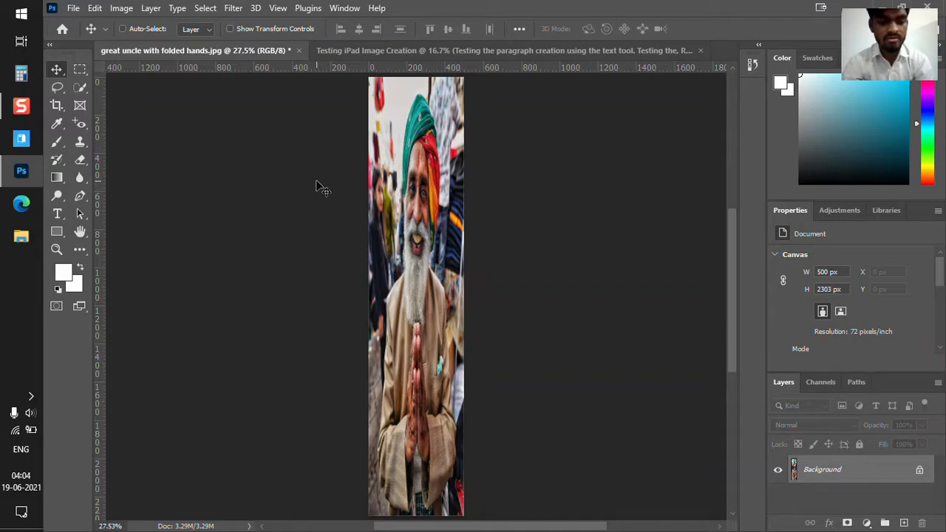
{"action": "key", "text": "ctrl"}
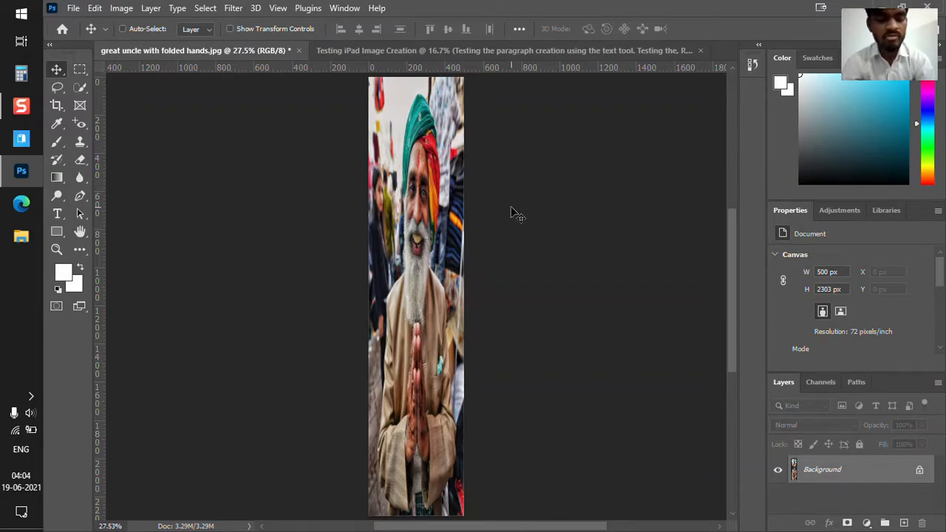
{"action": "key", "text": "ctrl+z"}
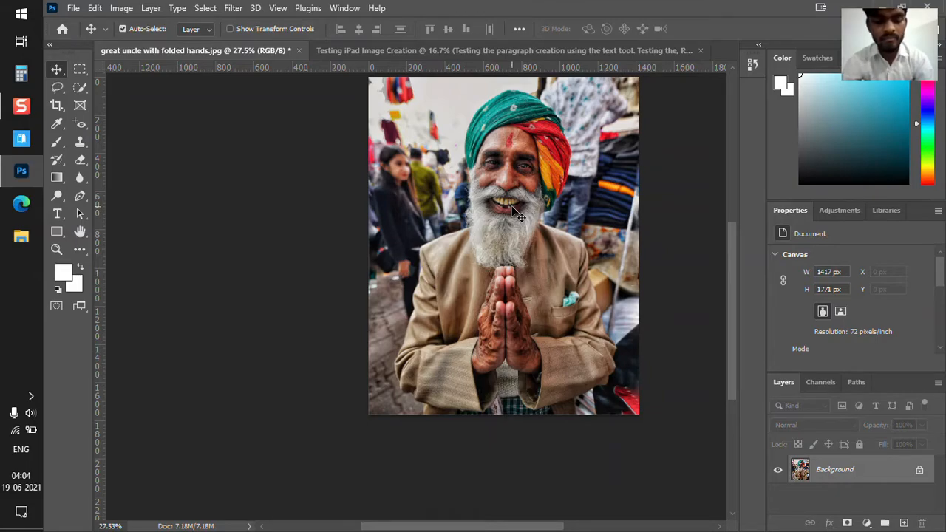
{"action": "key", "text": "ctrl"}
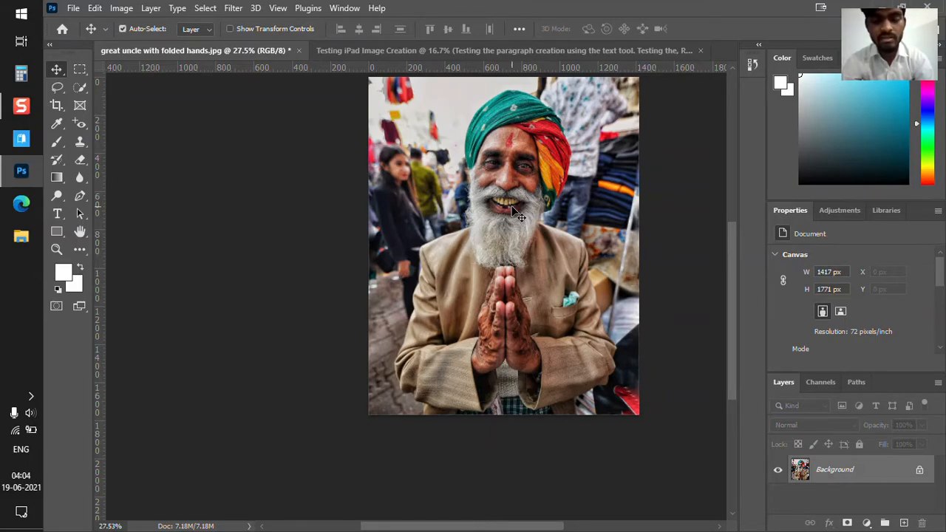
{"action": "key", "text": "ctrl"}
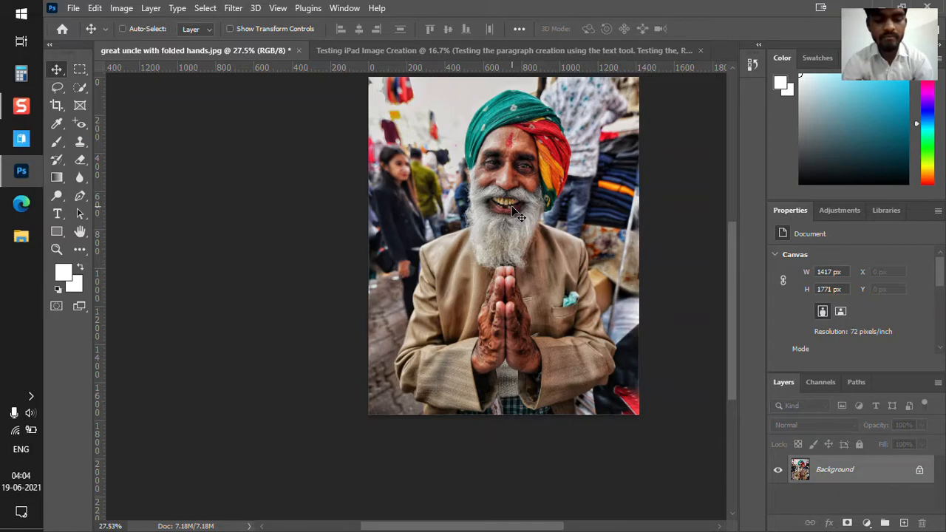
{"action": "key", "text": "ctrl+z"}
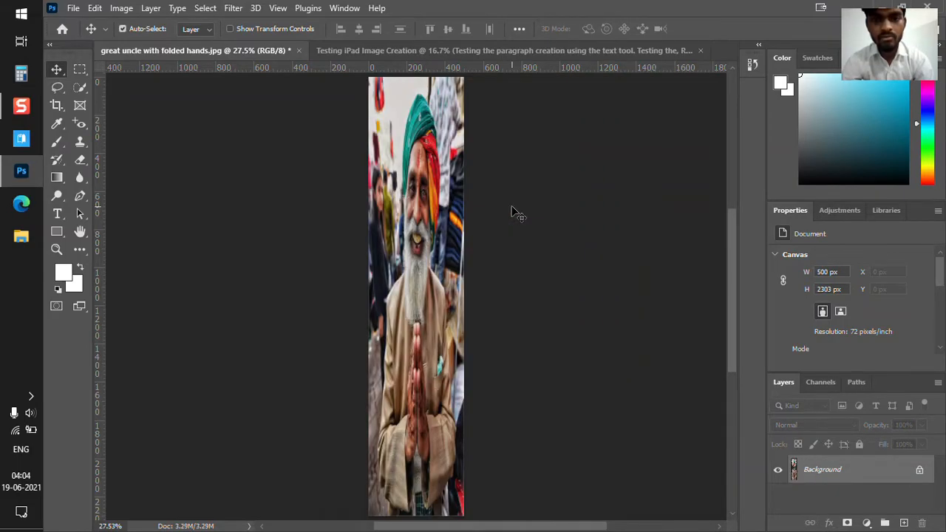
{"action": "key", "text": "ctrl"}
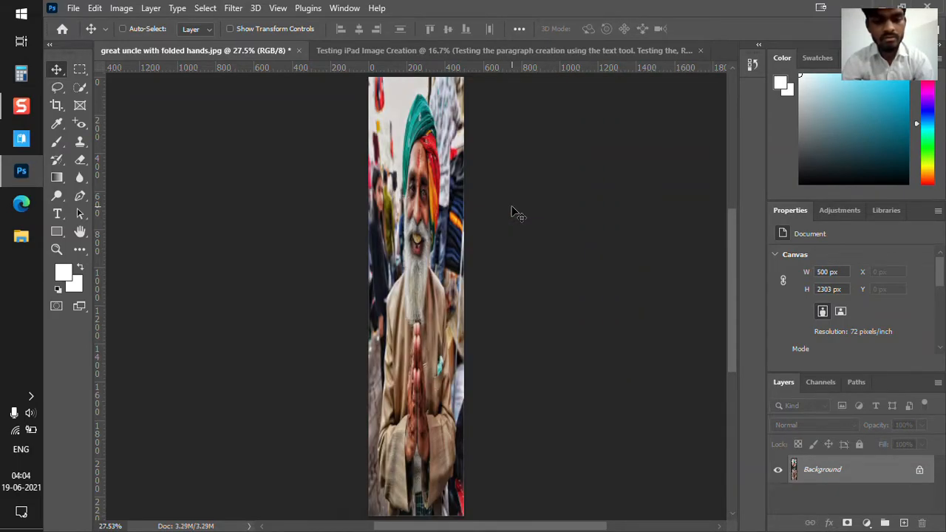
- Check the photo's recorded history states and undo the unlinked 500 px resize
{"action": "left_click", "coordinate": [753, 65]}
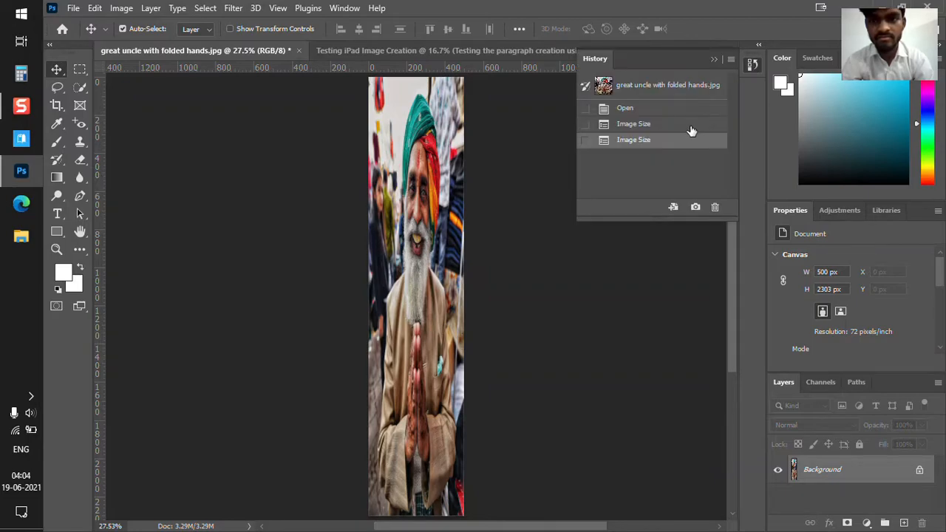
{"action": "left_click", "coordinate": [753, 65]}
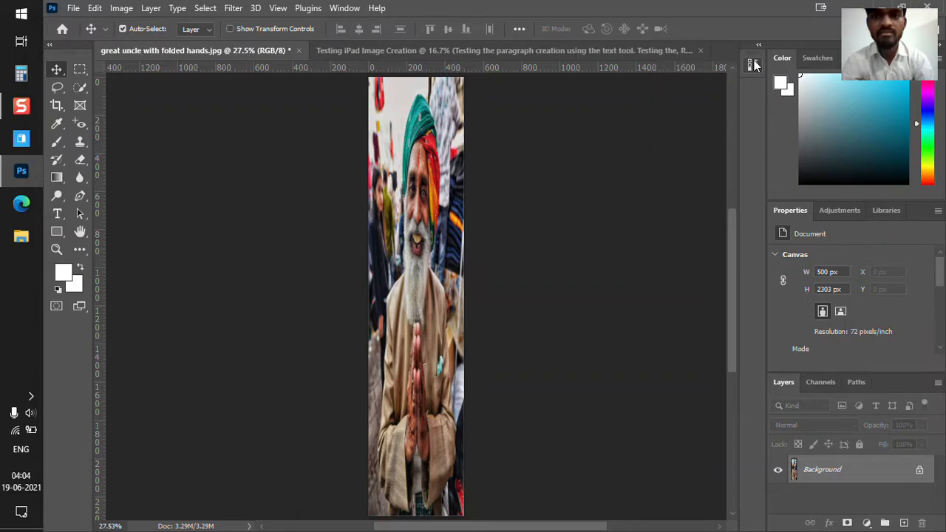
{"action": "key", "text": "ctrl"}
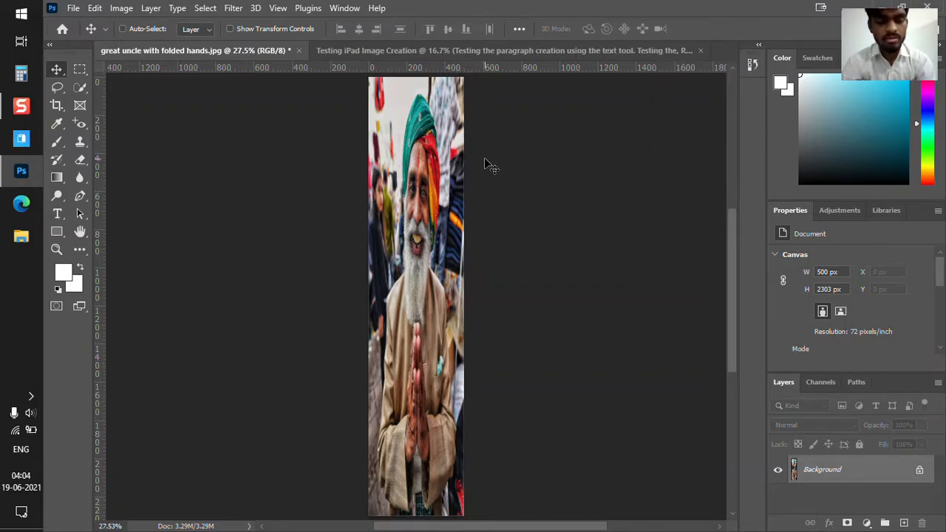
{"action": "key", "text": "ctrl"}
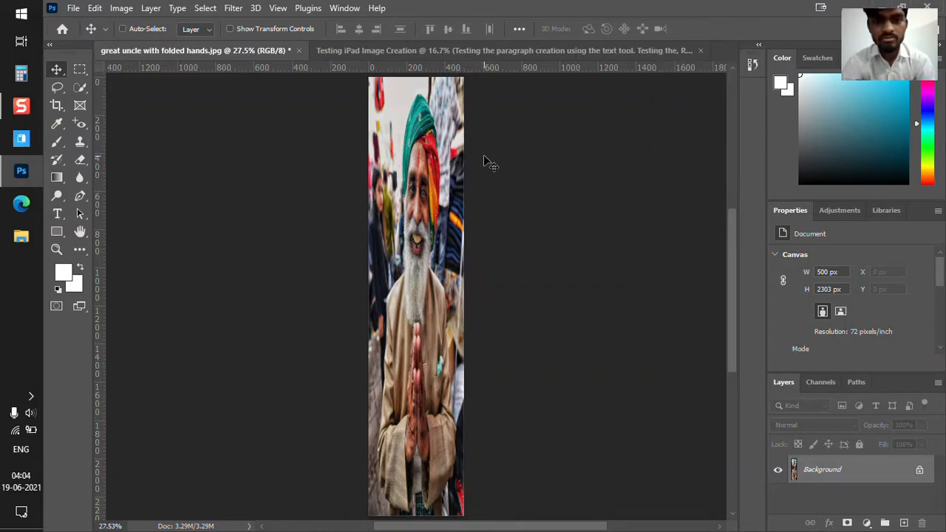
{"action": "key", "text": "ctrl"}
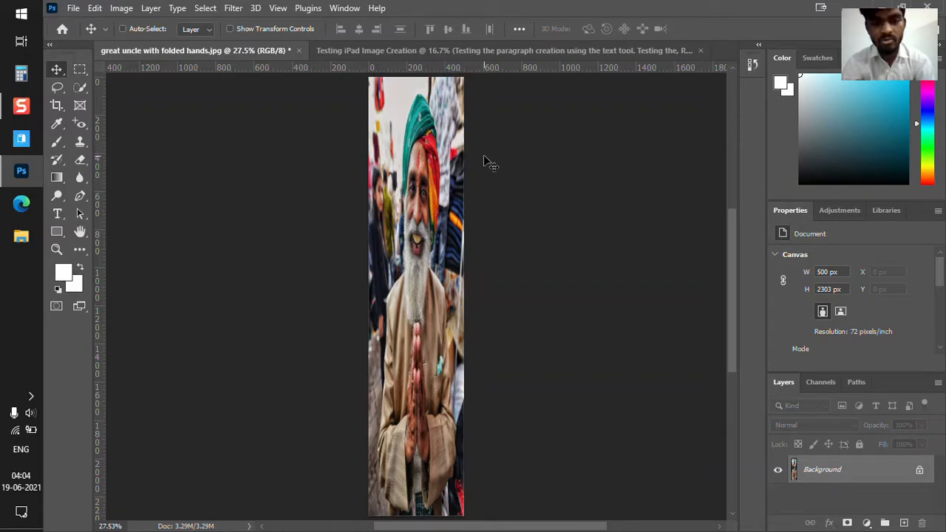
{"action": "key", "text": "ctrl+z"}
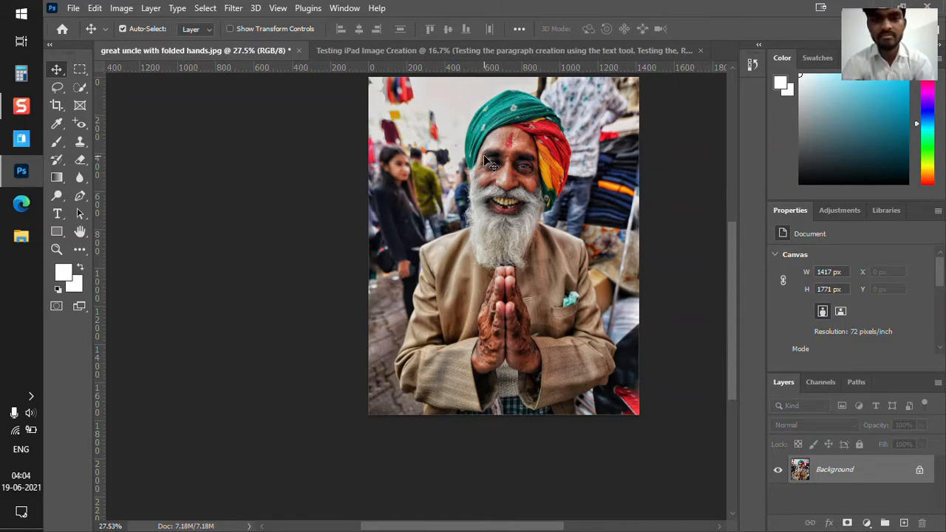
- Activate the Crop tool and extend the crop frame beyond the photo's upper and right edges
{"action": "scroll", "coordinate": [362, 144], "scroll_direction": "up", "scroll_amount": 2}
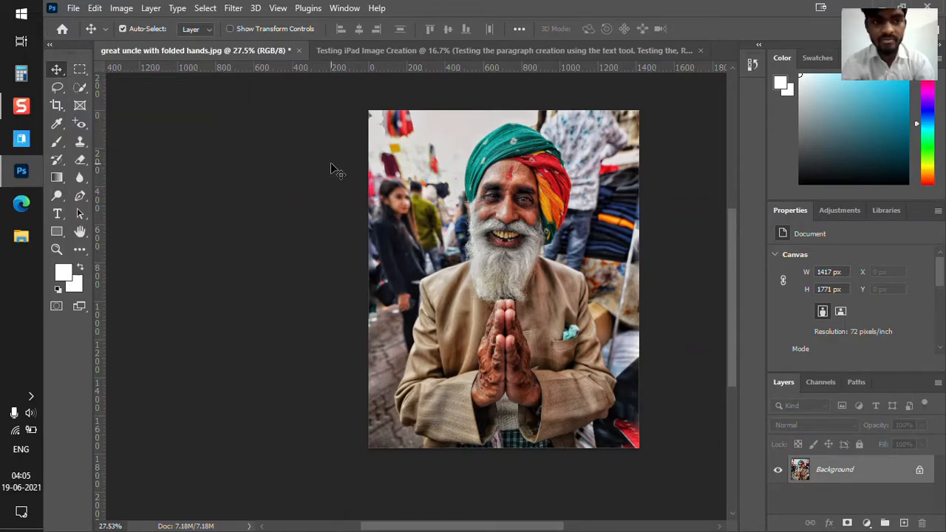
{"action": "key", "text": "c"}
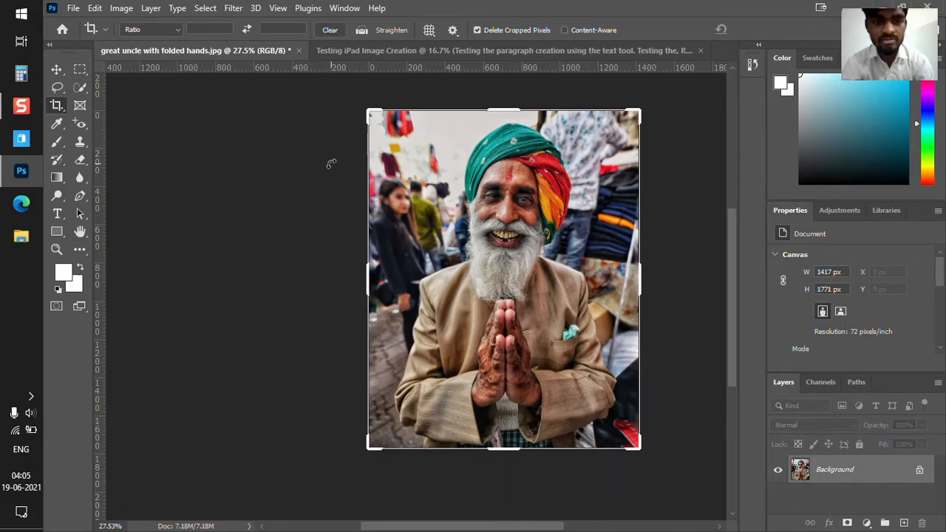
{"action": "scroll", "coordinate": [334, 157], "scroll_direction": "up", "scroll_amount": 2}
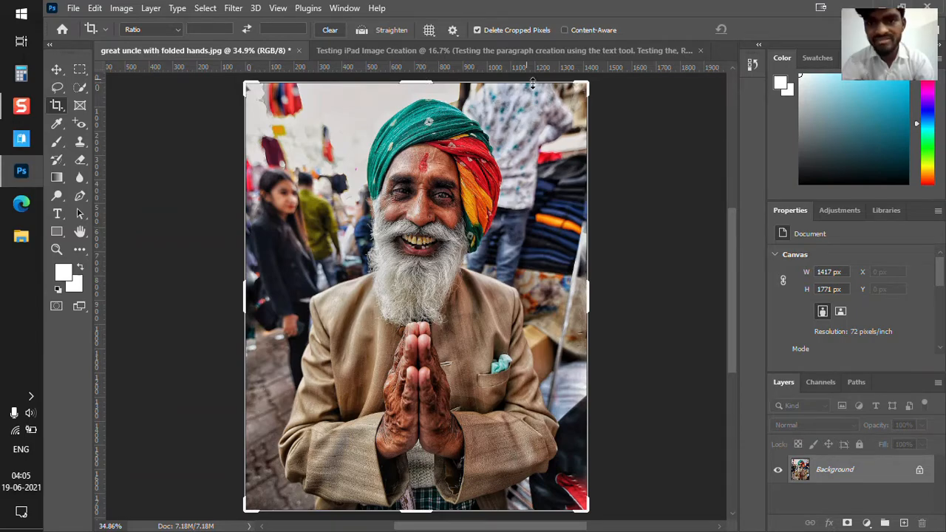
{"action": "left_click_drag", "start_coordinate": [582, 88], "coordinate": [473, 365]}
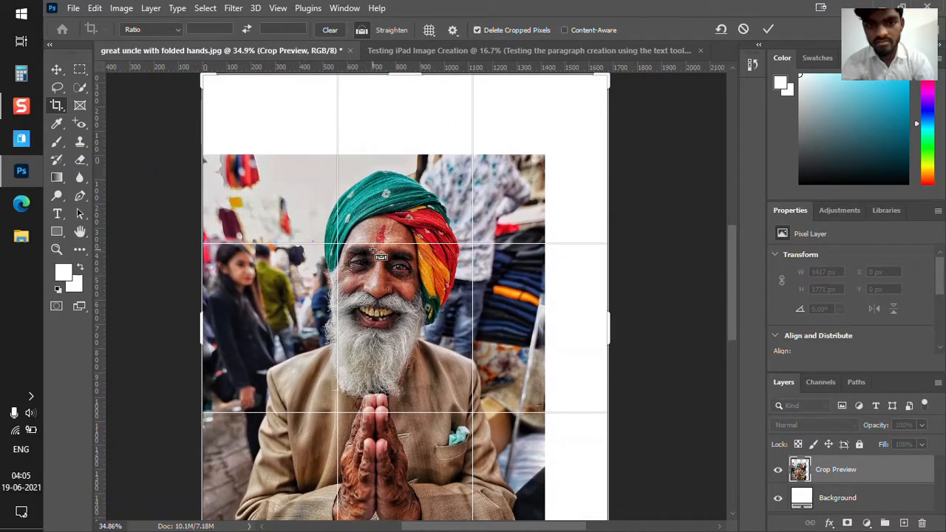
{"action": "key", "text": "ctrl+minus"}
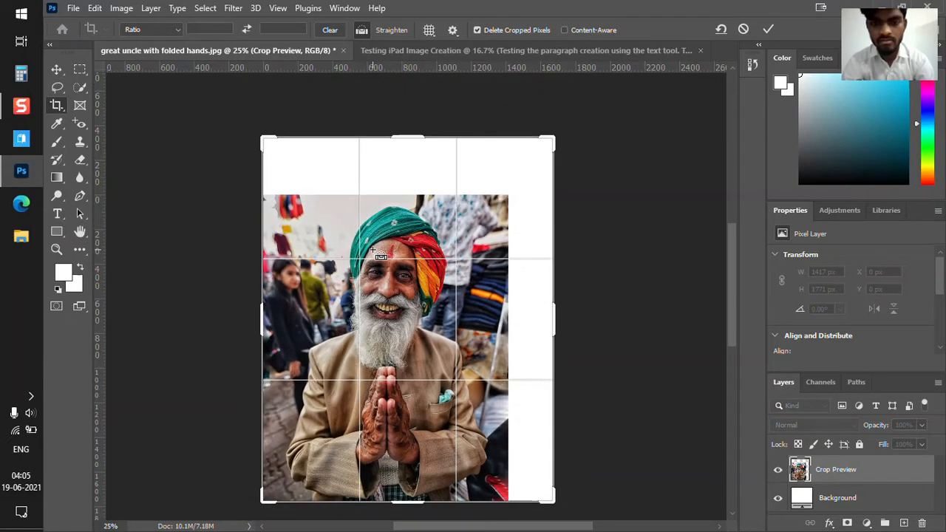
- Crop the photo to its lower-left area, about 709 px wide and 888 px high, keeping its proportions
{"action": "left_click_drag", "start_coordinate": [551, 139], "coordinate": [500, 179]}
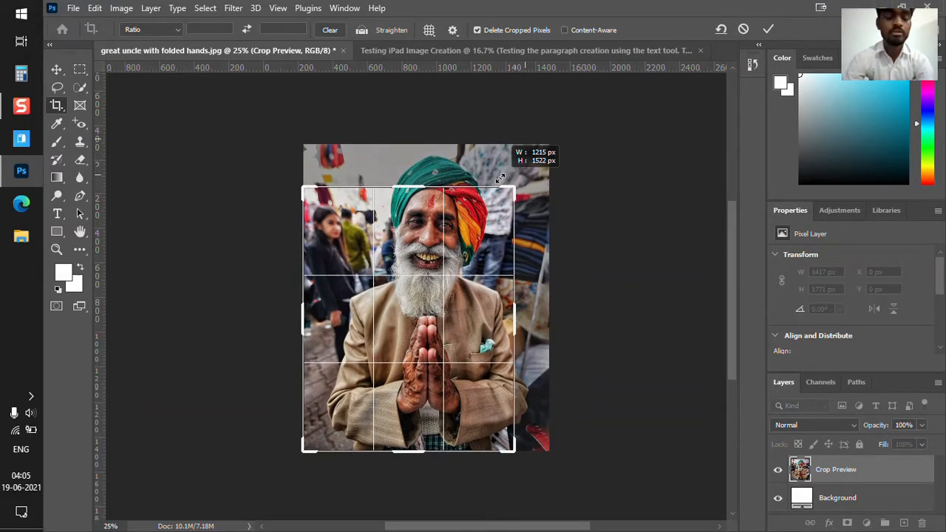
{"action": "left_click_drag", "start_coordinate": [500, 179], "coordinate": [500, 179]}
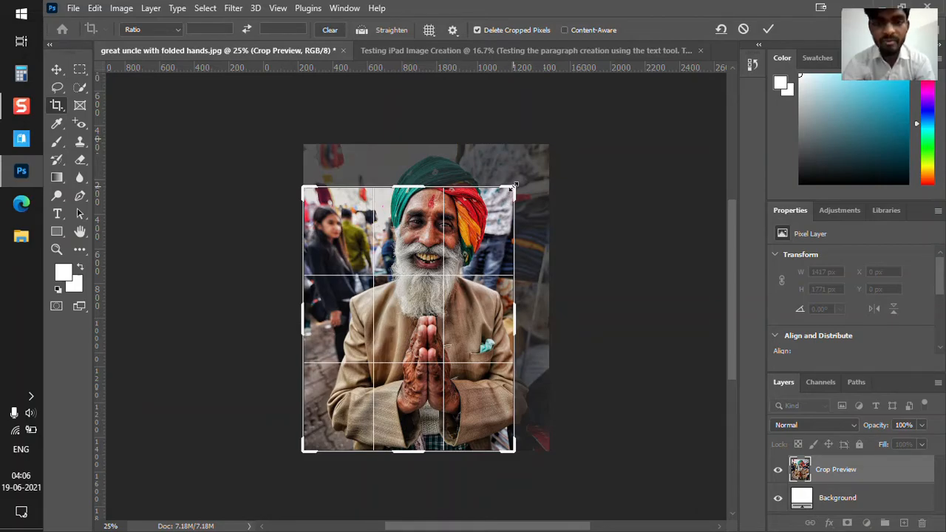
{"action": "left_click_drag", "start_coordinate": [514, 187], "coordinate": [427, 204]}
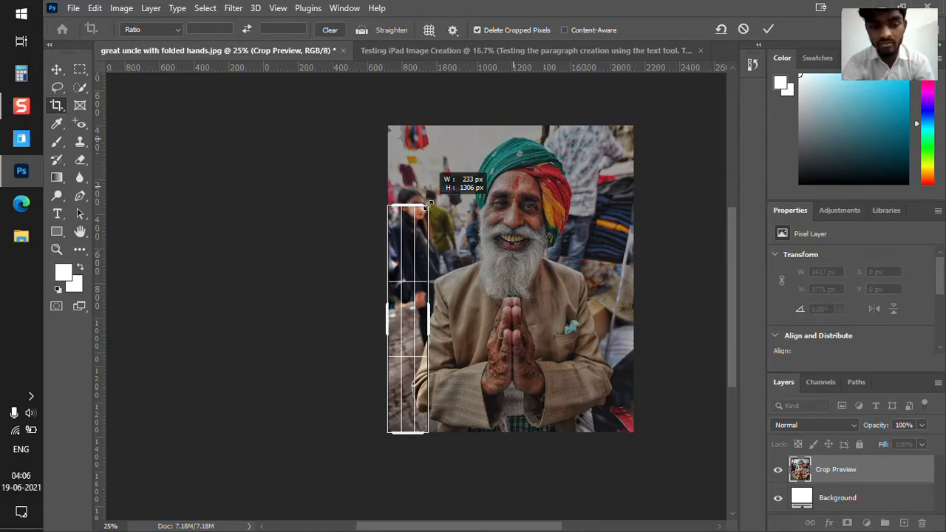
{"action": "left_click_drag", "start_coordinate": [428, 204], "coordinate": [428, 204]}
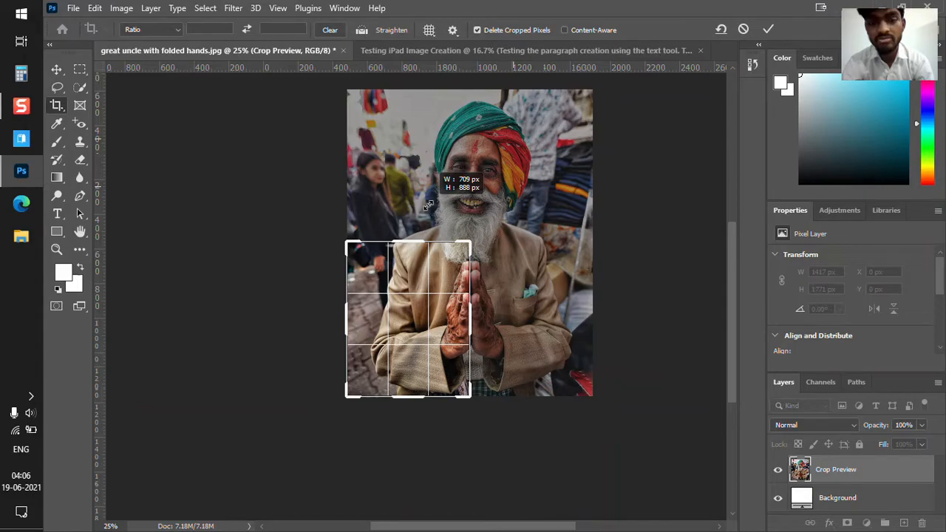
{"action": "left_click_drag", "start_coordinate": [428, 205], "coordinate": [449, 228]}
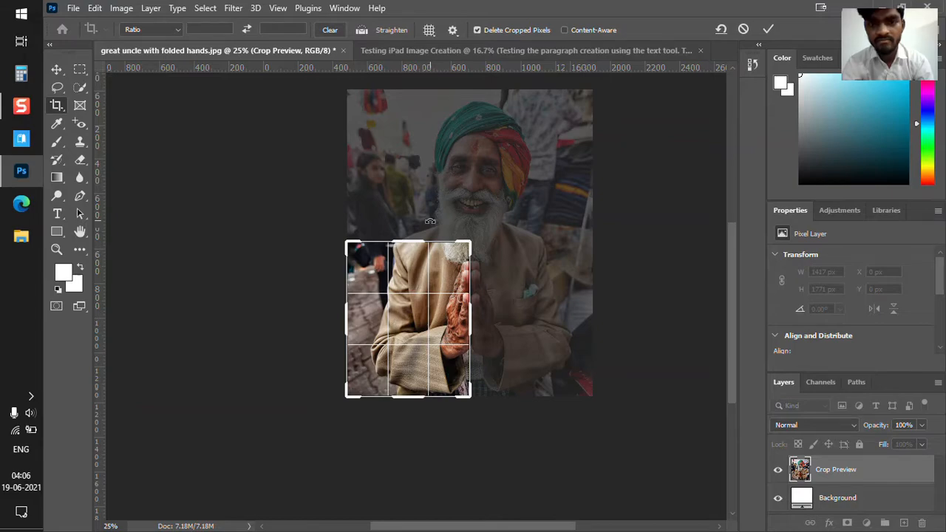
{"action": "left_click", "coordinate": [767, 31]}
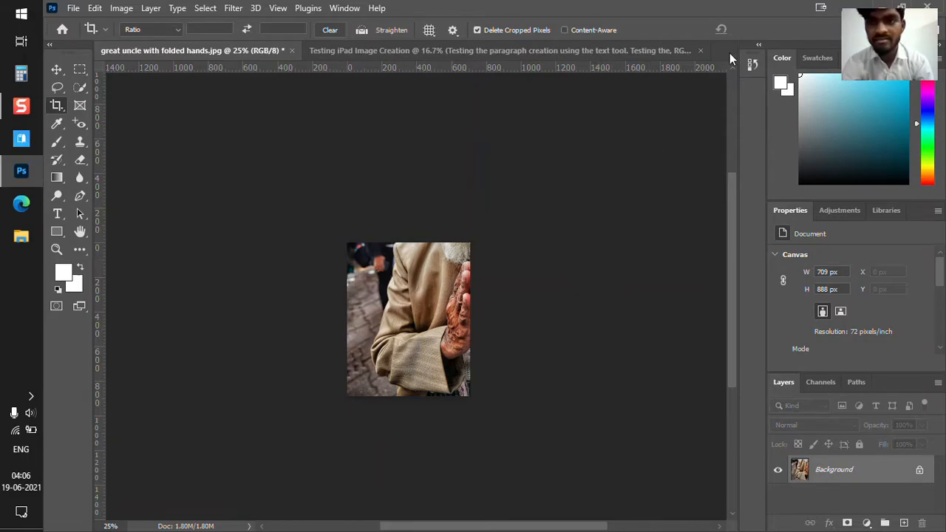
- Undo the lower-left crop to bring back the full photo
{"action": "key", "text": "ctrl"}
{"action": "key", "text": "ctrl+z"}
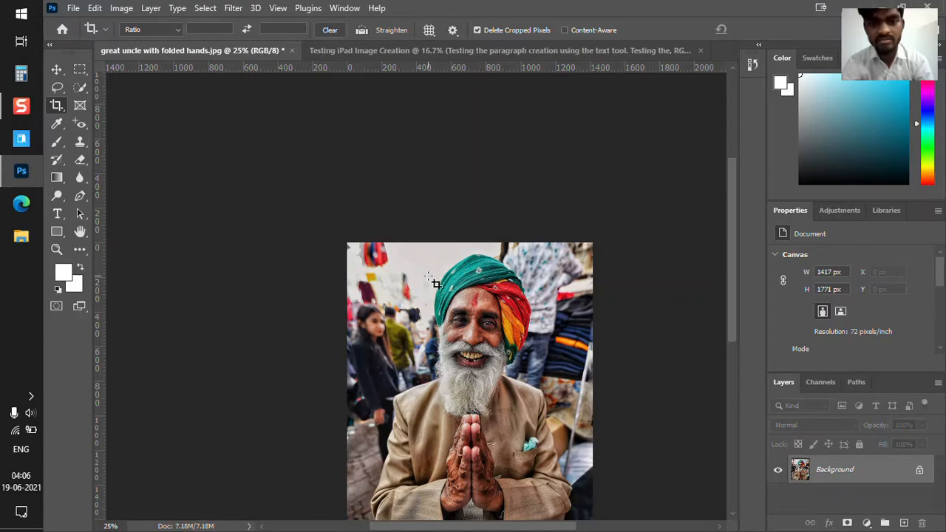
{"action": "scroll", "coordinate": [435, 282], "scroll_direction": "down", "scroll_amount": 5}
{"action": "scroll", "coordinate": [348, 225], "scroll_direction": "down", "scroll_amount": 8}
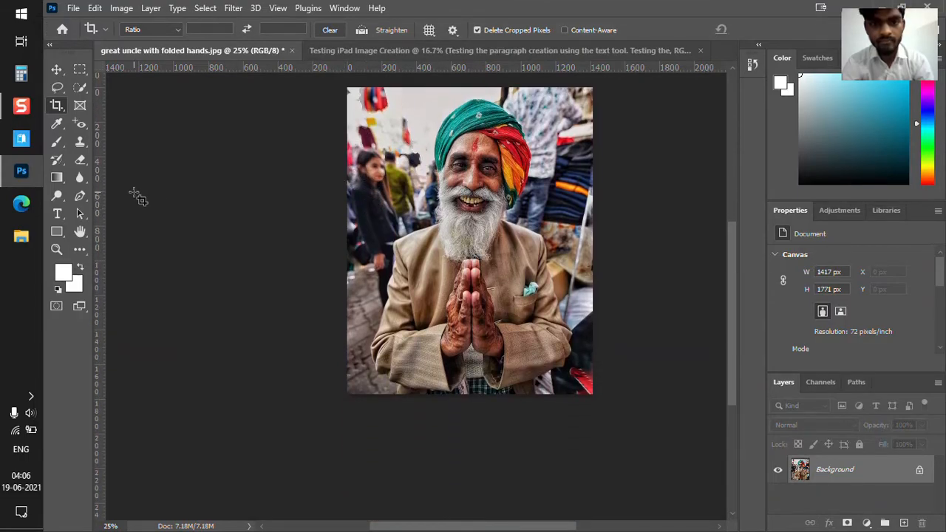
- Crop the photo to its lower-left area, about 903 px wide and 1129 px high, and undo that crop
{"action": "left_click", "coordinate": [57, 69]}
{"action": "left_click", "coordinate": [57, 105]}
{"action": "left_click_drag", "start_coordinate": [592, 89], "coordinate": [548, 145]}
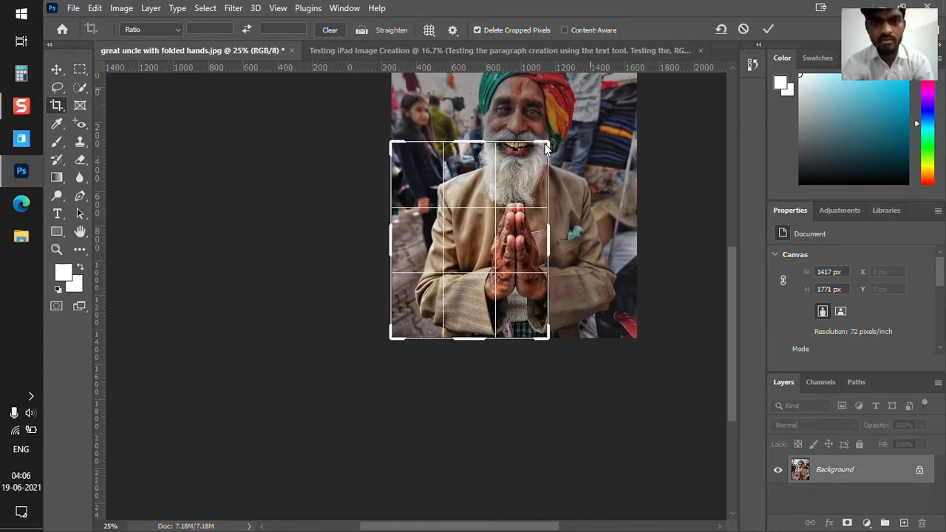
{"action": "left_click", "coordinate": [59, 107]}
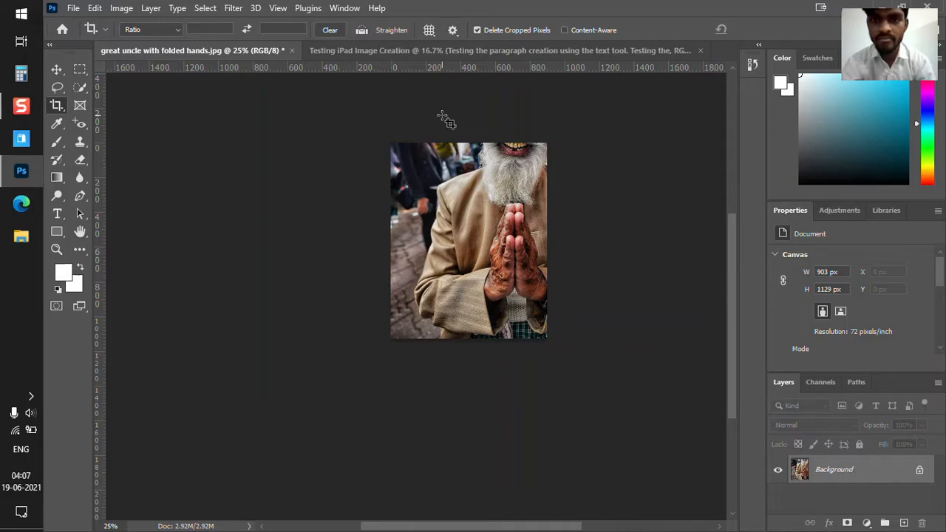
{"action": "key", "text": "ctrl+z"}
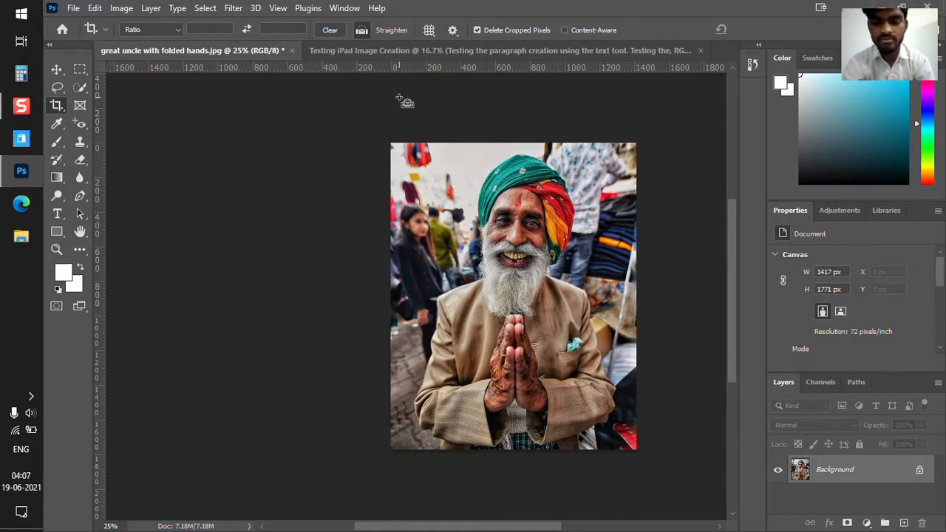
{"action": "scroll", "coordinate": [405, 102], "scroll_direction": "up", "scroll_amount": 2}
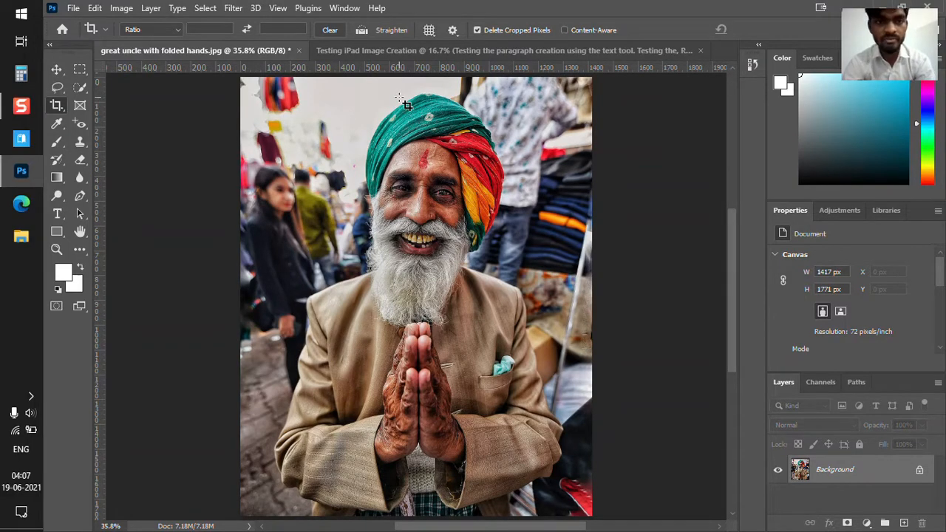
- Close the Testing iPad Image Creation document without saving its changes and switch to the Move tool
{"action": "left_click", "coordinate": [494, 53]}
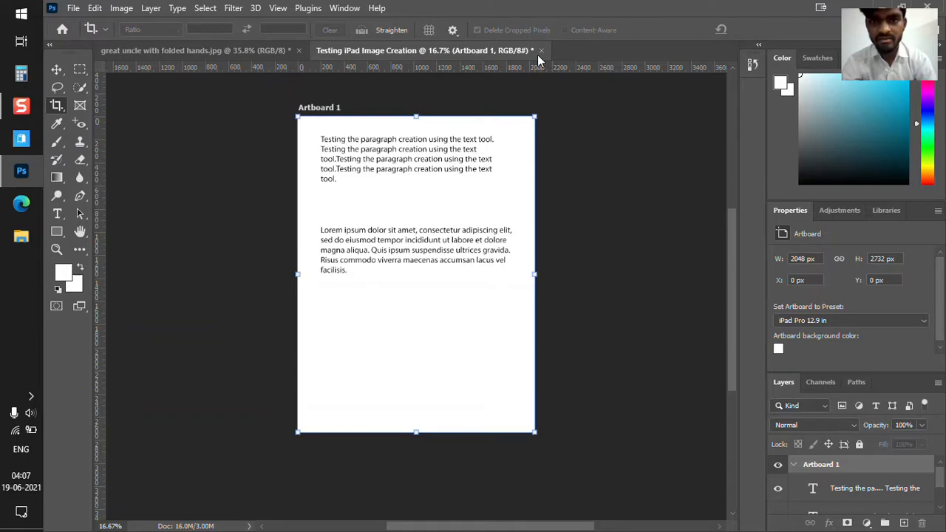
{"action": "left_click", "coordinate": [540, 51]}
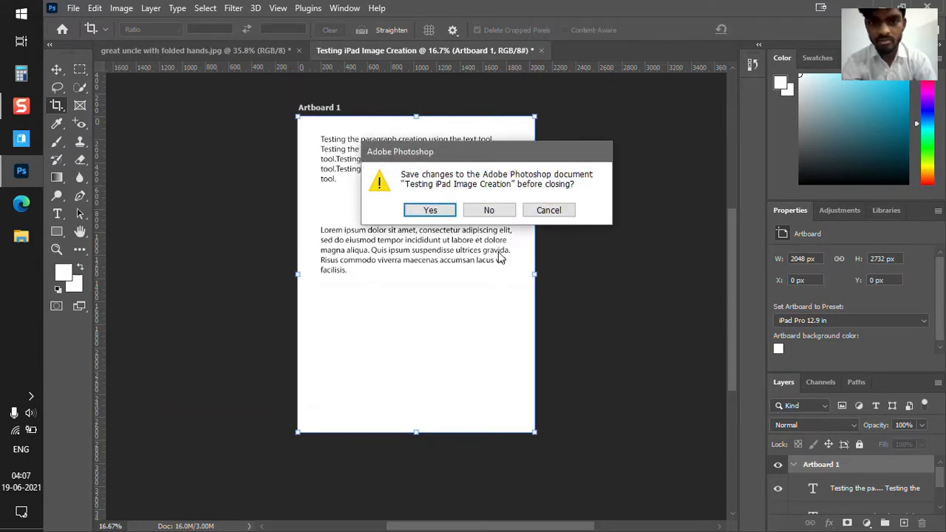
{"action": "left_click", "coordinate": [488, 210]}
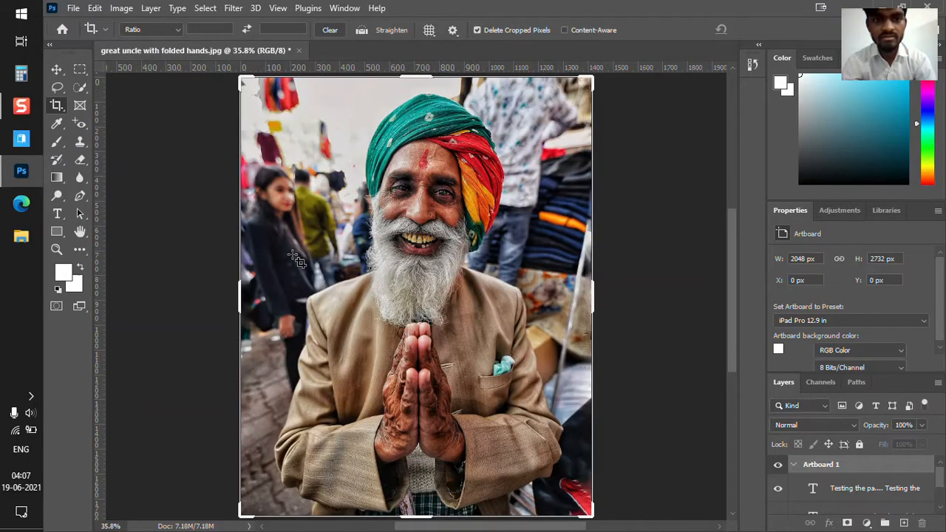
{"action": "left_click", "coordinate": [61, 68]}
{"action": "scroll", "coordinate": [155, 221], "scroll_direction": "down", "scroll_amount": 1}
{"action": "scroll", "coordinate": [156, 222], "scroll_direction": "down", "scroll_amount": 1}
{"action": "scroll", "coordinate": [155, 221], "scroll_direction": "up", "scroll_amount": 2}
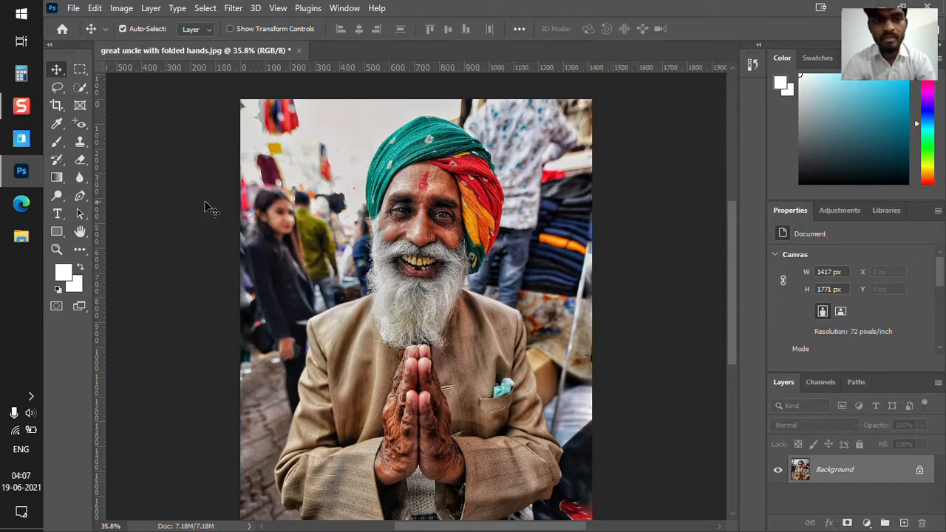
{"action": "scroll", "coordinate": [209, 202], "scroll_direction": "down", "scroll_amount": 1}
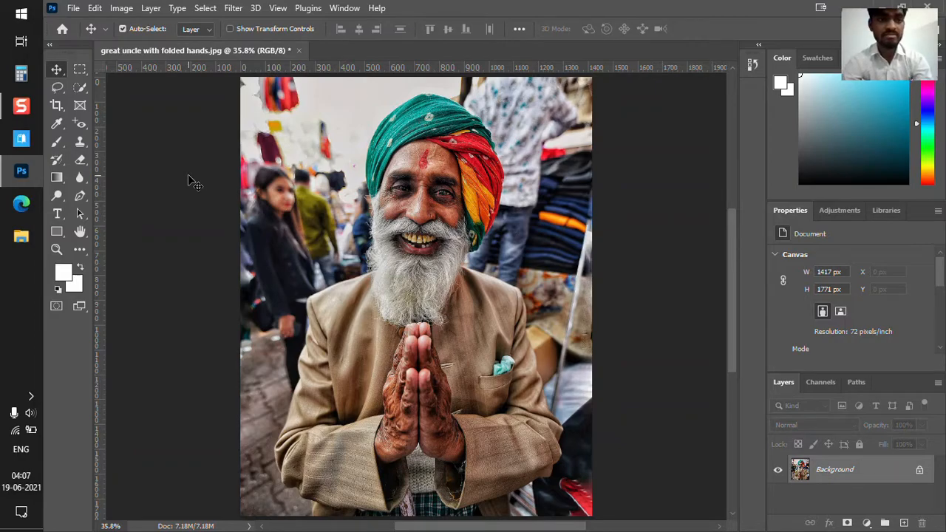
{"action": "scroll", "coordinate": [190, 213], "scroll_direction": "down", "scroll_amount": 2}
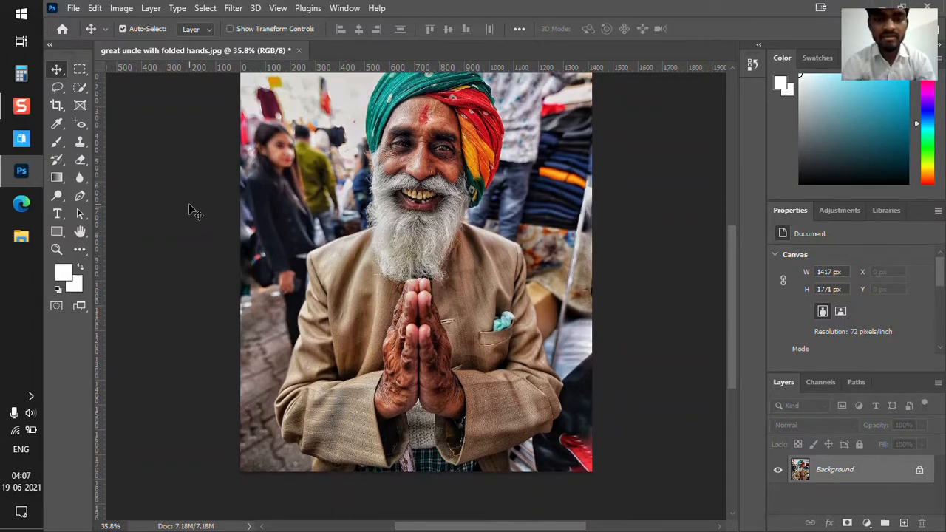
{"action": "scroll", "coordinate": [196, 210], "scroll_direction": "up", "scroll_amount": 1}
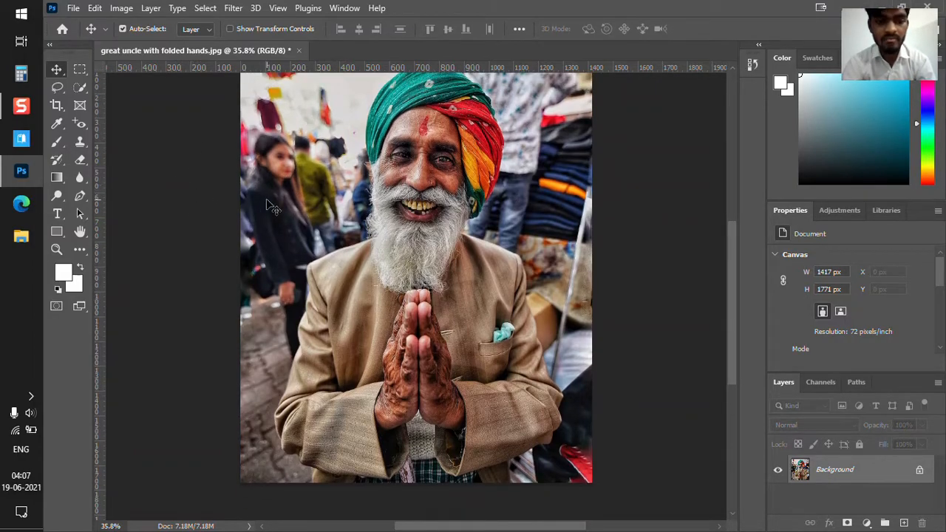
{"action": "left_click_drag", "start_coordinate": [507, 527], "coordinate": [510, 527]}
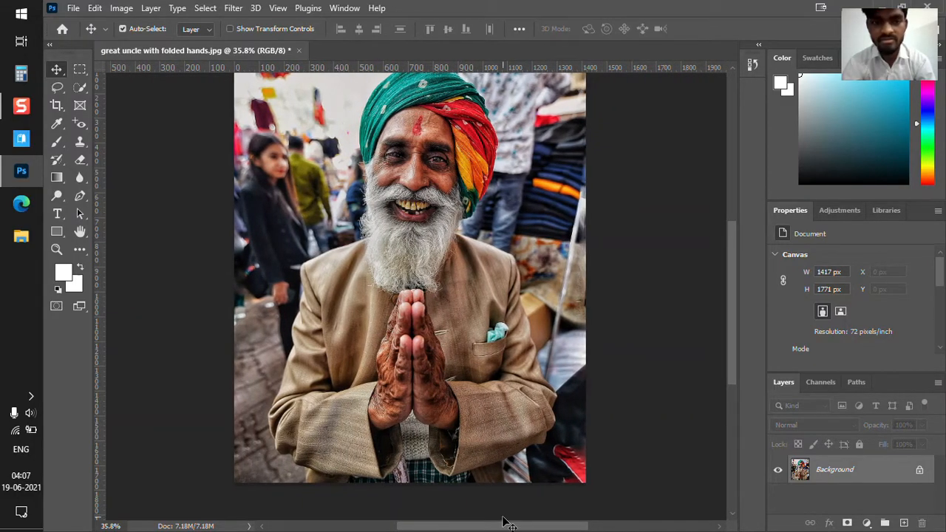
{"action": "scroll", "coordinate": [334, 314], "scroll_direction": "up", "scroll_amount": 4}
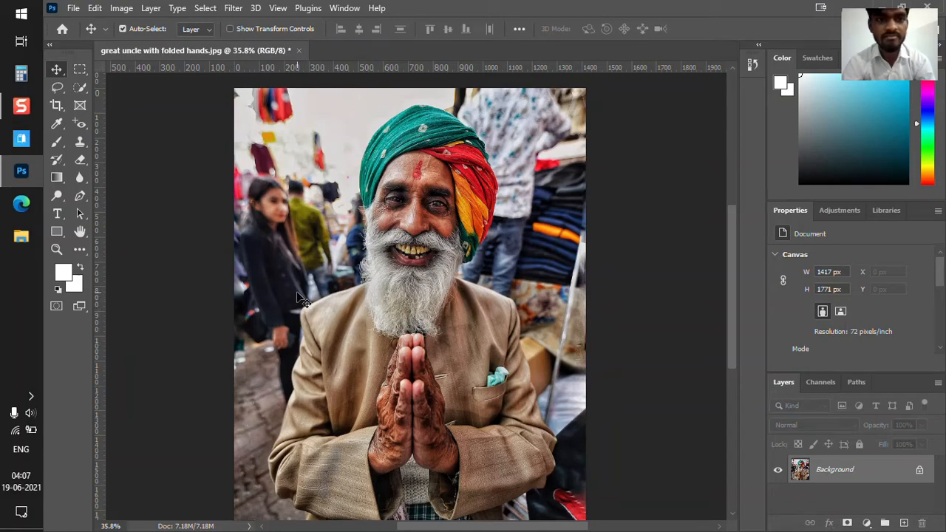
{"action": "scroll", "coordinate": [174, 183], "scroll_direction": "down", "scroll_amount": 5}
{"action": "scroll", "coordinate": [174, 183], "scroll_direction": "up", "scroll_amount": 3}
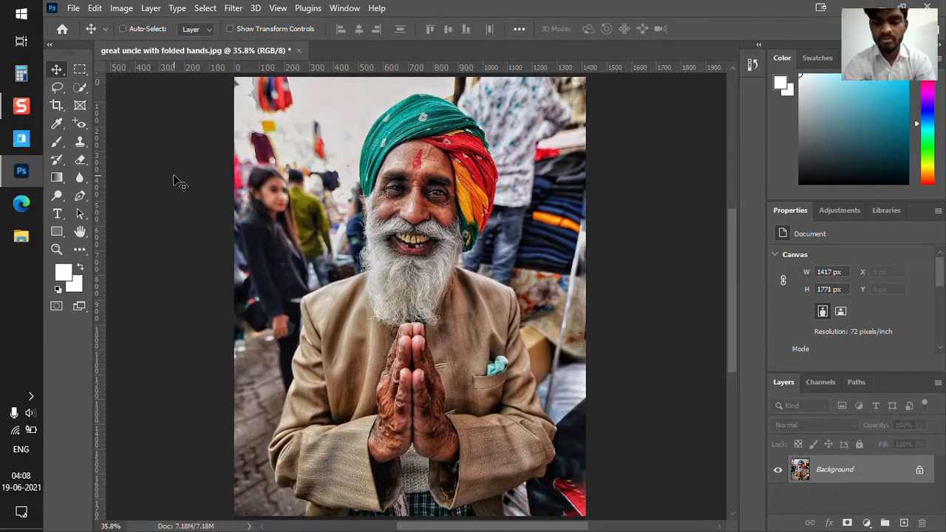
- Enlarge the photo's canvas relatively by 180 px in width and 20 px in height from the centre anchor
{"action": "key", "text": "ctrl+minus"}
{"action": "key", "text": "ctrl+minus"}
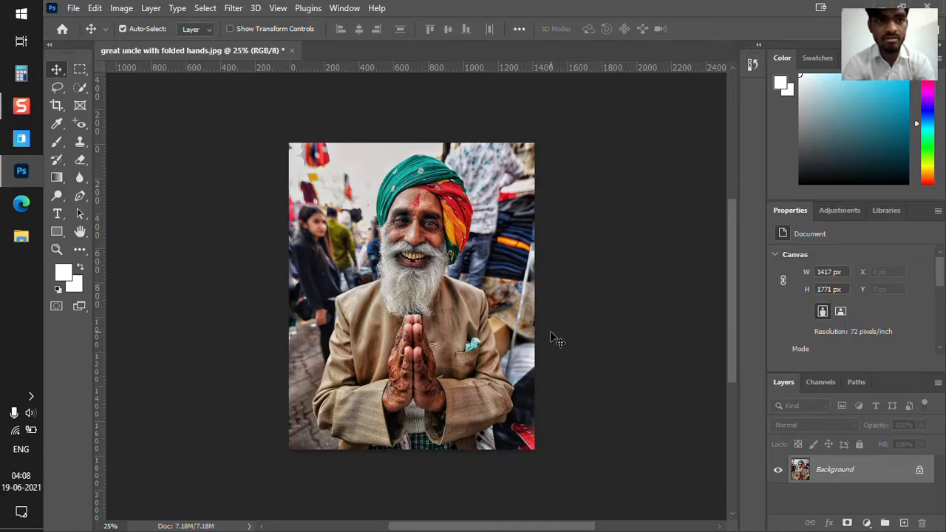
{"action": "left_click", "coordinate": [122, 8]}
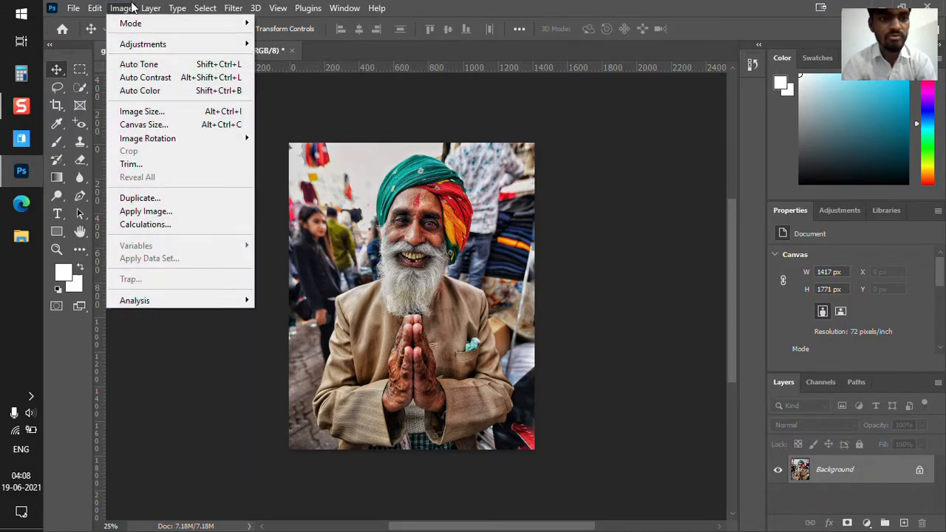
{"action": "left_click", "coordinate": [151, 126]}
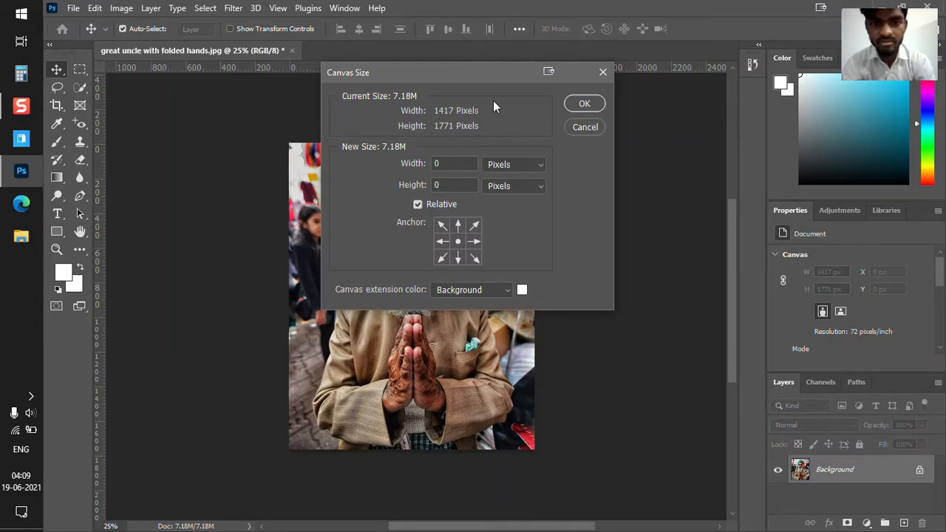
{"action": "double_click", "coordinate": [442, 165]}
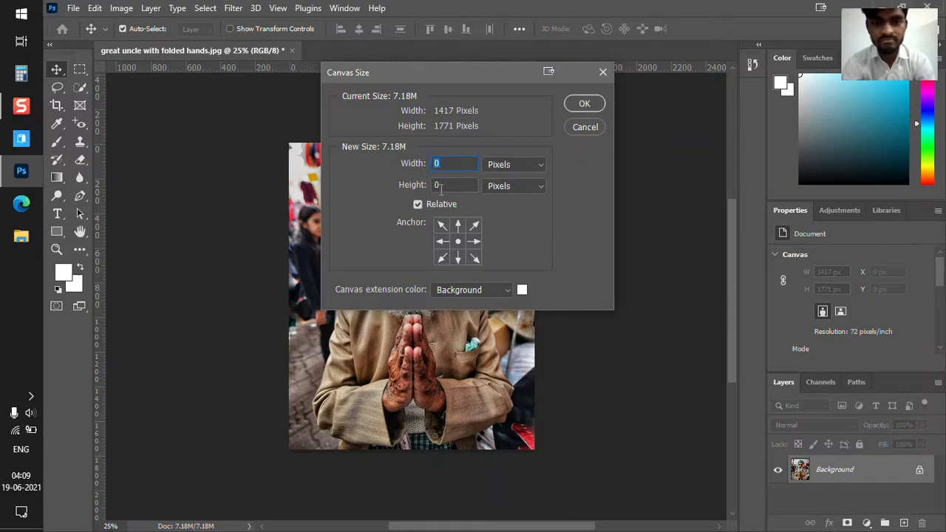
{"action": "type", "text": "180"}
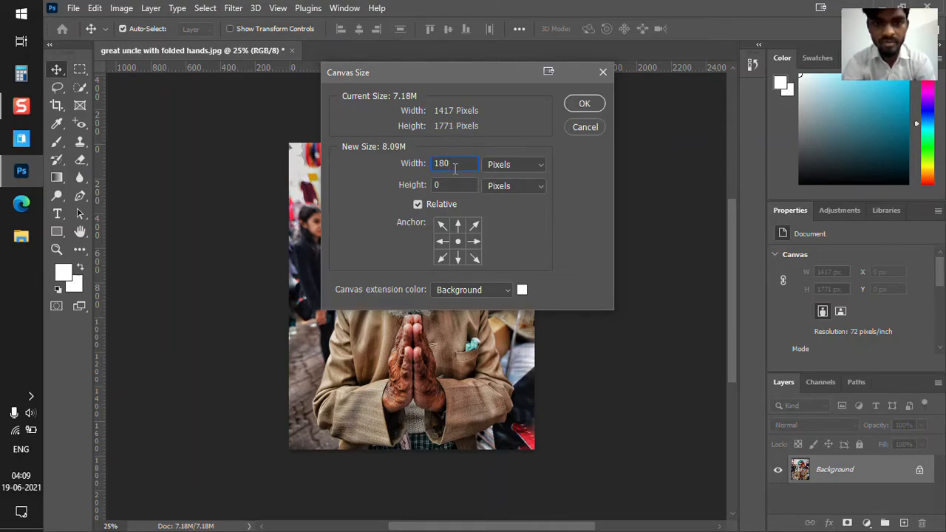
{"action": "double_click", "coordinate": [433, 185]}
{"action": "type", "text": "20"}
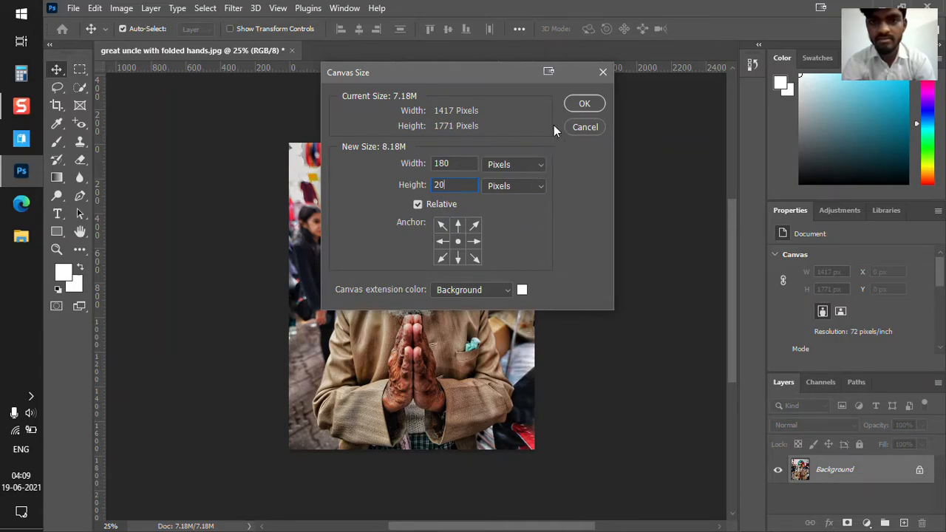
{"action": "left_click", "coordinate": [583, 104]}
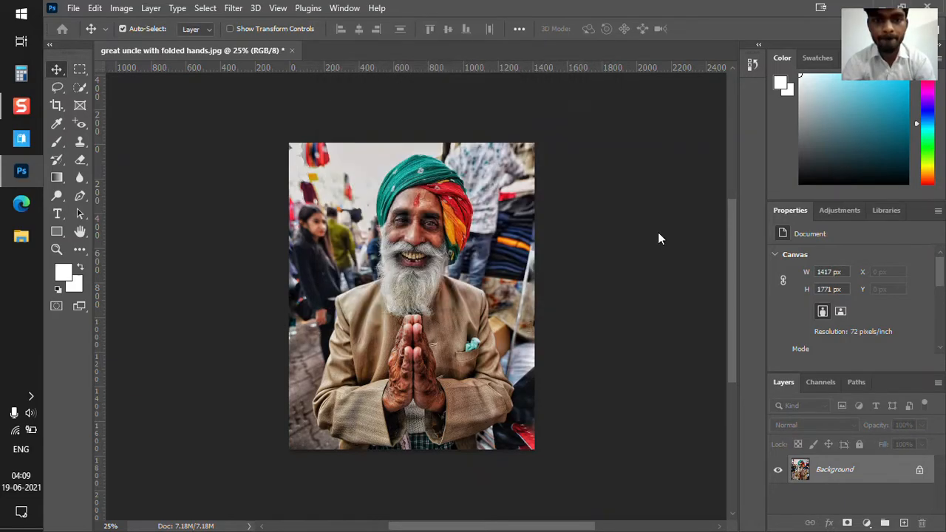
- Inspect the added white borders around the photo and undo the canvas enlargement
{"action": "scroll", "coordinate": [658, 240], "scroll_direction": "down", "scroll_amount": 1}
{"action": "scroll", "coordinate": [658, 240], "scroll_direction": "up", "scroll_amount": 1}
{"action": "scroll", "coordinate": [658, 240], "scroll_direction": "down", "scroll_amount": 1}
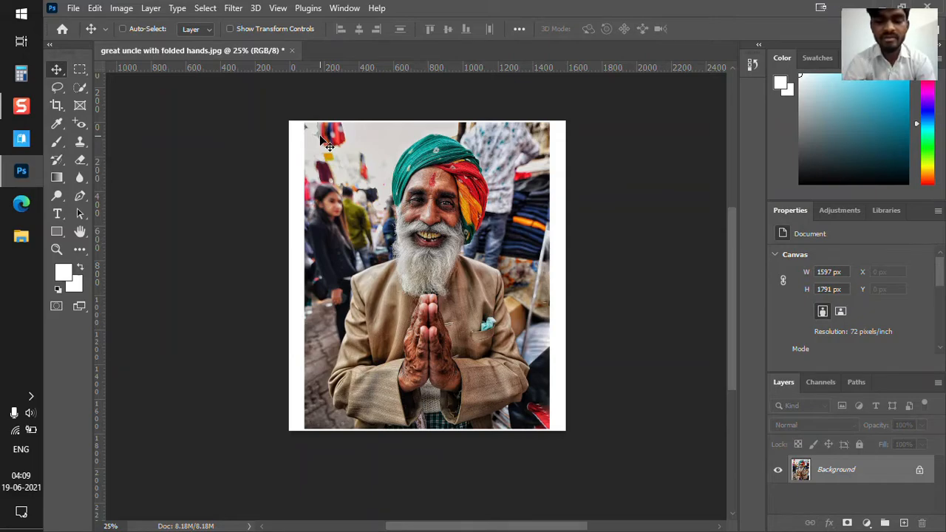
{"action": "scroll", "coordinate": [326, 144], "scroll_direction": "up", "scroll_amount": 2}
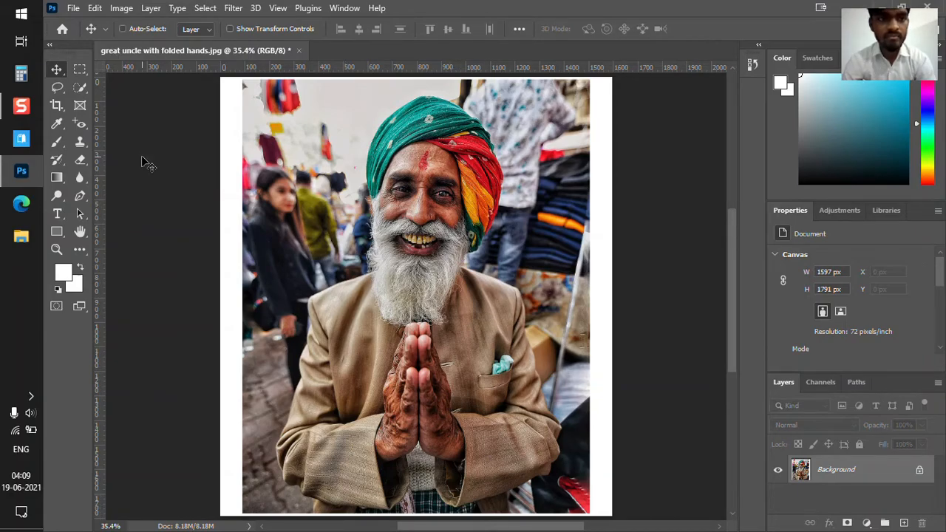
{"action": "key", "text": "ctrl+z"}
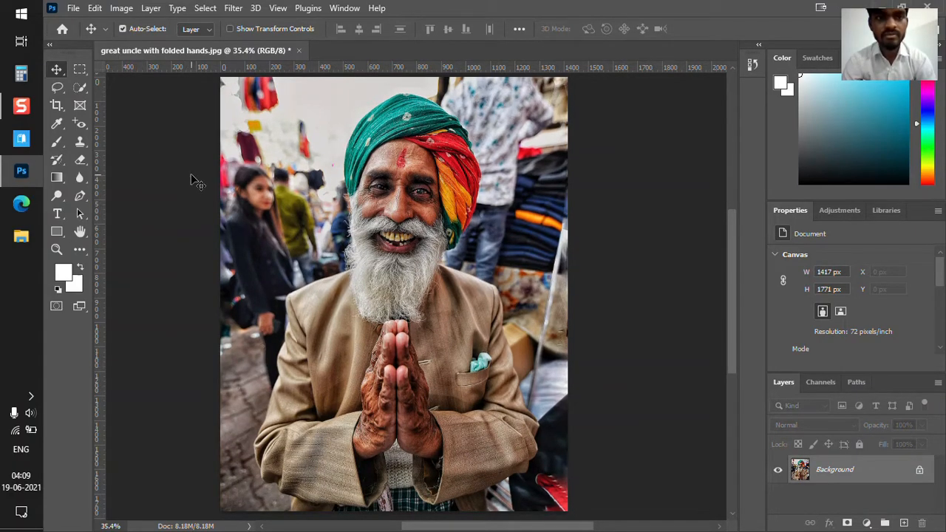
- Set up a relative canvas extension of 100 px in width, anchored at the middle left so it grows to the right
{"action": "left_click", "coordinate": [122, 8]}
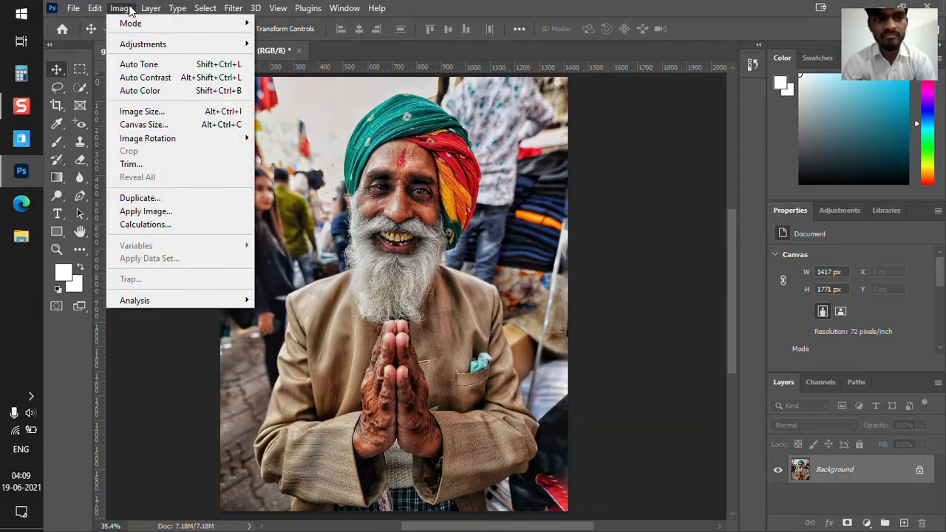
{"action": "left_click", "coordinate": [145, 124]}
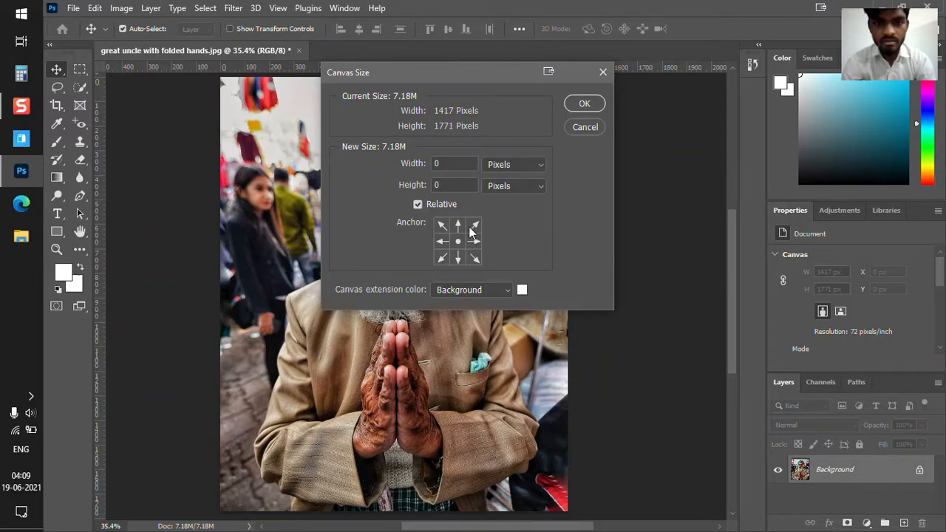
{"action": "left_click", "coordinate": [432, 163]}
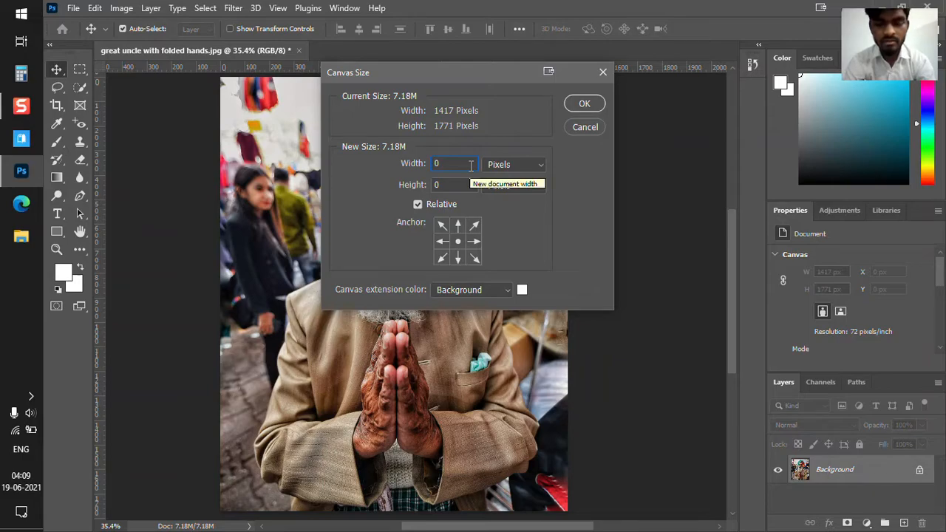
{"action": "type", "text": "100"}
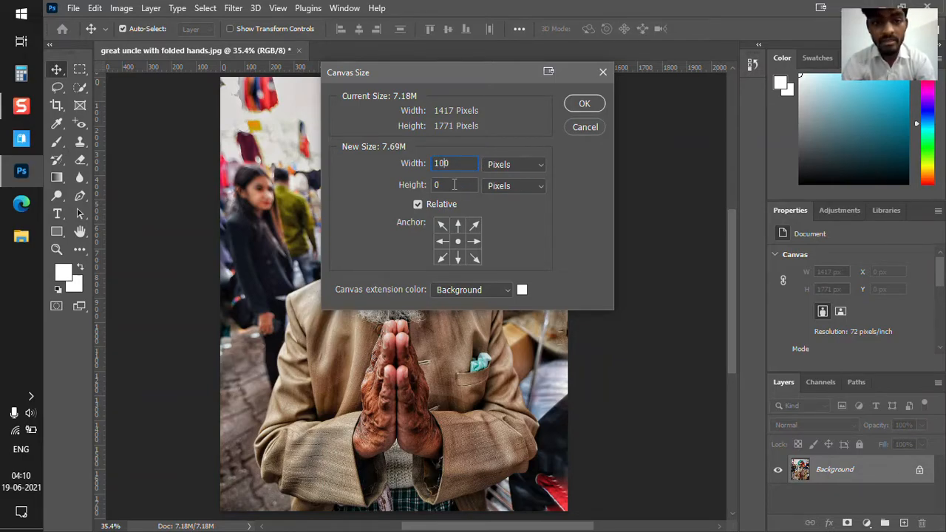
{"action": "left_click", "coordinate": [443, 242]}
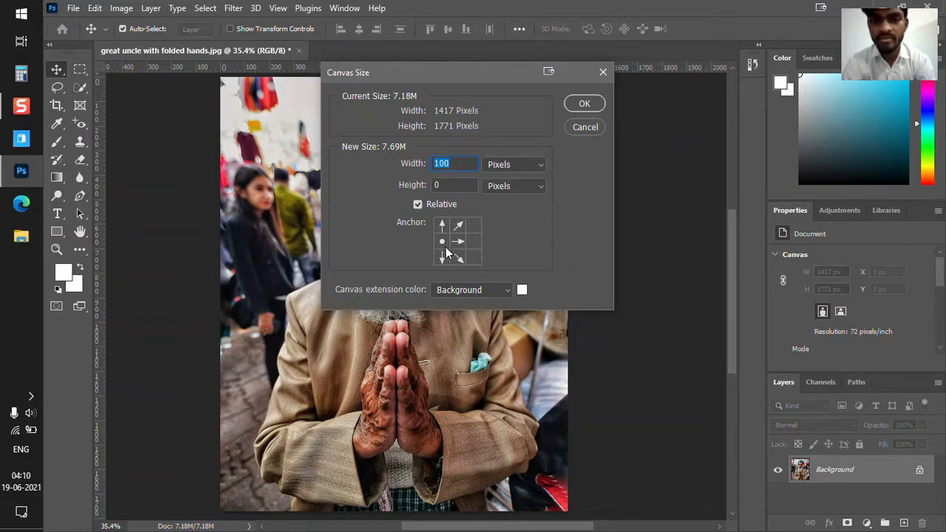
- Sample the dark brown (4e311c) from the photo's coat as the canvas extension colour and apply the 100 px extension
{"action": "left_click", "coordinate": [522, 293]}
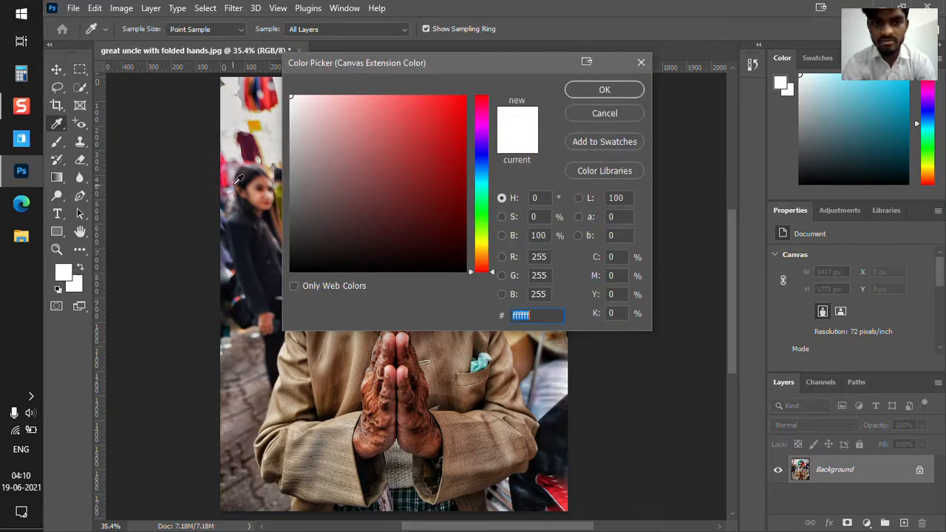
{"action": "left_click_drag", "start_coordinate": [338, 63], "coordinate": [603, 88]}
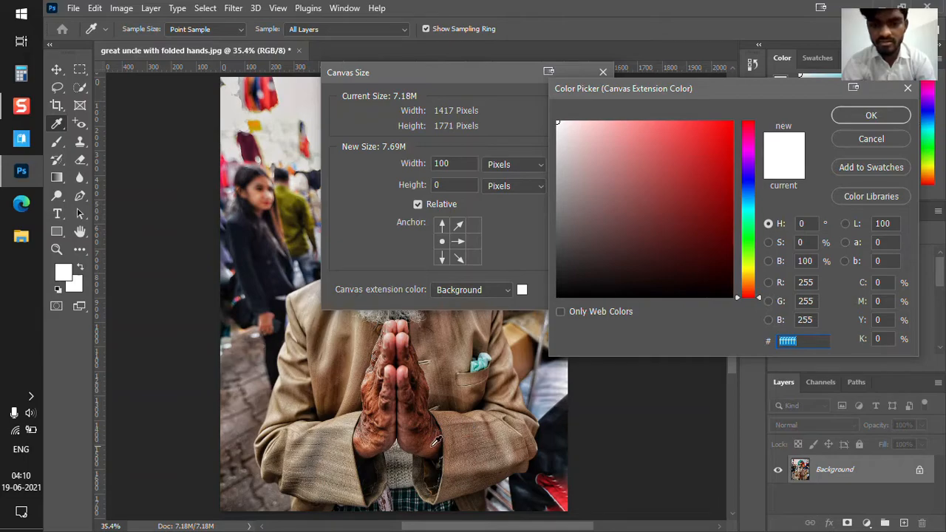
{"action": "left_click", "coordinate": [309, 290]}
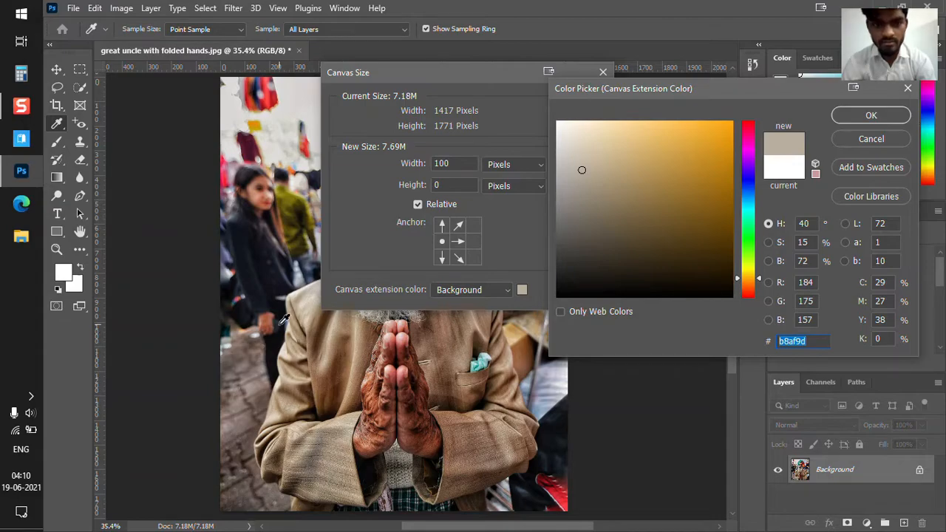
{"action": "left_click", "coordinate": [326, 323]}
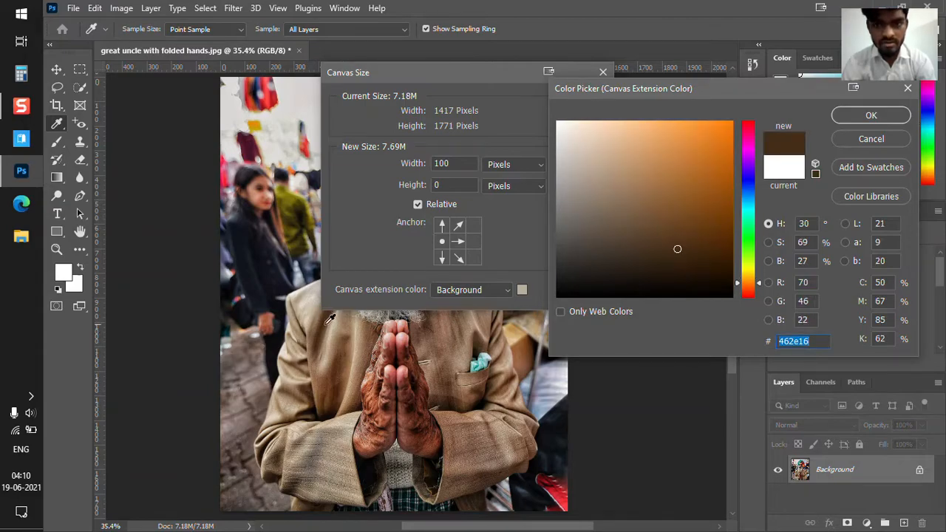
{"action": "left_click", "coordinate": [326, 323]}
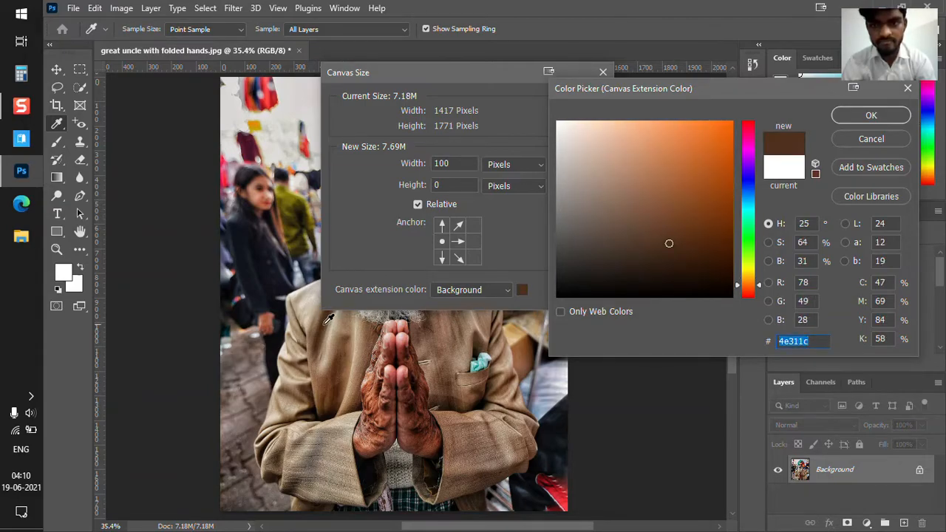
{"action": "left_click", "coordinate": [869, 116]}
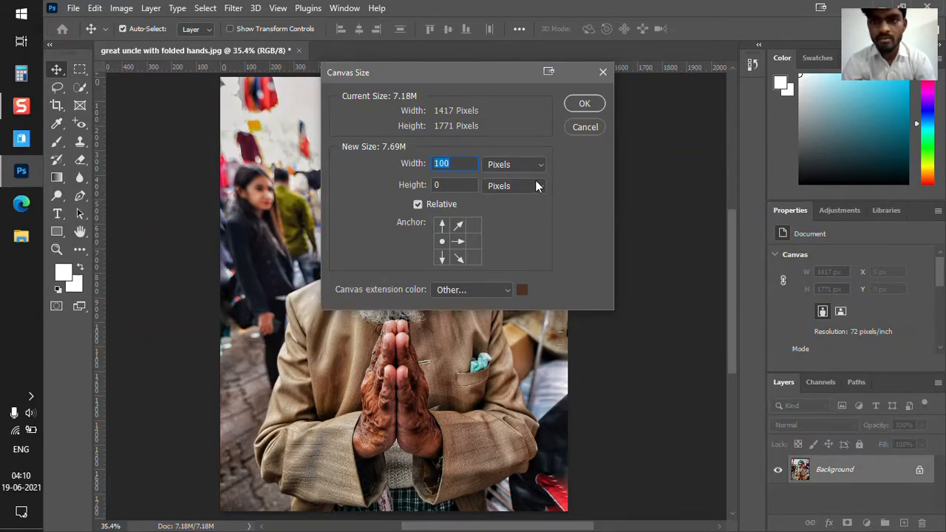
{"action": "left_click", "coordinate": [576, 104]}
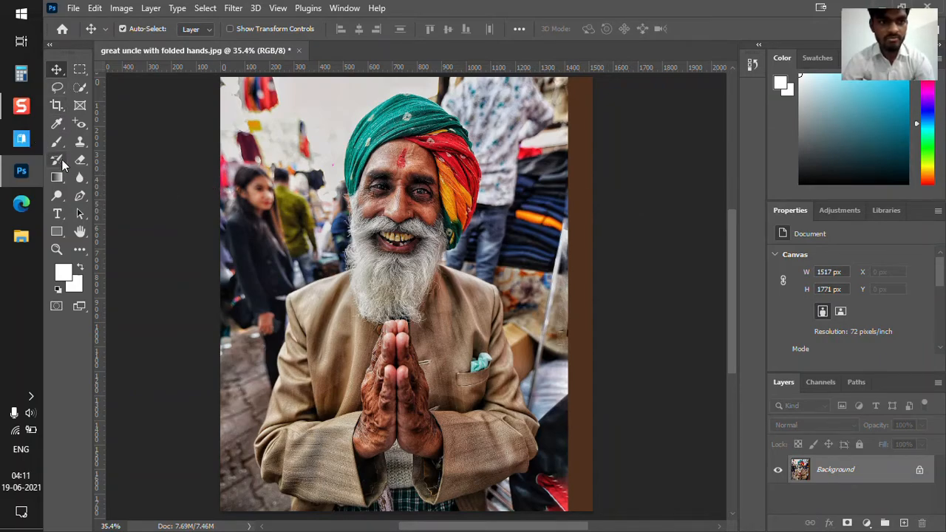
- Add vertical text reading "GREETINGS" near the upper end of the brown strip with the Vertical Type tool
{"action": "left_click", "coordinate": [60, 213]}
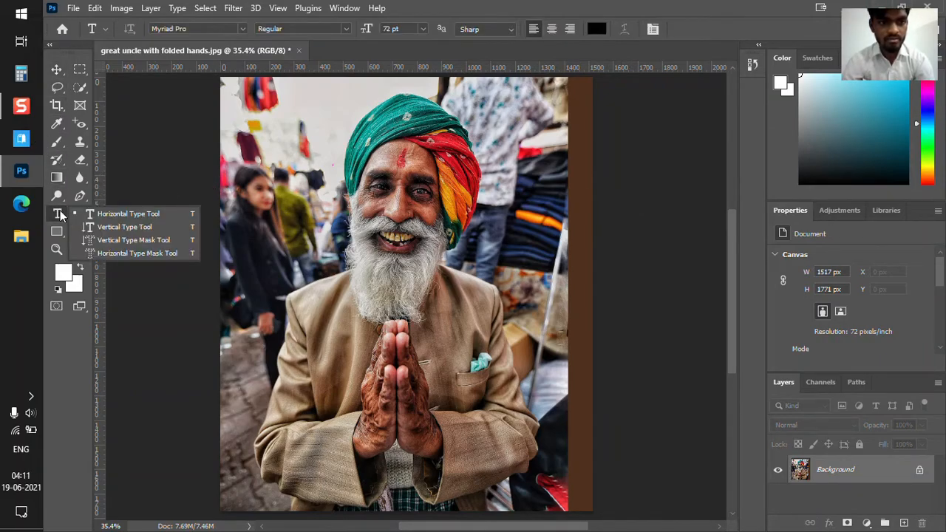
{"action": "left_click", "coordinate": [128, 228]}
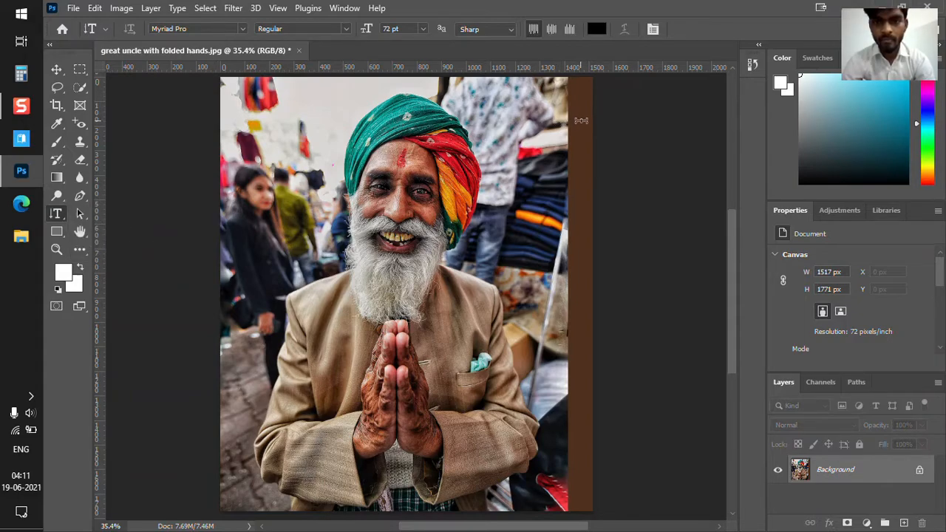
{"action": "left_click", "coordinate": [578, 109]}
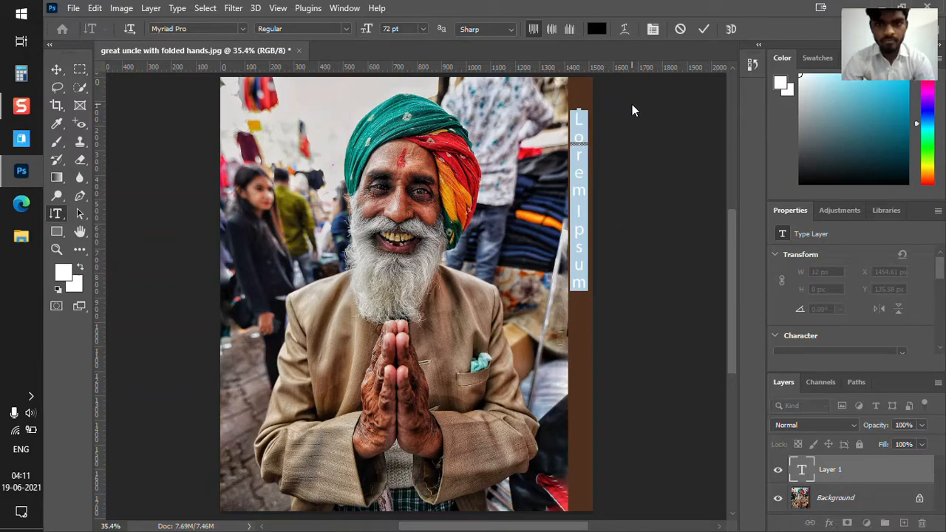
{"action": "key", "text": "BackSpace"}
{"action": "type", "text": "GREETINGS"}
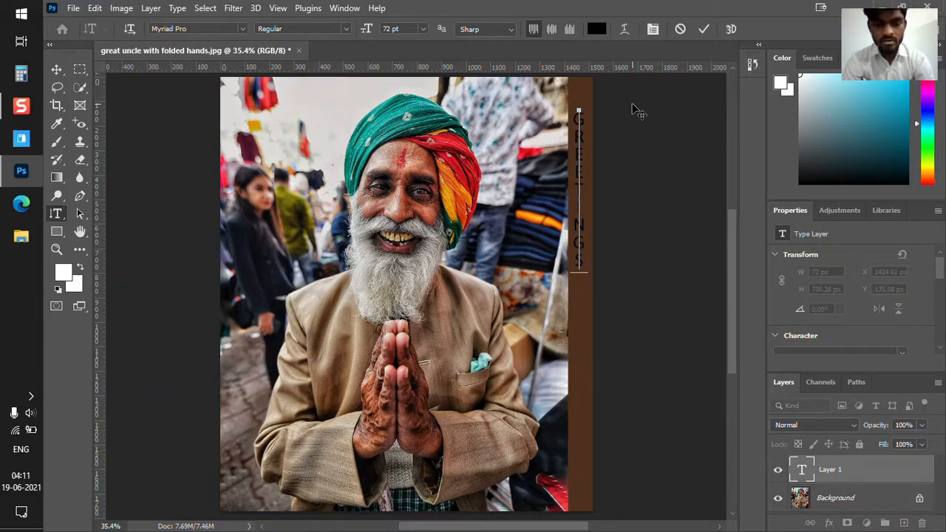
{"action": "type", "text": "FR"}
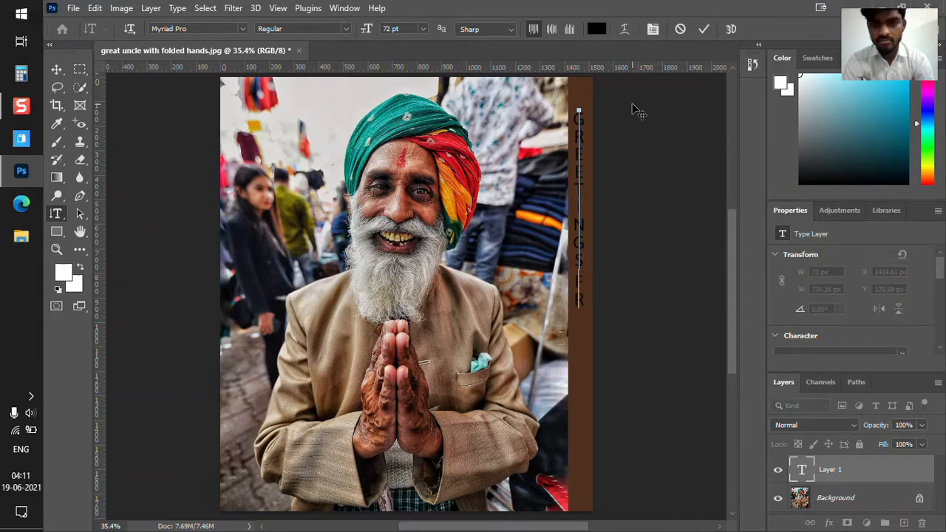
{"action": "key", "text": "BackSpace"}
{"action": "key", "text": "BackSpace"}
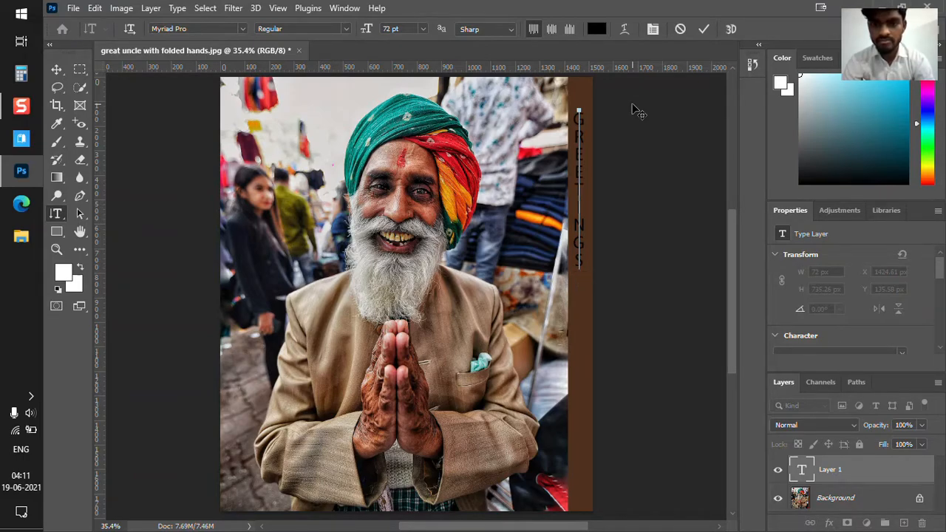
{"action": "key", "text": "Return"}
{"action": "type", "text": "gOO"}
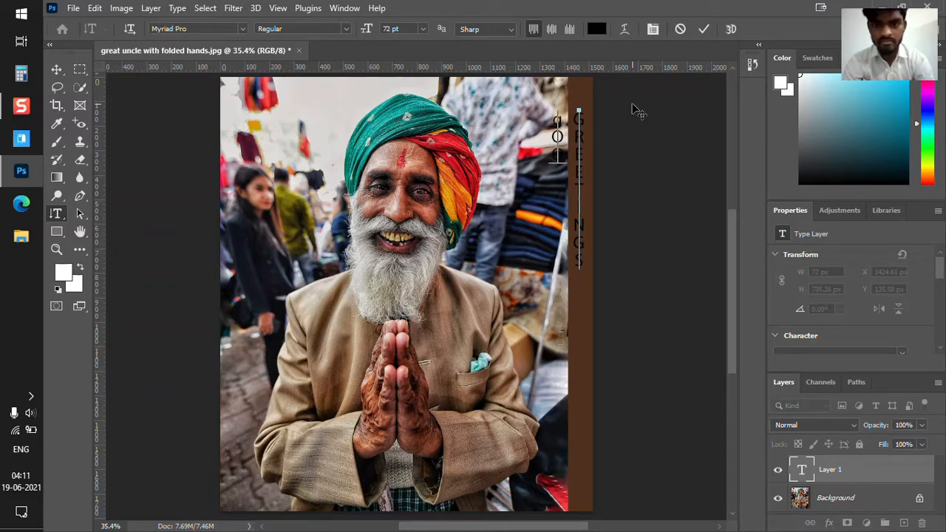
{"action": "key", "text": "BackSpace"}
{"action": "key", "text": "BackSpace"}
{"action": "key", "text": "BackSpace"}
{"action": "key", "text": "BackSpace"}
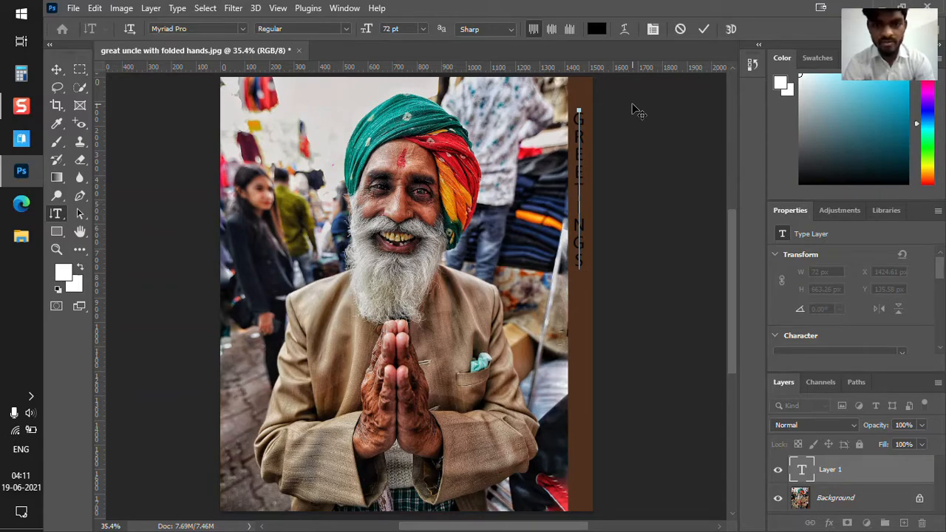
{"action": "key", "text": "BackSpace"}
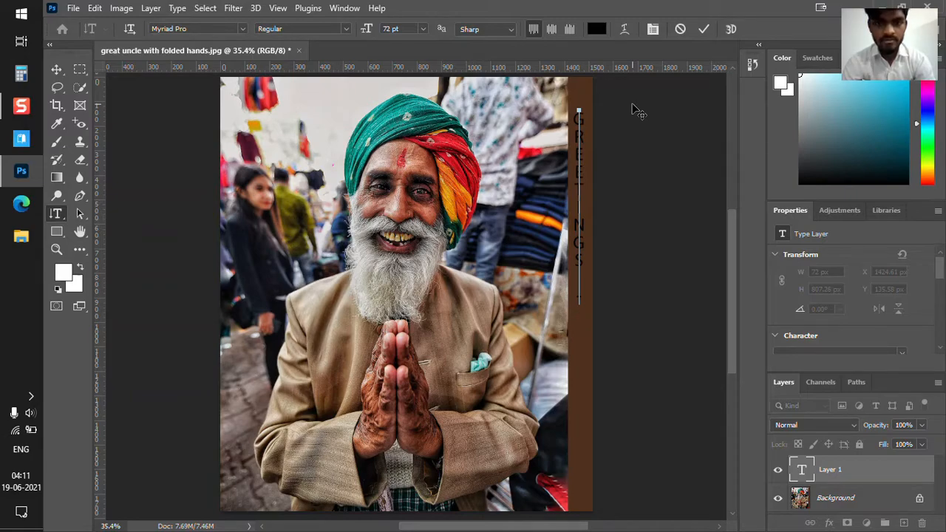
- Extend the vertical text in capitals so it reads "GREETINGS - GOOD DAY"
{"action": "type", "text": "GOOD"}
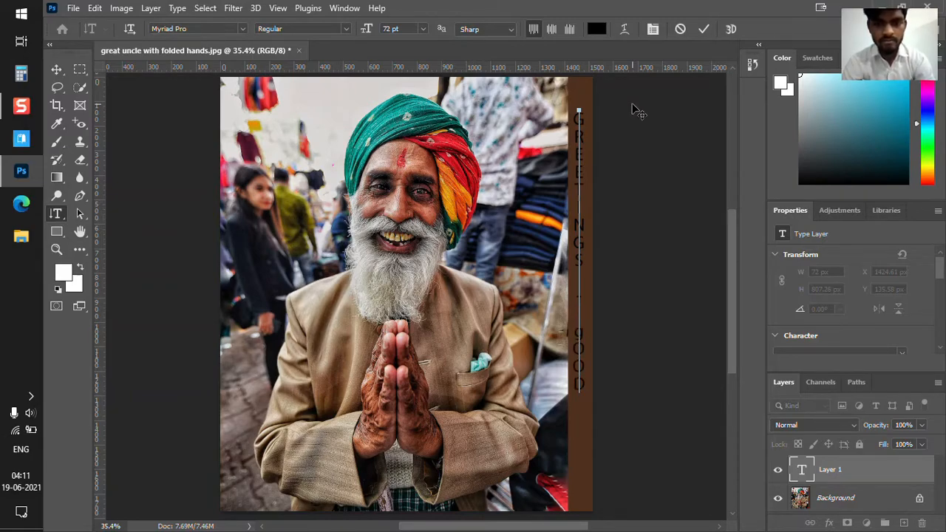
{"action": "key", "text": "Up"}
{"action": "key", "text": "Up"}
{"action": "key", "text": "Up"}
{"action": "key", "text": "Up"}
{"action": "key", "text": "Up"}
{"action": "key", "text": "Up"}
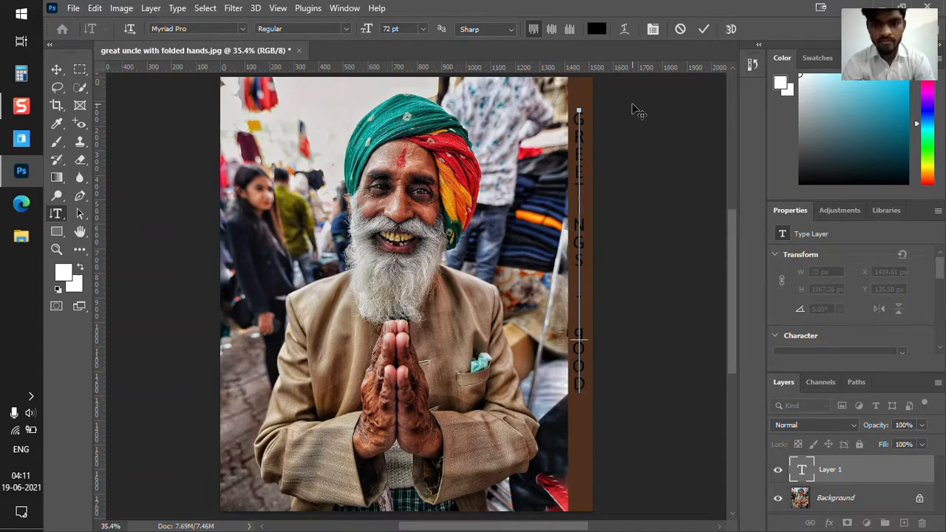
{"action": "key", "text": "shift+ctrl+End"}
{"action": "key", "text": "Delete"}
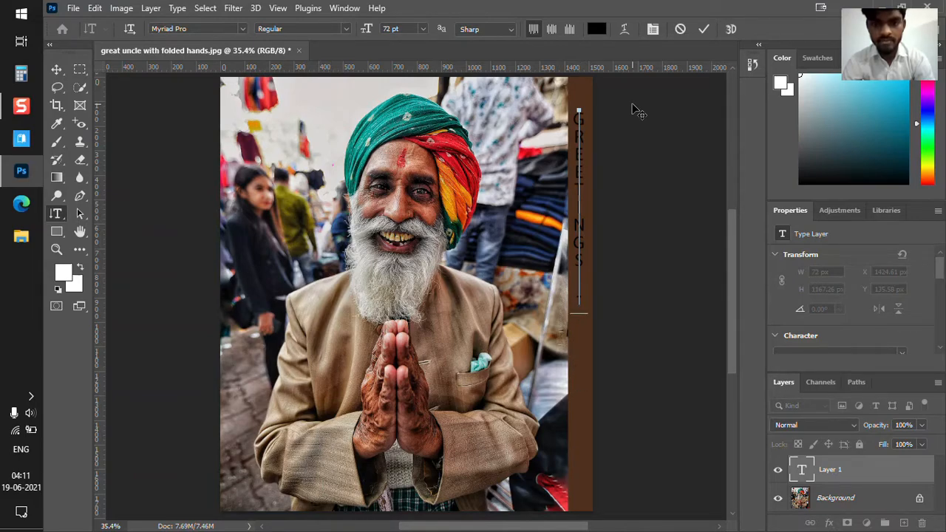
{"action": "type", "text": "GOOD DAY"}
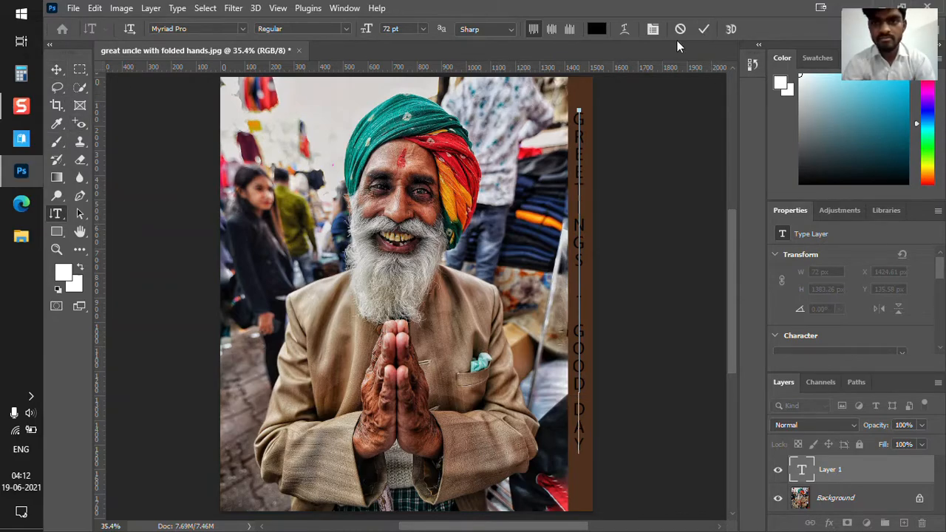
- Select the whole vertical text and change its colour to white
{"action": "triple_click", "coordinate": [573, 130]}
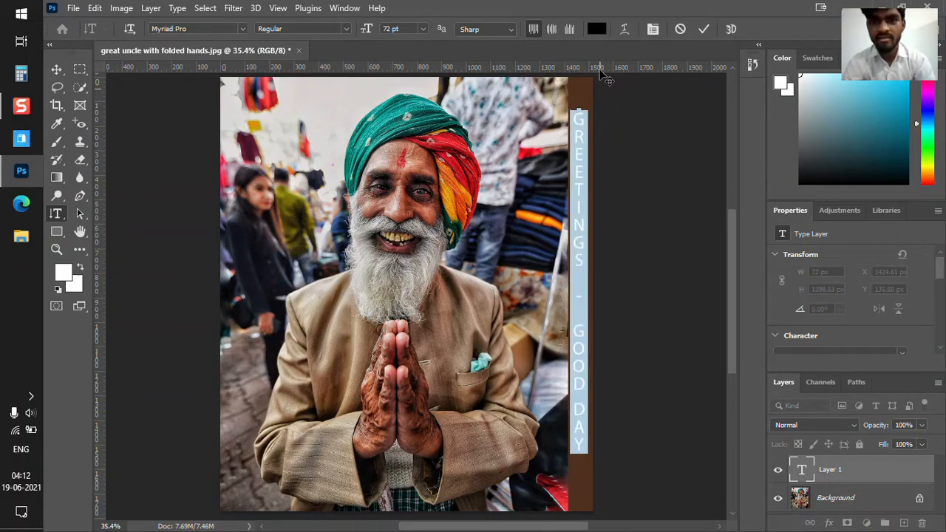
{"action": "left_click", "coordinate": [596, 29]}
{"action": "left_click_drag", "start_coordinate": [629, 144], "coordinate": [556, 122]}
{"action": "left_click", "coordinate": [858, 114]}
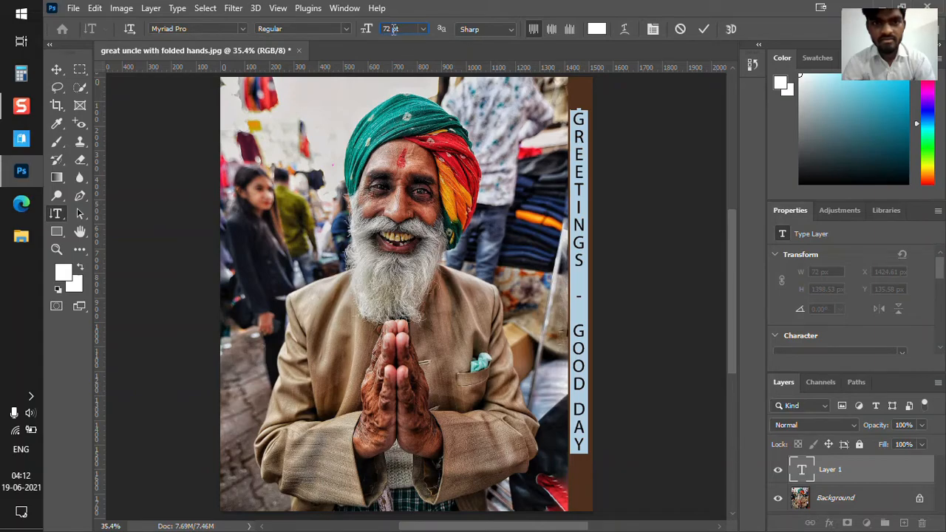
- Try a text size of 80 pt, set the font style to Bold and commit the vertical text
{"action": "double_click", "coordinate": [381, 30]}
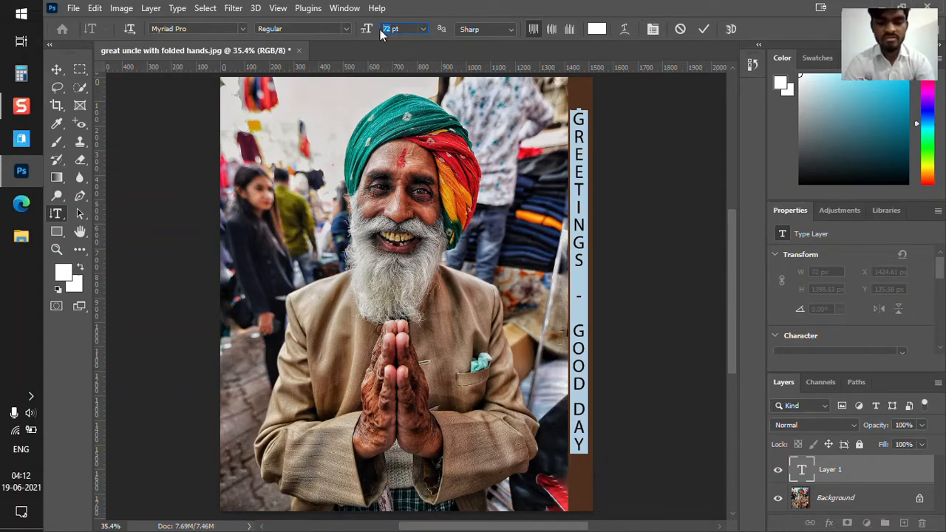
{"action": "type", "text": "80"}
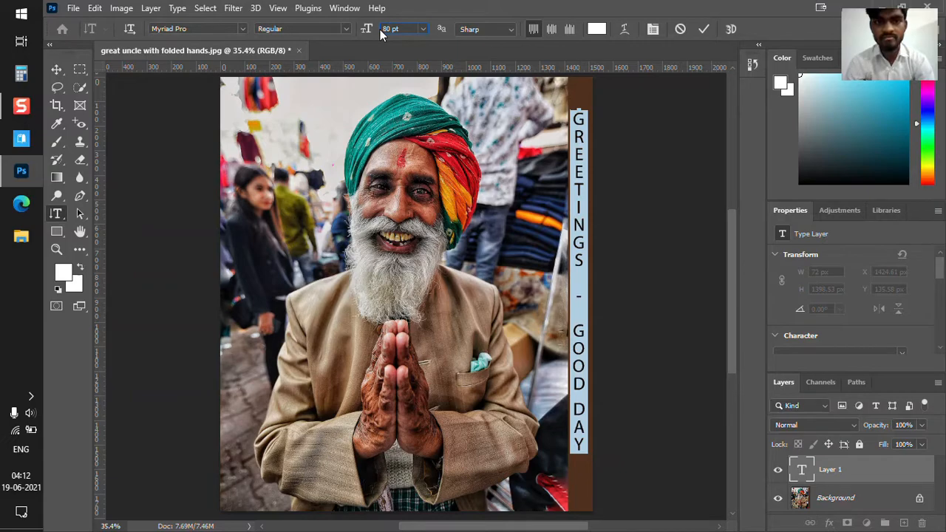
{"action": "left_click", "coordinate": [344, 29]}
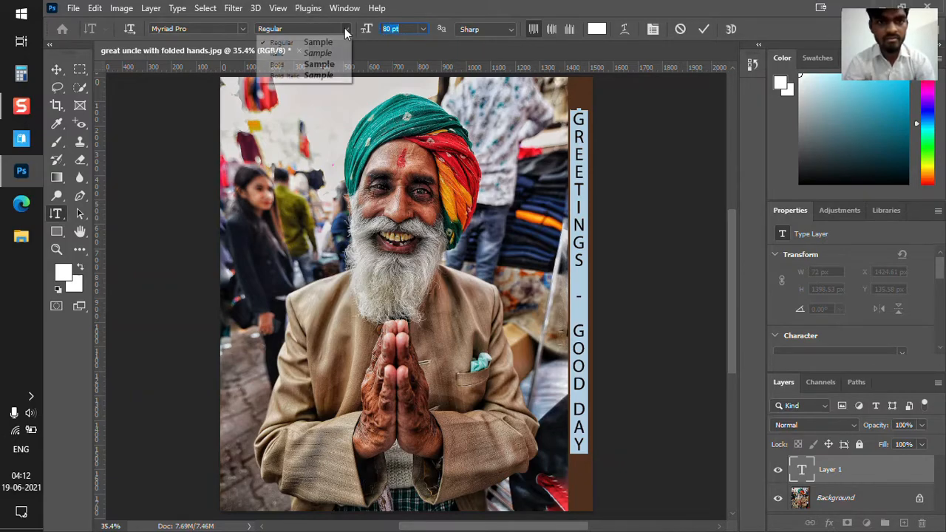
{"action": "left_click", "coordinate": [309, 67]}
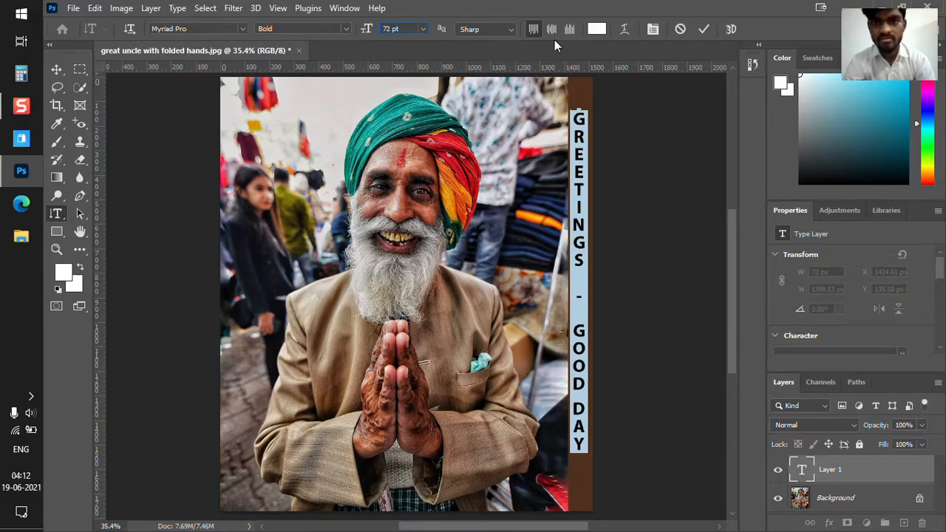
{"action": "left_click", "coordinate": [702, 31]}
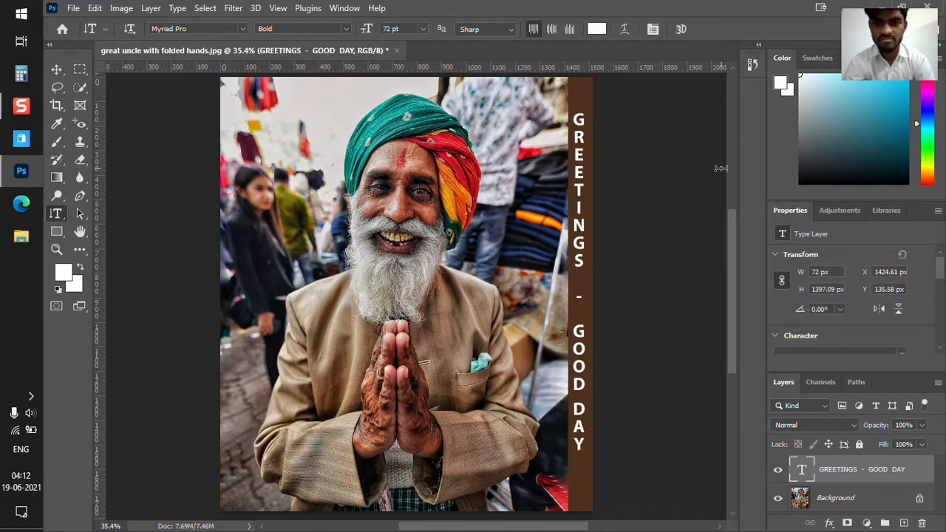
- Move the GREETINGS - GOOD DAY text slightly down on the brown strip with the Move tool and fine-tune its position
{"action": "left_click", "coordinate": [57, 69]}
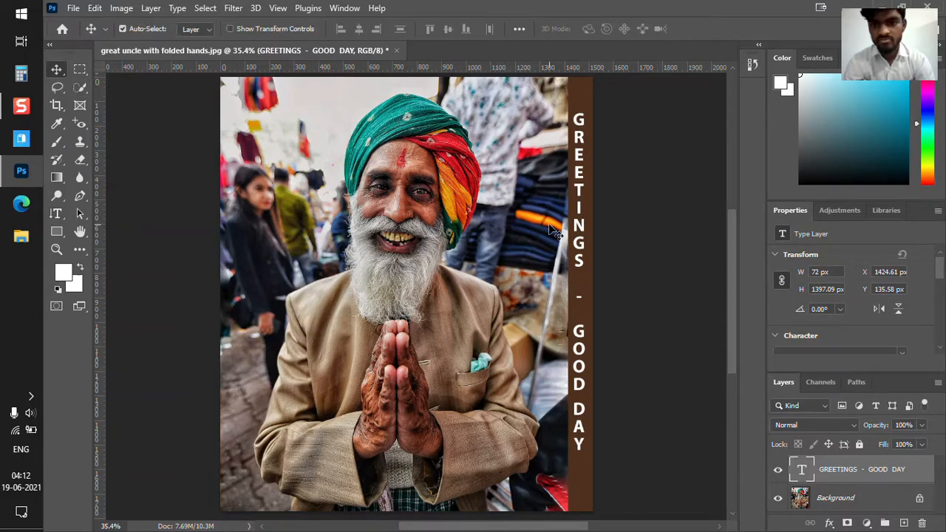
{"action": "left_click", "coordinate": [600, 204]}
{"action": "mouse_move", "coordinate": [582, 189]}
{"action": "left_mouse_down"}
{"action": "mouse_move", "coordinate": [584, 220]}
{"action": "mouse_move", "coordinate": [585, 193]}
{"action": "left_mouse_up"}
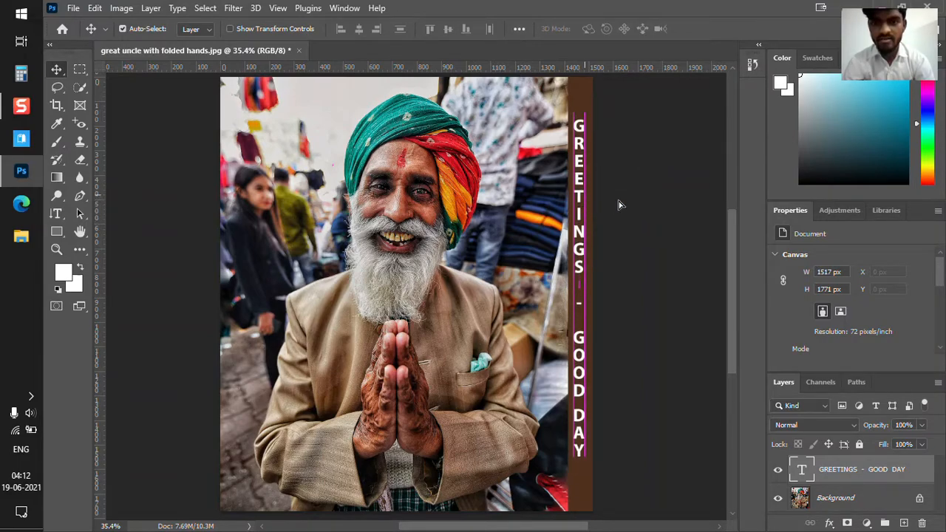
{"action": "left_click", "coordinate": [691, 223]}
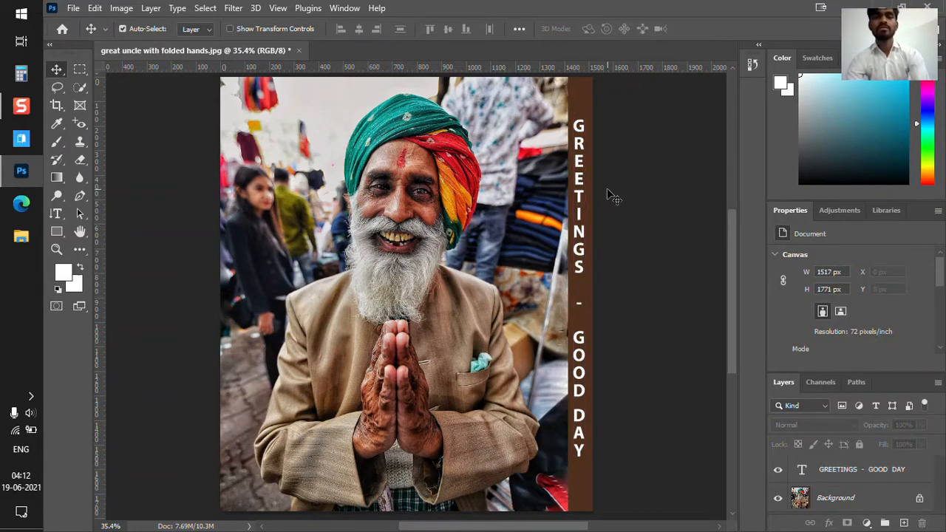
{"action": "scroll", "coordinate": [606, 196], "scroll_direction": "up", "scroll_amount": 1}
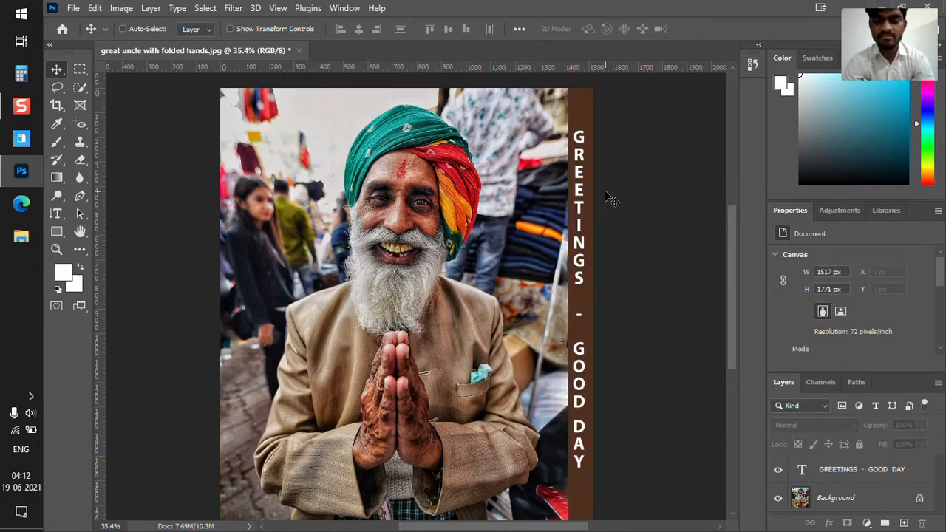
{"action": "scroll", "coordinate": [606, 198], "scroll_direction": "up", "scroll_amount": 1}
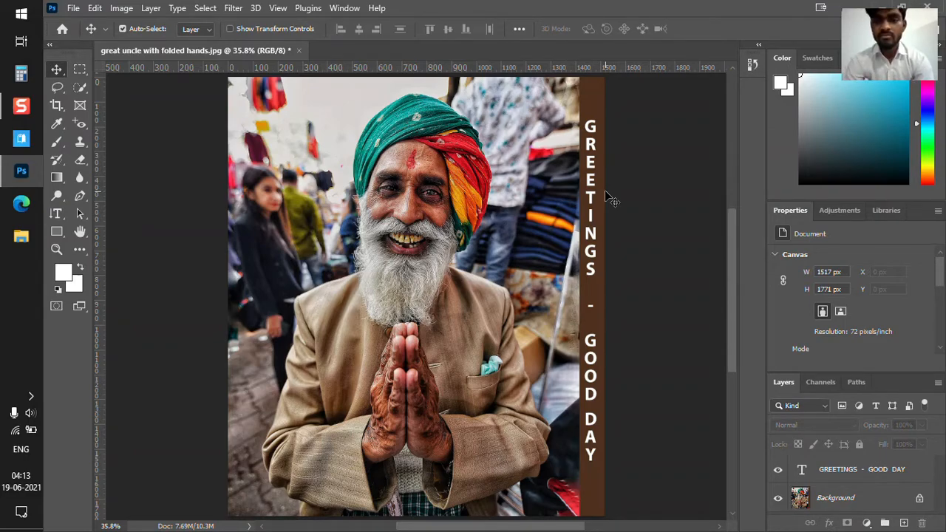
{"action": "left_click", "coordinate": [594, 197]}
{"action": "left_click_drag", "start_coordinate": [593, 196], "coordinate": [596, 198]}
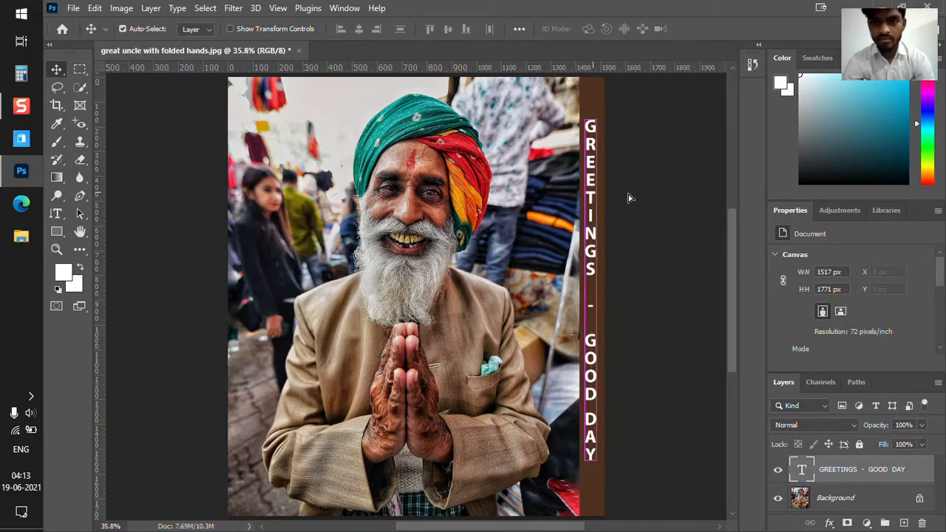
- In the Canvas Size settings, extend the canvas width by a relative 200 pixels, anchored so the new area falls left of the photo
{"action": "left_click", "coordinate": [95, 8]}
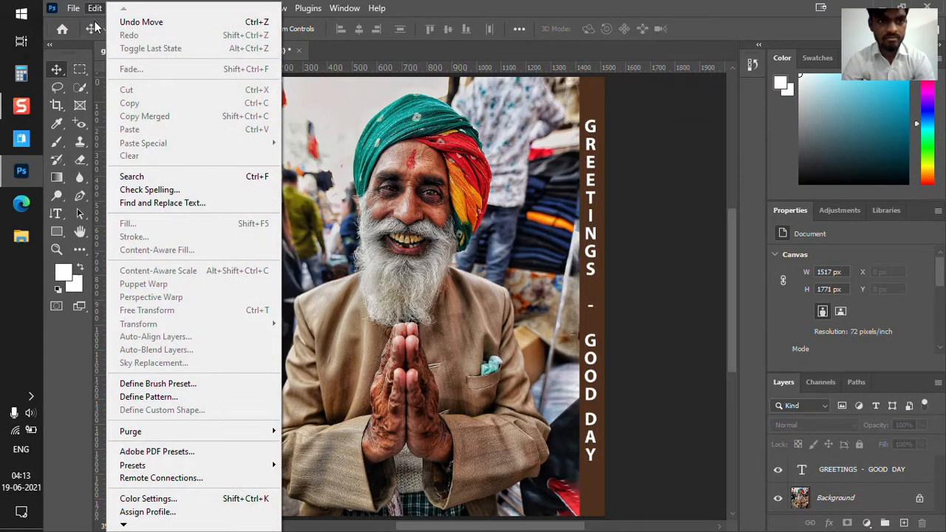
{"action": "left_click", "coordinate": [98, 8]}
{"action": "left_click", "coordinate": [97, 8]}
{"action": "left_click", "coordinate": [99, 9]}
{"action": "left_click", "coordinate": [121, 8]}
{"action": "left_click", "coordinate": [152, 125]}
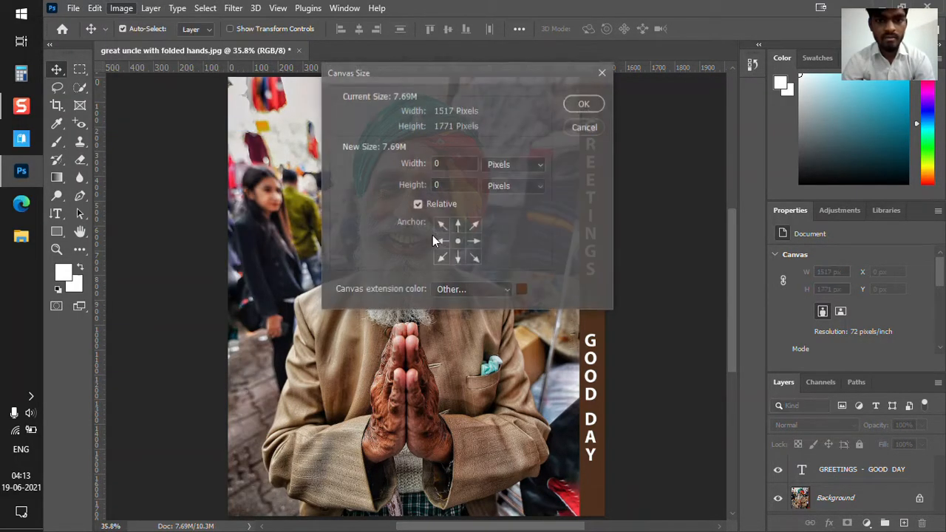
{"action": "left_click", "coordinate": [442, 242]}
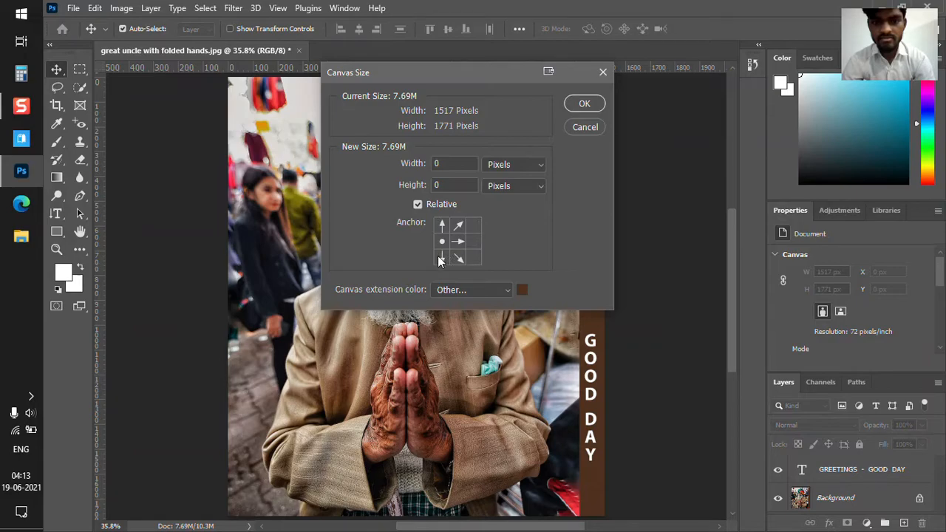
{"action": "left_click", "coordinate": [474, 241]}
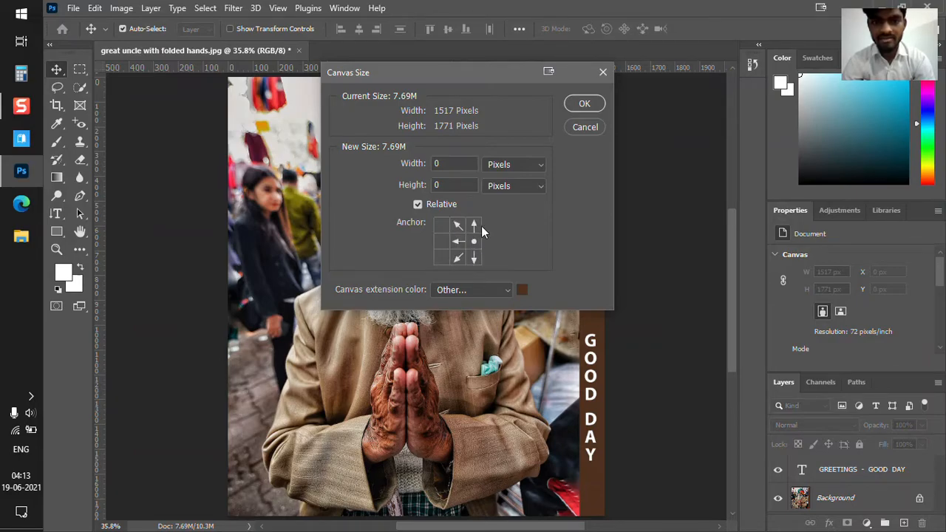
{"action": "double_click", "coordinate": [453, 164]}
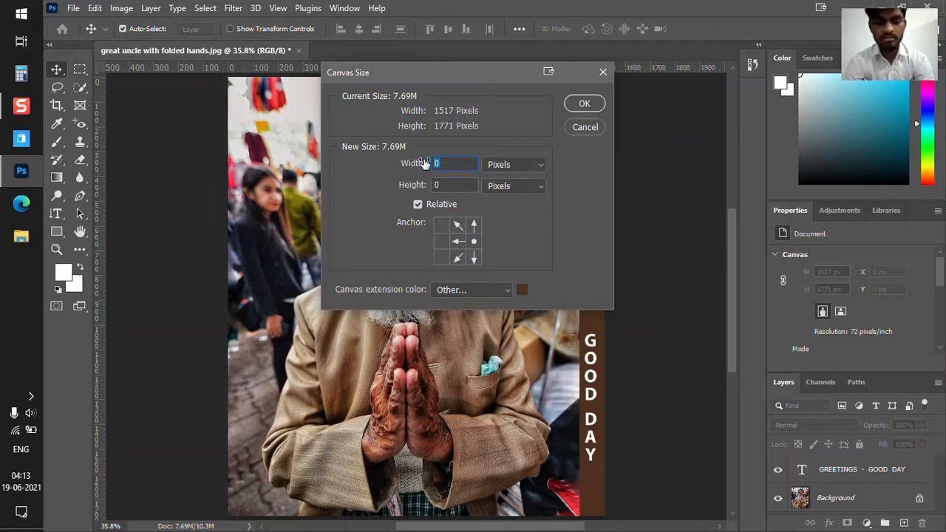
{"action": "type", "text": "15"}
{"action": "key", "text": "BackSpace"}
{"action": "key", "text": "BackSpace"}
{"action": "type", "text": "200"}
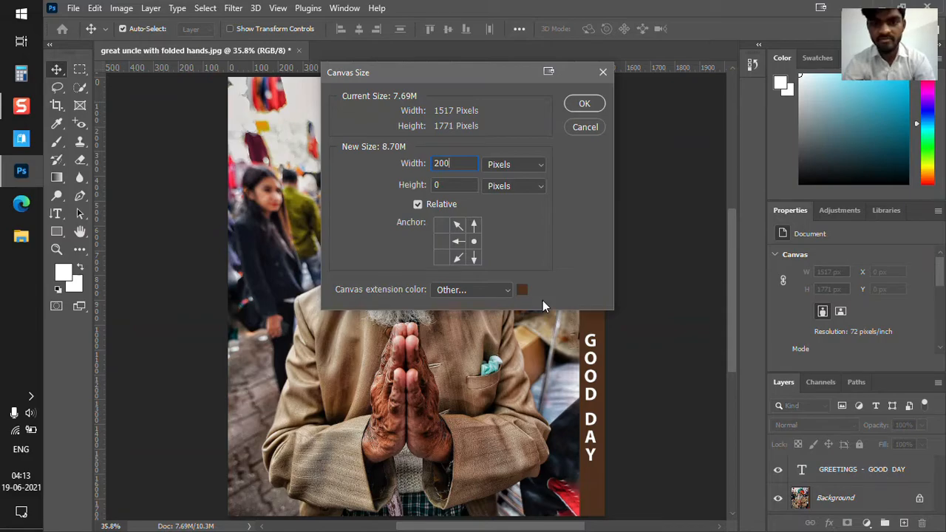
- Set the canvas extension colour to white (ffffff) and apply the canvas extension
{"action": "left_click", "coordinate": [522, 289]}
{"action": "type", "text": "ffffff"}
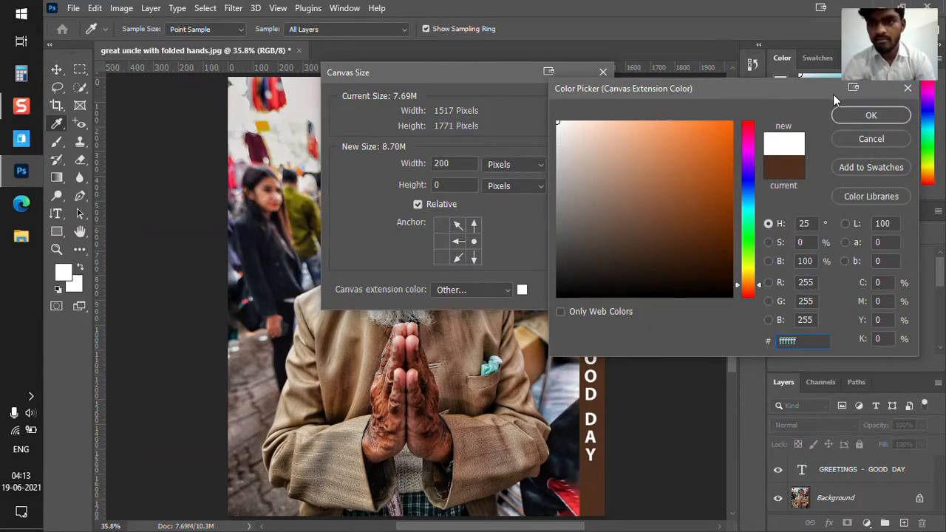
{"action": "left_click", "coordinate": [845, 114]}
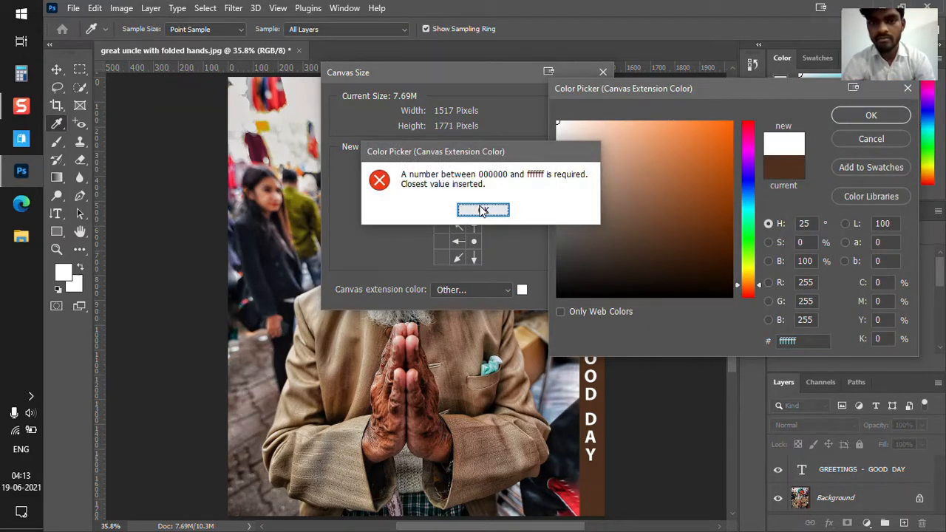
{"action": "left_click", "coordinate": [482, 209]}
{"action": "left_click", "coordinate": [862, 116]}
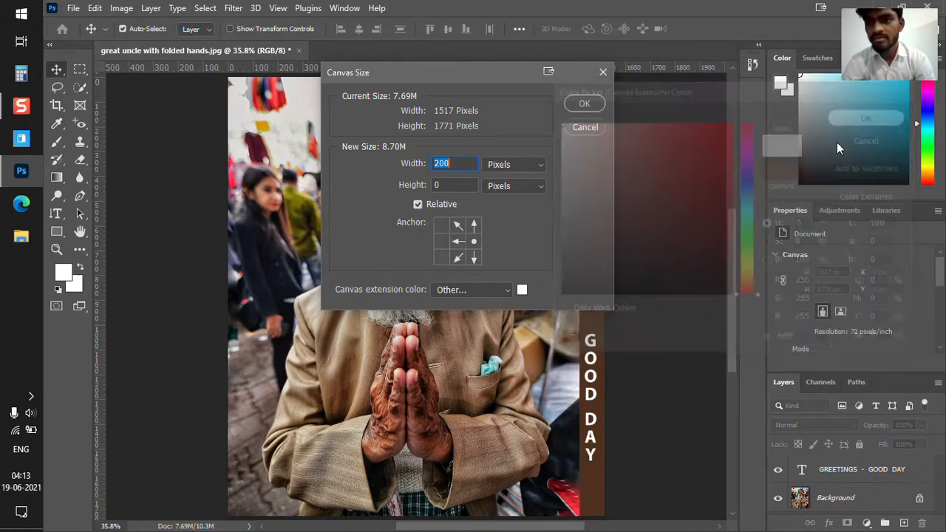
{"action": "left_click", "coordinate": [583, 103]}
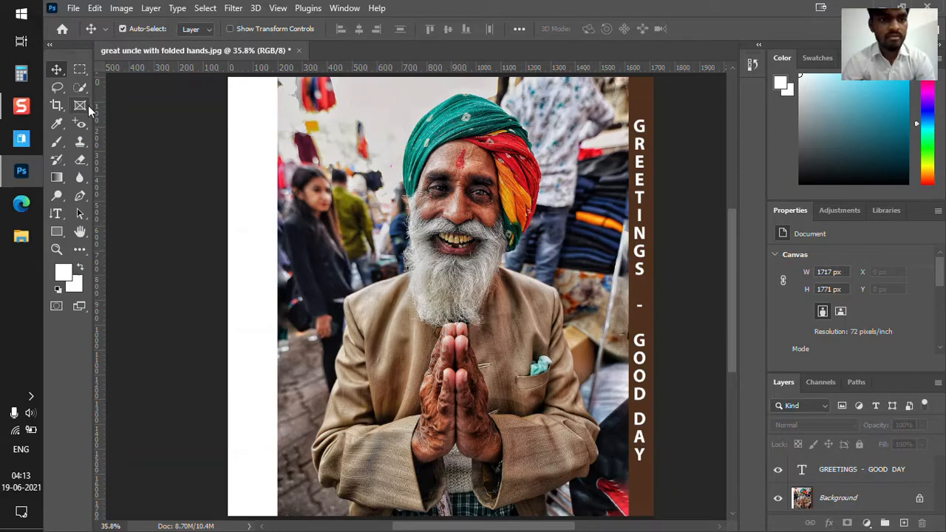
- Add vertical text reading "Hello ir" on the white strip beside the photo
{"action": "left_click", "coordinate": [56, 213]}
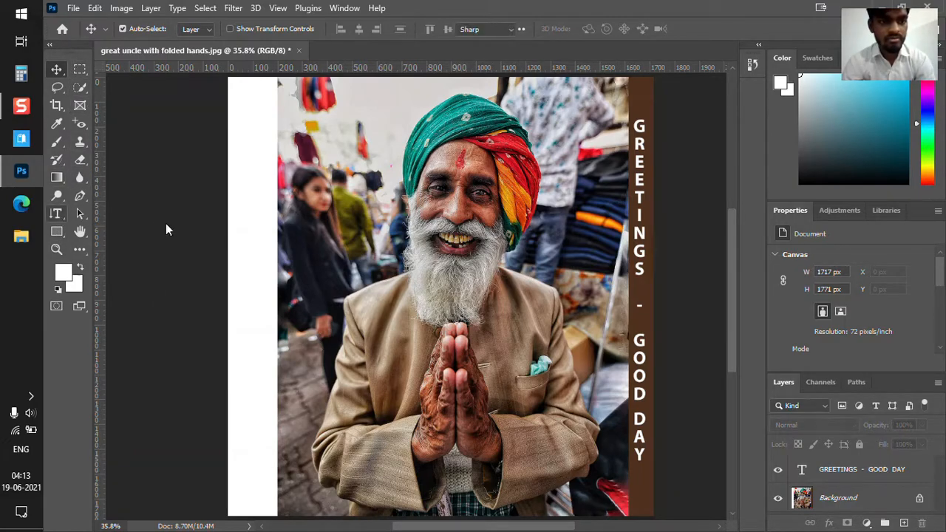
{"action": "left_click", "coordinate": [252, 109]}
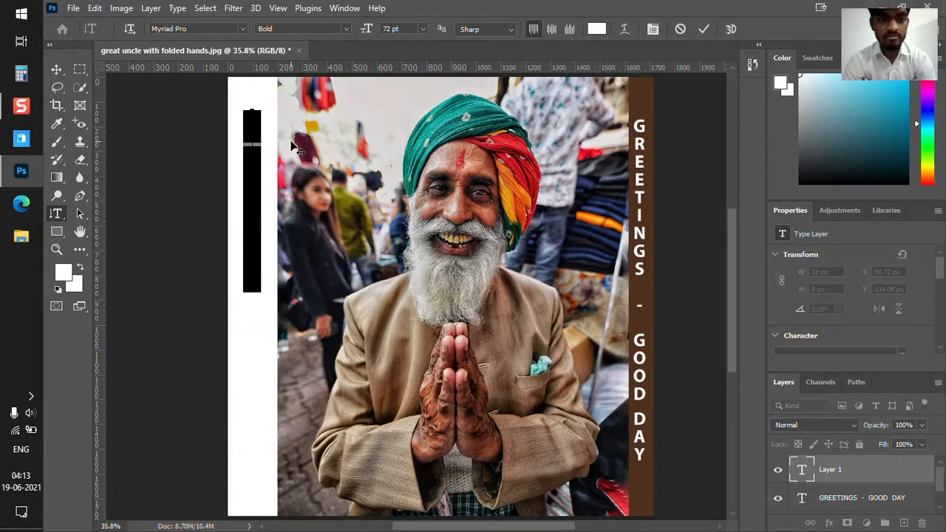
{"action": "key", "text": "BackSpace"}
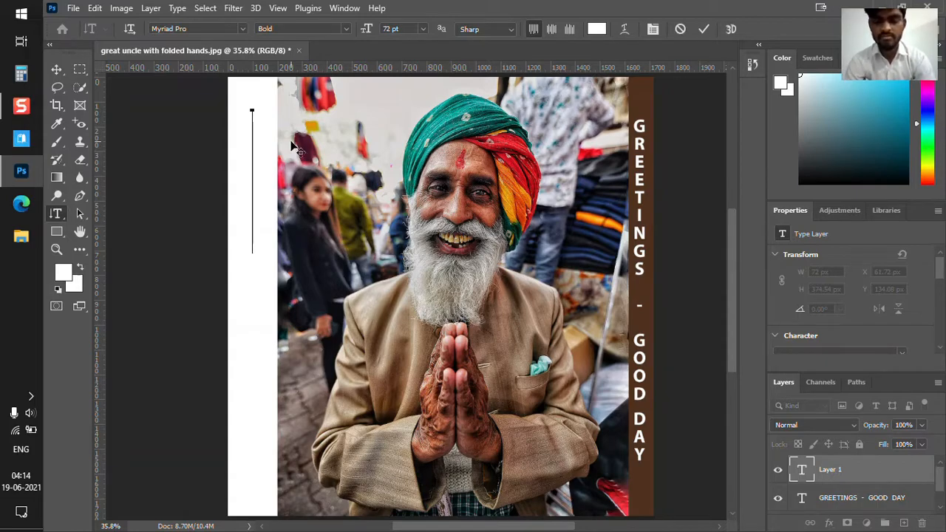
{"action": "scroll", "coordinate": [440, 299], "scroll_direction": "up", "scroll_amount": 1}
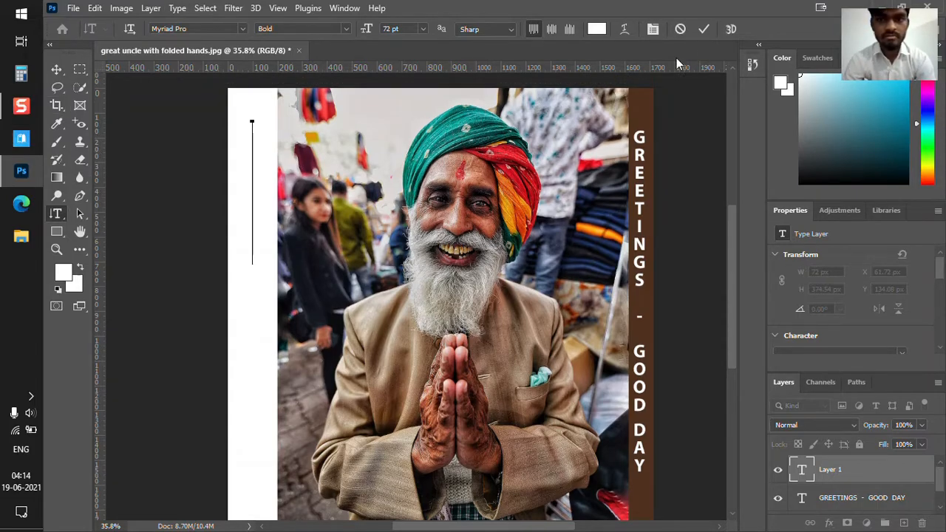
- Select the whole new vertical text and change its colour to the brown (4e311c) sampled from the opposite strip
{"action": "key", "text": "ctrl+a"}
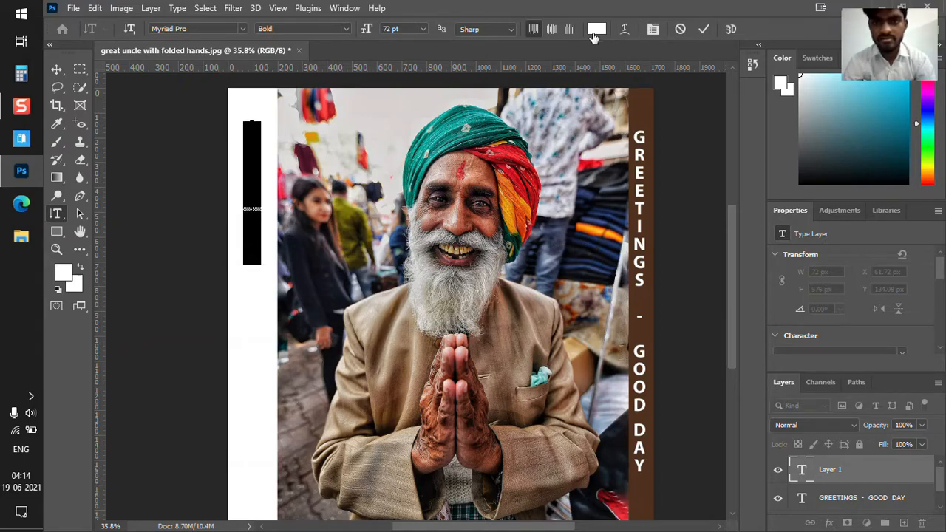
{"action": "left_click", "coordinate": [597, 29]}
{"action": "left_click_drag", "start_coordinate": [643, 200], "coordinate": [480, 364]}
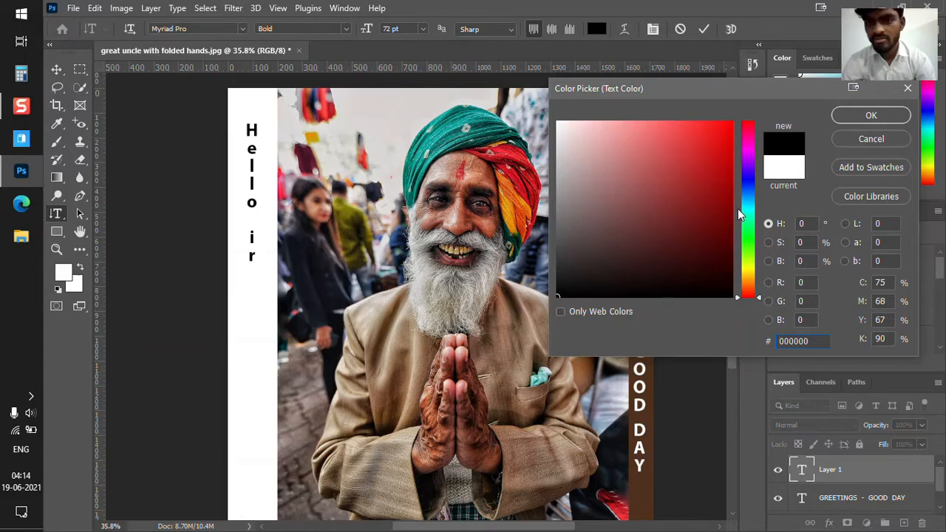
{"action": "left_click_drag", "start_coordinate": [667, 91], "coordinate": [656, 64]}
{"action": "left_click", "coordinate": [648, 392]}
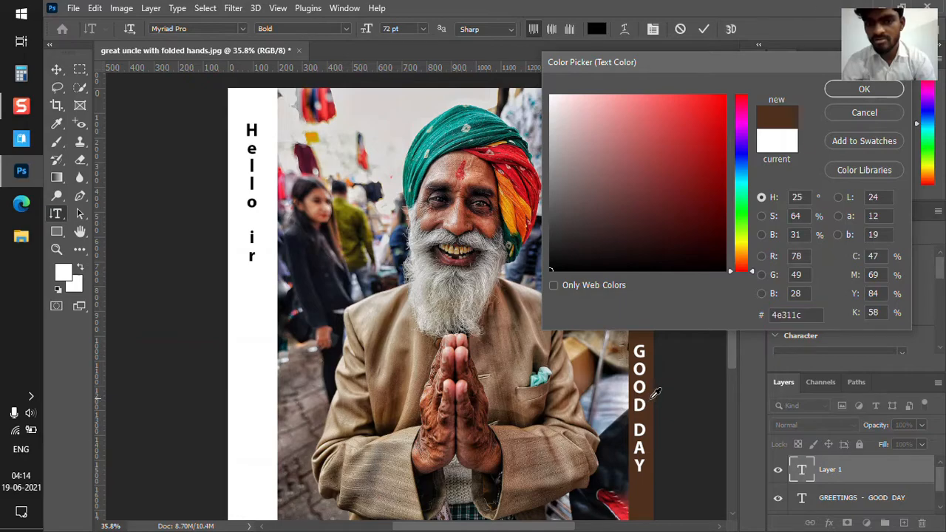
{"action": "left_click", "coordinate": [855, 92]}
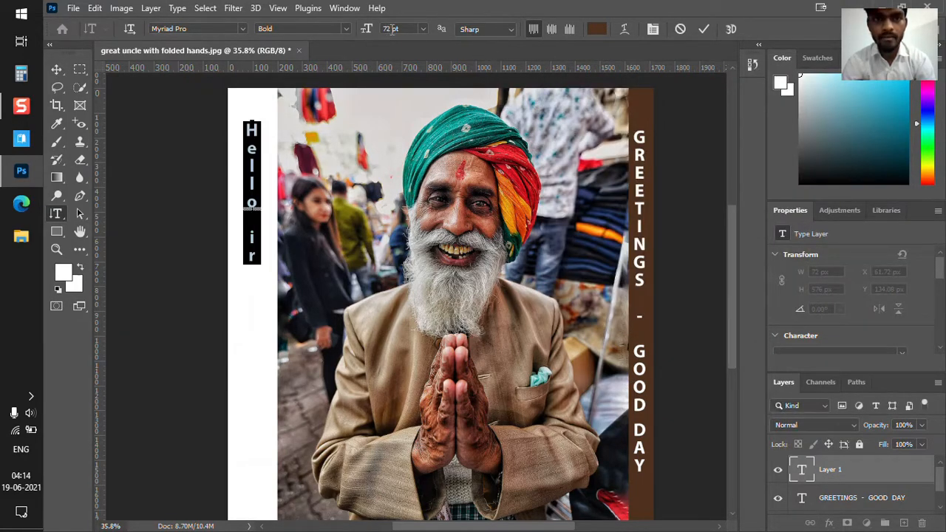
- Set the size of the brown vertical text to 120 pt and commit it
{"action": "left_click", "coordinate": [385, 28]}
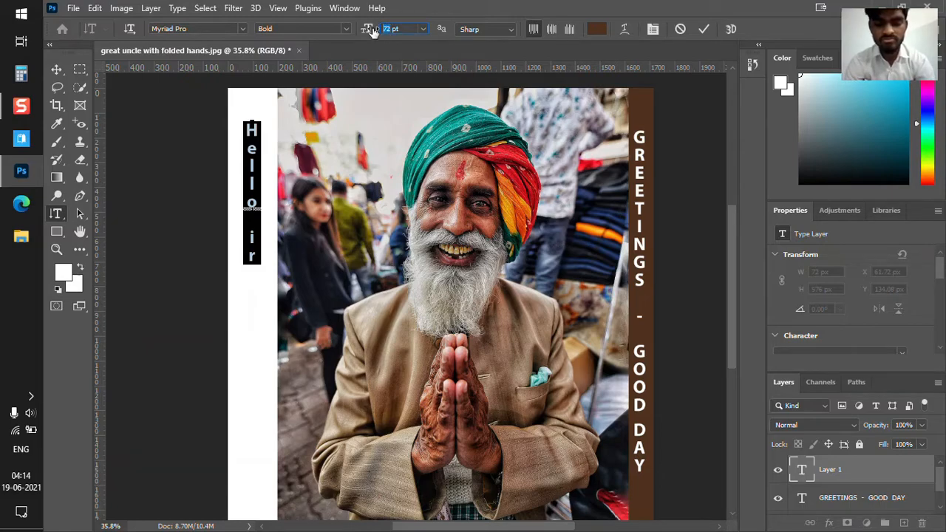
{"action": "type", "text": "120"}
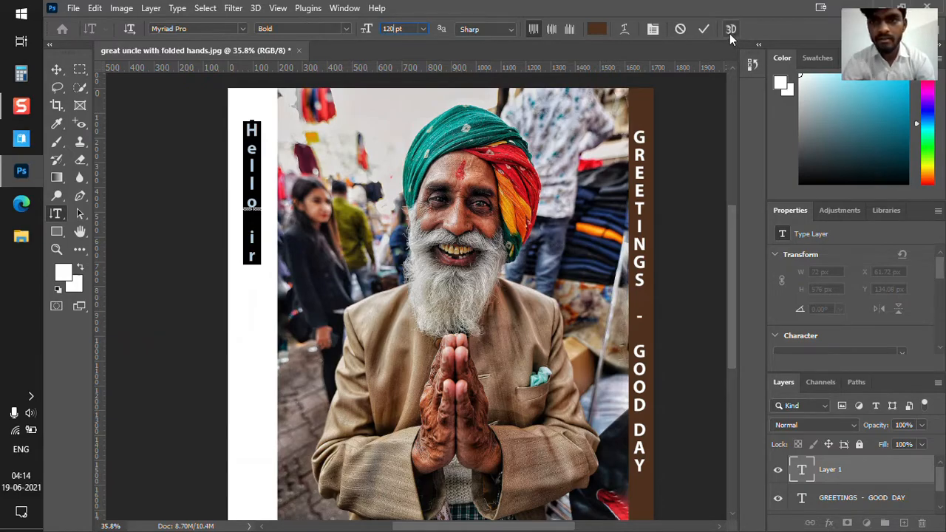
{"action": "left_click", "coordinate": [703, 31]}
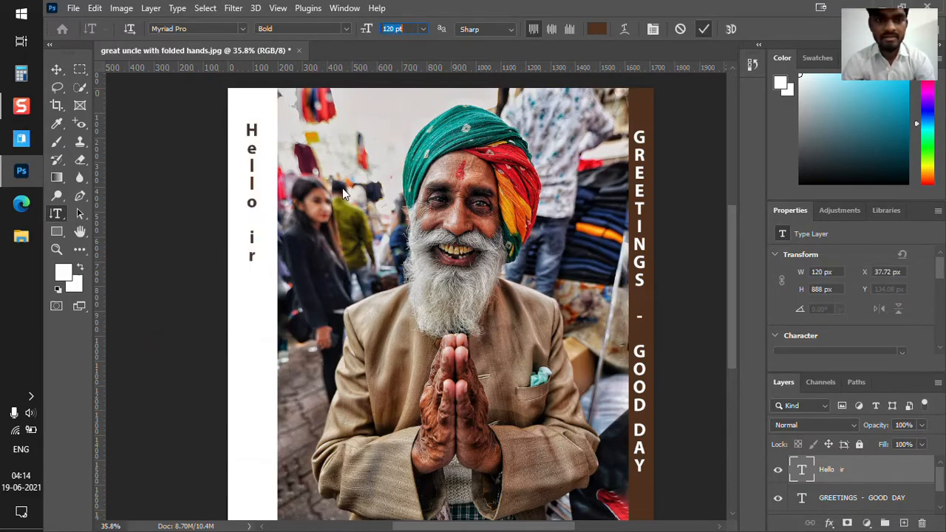
- Edit the brown vertical text on the white strip so it reads "Hello Dear"
{"action": "left_click", "coordinate": [252, 284]}
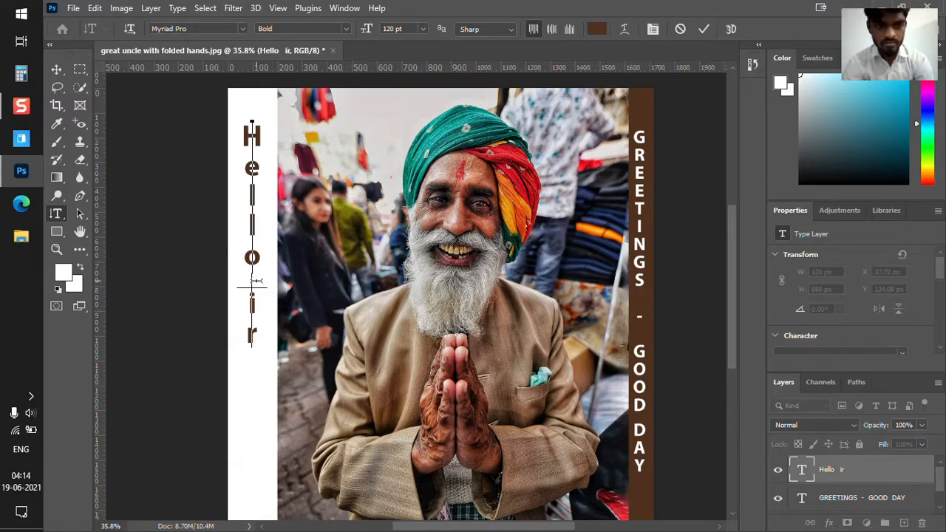
{"action": "left_click_drag", "start_coordinate": [254, 294], "coordinate": [252, 273]}
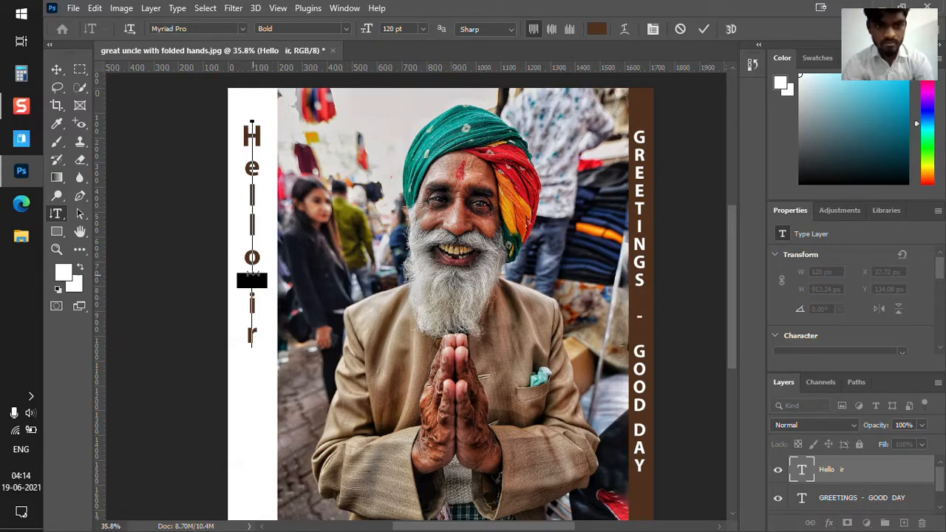
{"action": "left_click", "coordinate": [252, 288]}
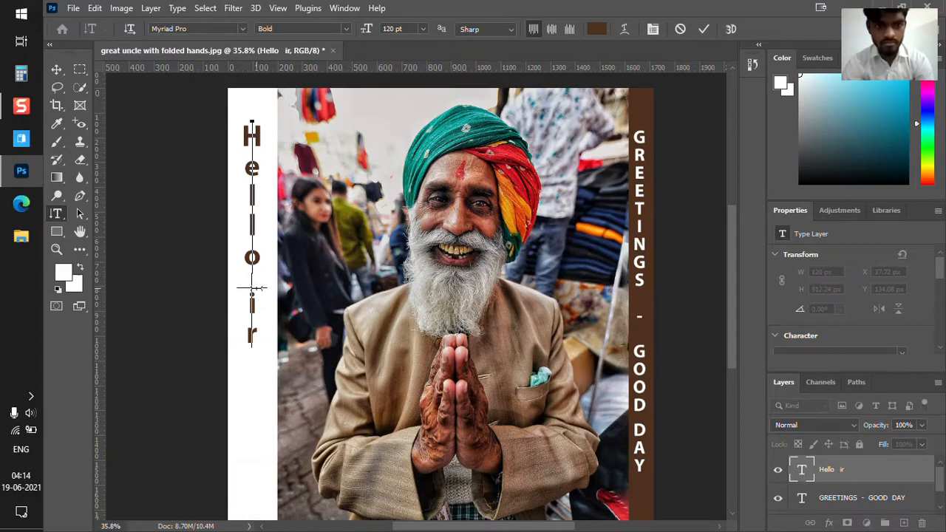
{"action": "key", "text": "BackSpace"}
{"action": "key", "text": "Delete"}
{"action": "key", "text": "Delete"}
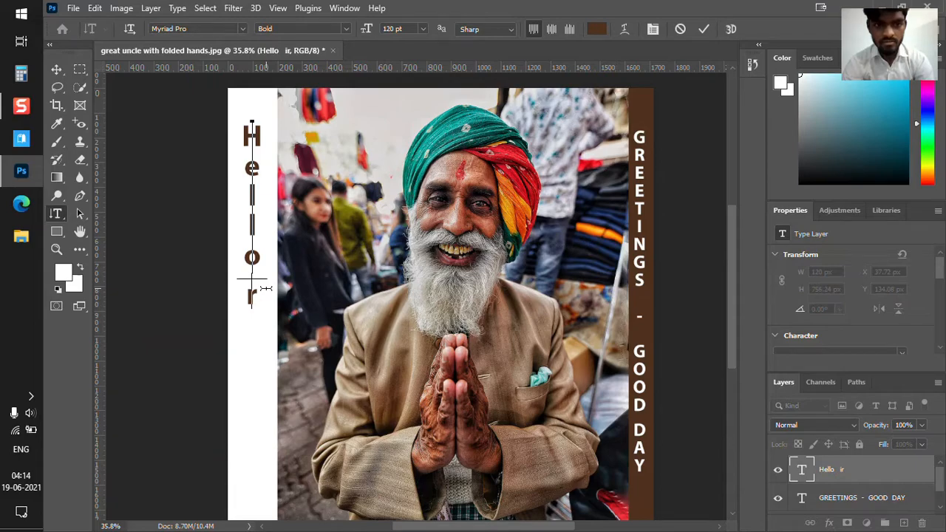
{"action": "key", "text": "BackSpace"}
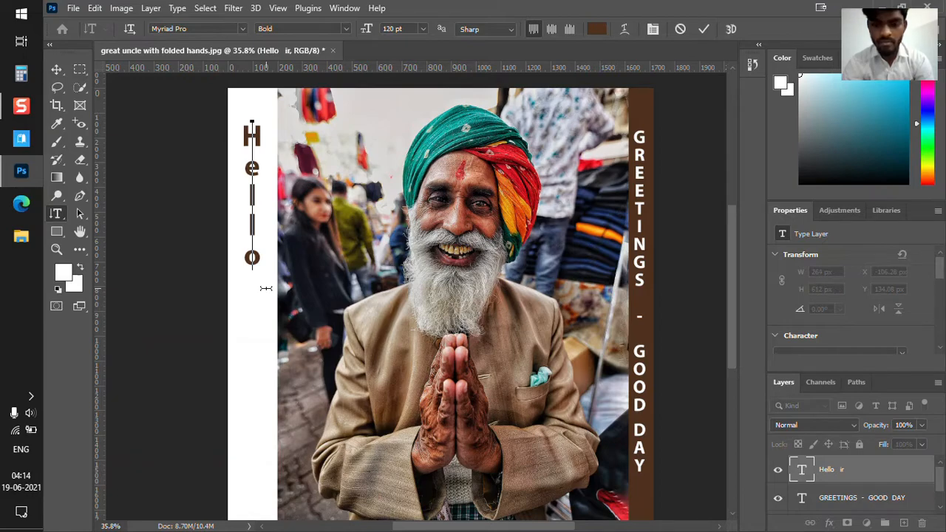
{"action": "type", "text": "Dear"}
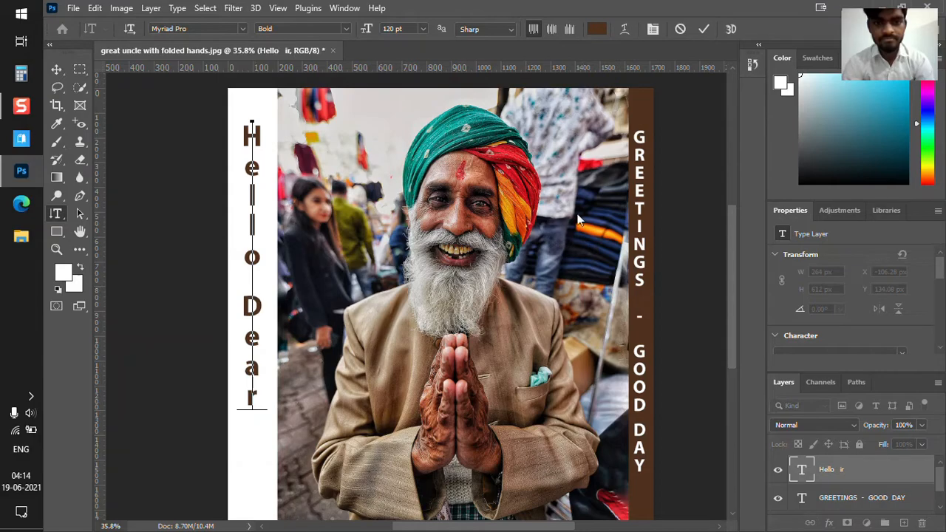
- Move the Hello Dear text slightly down the white strip and nudge the GREETINGS - GOOD DAY text so their tops line up
{"action": "left_click", "coordinate": [56, 69]}
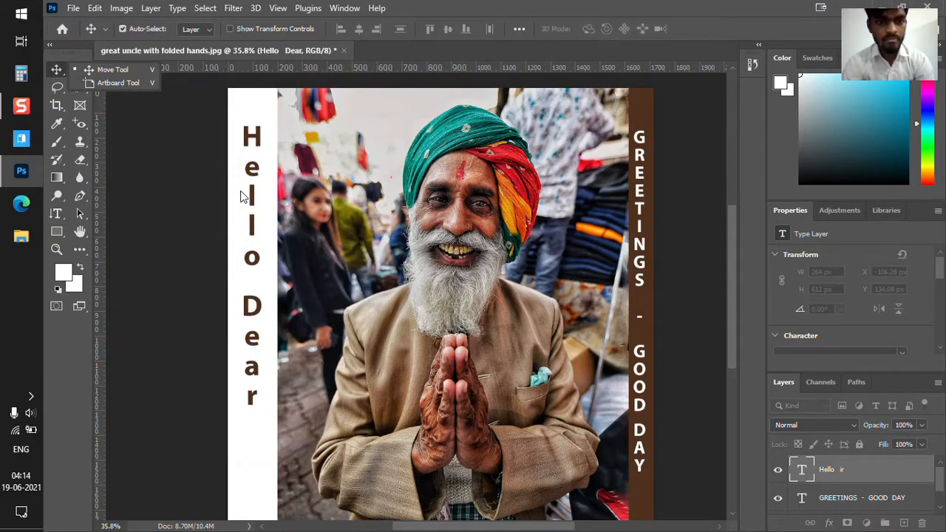
{"action": "left_click_drag", "start_coordinate": [255, 220], "coordinate": [254, 255]}
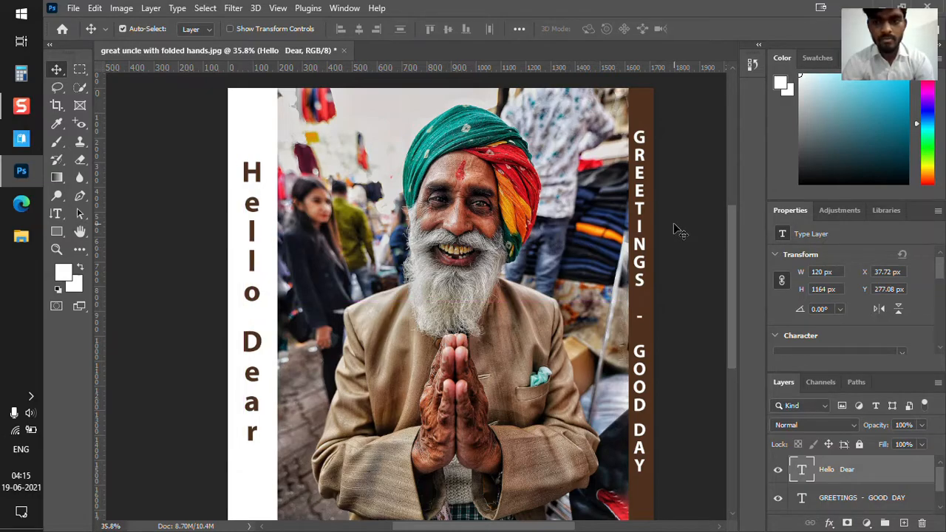
{"action": "left_click_drag", "start_coordinate": [264, 223], "coordinate": [255, 194]}
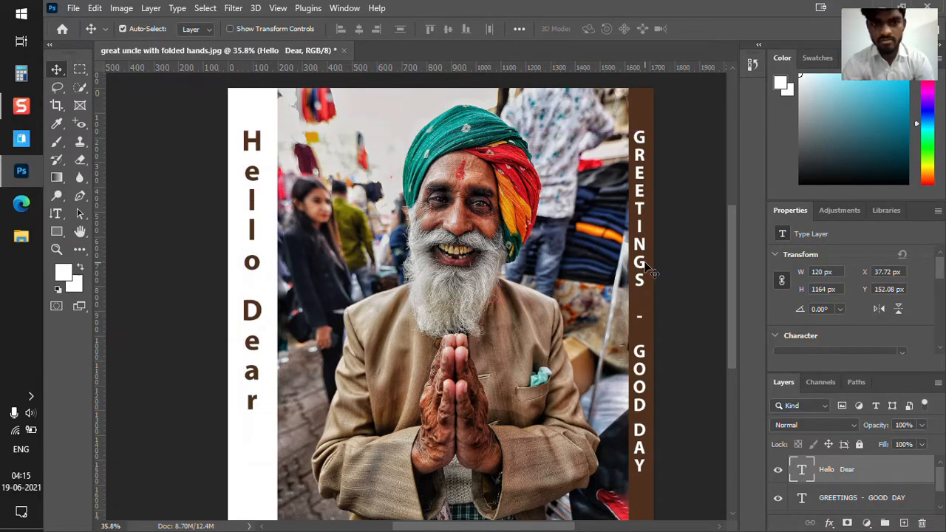
{"action": "left_click", "coordinate": [690, 264]}
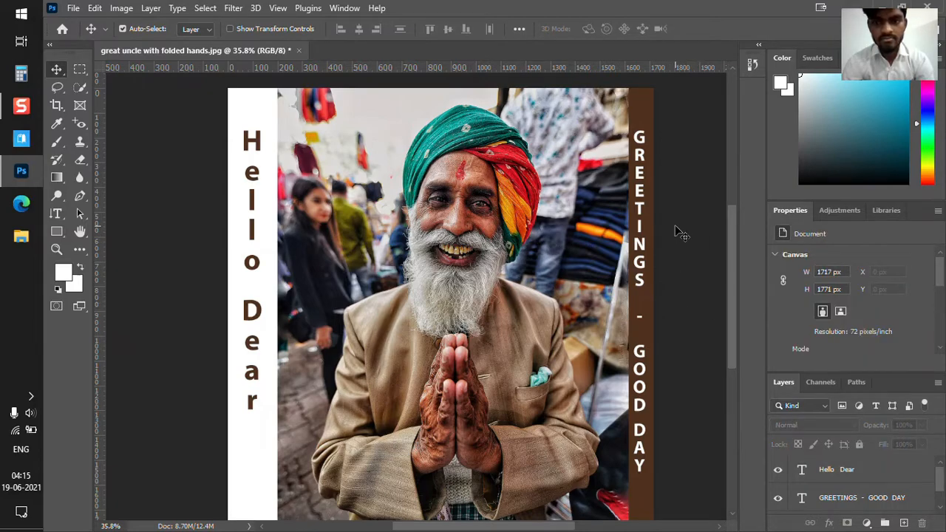
{"action": "mouse_move", "coordinate": [648, 218]}
{"action": "left_mouse_down"}
{"action": "mouse_move", "coordinate": [655, 214]}
{"action": "mouse_move", "coordinate": [645, 212]}
{"action": "left_mouse_up"}
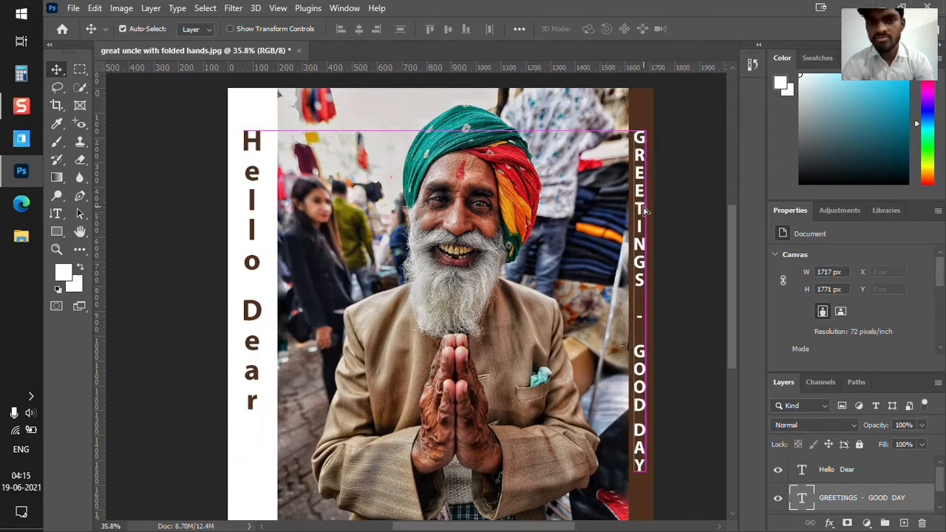
{"action": "left_click", "coordinate": [716, 224]}
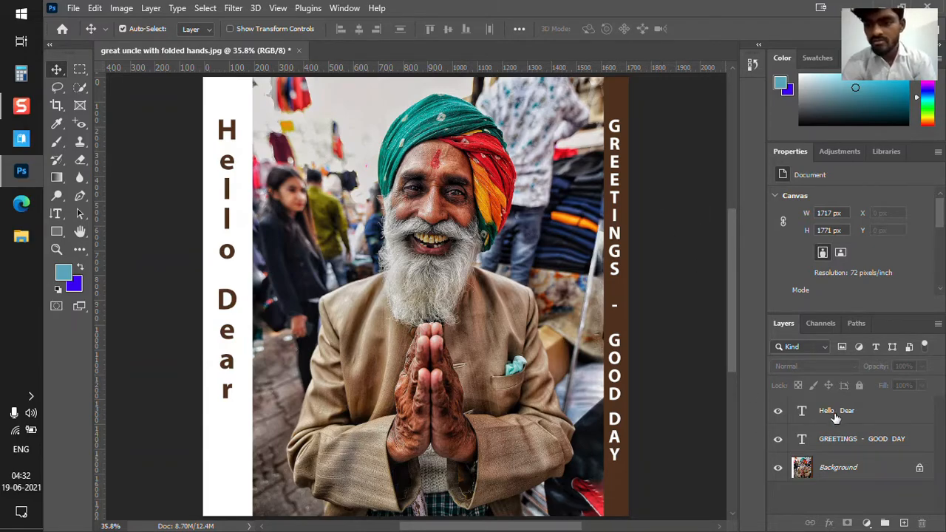
- Select the Background and both text layers in turn, ending with the GREETINGS - GOOD DAY layer active
{"action": "left_click", "coordinate": [833, 439]}
{"action": "left_click", "coordinate": [847, 474]}
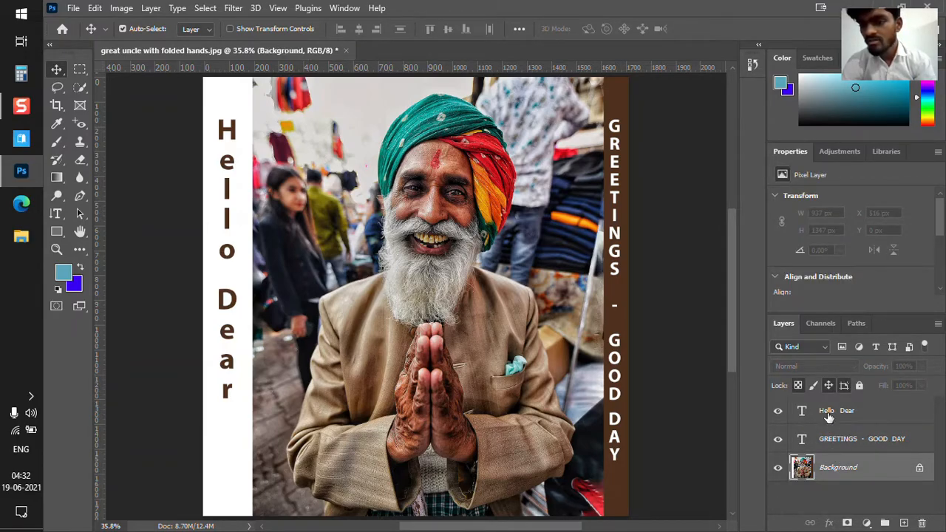
{"action": "left_click", "coordinate": [856, 414]}
{"action": "left_click", "coordinate": [861, 440]}
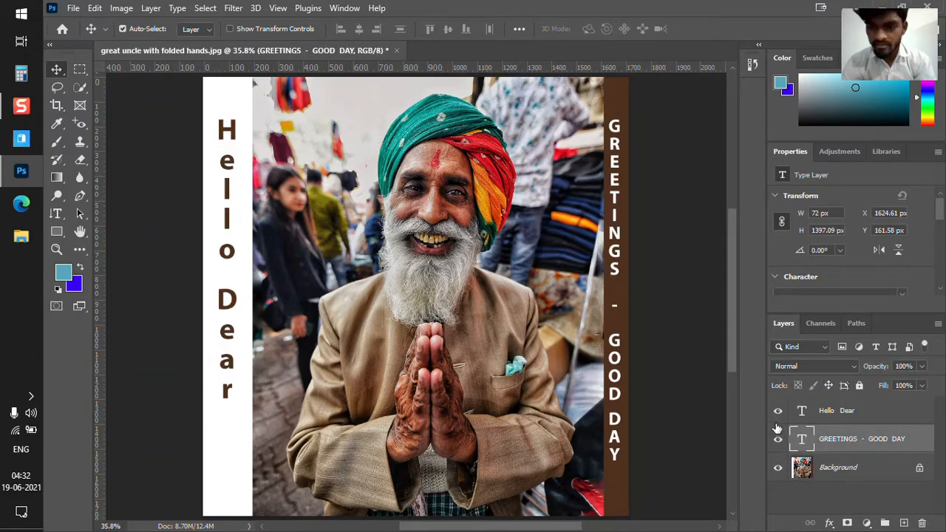
- Hide both text layers and the Background layer, show all three again, and deselect the layers
{"action": "left_click_drag", "start_coordinate": [778, 411], "coordinate": [778, 441]}
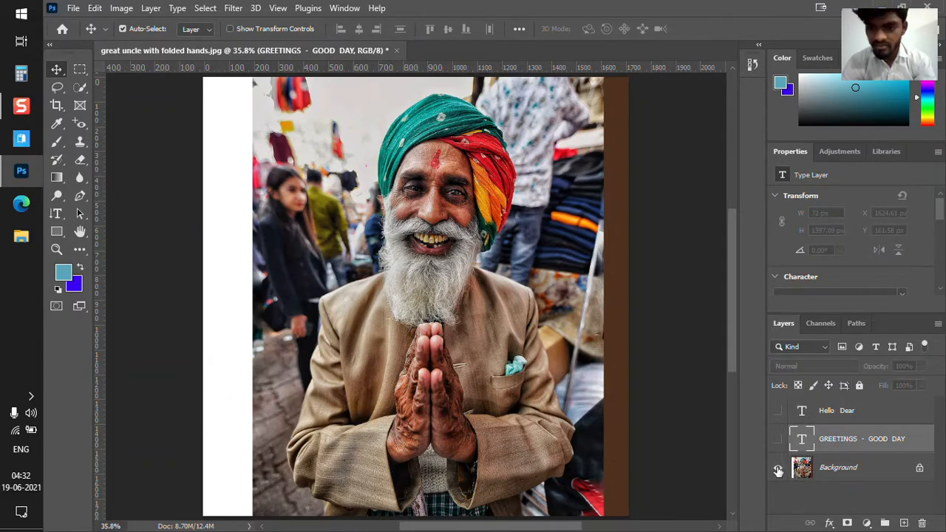
{"action": "left_click", "coordinate": [777, 467]}
{"action": "left_click", "coordinate": [777, 439]}
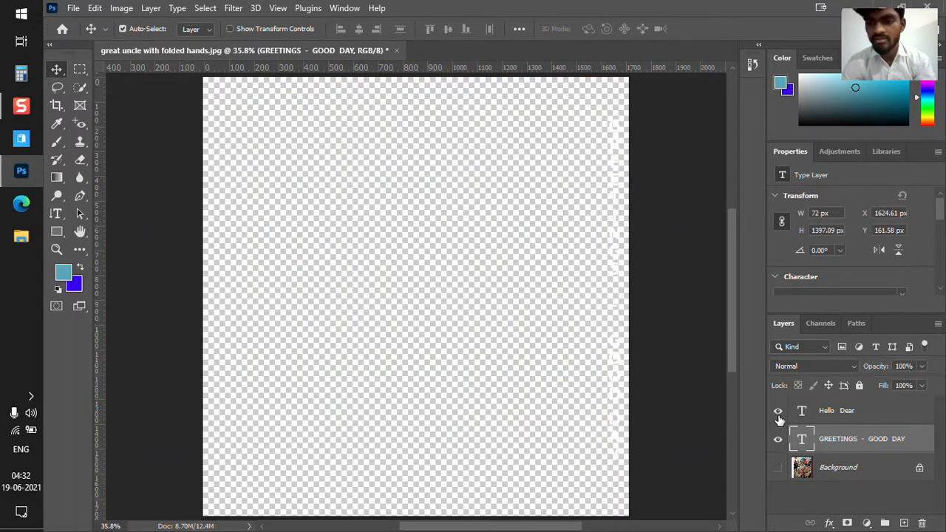
{"action": "left_click", "coordinate": [777, 412]}
{"action": "left_click", "coordinate": [777, 470]}
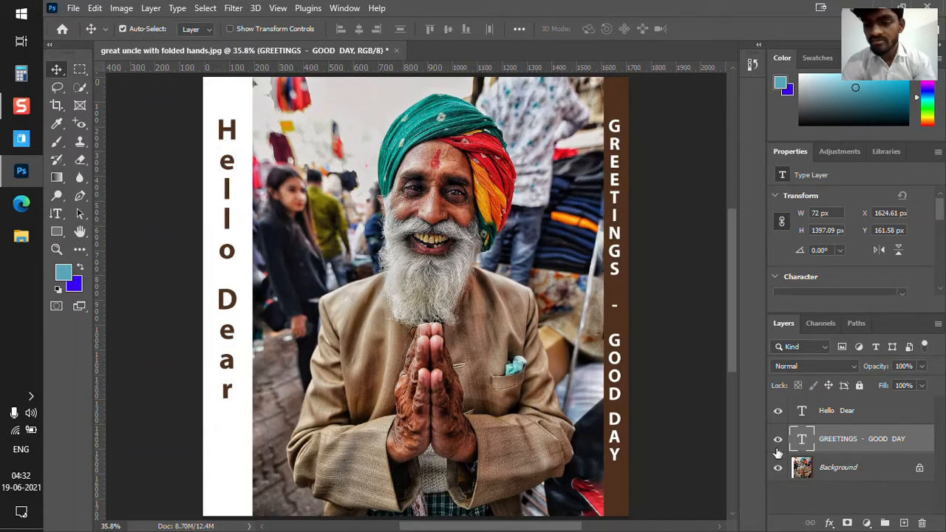
{"action": "left_click", "coordinate": [807, 490]}
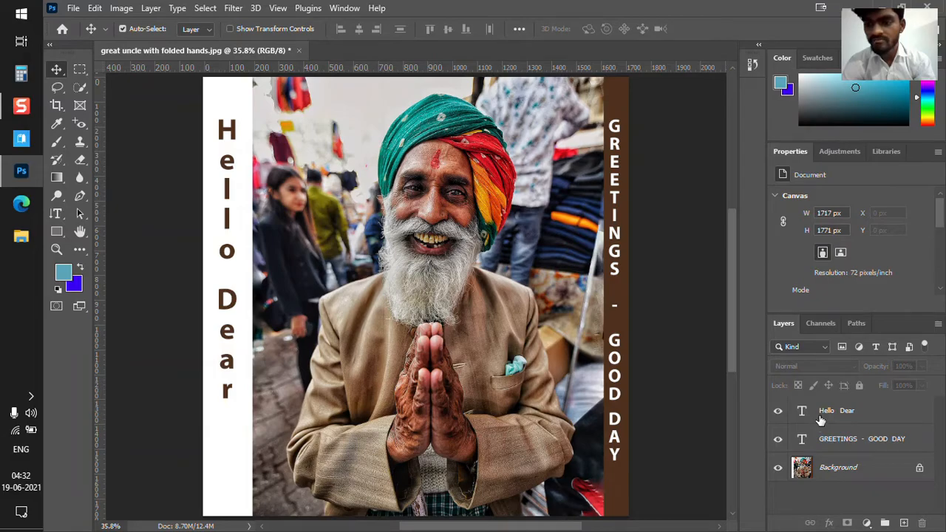
- Add an empty layer above the Hello Dear text layer, delete it, and leave no layer selected
{"action": "left_click", "coordinate": [822, 417]}
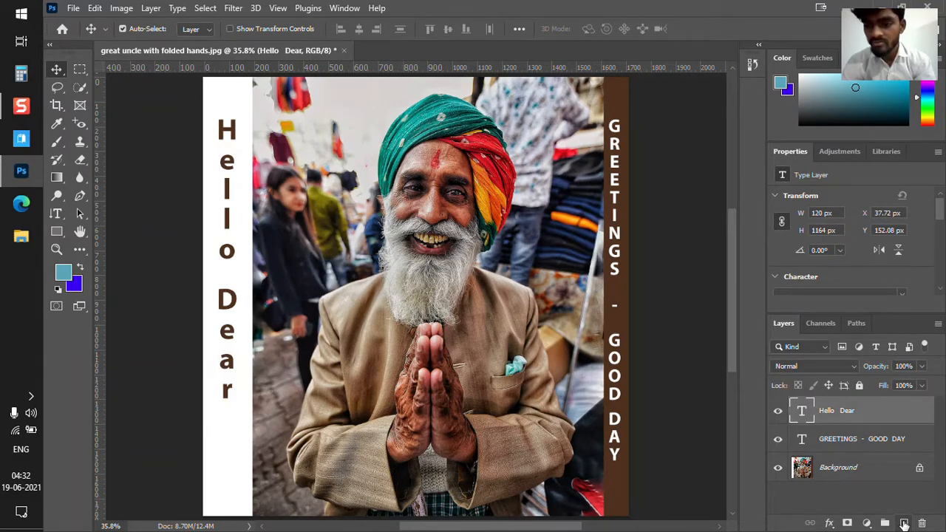
{"action": "left_click", "coordinate": [904, 523]}
{"action": "left_click", "coordinate": [921, 523]}
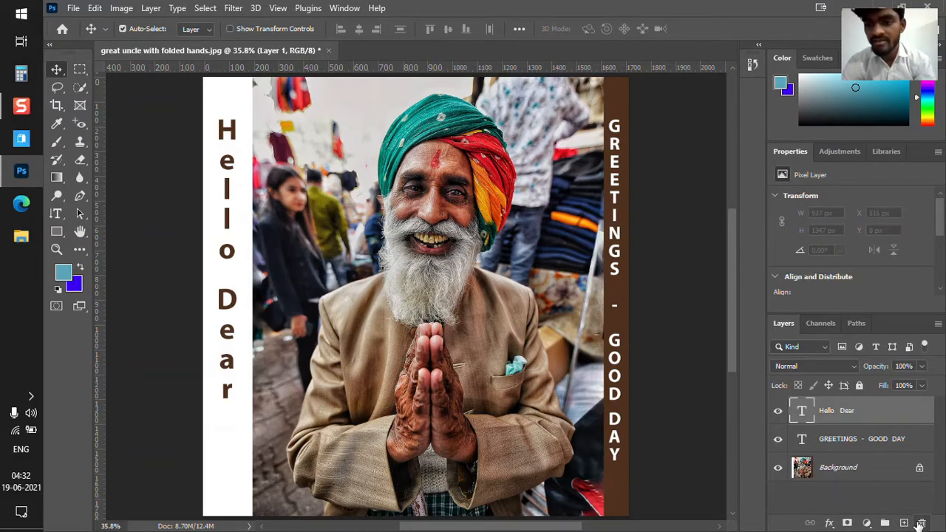
{"action": "left_click", "coordinate": [838, 487]}
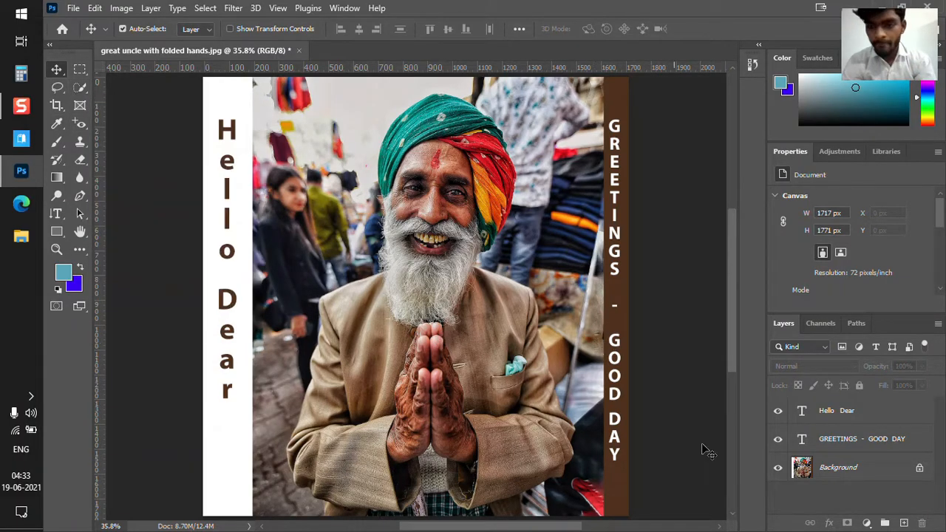
{"action": "left_click", "coordinate": [881, 447]}
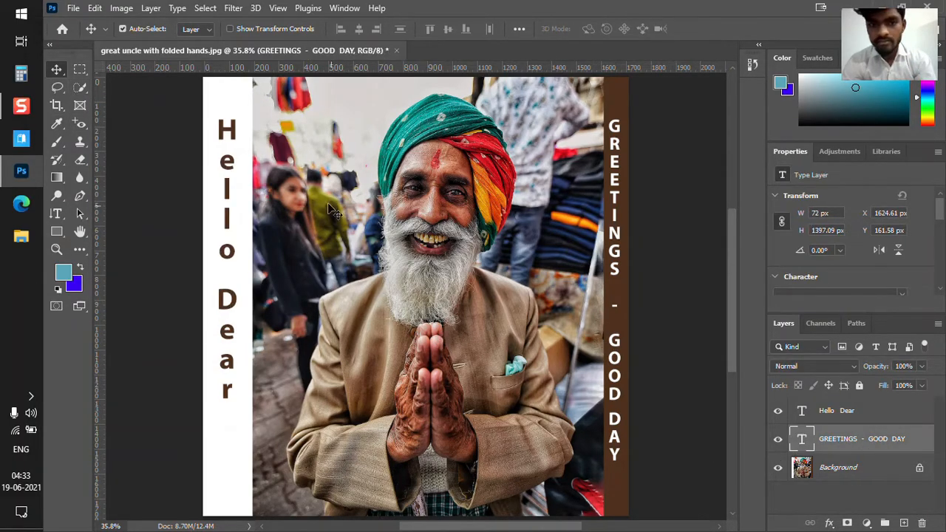
{"action": "left_click", "coordinate": [218, 224]}
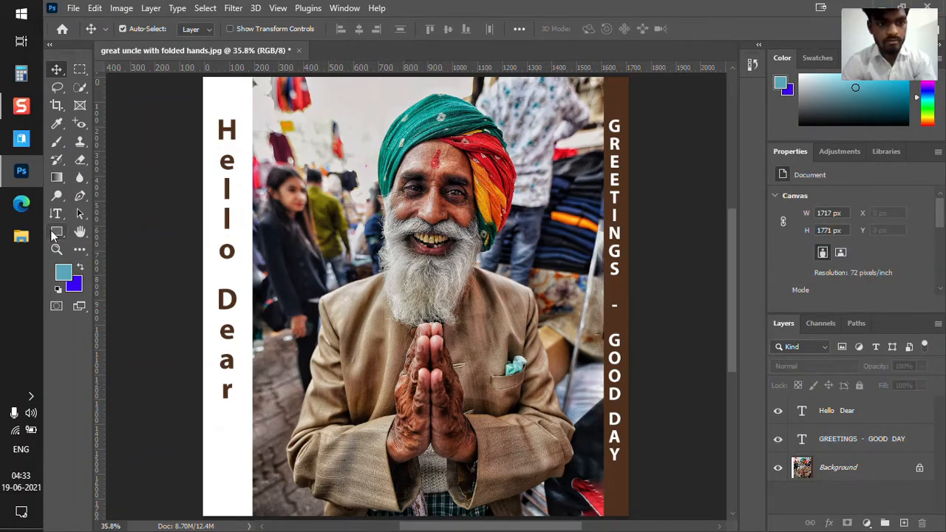
- Draw a teal rectangle about 1013 by 462 px across the middle of the photo and move it down over the folded hands
{"action": "left_click", "coordinate": [56, 233]}
{"action": "left_click_drag", "start_coordinate": [301, 239], "coordinate": [554, 354]}
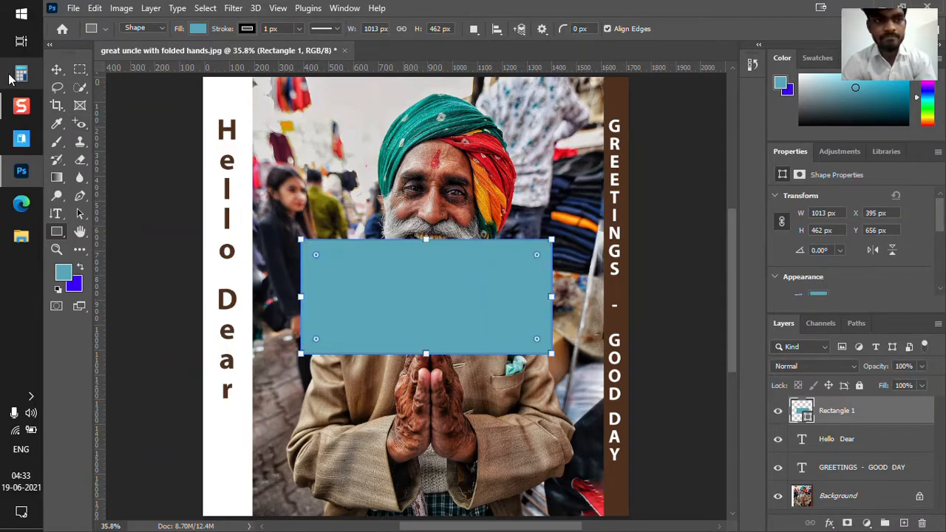
{"action": "left_click", "coordinate": [56, 68]}
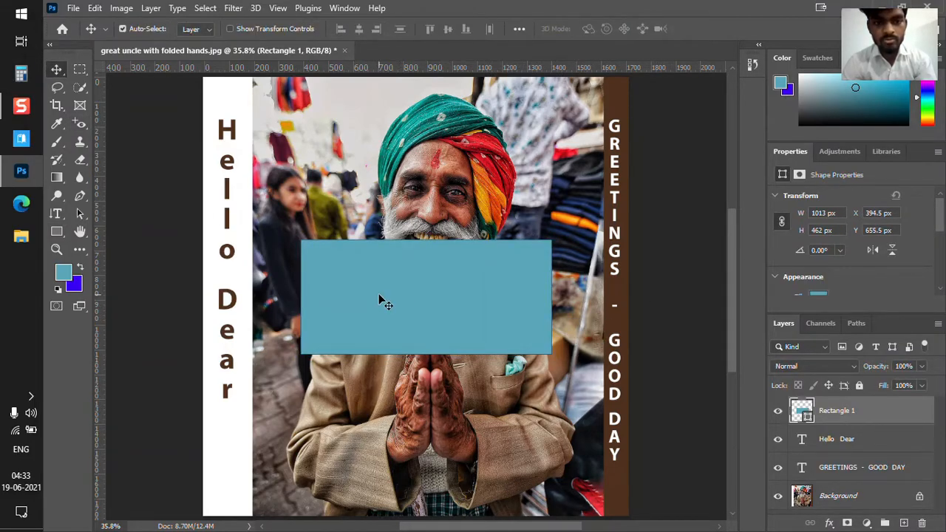
{"action": "left_click_drag", "start_coordinate": [471, 265], "coordinate": [480, 404]}
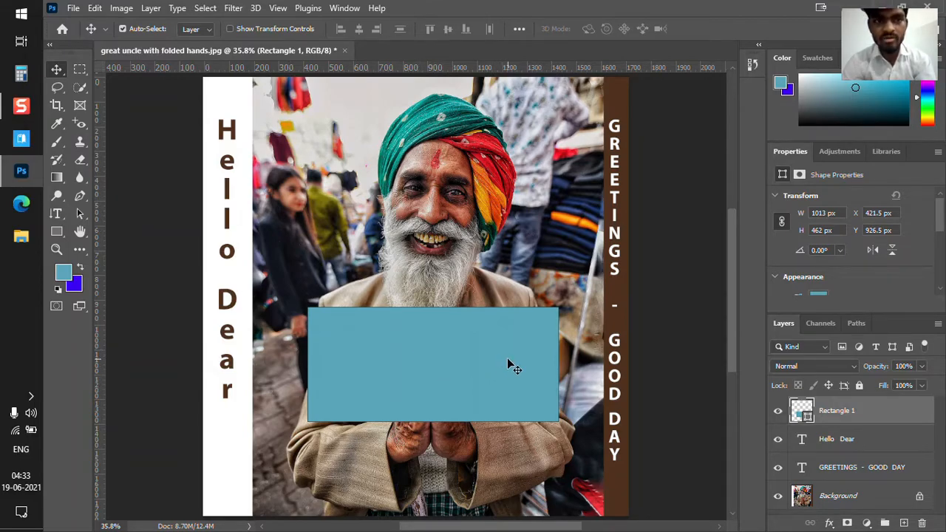
{"action": "left_click_drag", "start_coordinate": [510, 362], "coordinate": [525, 352]}
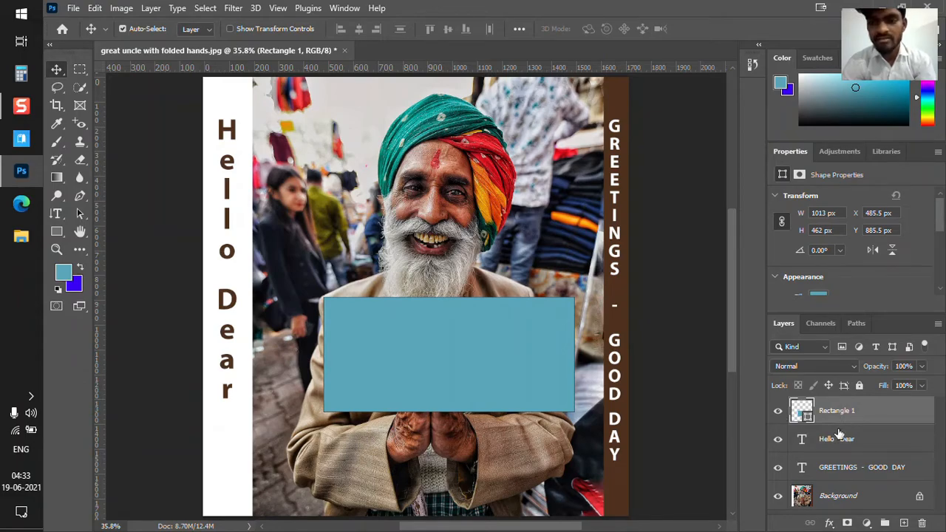
{"action": "left_click_drag", "start_coordinate": [426, 334], "coordinate": [412, 394]}
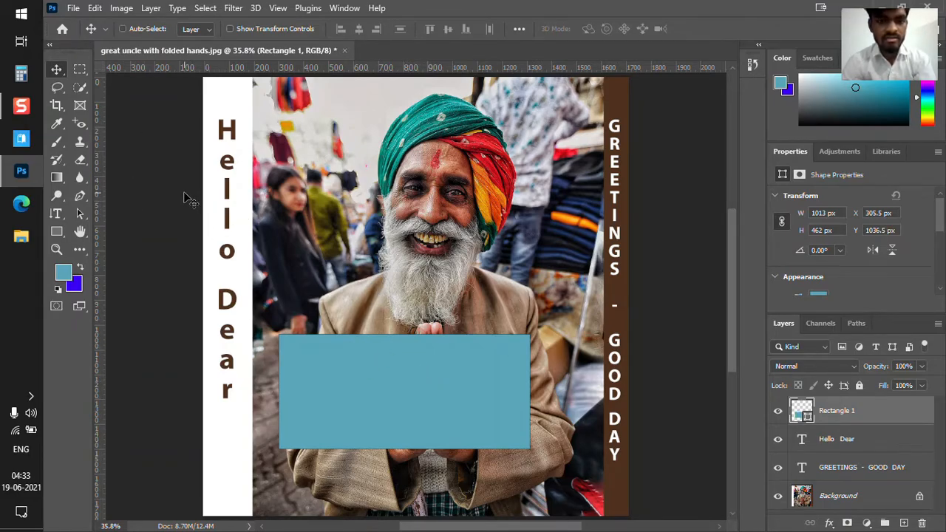
- Free Transform the teal rectangle, scaling it proportionally to about 93% and moving it up to just below the man's face
{"action": "key", "text": "ctrl+t"}
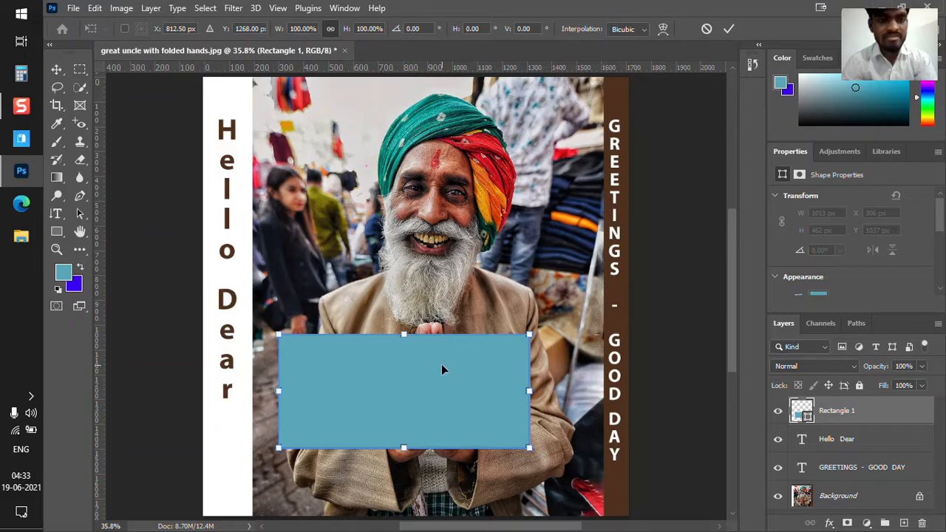
{"action": "left_click", "coordinate": [96, 9]}
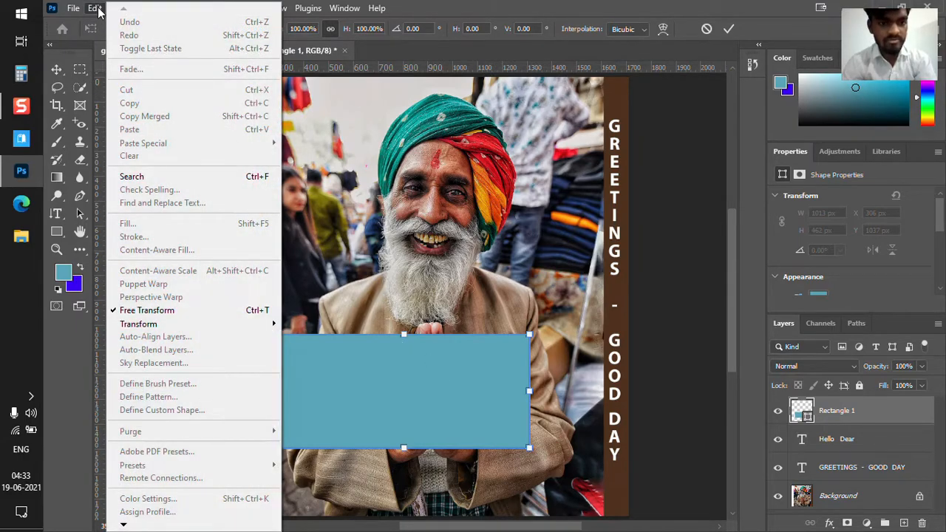
{"action": "left_click", "coordinate": [98, 9]}
{"action": "left_click", "coordinate": [96, 9]}
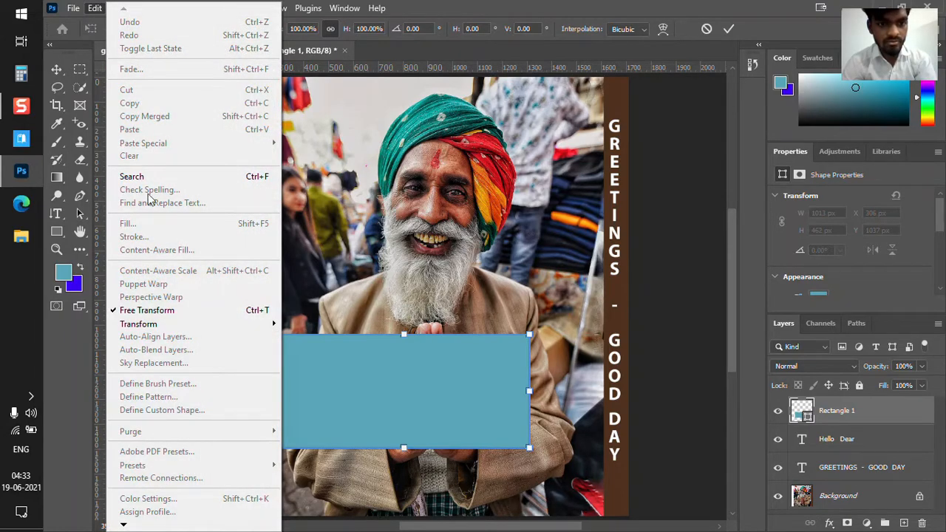
{"action": "left_click", "coordinate": [90, 7]}
{"action": "left_click", "coordinate": [92, 9]}
{"action": "left_click", "coordinate": [93, 9]}
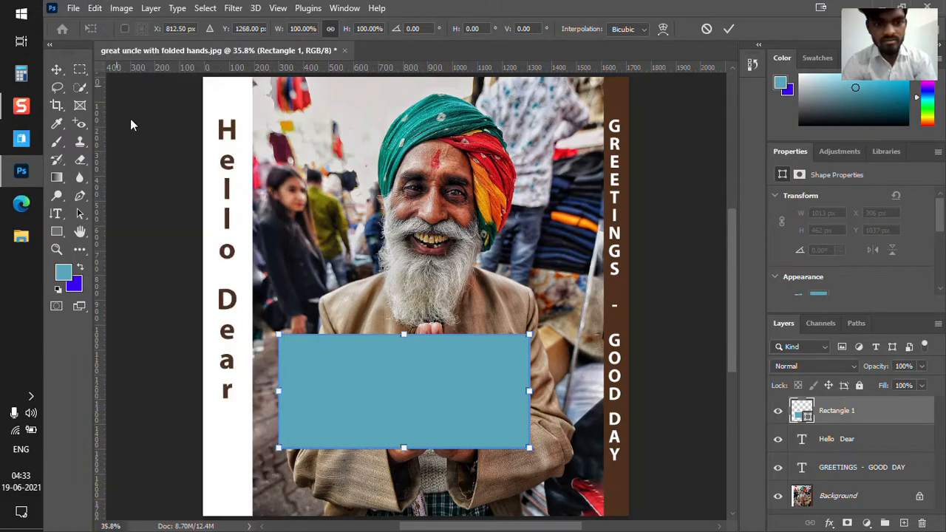
{"action": "left_click_drag", "start_coordinate": [529, 391], "coordinate": [483, 391]}
{"action": "left_click_drag", "start_coordinate": [278, 389], "coordinate": [334, 394]}
{"action": "left_click_drag", "start_coordinate": [333, 358], "coordinate": [309, 320]}
{"action": "left_click_drag", "start_coordinate": [385, 337], "coordinate": [405, 327]}
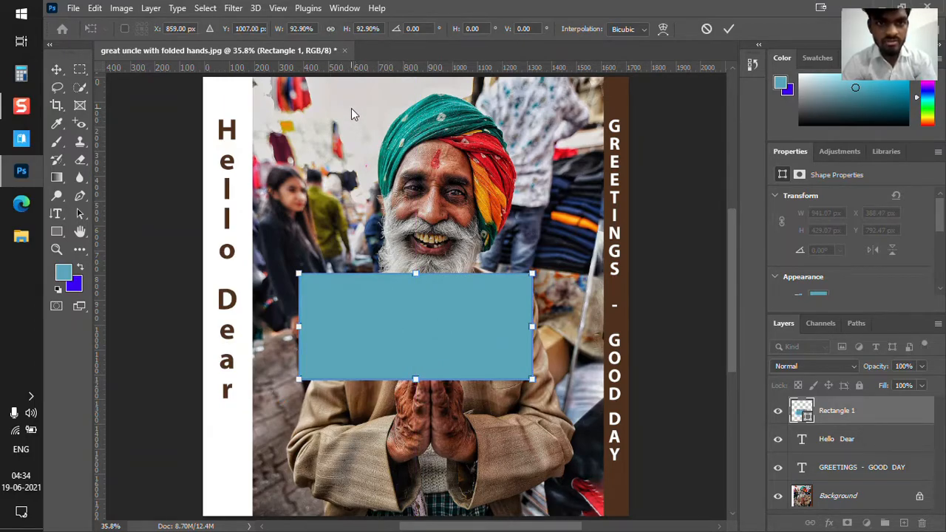
- Enlarge the teal rectangle to about 127% width and 134% height and commit the transform
{"action": "mouse_move", "coordinate": [412, 273]}
{"action": "left_mouse_down"}
{"action": "mouse_move", "coordinate": [410, 162]}
{"action": "mouse_move", "coordinate": [398, 336]}
{"action": "mouse_move", "coordinate": [408, 175]}
{"action": "mouse_move", "coordinate": [411, 268]}
{"action": "left_mouse_up"}
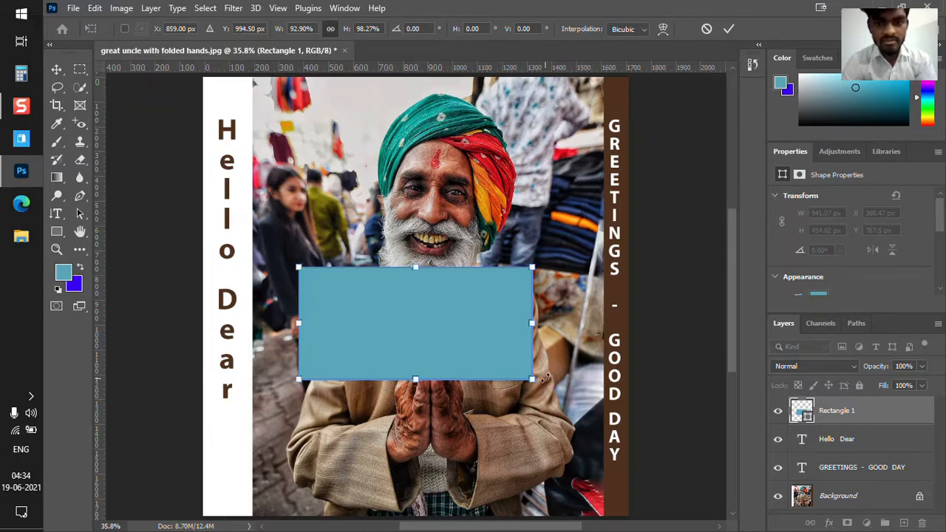
{"action": "left_click_drag", "start_coordinate": [529, 380], "coordinate": [579, 403]}
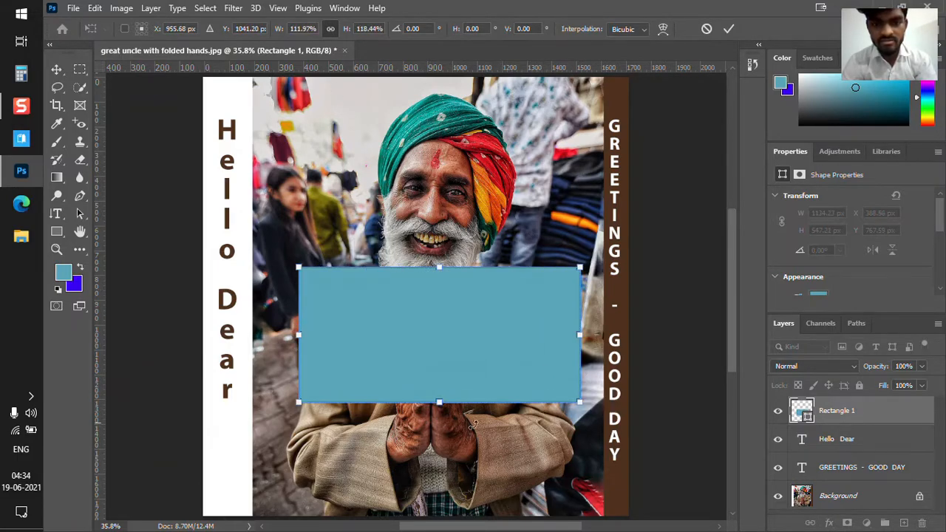
{"action": "left_click_drag", "start_coordinate": [444, 408], "coordinate": [430, 425]}
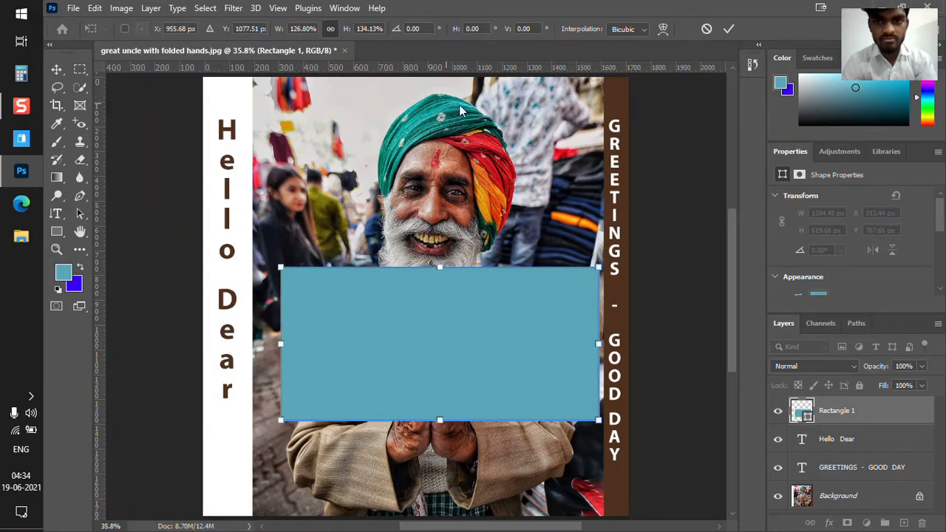
{"action": "left_click", "coordinate": [729, 30]}
- Move the teal rectangle slightly down and delete it from the document
{"action": "left_click_drag", "start_coordinate": [445, 266], "coordinate": [438, 326]}
{"action": "key", "text": "Delete"}
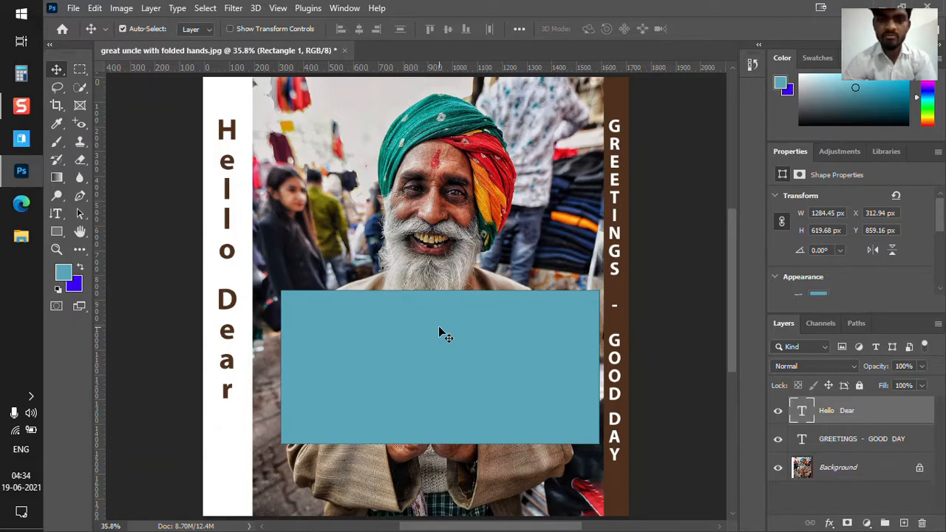
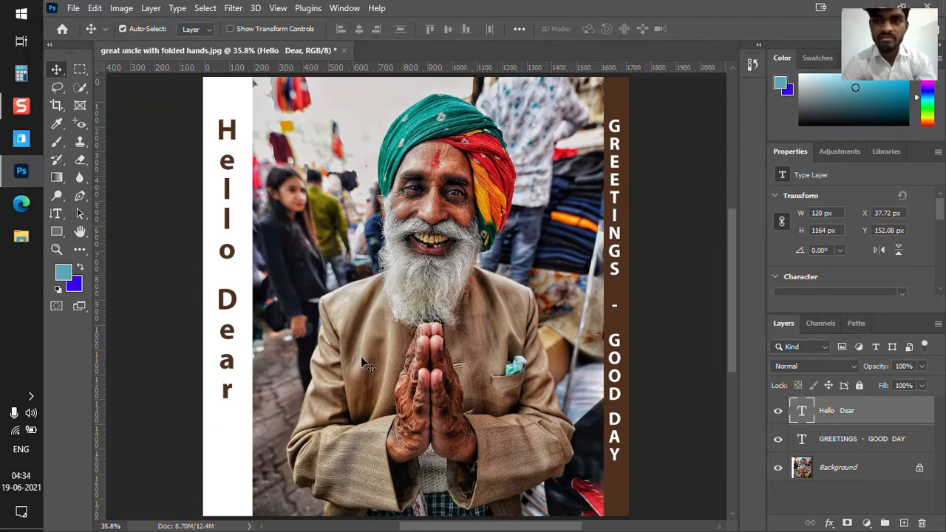
{"action": "left_click", "coordinate": [96, 8]}
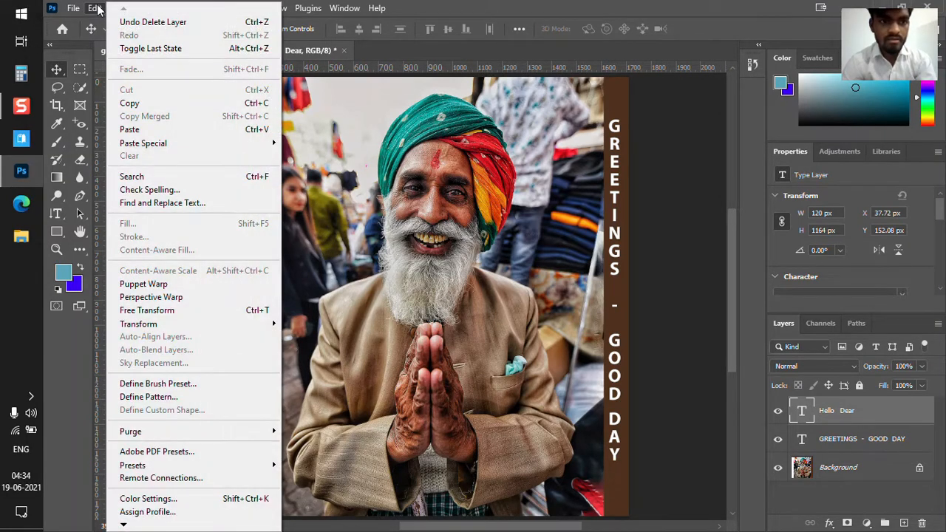
{"action": "left_click", "coordinate": [96, 8]}
{"action": "left_click", "coordinate": [120, 8]}
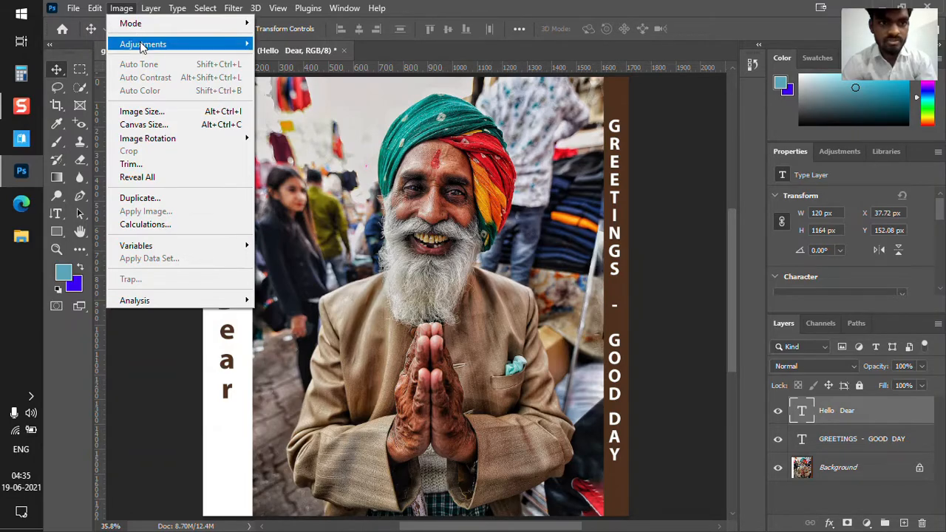
{"action": "mouse_move", "coordinate": [142, 46]}
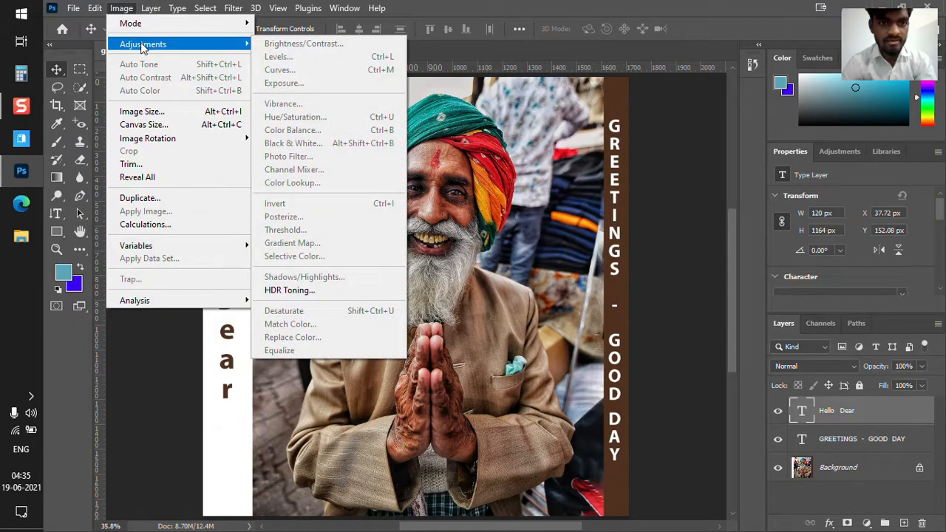
{"action": "left_click", "coordinate": [178, 349]}
- Start a Brightness/Contrast adjustment on the Background layer and set the brightness to 50
{"action": "left_click", "coordinate": [852, 475]}
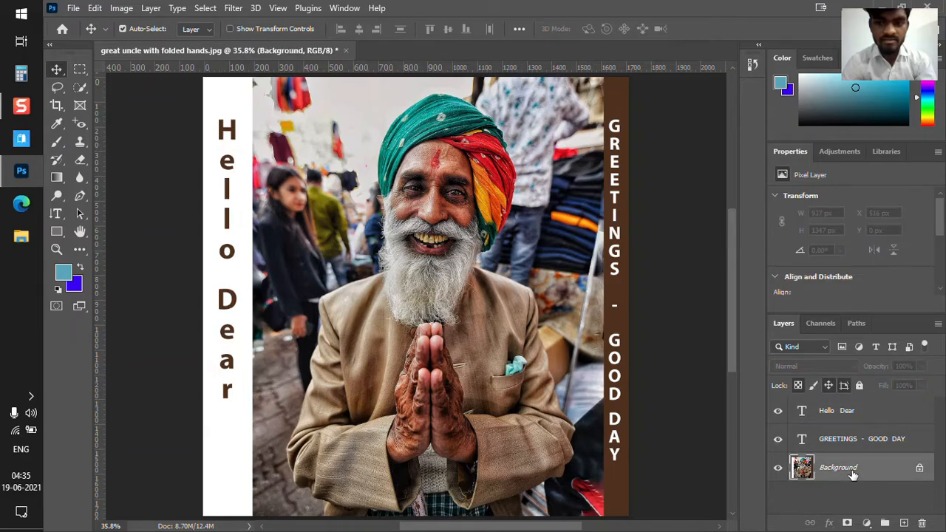
{"action": "left_click", "coordinate": [122, 9]}
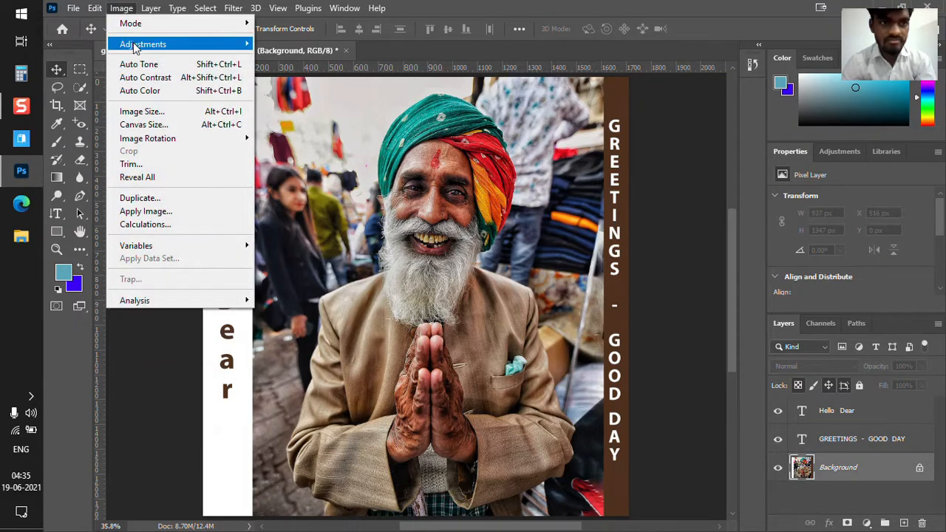
{"action": "mouse_move", "coordinate": [143, 44]}
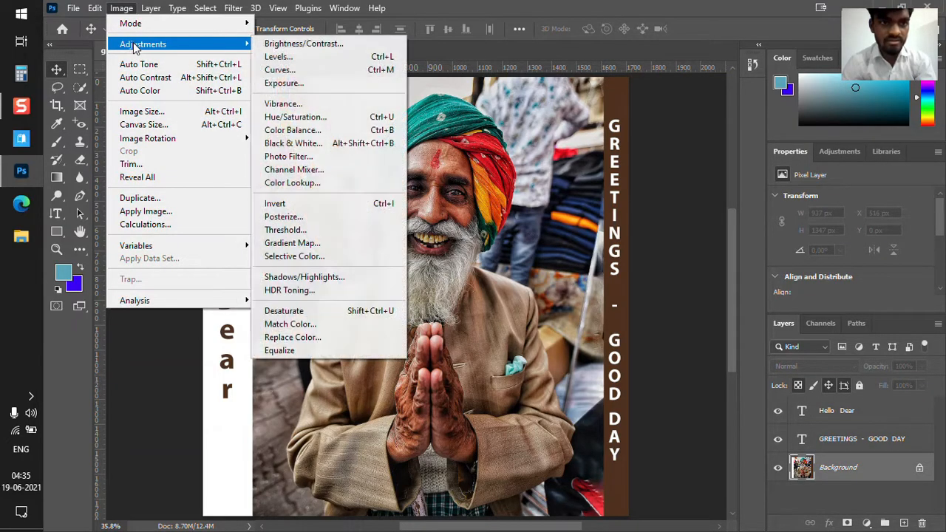
{"action": "left_click", "coordinate": [295, 45]}
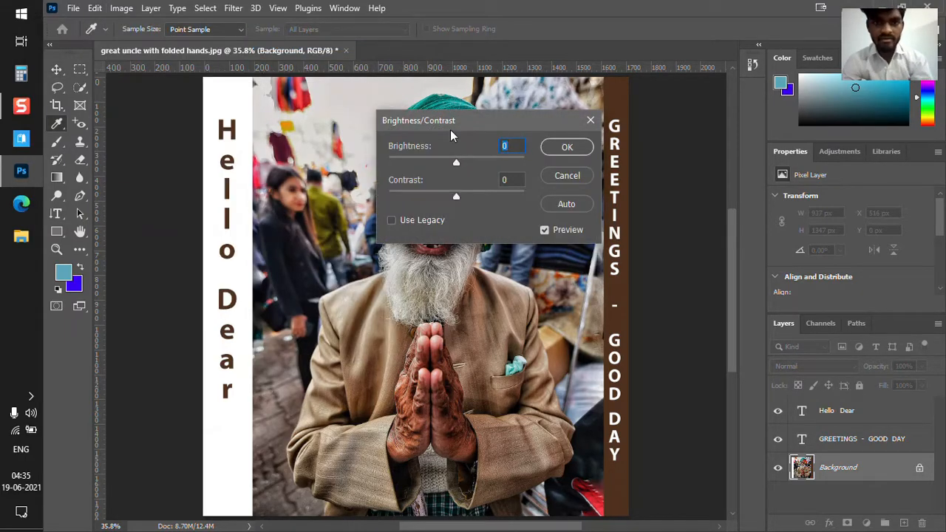
{"action": "left_click_drag", "start_coordinate": [447, 126], "coordinate": [719, 158]}
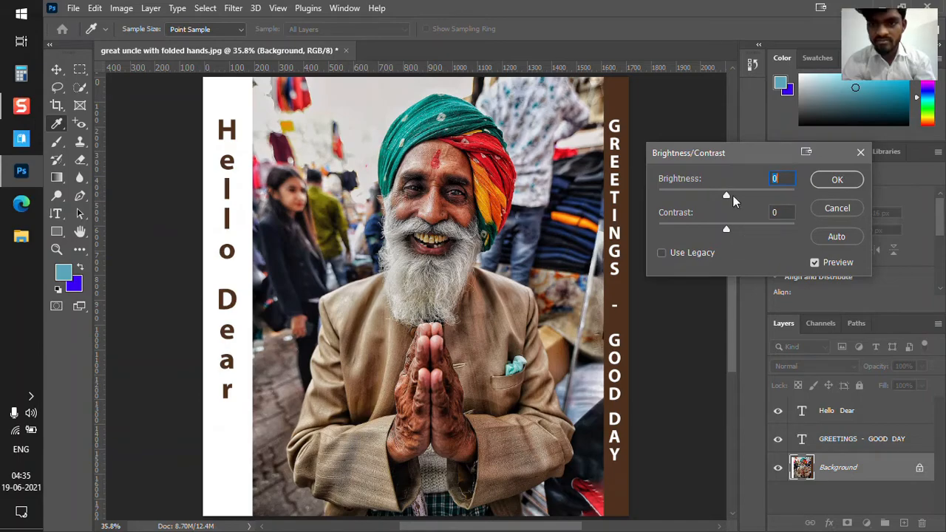
{"action": "left_click_drag", "start_coordinate": [727, 196], "coordinate": [746, 192]}
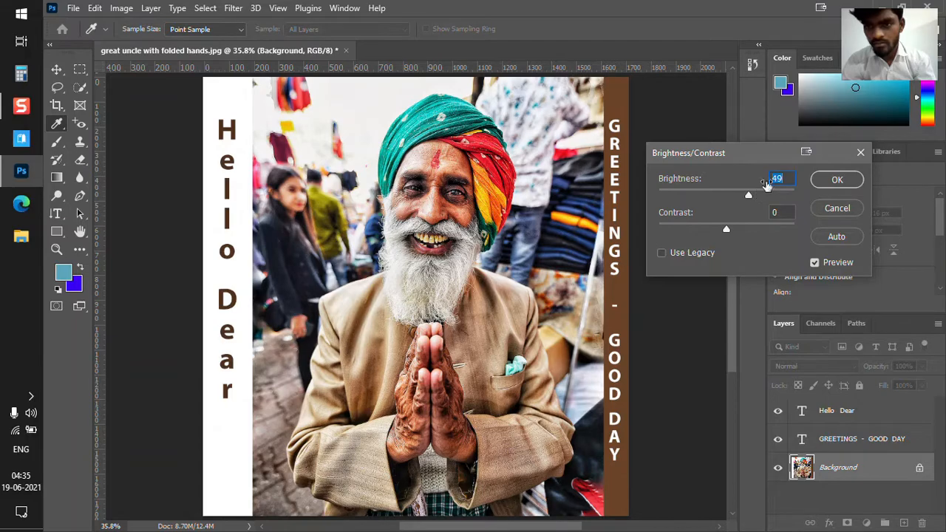
{"action": "key", "text": "Up"}
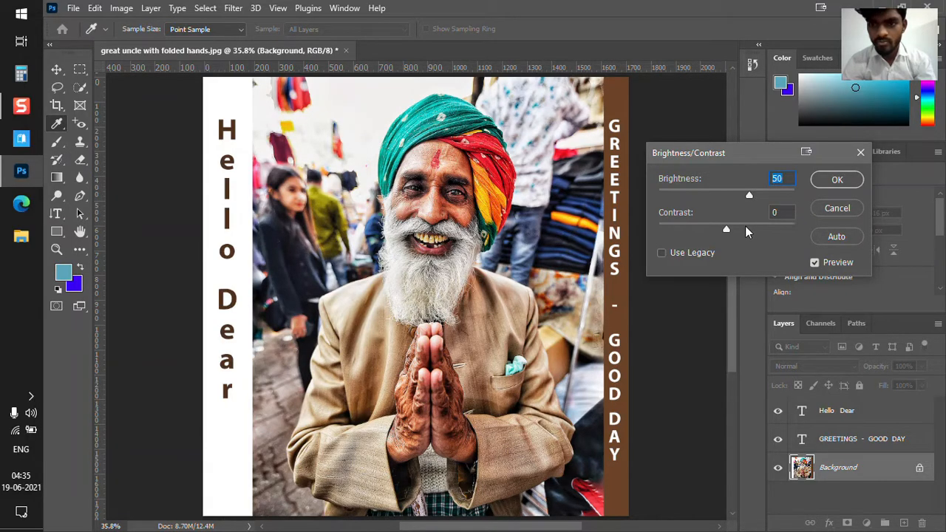
- Set the contrast to 30 and apply the adjustment to the Background layer
{"action": "left_click_drag", "start_coordinate": [726, 232], "coordinate": [745, 225]}
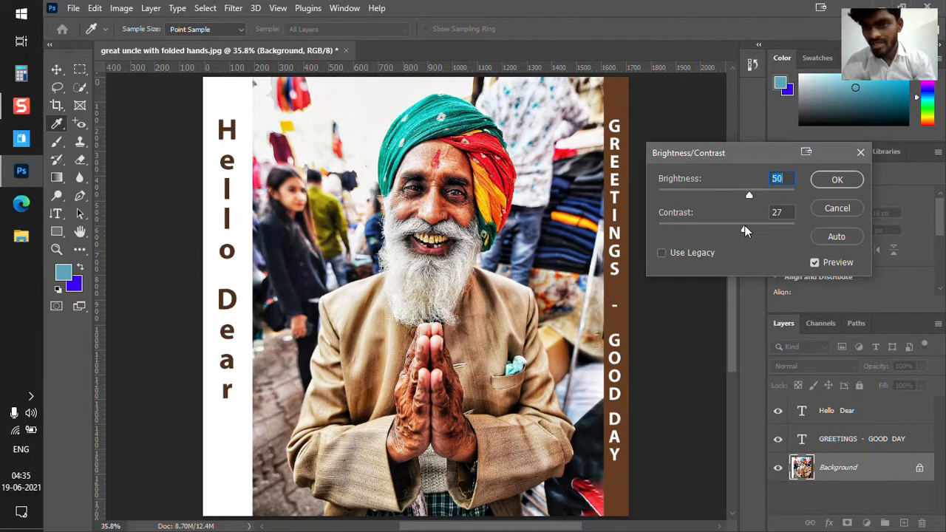
{"action": "left_click_drag", "start_coordinate": [745, 231], "coordinate": [747, 231]}
{"action": "key", "text": "Tab"}
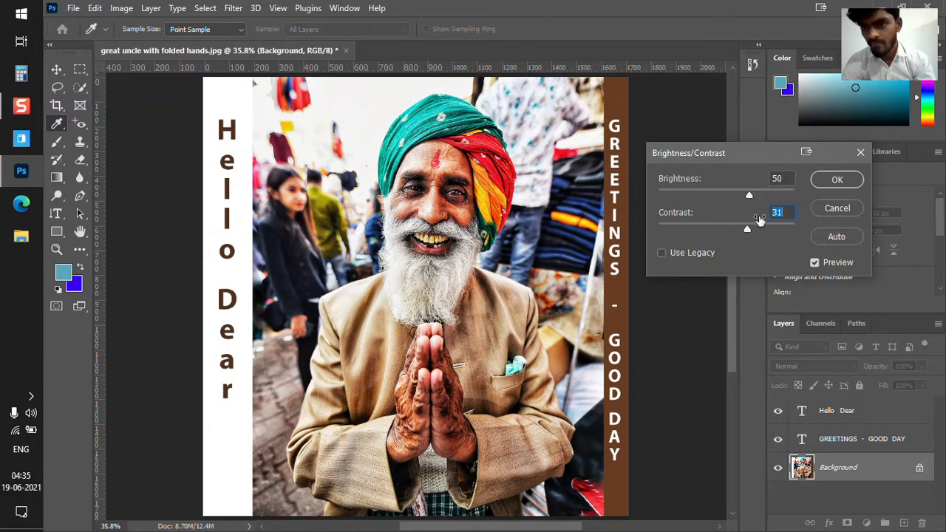
{"action": "scroll", "coordinate": [786, 213], "scroll_direction": "down", "scroll_amount": 1}
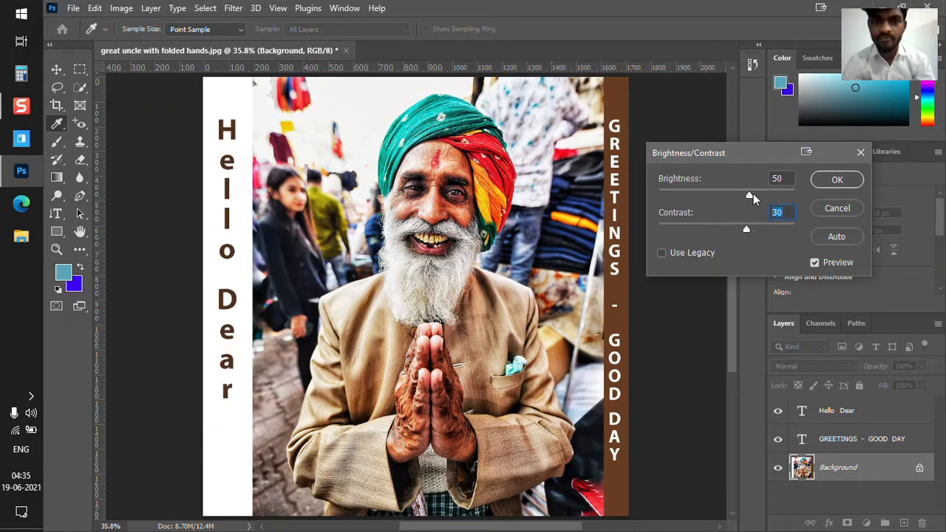
{"action": "left_click", "coordinate": [837, 180]}
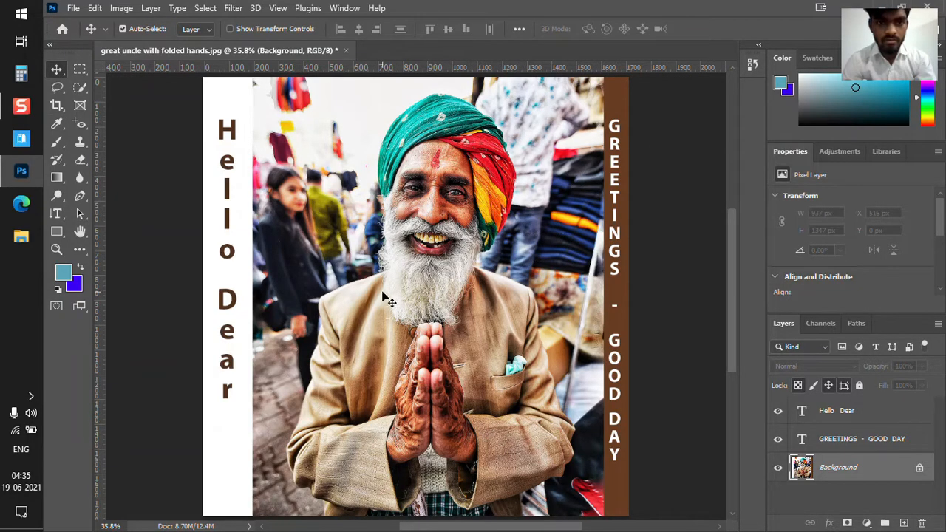
- Deselect the Background layer and undo the Brightness/Contrast adjustment
{"action": "scroll", "coordinate": [575, 262], "scroll_direction": "down", "scroll_amount": 1}
{"action": "scroll", "coordinate": [575, 263], "scroll_direction": "up", "scroll_amount": 1}
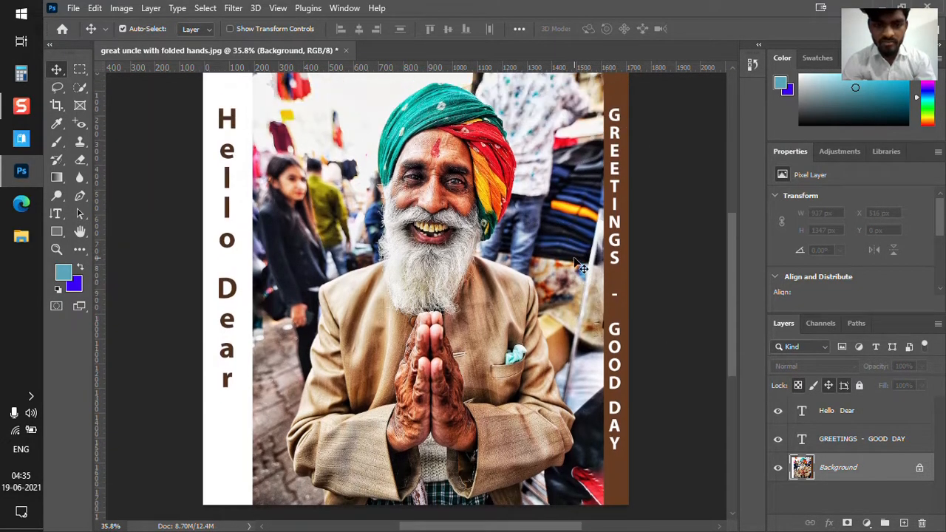
{"action": "left_click_drag", "start_coordinate": [446, 147], "coordinate": [376, 269]}
{"action": "left_click_drag", "start_coordinate": [321, 113], "coordinate": [260, 126]}
{"action": "scroll", "coordinate": [329, 174], "scroll_direction": "up", "scroll_amount": 2}
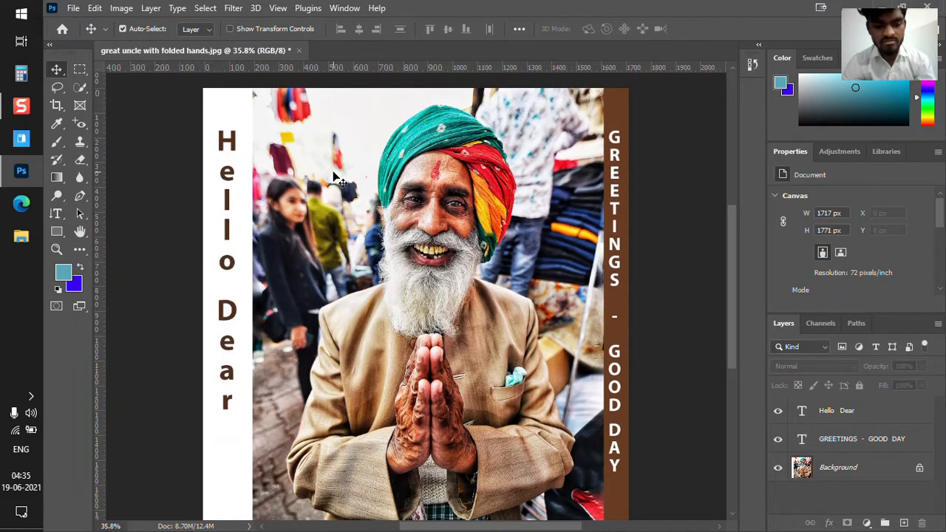
{"action": "scroll", "coordinate": [336, 177], "scroll_direction": "down", "scroll_amount": 1}
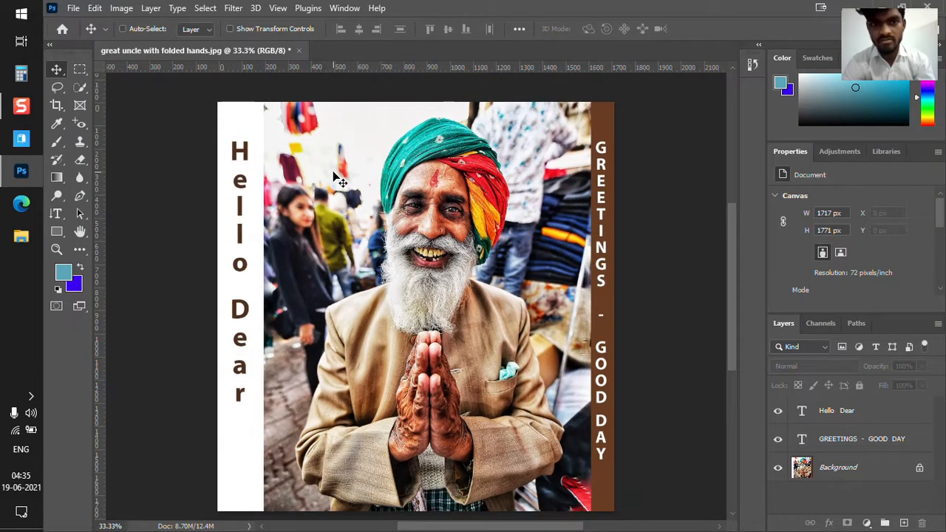
{"action": "scroll", "coordinate": [336, 177], "scroll_direction": "up", "scroll_amount": 1}
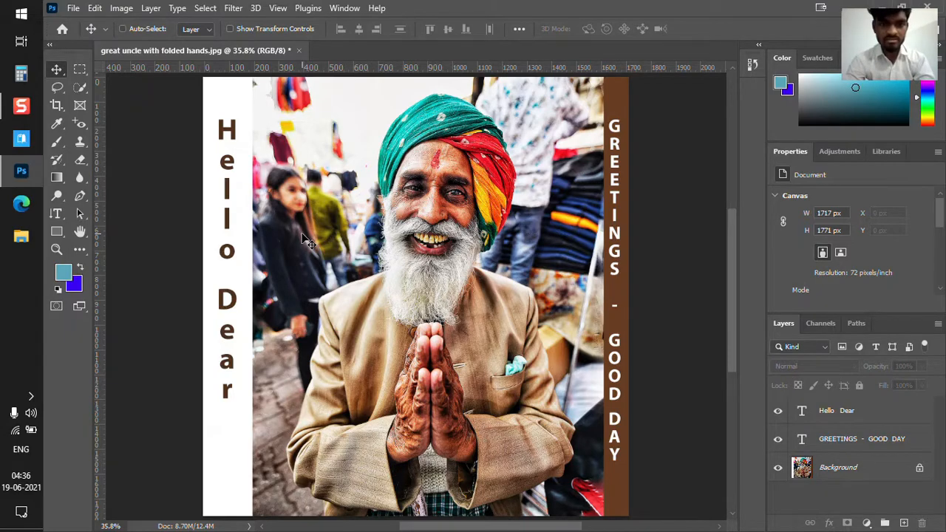
{"action": "key", "text": "ctrl+z"}
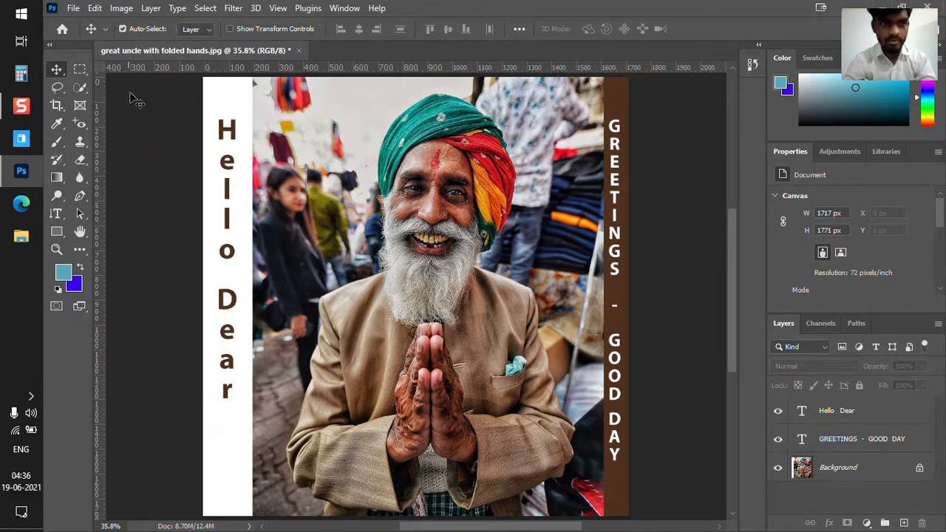
- Check which image commands are available with no layer selected, and switch between the Background and GREETINGS - GOOD DAY layers
{"action": "left_click", "coordinate": [121, 9]}
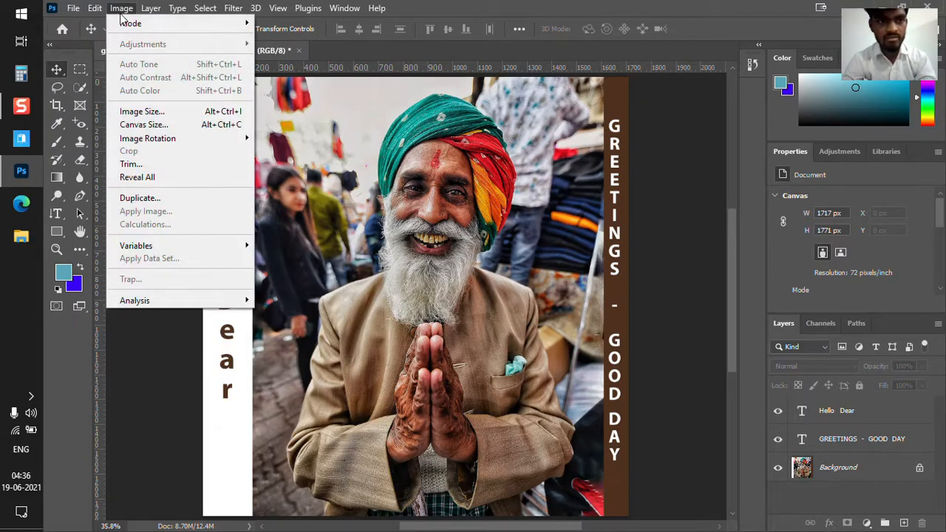
{"action": "left_click", "coordinate": [360, 382]}
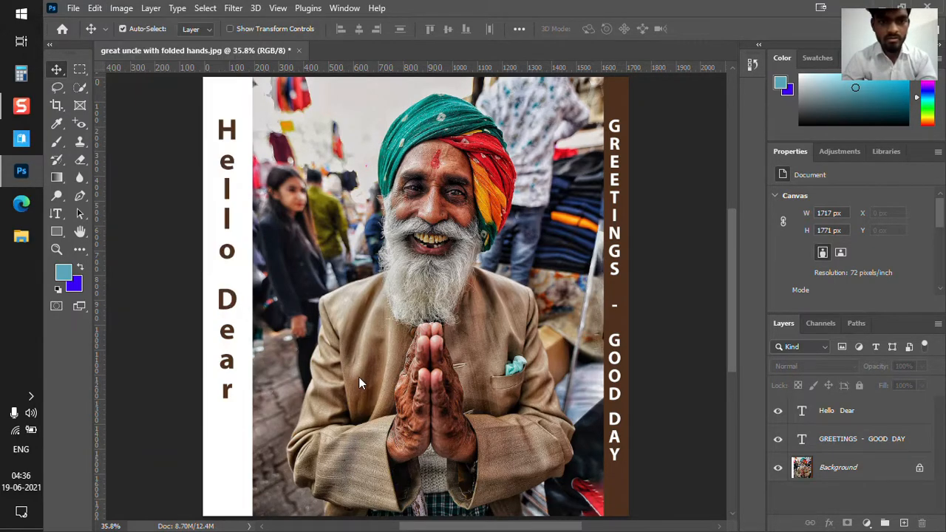
{"action": "left_click", "coordinate": [857, 468]}
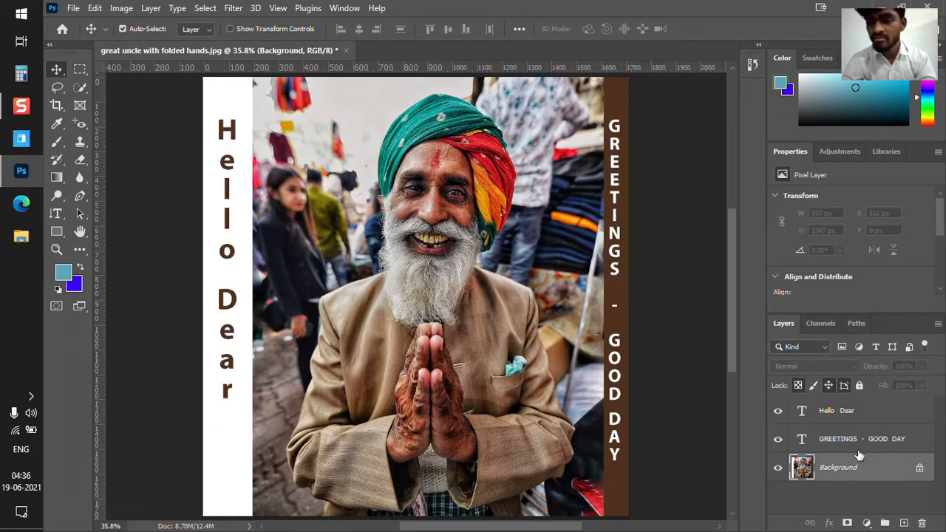
{"action": "left_click", "coordinate": [858, 452]}
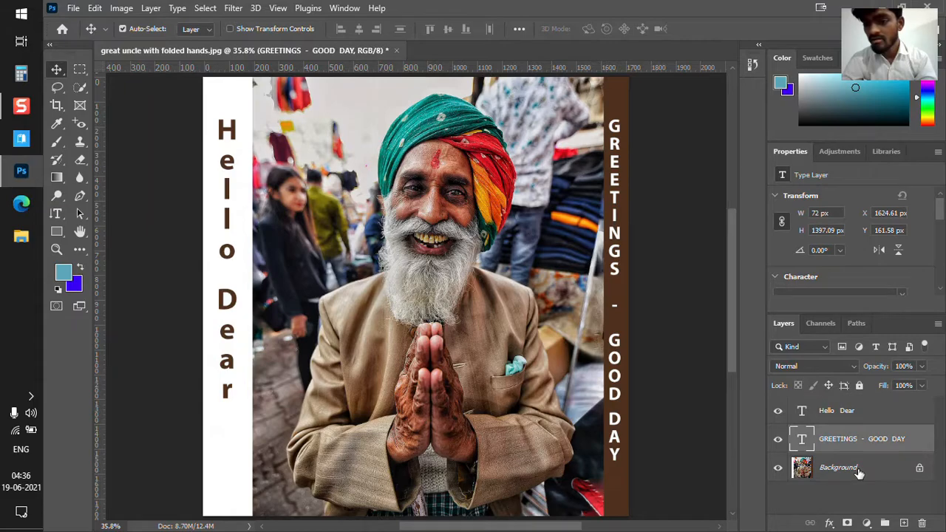
{"action": "left_click", "coordinate": [859, 473]}
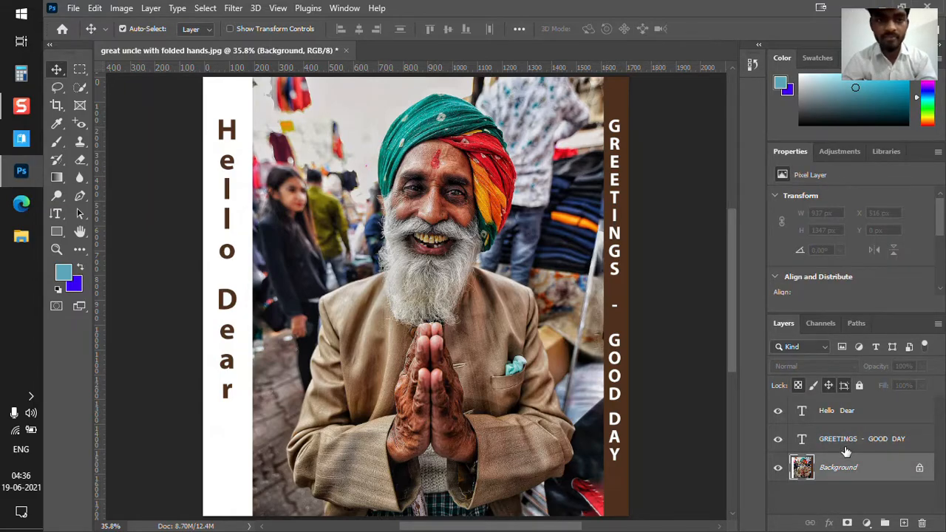
{"action": "key", "text": "alt+bracketright"}
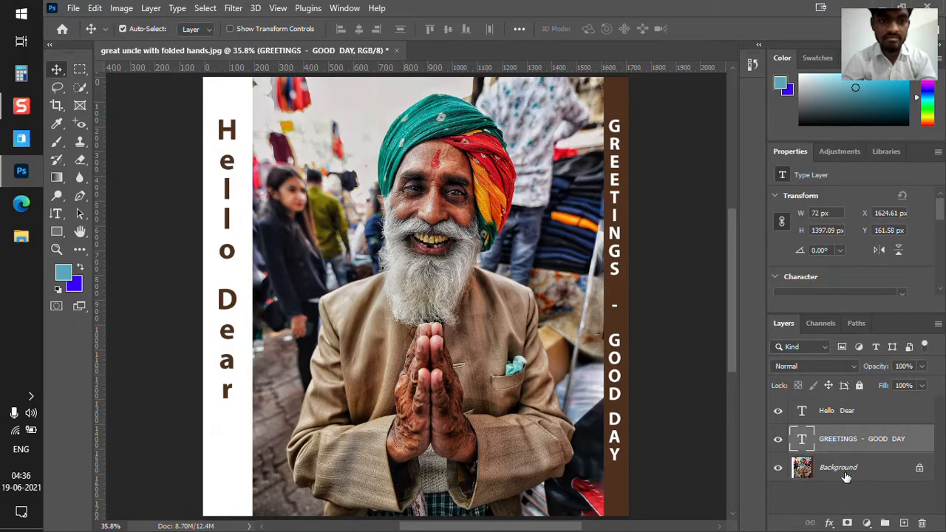
- Start a Vibrance adjustment on the Background layer and raise the vibrance to +73
{"action": "left_click", "coordinate": [122, 8]}
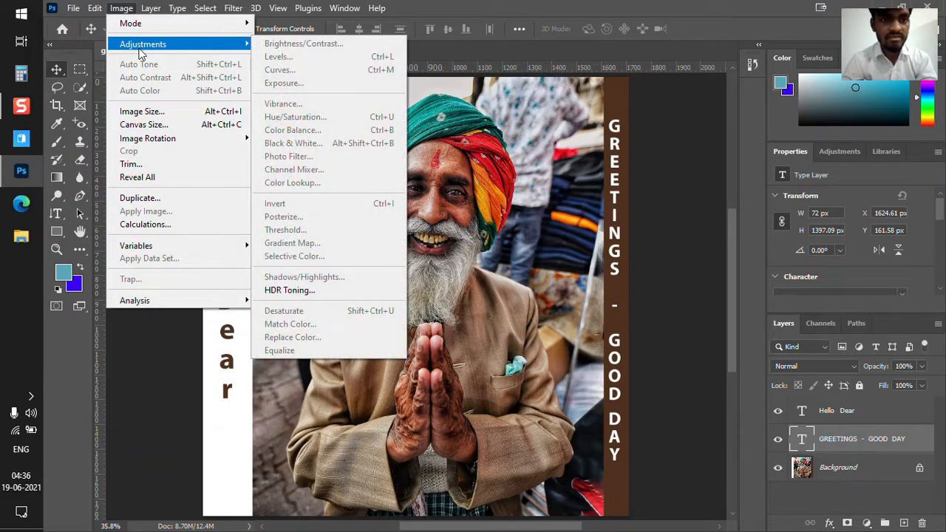
{"action": "key", "text": "Escape"}
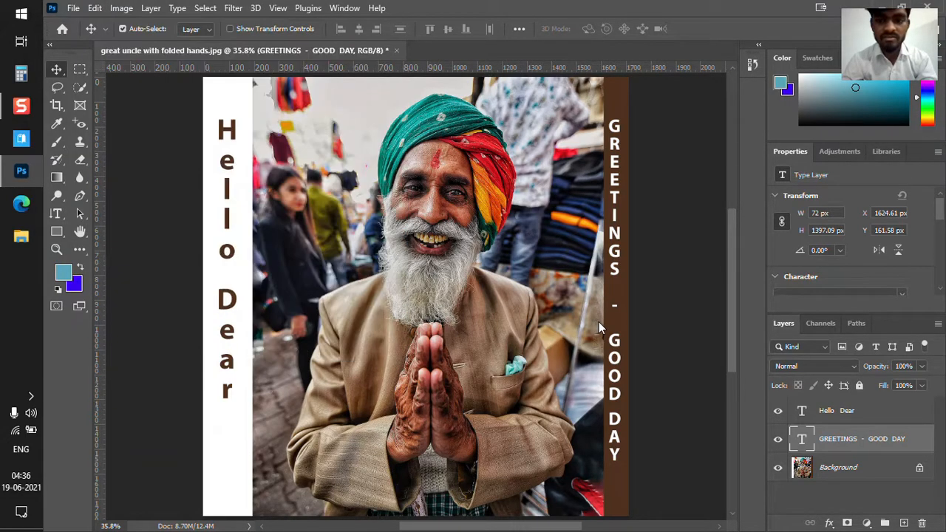
{"action": "left_click", "coordinate": [829, 473]}
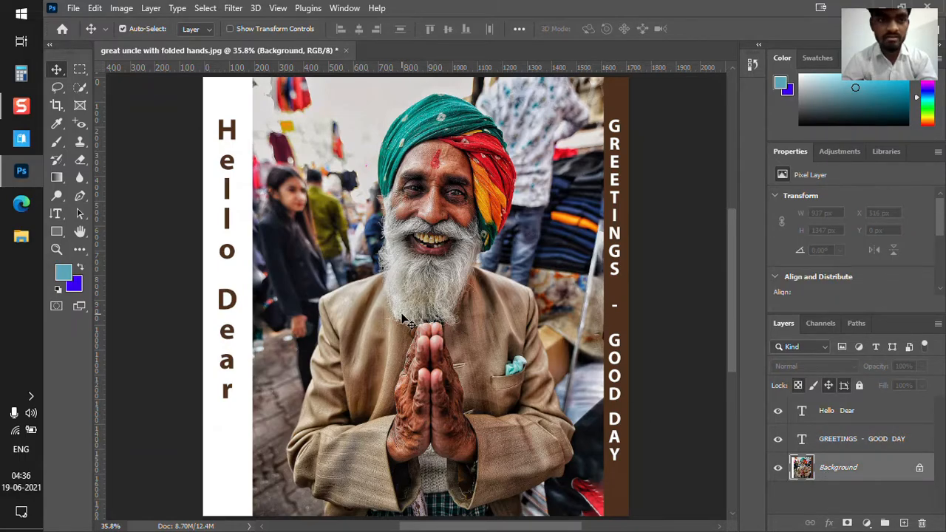
{"action": "left_click", "coordinate": [121, 8]}
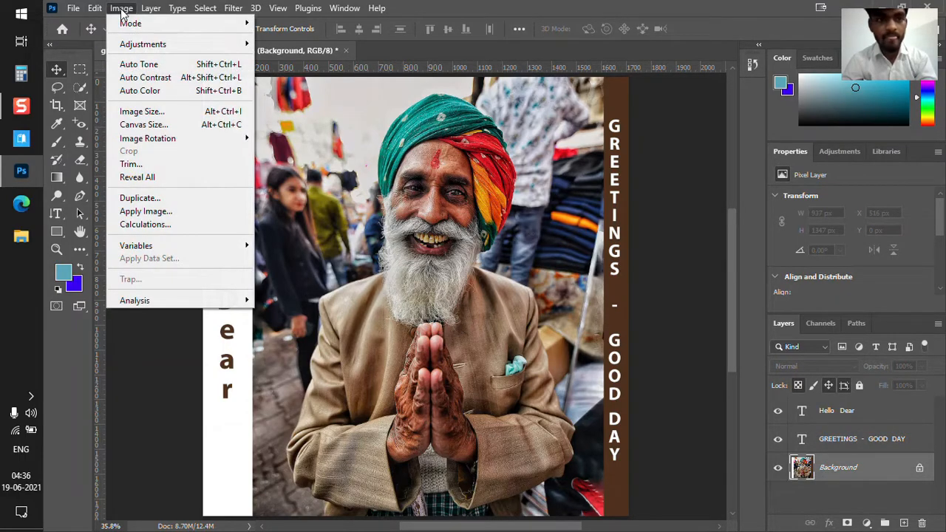
{"action": "mouse_move", "coordinate": [158, 45]}
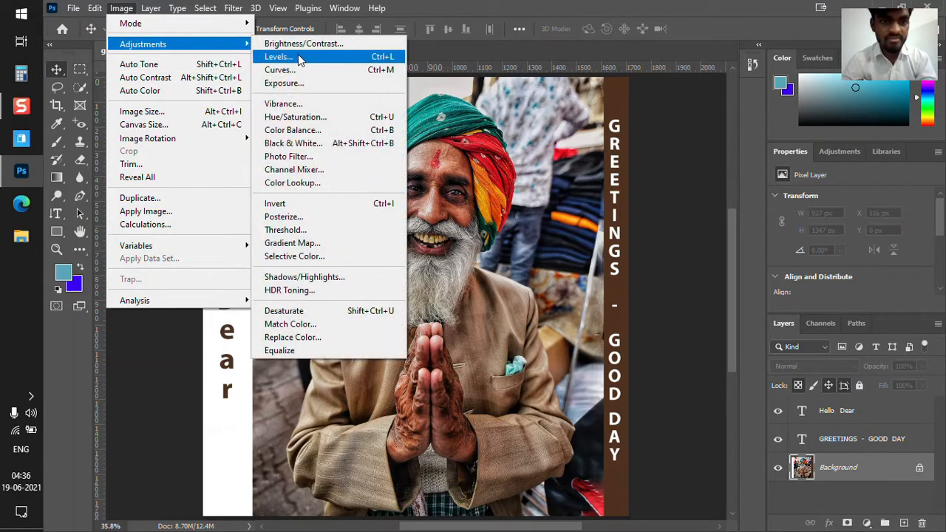
{"action": "left_click", "coordinate": [301, 107]}
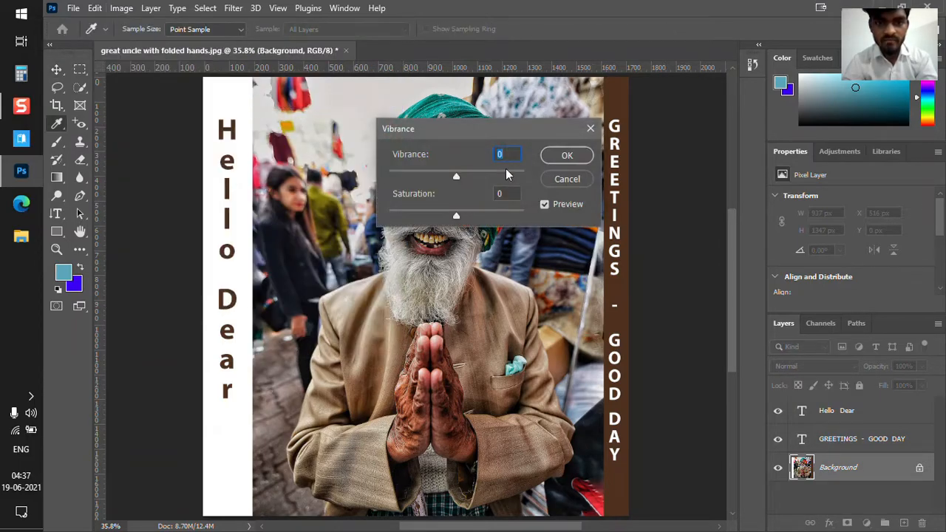
{"action": "left_click_drag", "start_coordinate": [425, 128], "coordinate": [709, 183]}
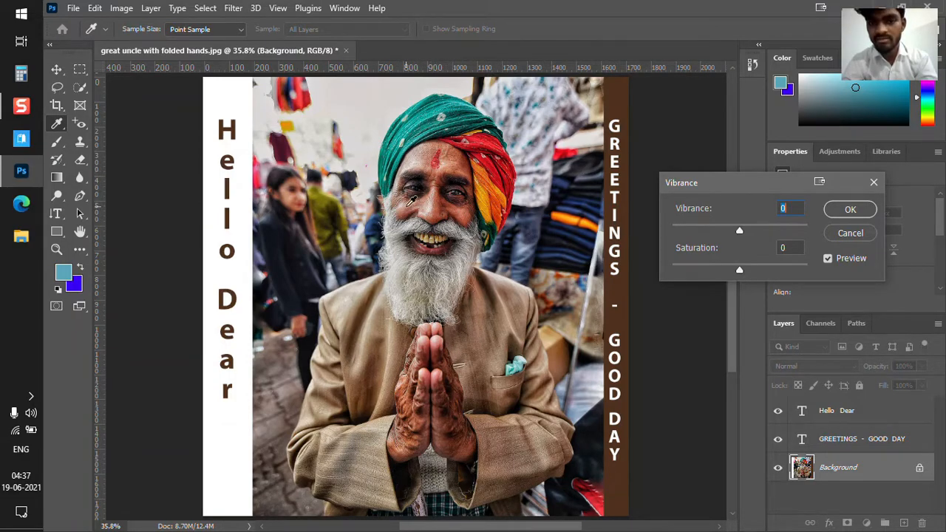
{"action": "left_click_drag", "start_coordinate": [741, 230], "coordinate": [790, 232]}
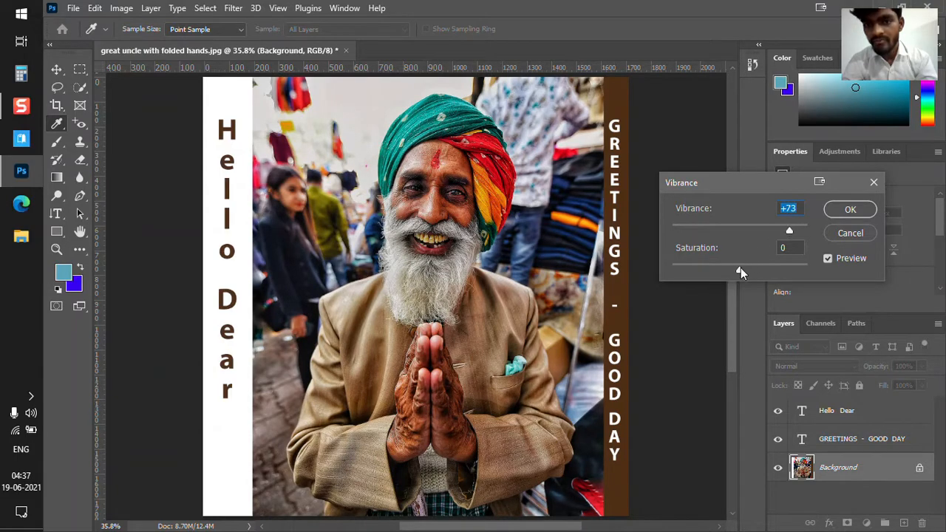
- Lower the vibrance to a moderate positive amount, raise the saturation slightly, and apply the Vibrance adjustment
{"action": "mouse_move", "coordinate": [790, 231]}
{"action": "left_mouse_down"}
{"action": "mouse_move", "coordinate": [729, 239]}
{"action": "mouse_move", "coordinate": [777, 232]}
{"action": "left_mouse_up"}
{"action": "left_click_drag", "start_coordinate": [739, 271], "coordinate": [759, 270]}
{"action": "left_click_drag", "start_coordinate": [791, 231], "coordinate": [752, 233]}
{"action": "mouse_move", "coordinate": [748, 269]}
{"action": "left_mouse_down"}
{"action": "mouse_move", "coordinate": [756, 271]}
{"action": "mouse_move", "coordinate": [732, 270]}
{"action": "mouse_move", "coordinate": [749, 270]}
{"action": "left_mouse_up"}
{"action": "left_click_drag", "start_coordinate": [754, 229], "coordinate": [762, 231]}
{"action": "left_click", "coordinate": [850, 209]}
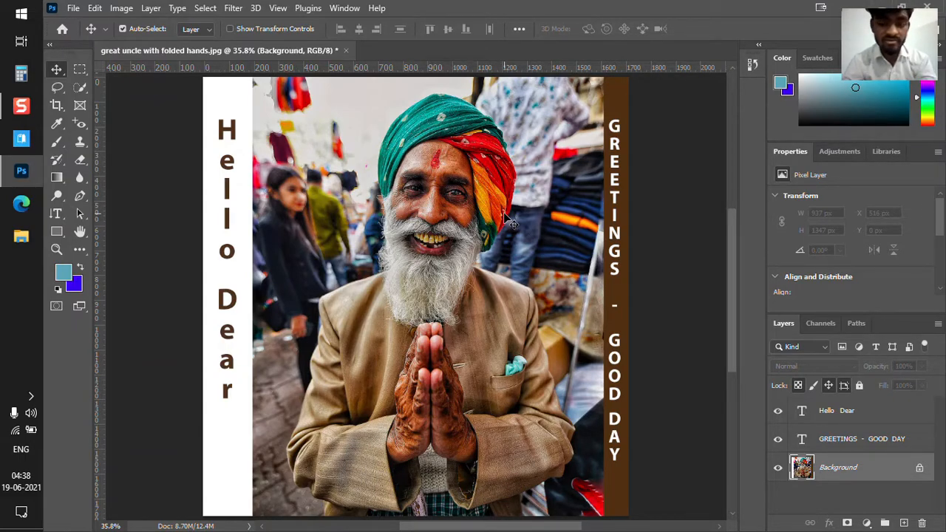
- Apply a Hue/Saturation adjustment to the Background layer with hue +16, saturation +9 and slightly reduced lightness
{"action": "left_click", "coordinate": [131, 12]}
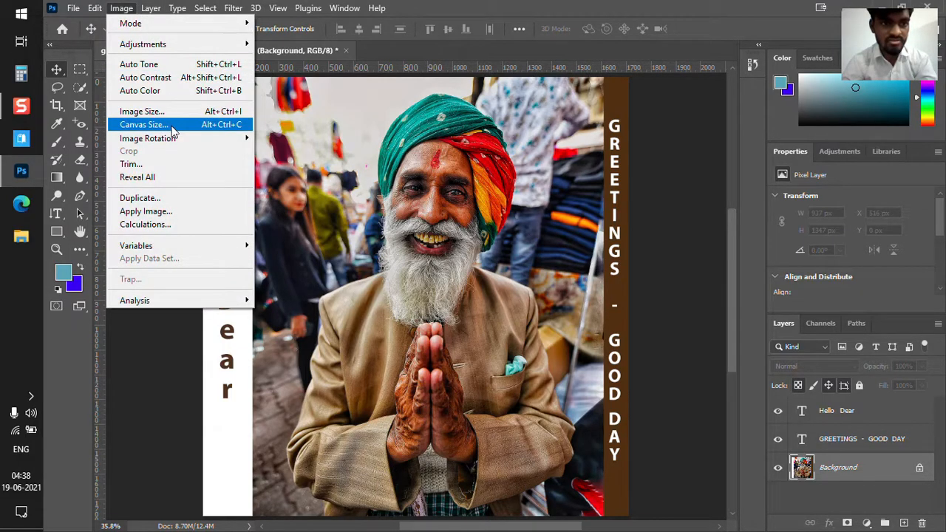
{"action": "mouse_move", "coordinate": [191, 46]}
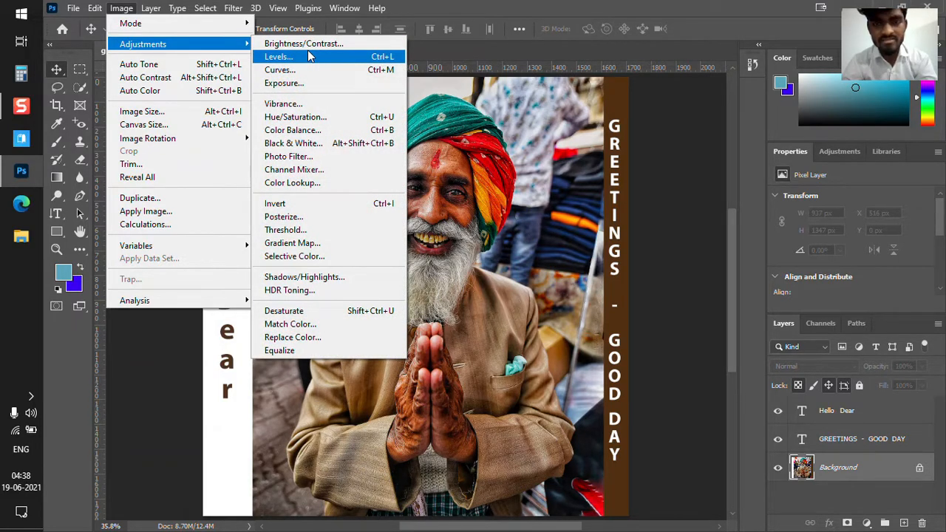
{"action": "left_click", "coordinate": [311, 118]}
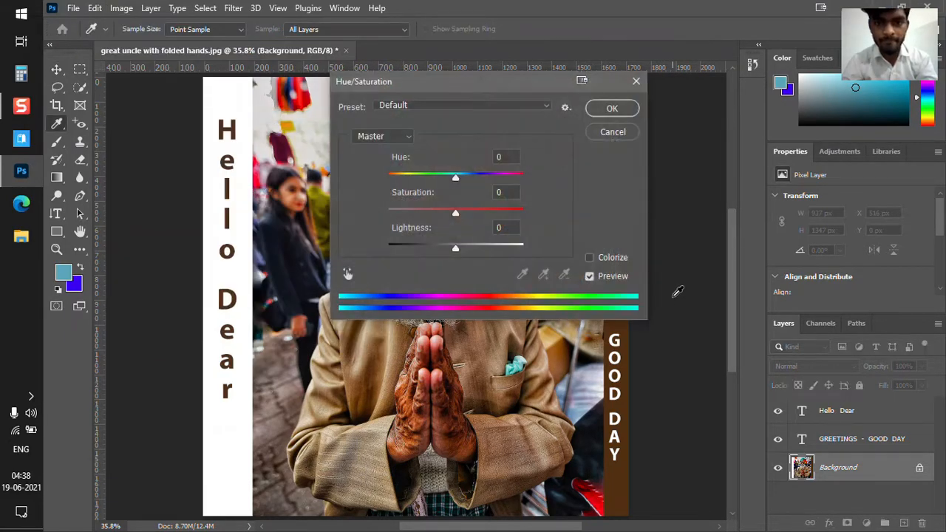
{"action": "left_click_drag", "start_coordinate": [418, 93], "coordinate": [631, 115]}
{"action": "left_click_drag", "start_coordinate": [671, 207], "coordinate": [692, 208]}
{"action": "mouse_move", "coordinate": [673, 242]}
{"action": "left_mouse_down"}
{"action": "mouse_move", "coordinate": [648, 245]}
{"action": "mouse_move", "coordinate": [658, 242]}
{"action": "left_mouse_up"}
{"action": "mouse_move", "coordinate": [671, 277]}
{"action": "left_mouse_down"}
{"action": "mouse_move", "coordinate": [700, 277]}
{"action": "mouse_move", "coordinate": [675, 278]}
{"action": "left_mouse_up"}
{"action": "left_click_drag", "start_coordinate": [660, 242], "coordinate": [678, 242]}
{"action": "left_click_drag", "start_coordinate": [692, 207], "coordinate": [683, 208]}
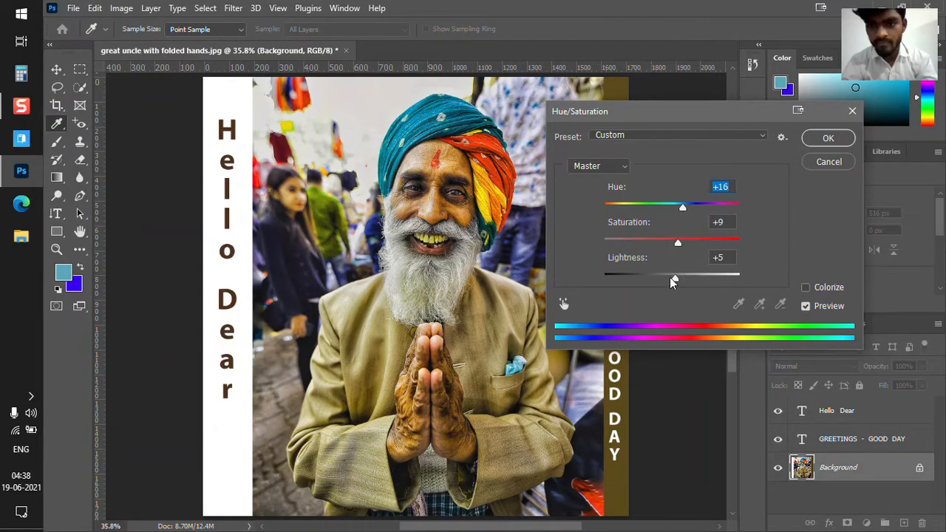
{"action": "left_click_drag", "start_coordinate": [675, 278], "coordinate": [668, 277]}
{"action": "left_click", "coordinate": [815, 139]}
- Undo the Hue/Saturation adjustment and the accidental paste of the blue rectangle, leaving no layer selected
{"action": "key", "text": "v"}
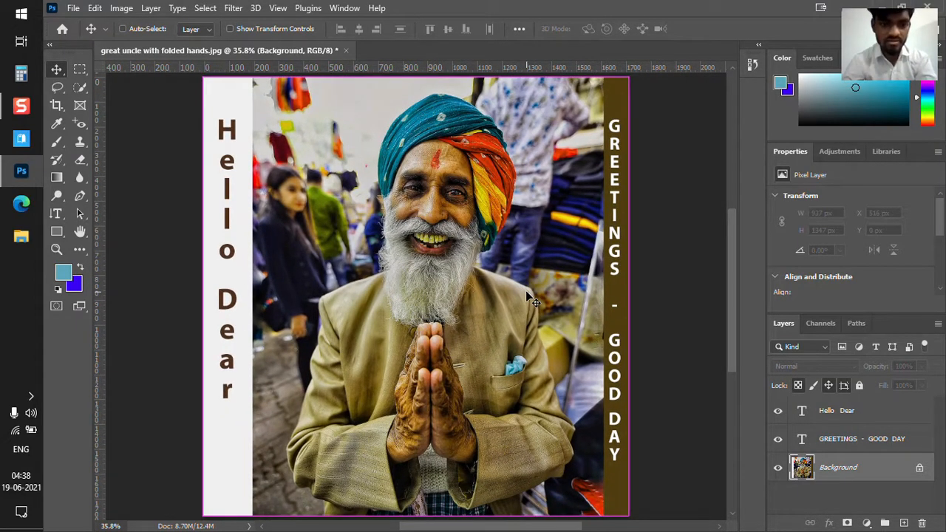
{"action": "left_click", "coordinate": [123, 29]}
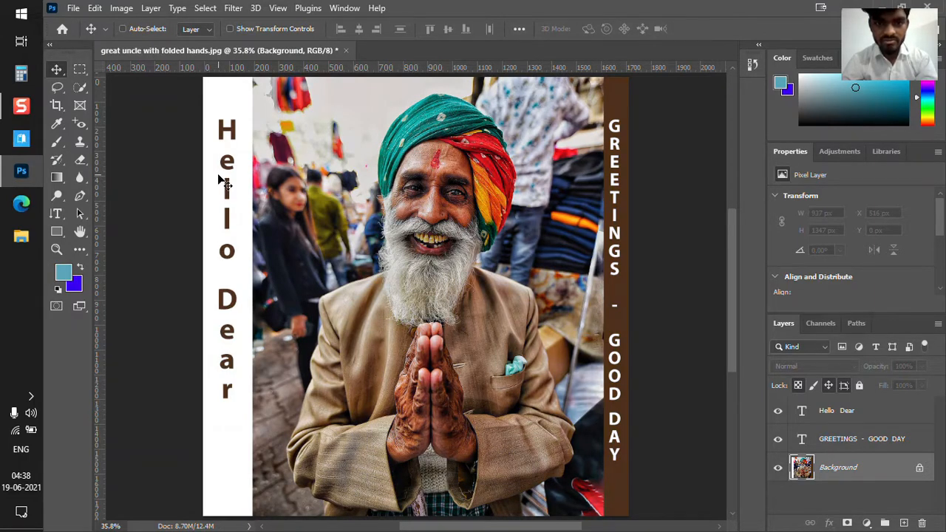
{"action": "key", "text": "ctrl+v"}
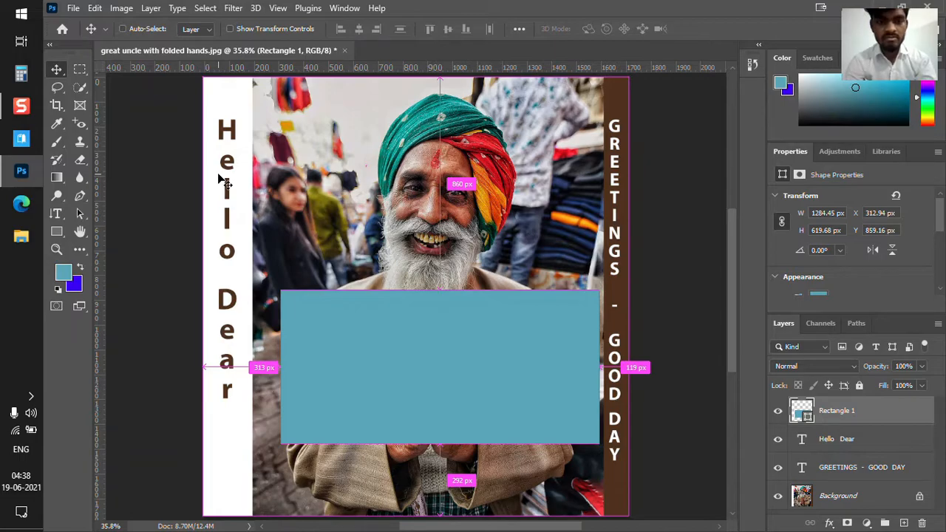
{"action": "key", "text": "ctrl+z"}
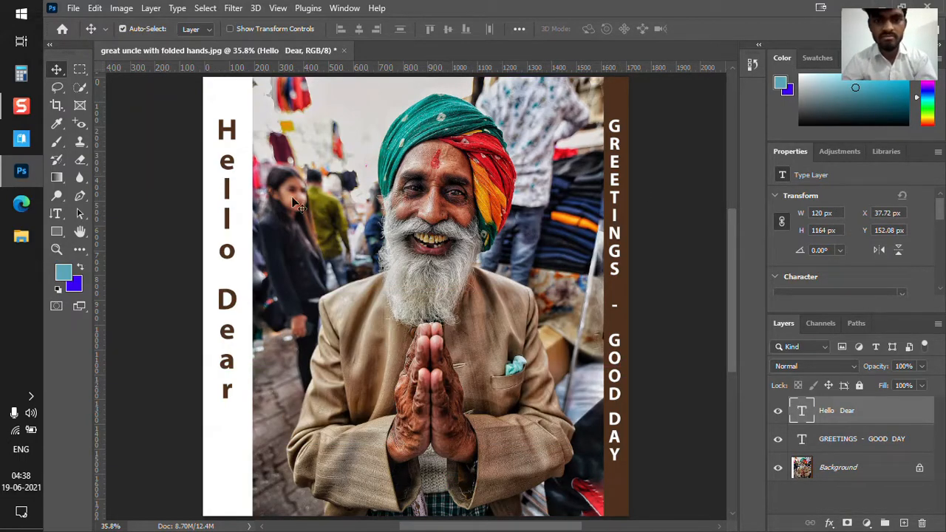
{"action": "left_click", "coordinate": [680, 195]}
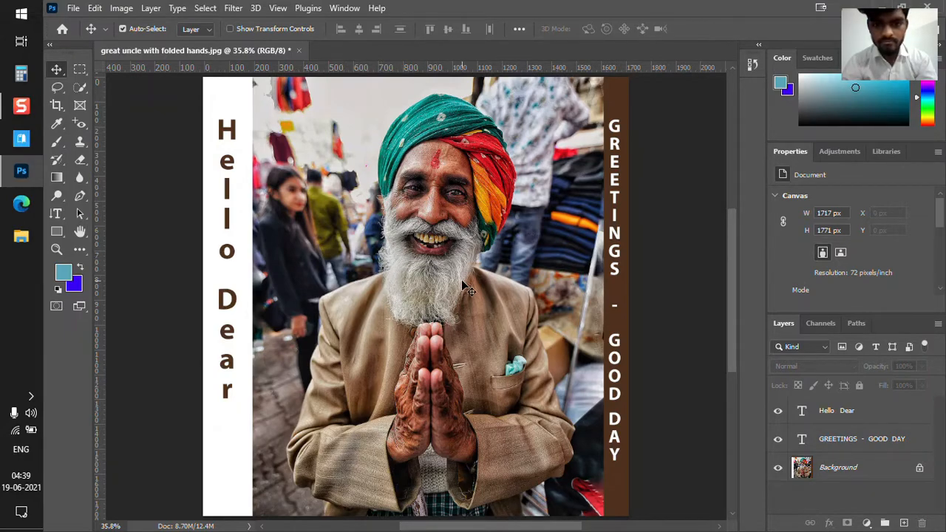
- Close great uncle with folded hands.jpg without saving its changes
{"action": "scroll", "coordinate": [444, 266], "scroll_direction": "down", "scroll_amount": 2}
{"action": "scroll", "coordinate": [480, 259], "scroll_direction": "up", "scroll_amount": 2}
{"action": "scroll", "coordinate": [554, 247], "scroll_direction": "down", "scroll_amount": 1}
{"action": "scroll", "coordinate": [572, 244], "scroll_direction": "up", "scroll_amount": 1}
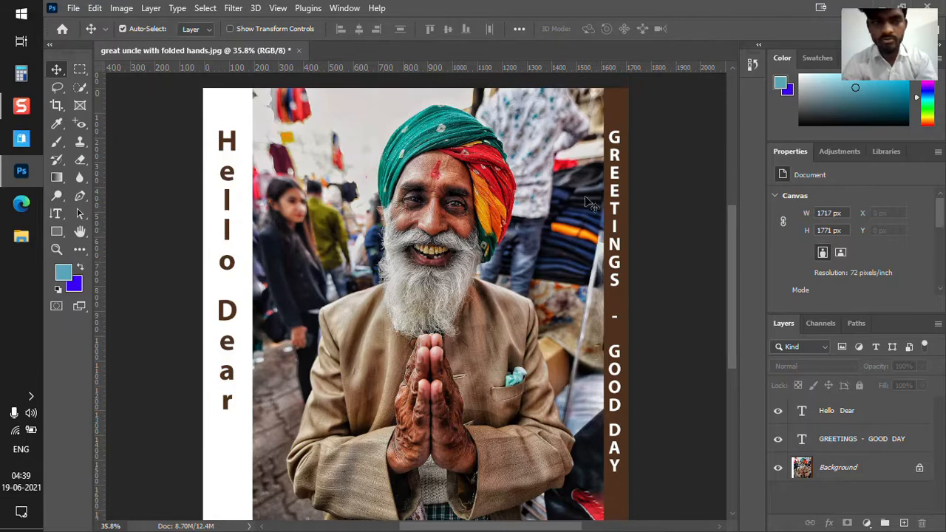
{"action": "left_click", "coordinate": [300, 51]}
{"action": "left_click", "coordinate": [488, 210]}
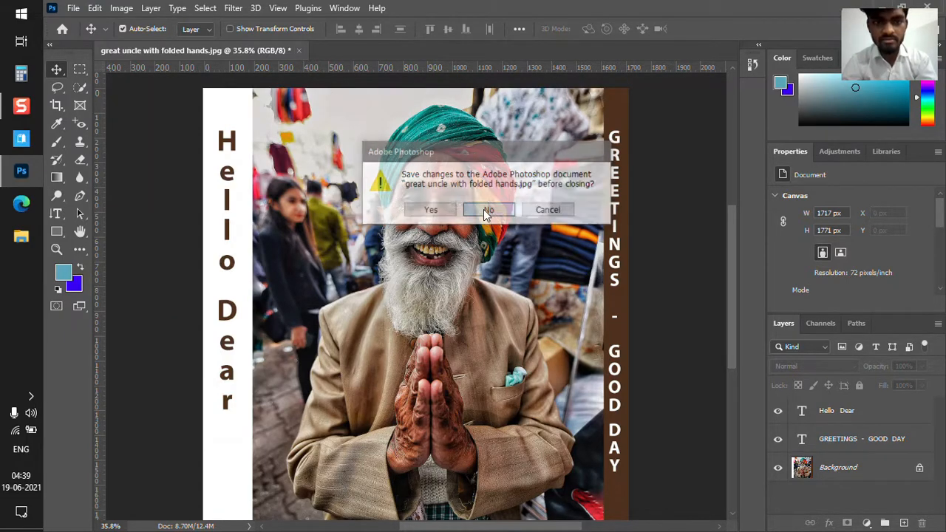
- Open the image "young lady in black" from the Material > 1 folder
{"action": "left_click", "coordinate": [73, 8]}
{"action": "left_click", "coordinate": [83, 37]}
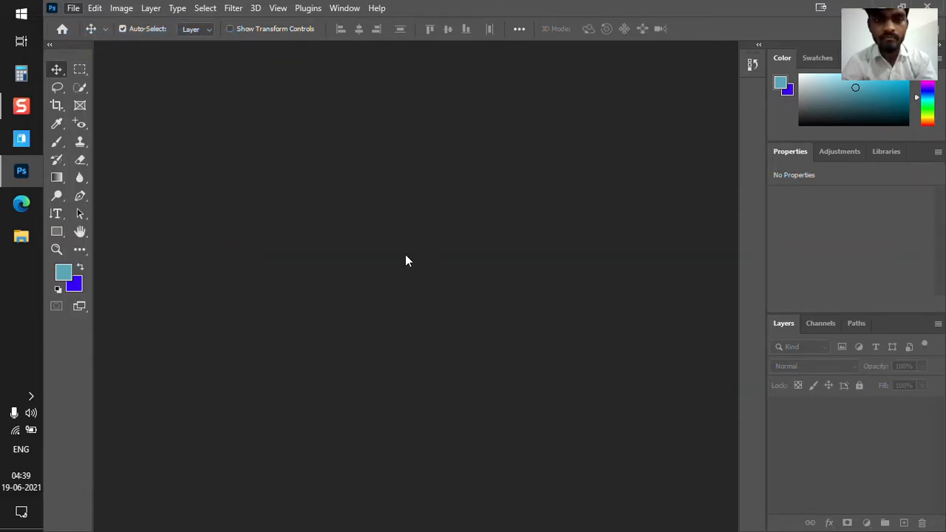
{"action": "left_click", "coordinate": [300, 199]}
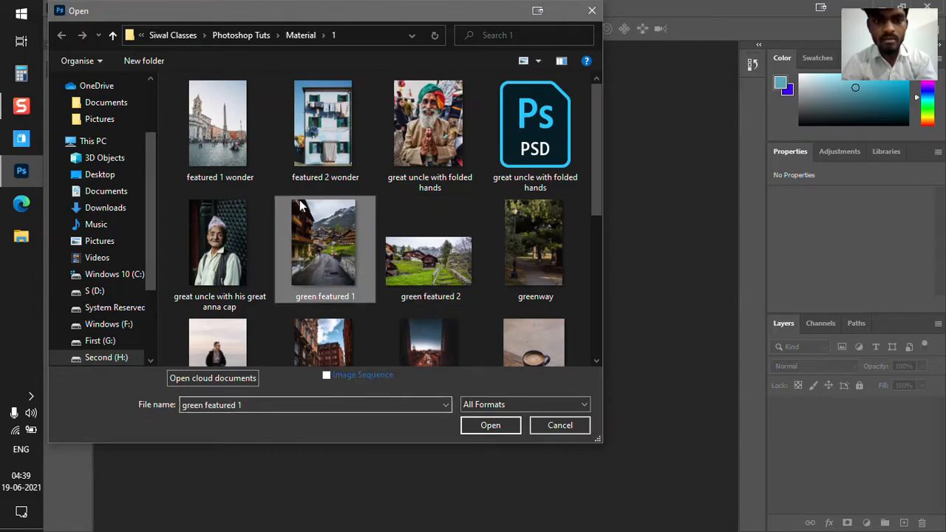
{"action": "scroll", "coordinate": [436, 212], "scroll_direction": "down", "scroll_amount": 1}
{"action": "scroll", "coordinate": [436, 212], "scroll_direction": "up", "scroll_amount": 1}
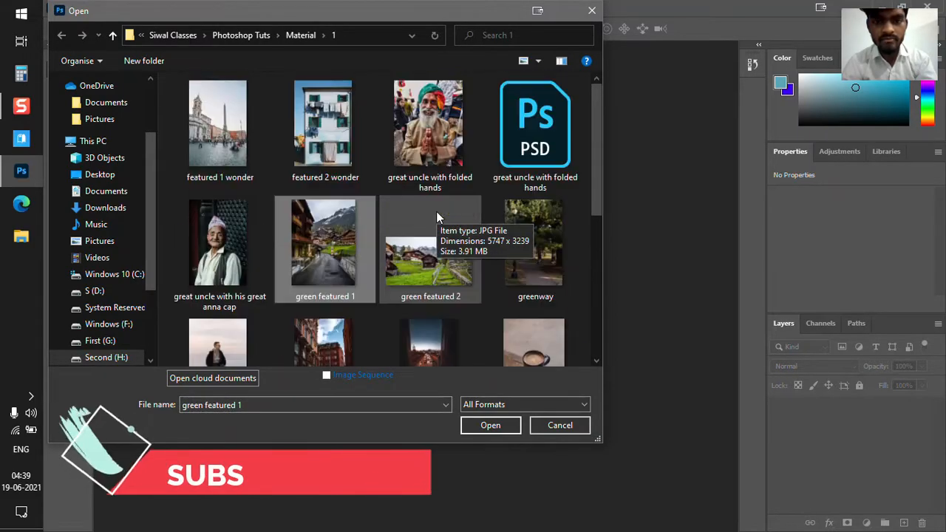
{"action": "scroll", "coordinate": [437, 211], "scroll_direction": "down", "scroll_amount": 2}
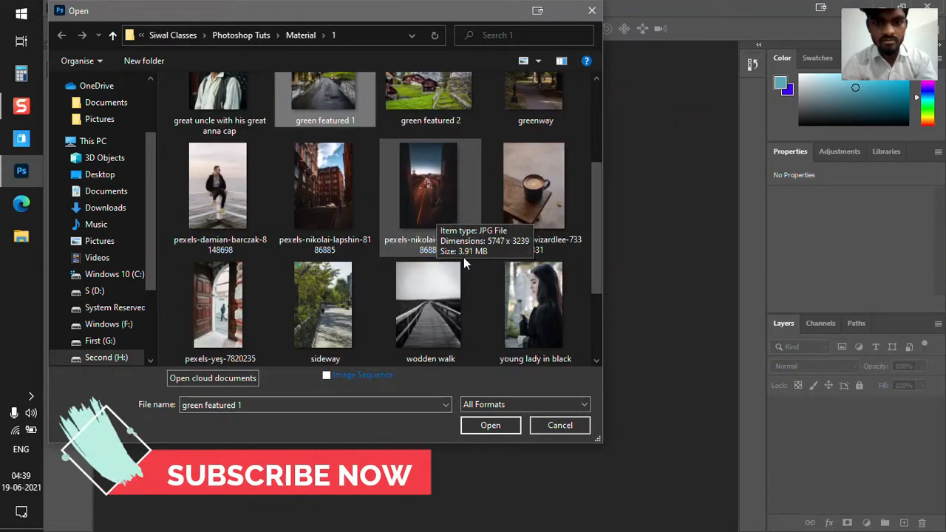
{"action": "left_click", "coordinate": [525, 297]}
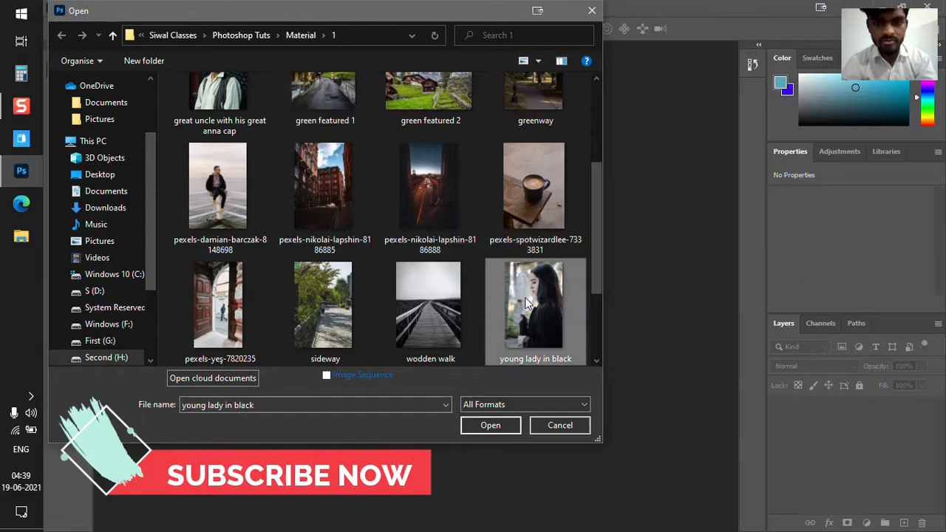
{"action": "left_click", "coordinate": [486, 427]}
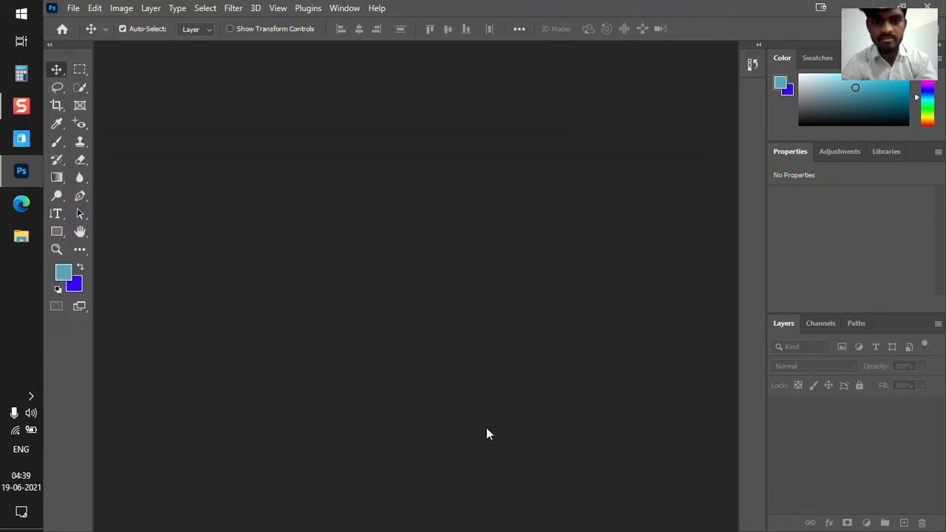
- Select a wide rectangular area across the woman's face and hair with the Rectangular Marquee tool
{"action": "key", "text": "ctrl"}
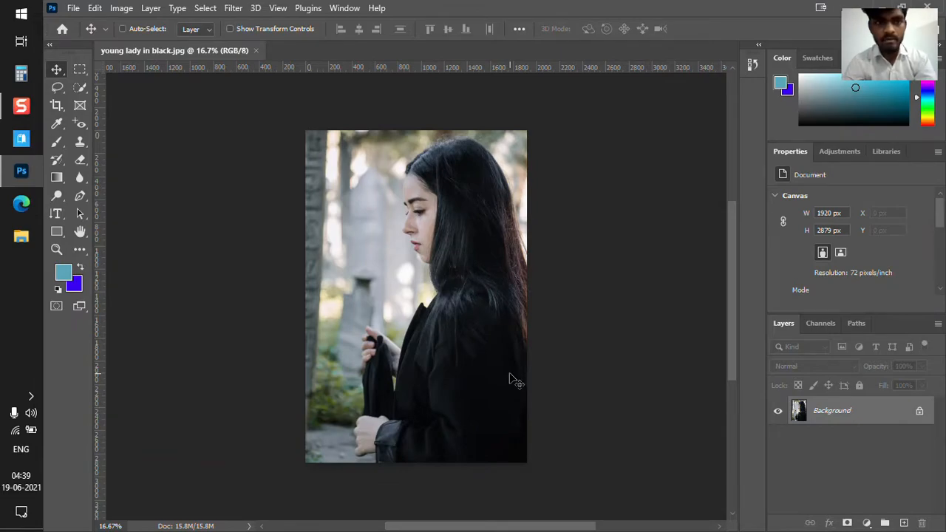
{"action": "scroll", "coordinate": [516, 381], "scroll_direction": "up", "scroll_amount": 1}
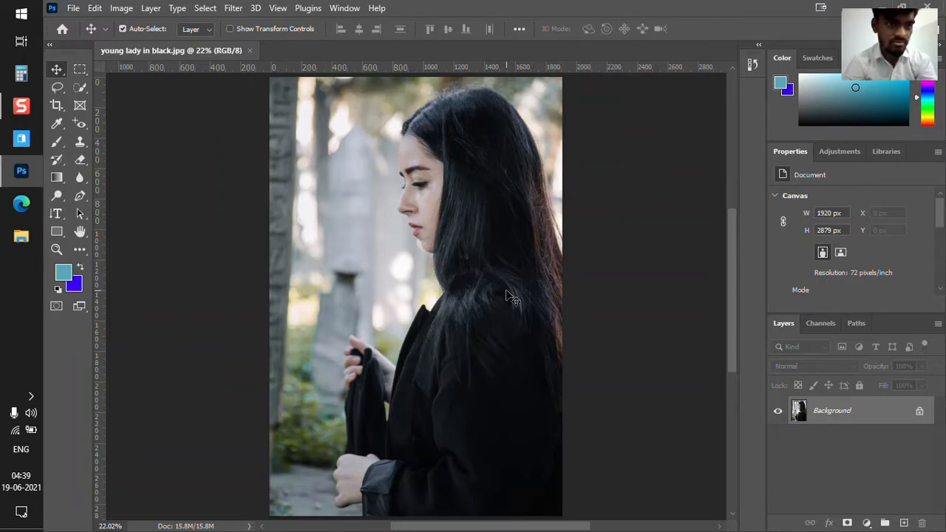
{"action": "left_click", "coordinate": [81, 70]}
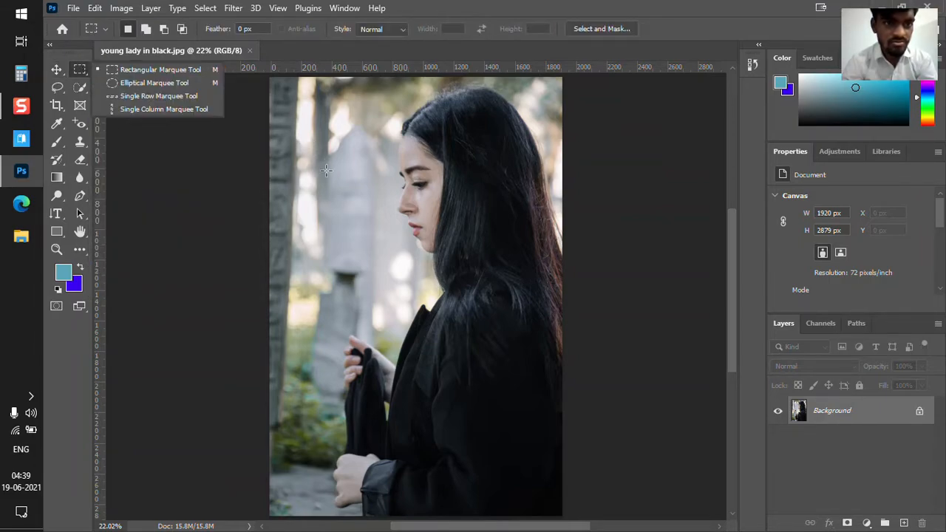
{"action": "left_click_drag", "start_coordinate": [333, 158], "coordinate": [538, 249]}
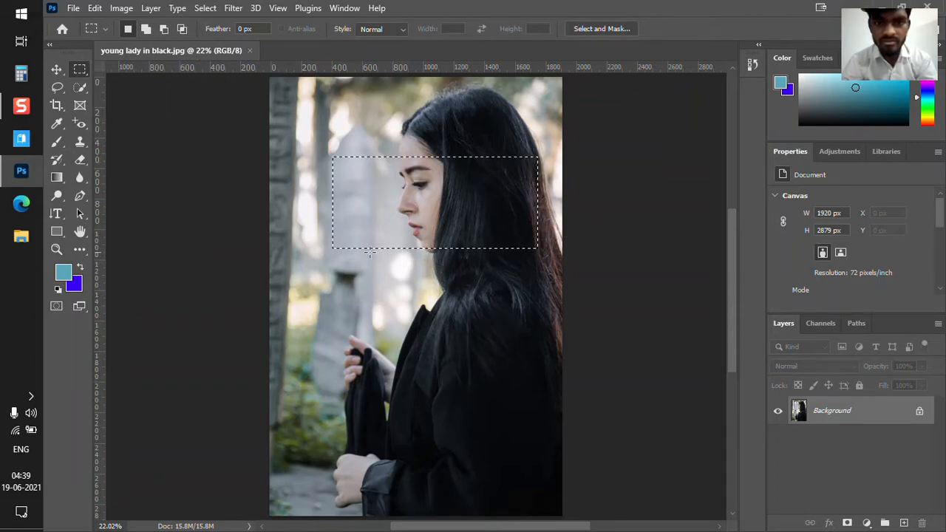
- Look through the Lasso and Quick Selection tool variants and return to the Rectangular Marquee tool
{"action": "left_click", "coordinate": [62, 87]}
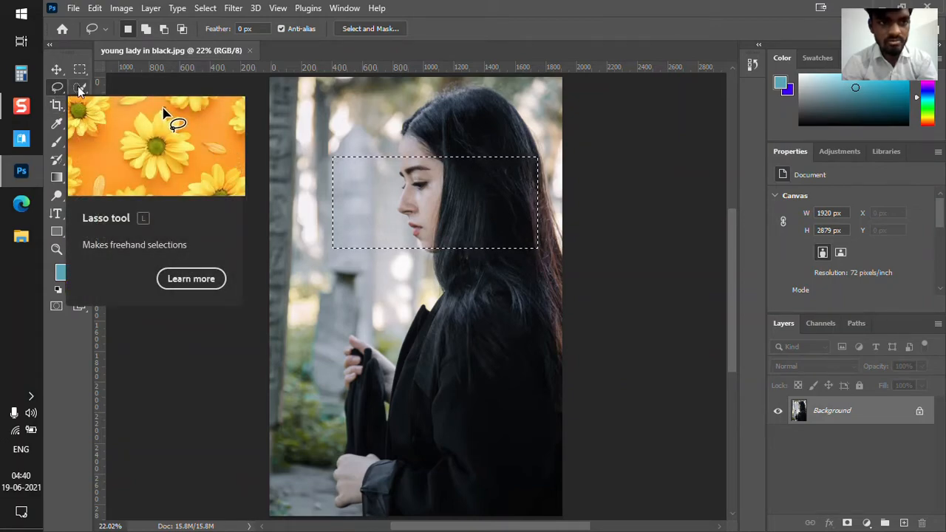
{"action": "right_click", "coordinate": [80, 89]}
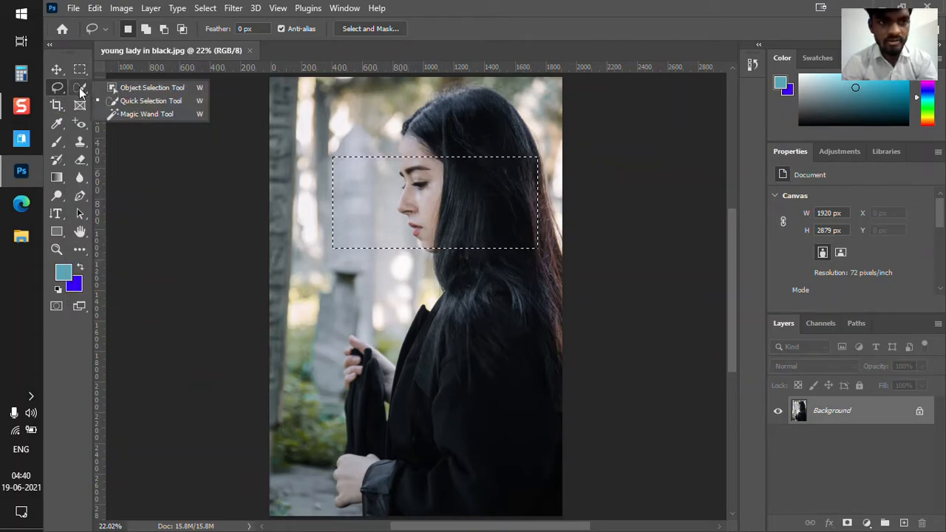
{"action": "left_click", "coordinate": [130, 101]}
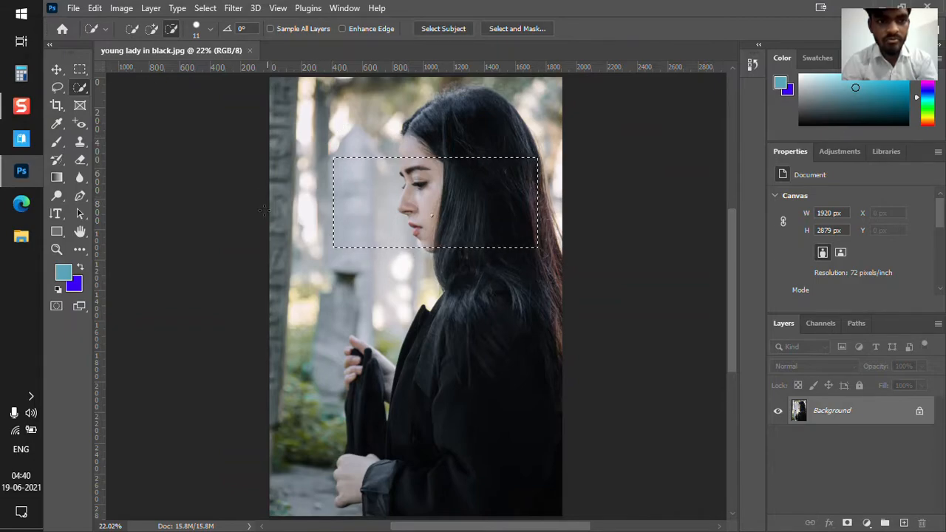
{"action": "key", "text": "v"}
{"action": "left_click", "coordinate": [64, 87]}
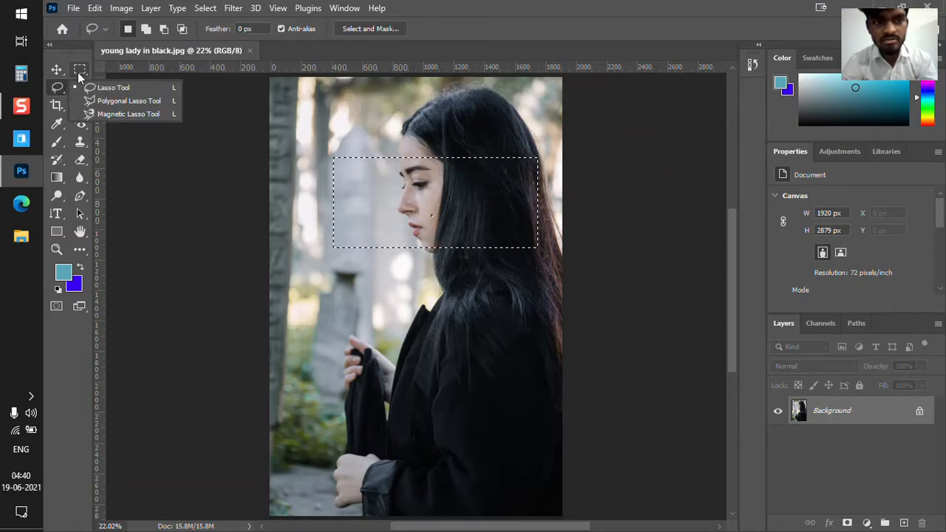
{"action": "left_click", "coordinate": [79, 72]}
{"action": "left_click", "coordinate": [80, 73]}
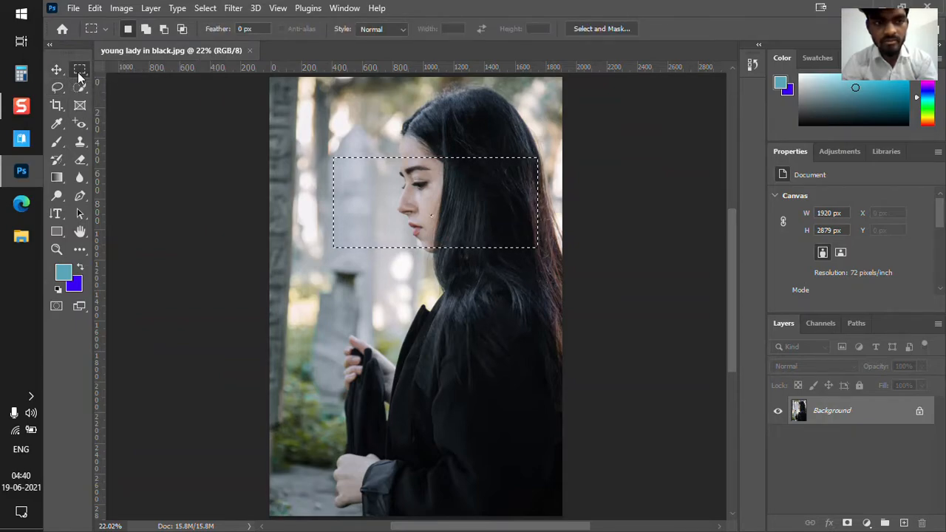
- Look over the Quick Selection, Lasso and Rectangular Marquee tool groups, ending with the Quick Selection tool
{"action": "left_click", "coordinate": [79, 88]}
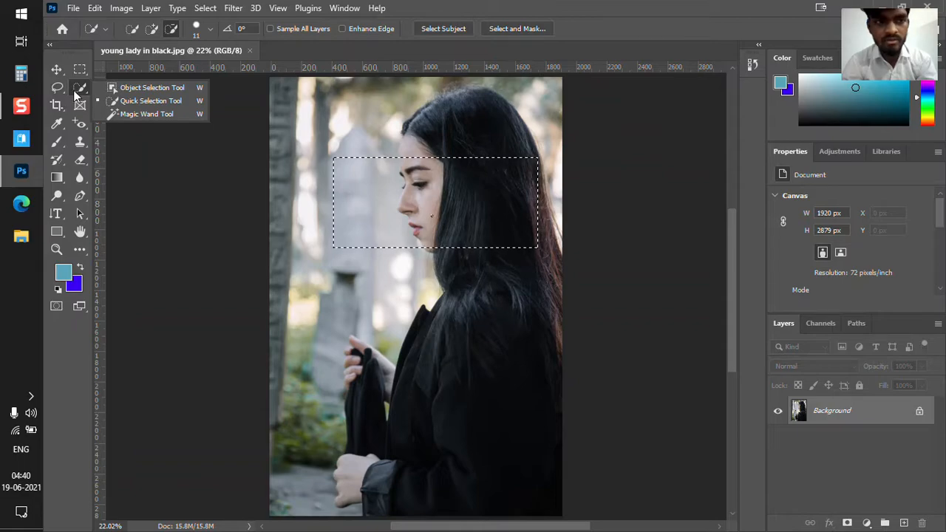
{"action": "left_click", "coordinate": [61, 88]}
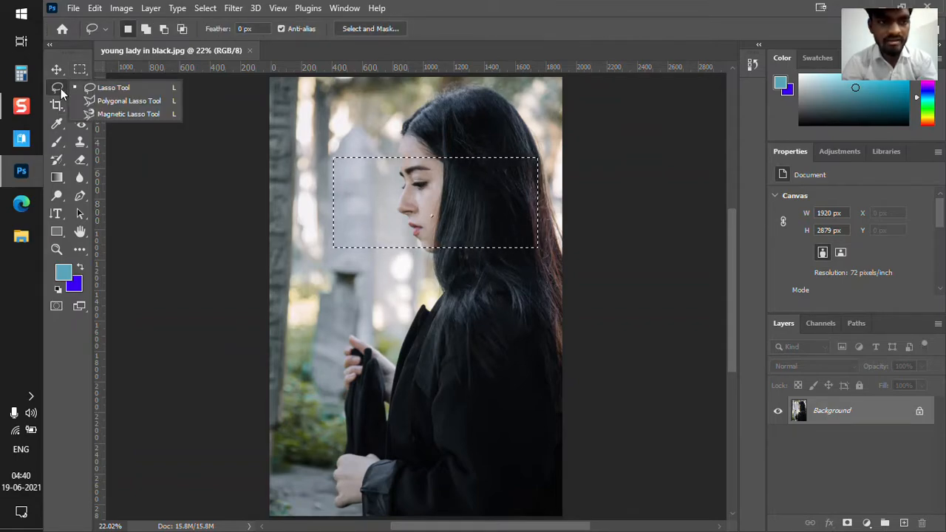
{"action": "left_click", "coordinate": [78, 70]}
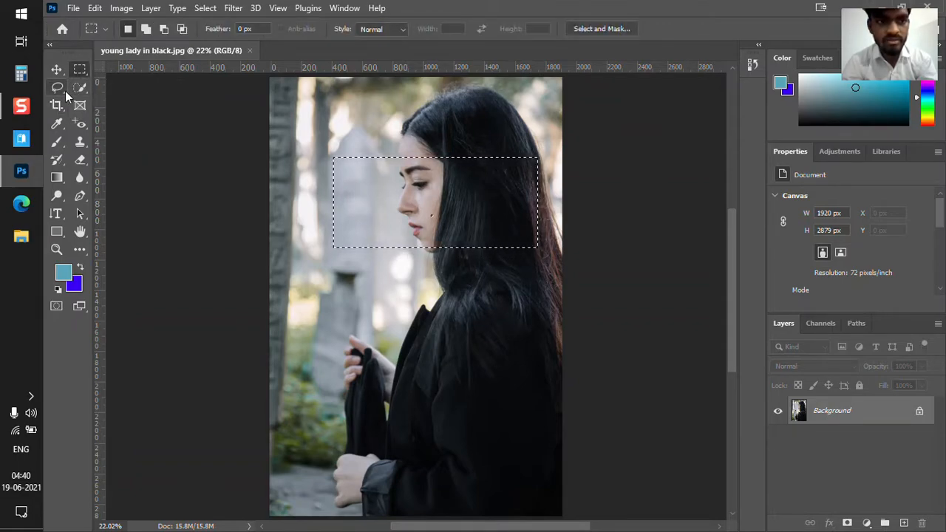
{"action": "left_click", "coordinate": [75, 89]}
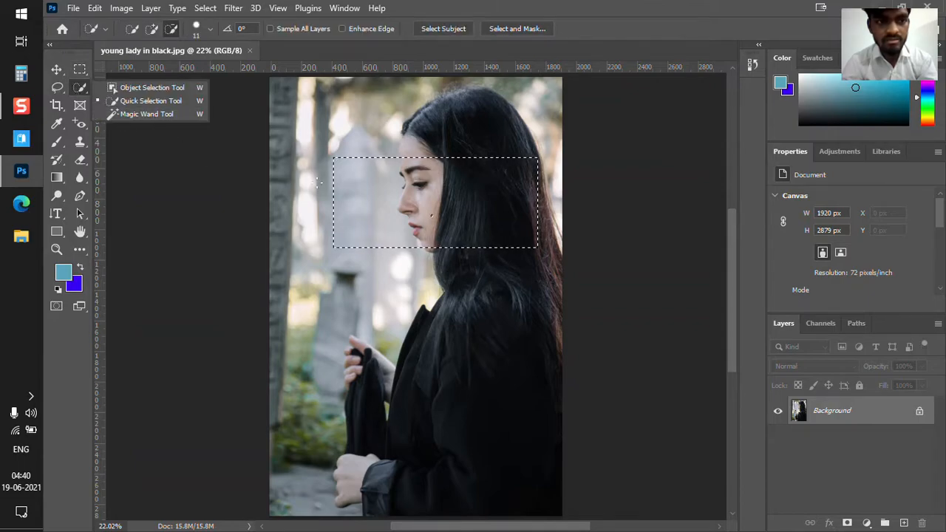
{"action": "left_click", "coordinate": [157, 128]}
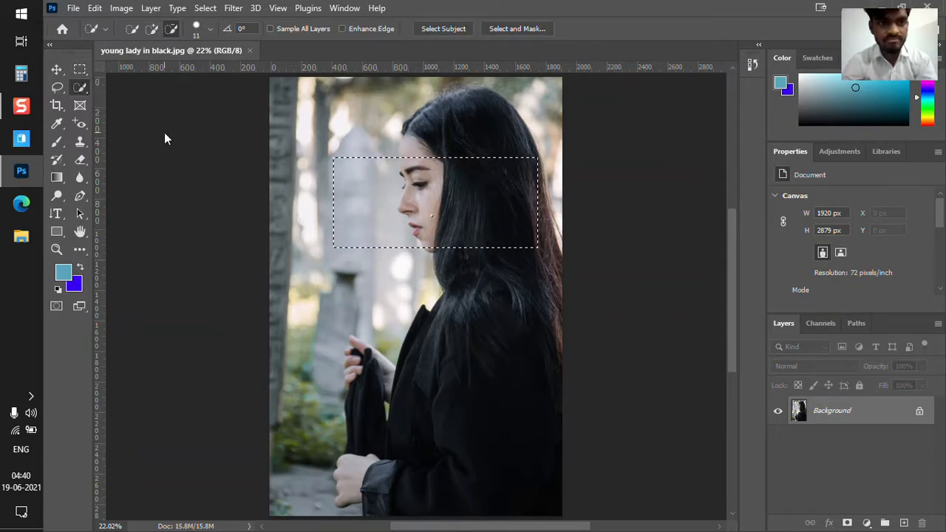
- Try to shift the selected face area down and to the left with the Move tool, and undo the move
{"action": "left_click", "coordinate": [55, 71]}
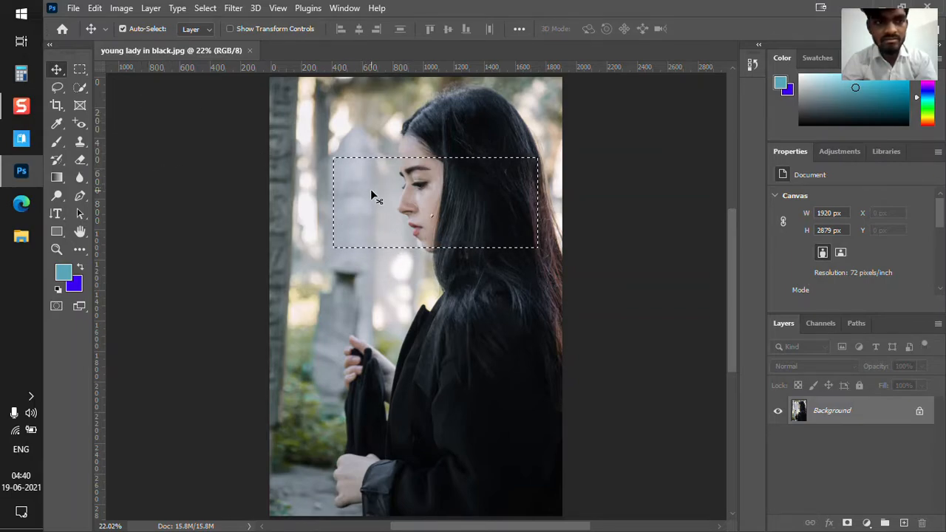
{"action": "left_click_drag", "start_coordinate": [413, 190], "coordinate": [376, 238]}
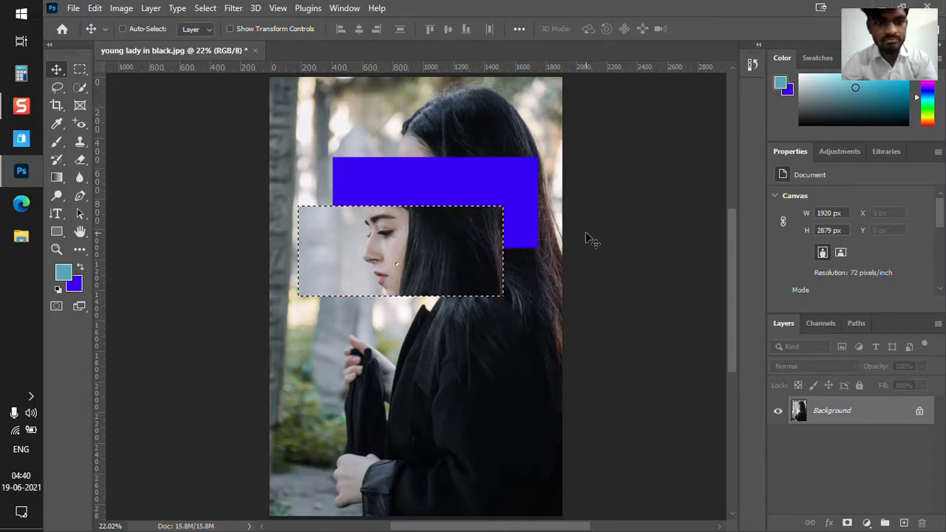
{"action": "key", "text": "ctrl+z"}
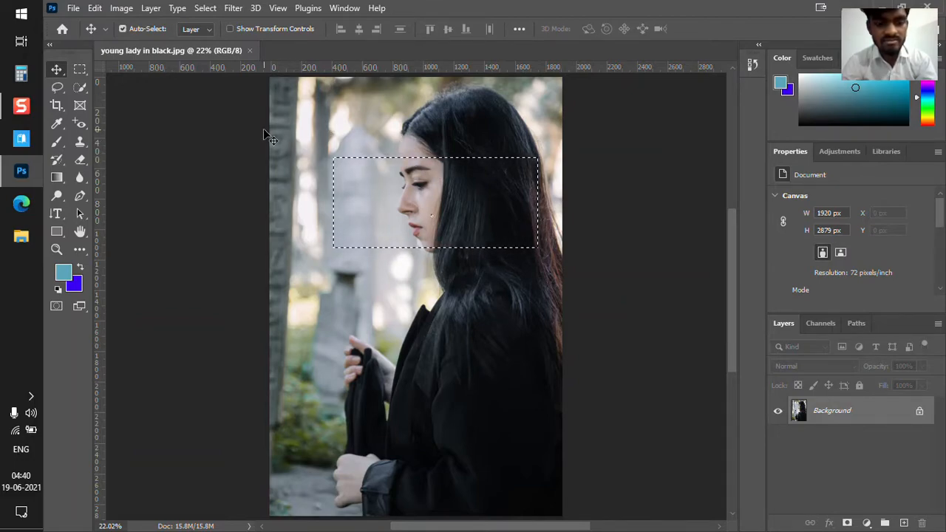
- Clear the rectangular selection and activate the Quick Selection tool
{"action": "key", "text": "ctrl"}
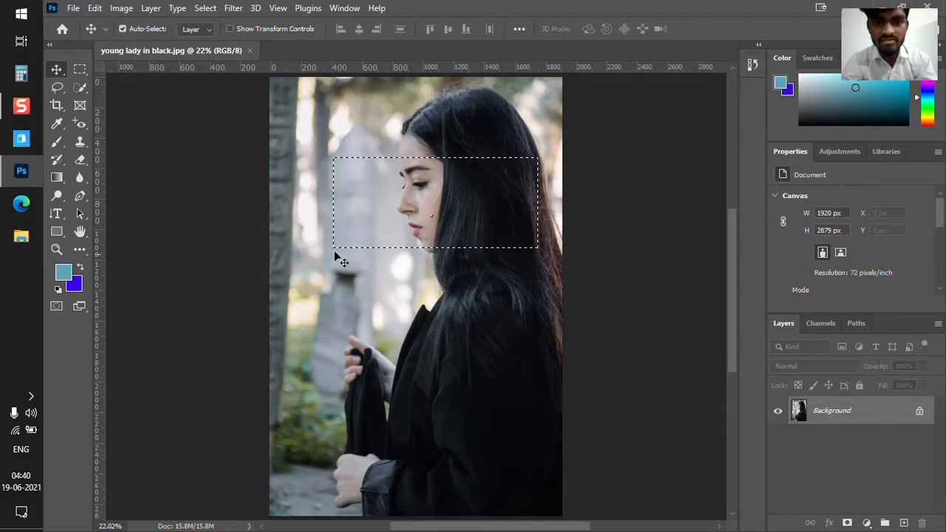
{"action": "key", "text": "ctrl+d"}
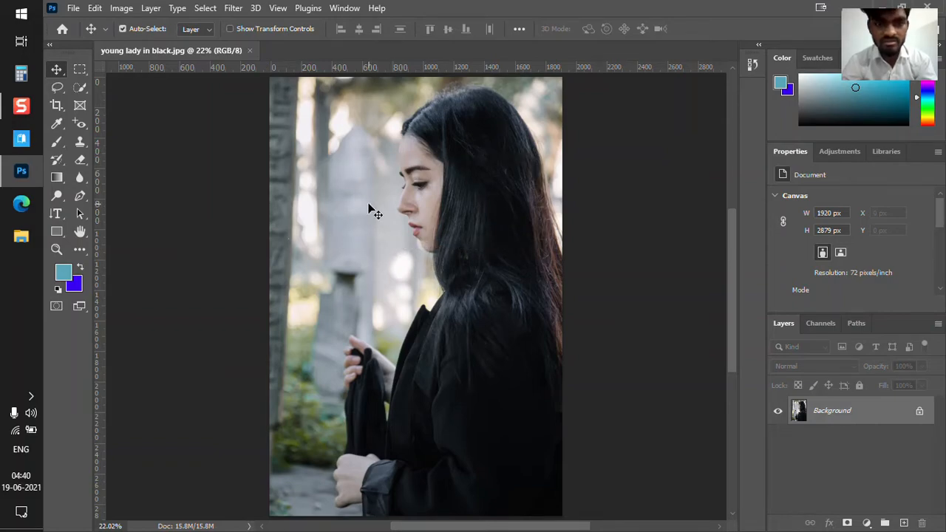
{"action": "left_click", "coordinate": [78, 94]}
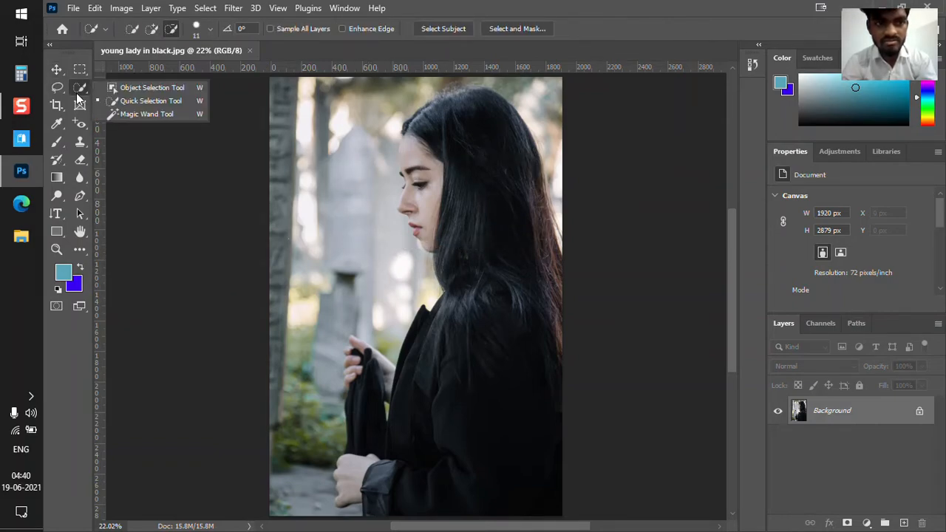
{"action": "left_click", "coordinate": [77, 94]}
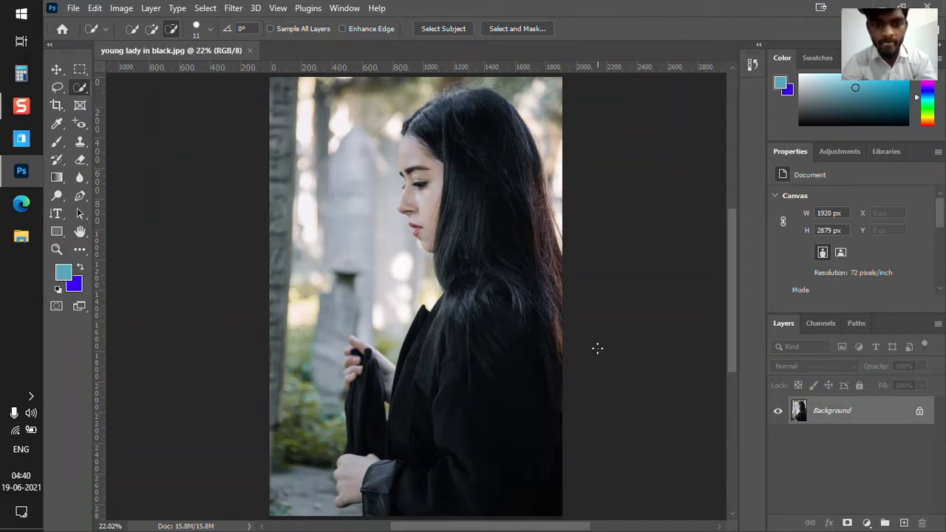
- Examine the portrait up close from the face down to the hands and sleeve, and return to the whole image
{"action": "scroll", "coordinate": [582, 320], "scroll_direction": "down", "scroll_amount": 1}
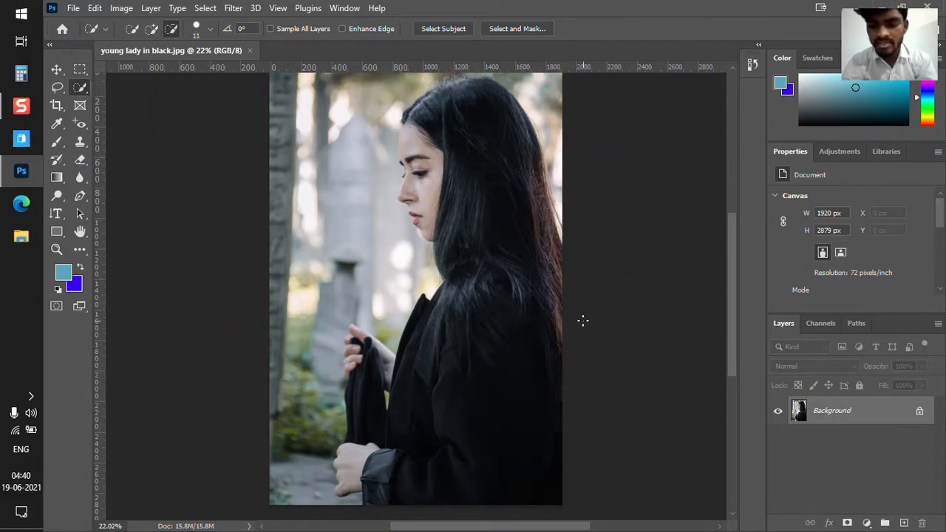
{"action": "key", "text": "ctrl+plus"}
{"action": "key", "text": "ctrl+plus"}
{"action": "key", "text": "ctrl+plus"}
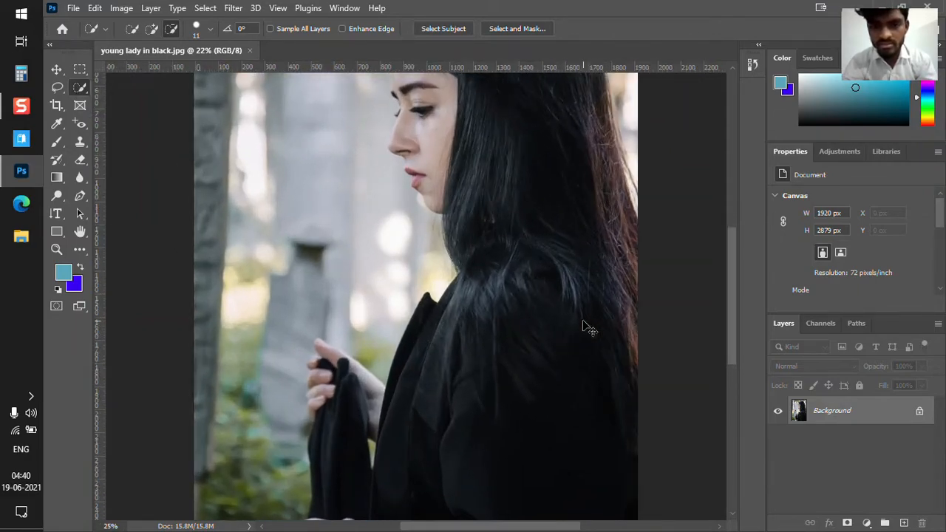
{"action": "key", "text": "ctrl+plus"}
{"action": "scroll", "coordinate": [569, 298], "scroll_direction": "down", "scroll_amount": 8}
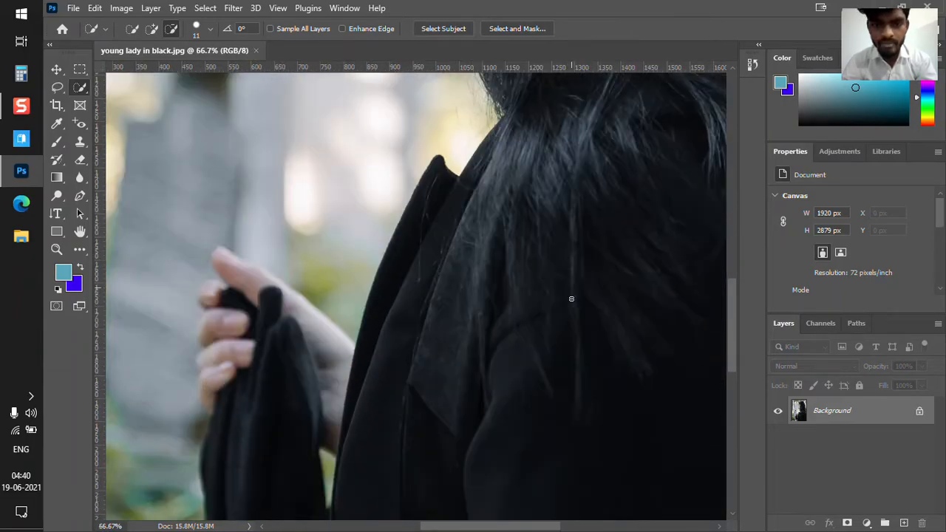
{"action": "scroll", "coordinate": [573, 301], "scroll_direction": "down", "scroll_amount": 4}
{"action": "key", "text": "ctrl+plus"}
{"action": "key", "text": "ctrl+minus"}
{"action": "key", "text": "ctrl+minus"}
{"action": "key", "text": "ctrl+minus"}
{"action": "key", "text": "ctrl+minus"}
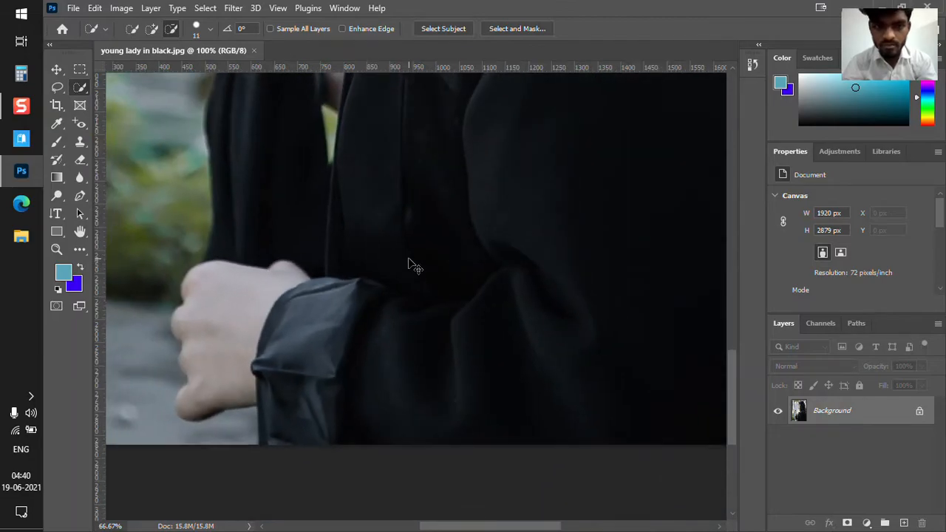
{"action": "scroll", "coordinate": [415, 268], "scroll_direction": "up", "scroll_amount": 5}
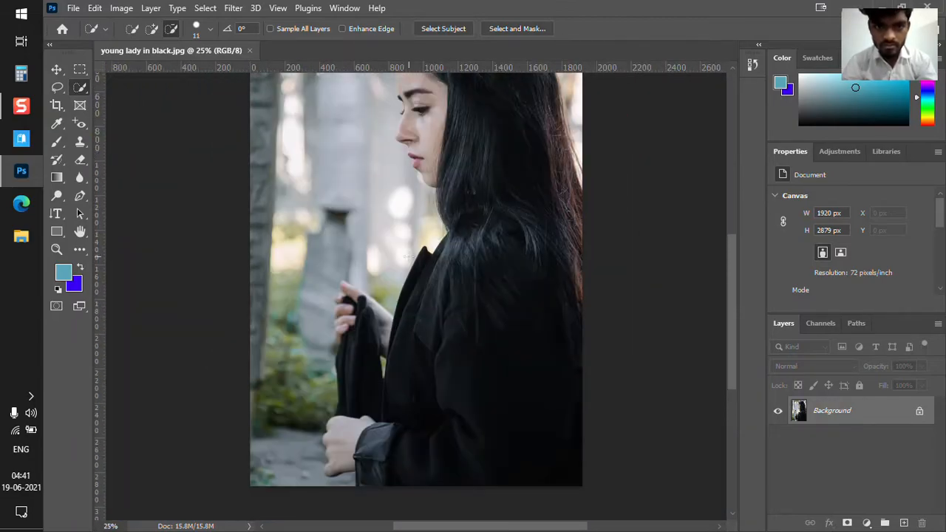
{"action": "scroll", "coordinate": [408, 256], "scroll_direction": "down", "scroll_amount": 1}
{"action": "scroll", "coordinate": [408, 255], "scroll_direction": "up", "scroll_amount": 3}
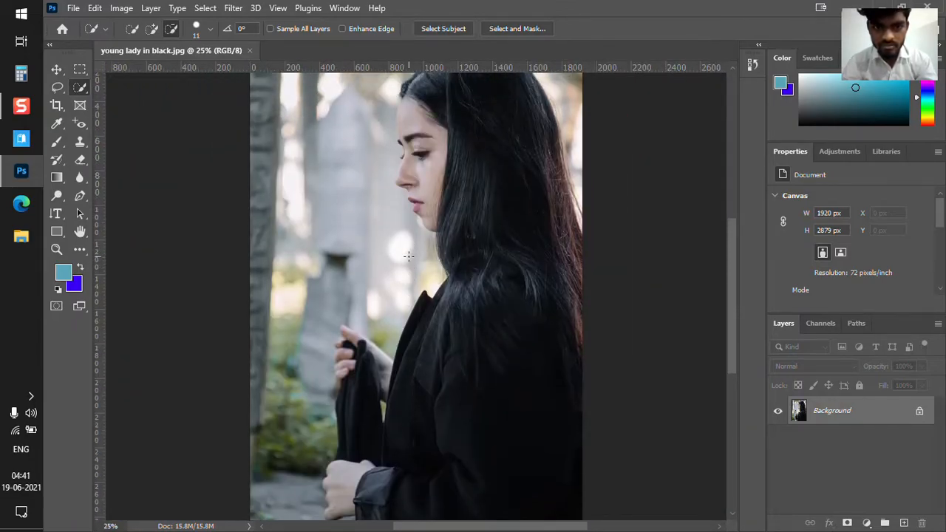
{"action": "scroll", "coordinate": [408, 256], "scroll_direction": "down", "scroll_amount": 2}
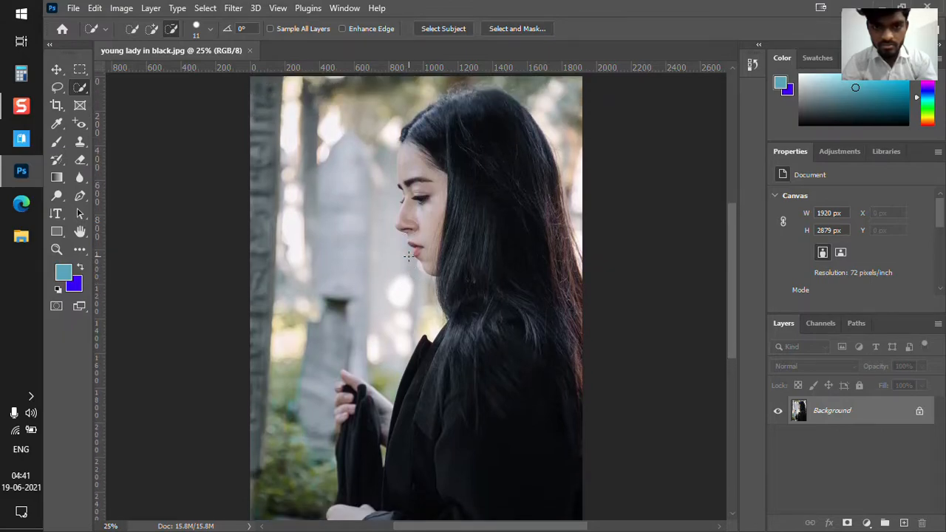
{"action": "scroll", "coordinate": [408, 255], "scroll_direction": "up", "scroll_amount": 1}
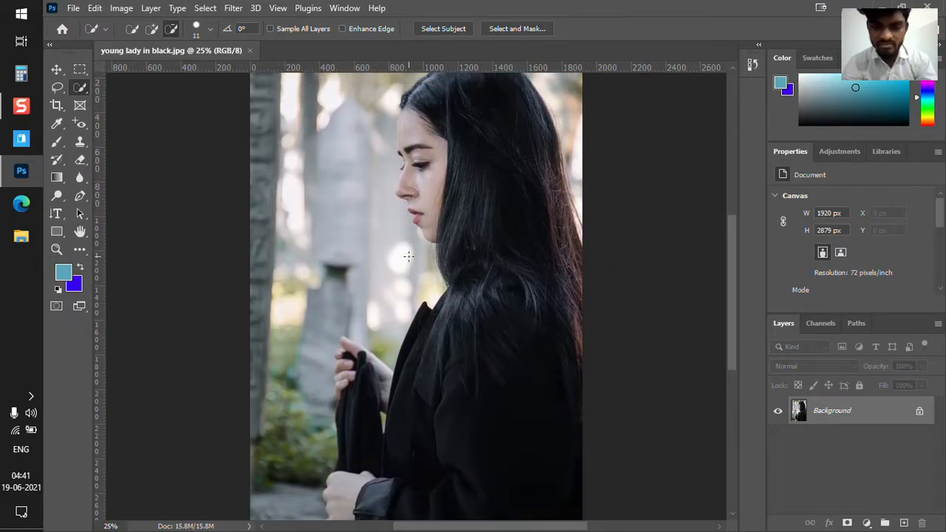
{"action": "scroll", "coordinate": [408, 255], "scroll_direction": "down", "scroll_amount": 1}
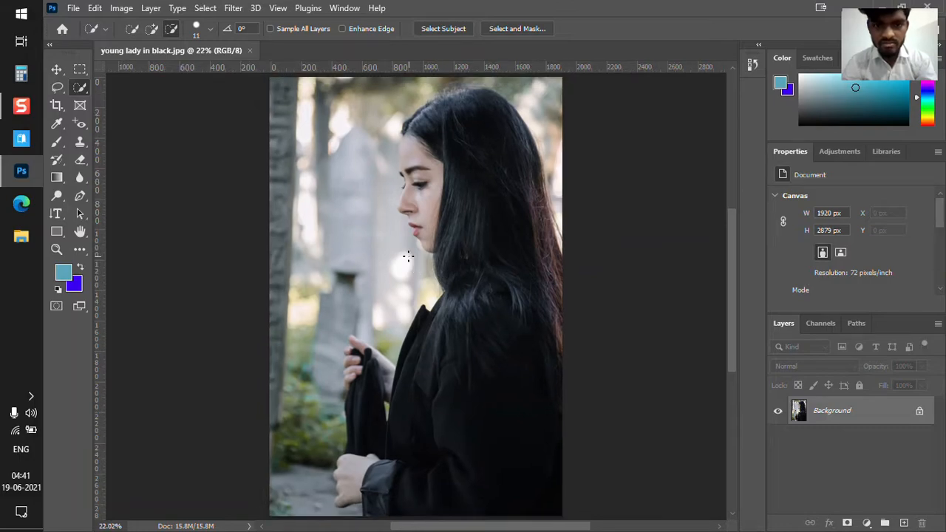
{"action": "scroll", "coordinate": [450, 233], "scroll_direction": "up", "scroll_amount": 1}
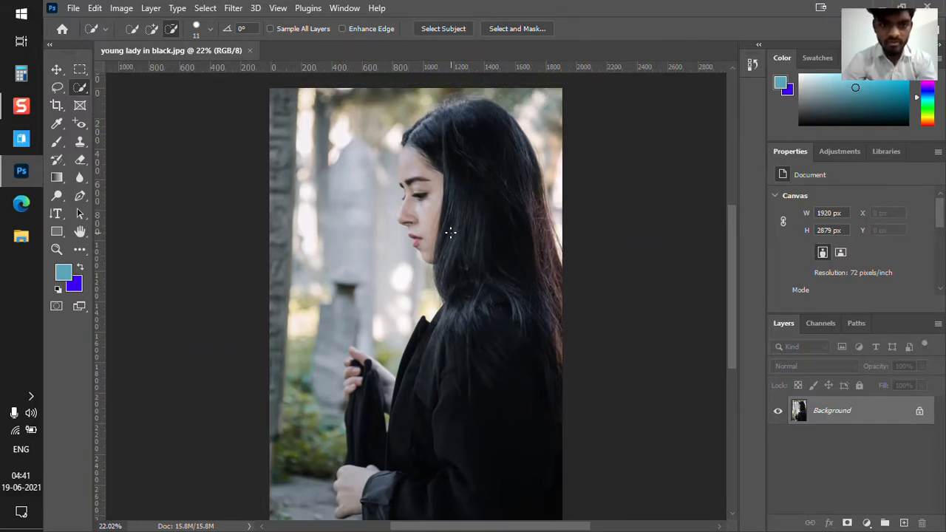
{"action": "scroll", "coordinate": [465, 312], "scroll_direction": "down", "scroll_amount": 1}
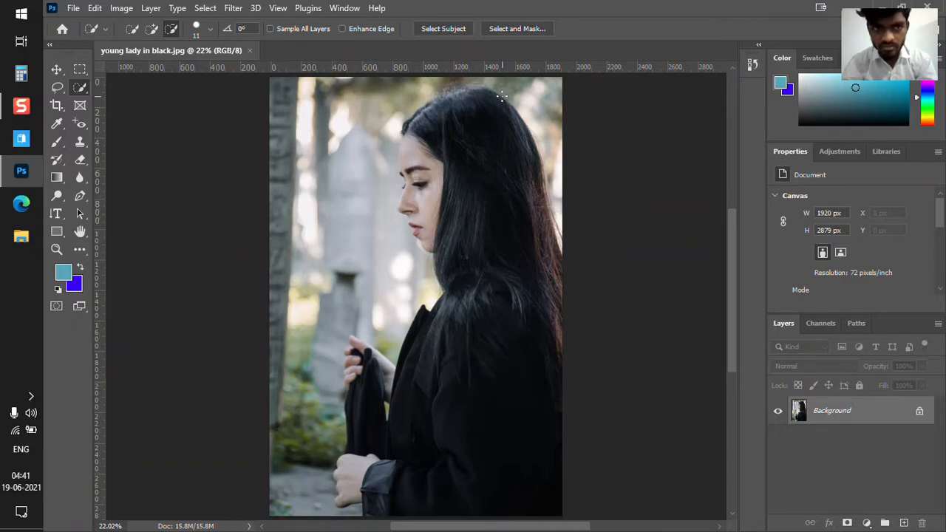
- Select the woman's hair, black coat and raised hand with the Quick Selection tool
{"action": "mouse_move", "coordinate": [502, 97]}
{"action": "left_mouse_down"}
{"action": "mouse_move", "coordinate": [526, 124]}
{"action": "mouse_move", "coordinate": [449, 189]}
{"action": "mouse_move", "coordinate": [473, 218]}
{"action": "mouse_move", "coordinate": [483, 257]}
{"action": "left_mouse_up"}
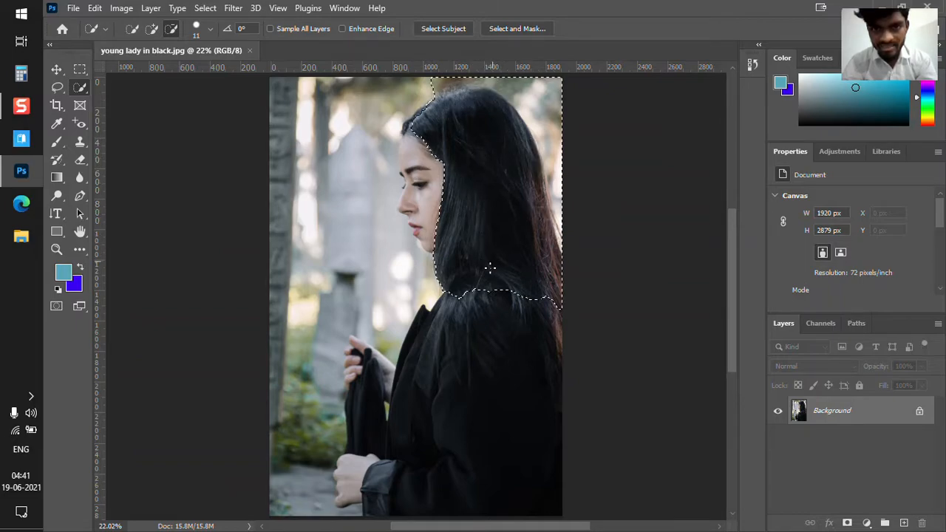
{"action": "left_click_drag", "start_coordinate": [491, 292], "coordinate": [494, 369]}
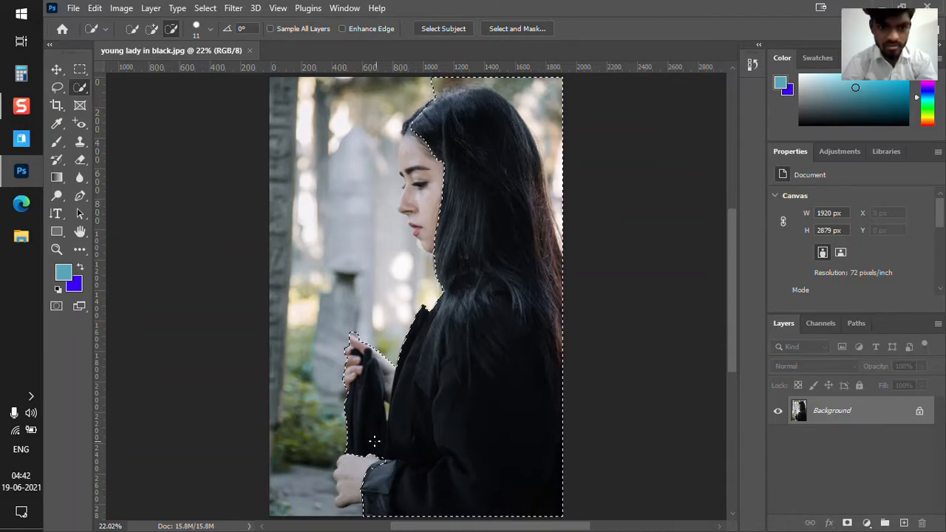
- Set the Quick Selection brush to add to the selection and include the whole lower hand, filling its unselected gaps
{"action": "left_click", "coordinate": [152, 30]}
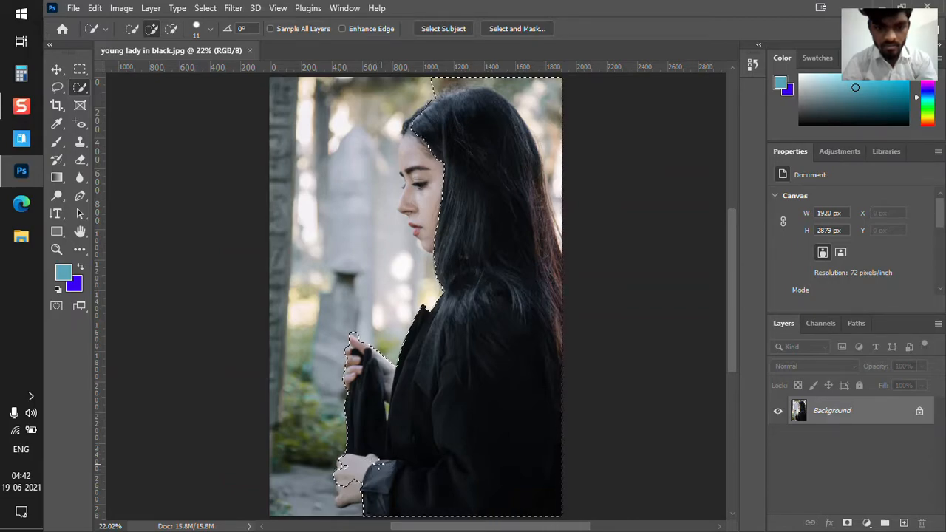
{"action": "key", "text": "ctrl+plus"}
{"action": "key", "text": "ctrl+plus"}
{"action": "key", "text": "ctrl+plus"}
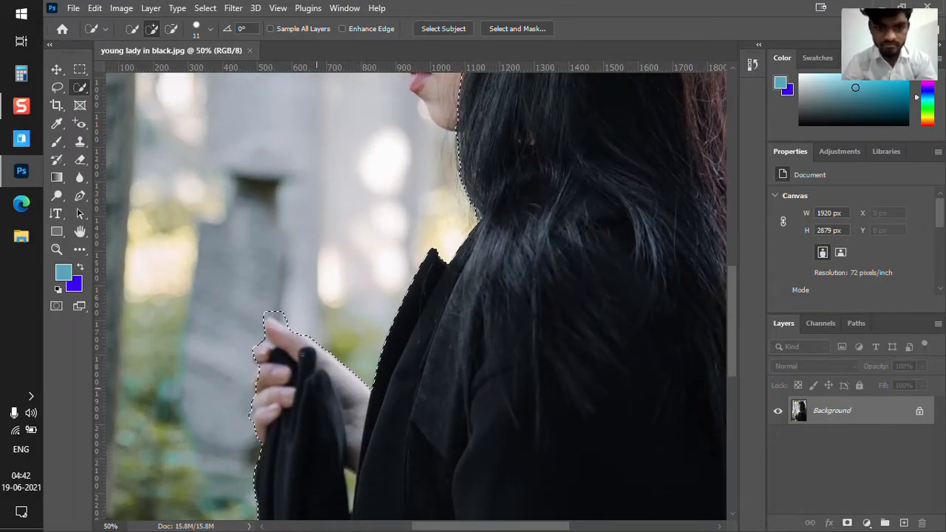
{"action": "scroll", "coordinate": [301, 355], "scroll_direction": "down", "scroll_amount": 10}
{"action": "left_click_drag", "start_coordinate": [264, 337], "coordinate": [275, 313]}
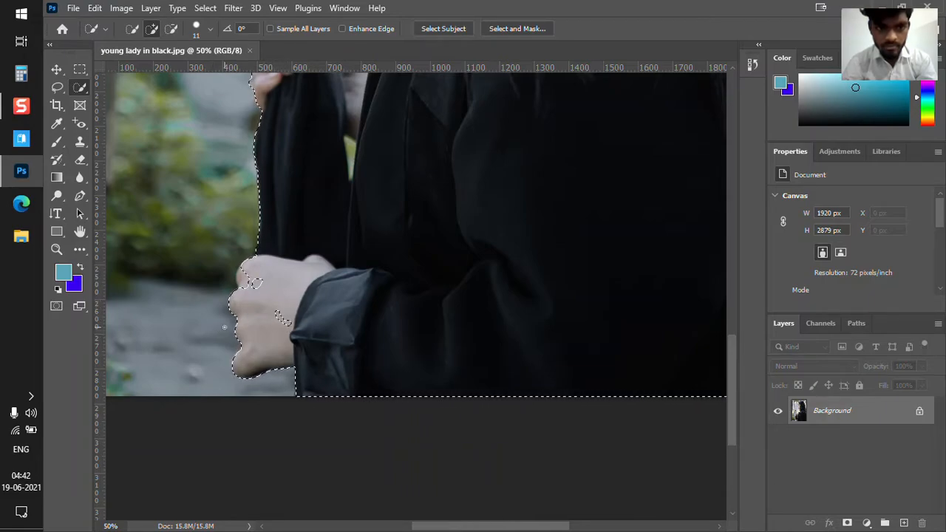
{"action": "left_click", "coordinate": [289, 326]}
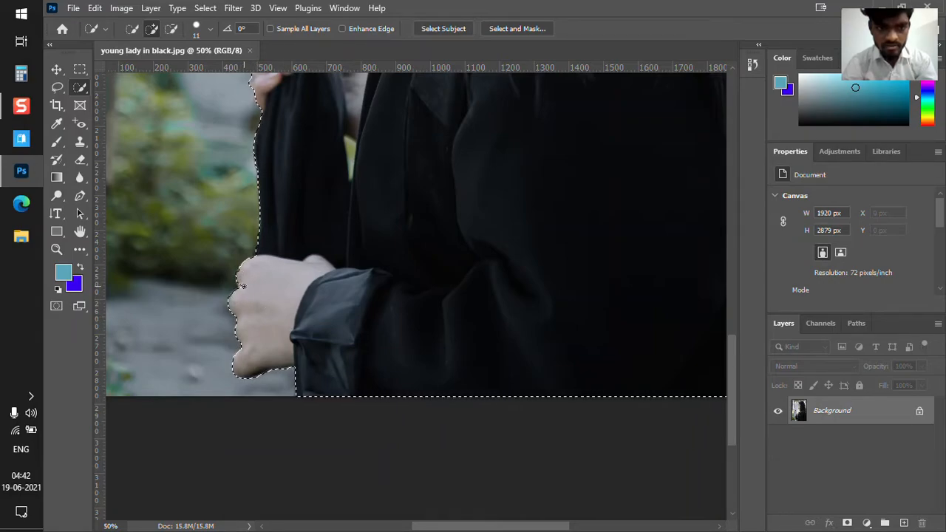
- Add the front of the hair and the woman's whole face to the selection with the Quick Selection tool
{"action": "scroll", "coordinate": [298, 278], "scroll_direction": "up", "scroll_amount": 5}
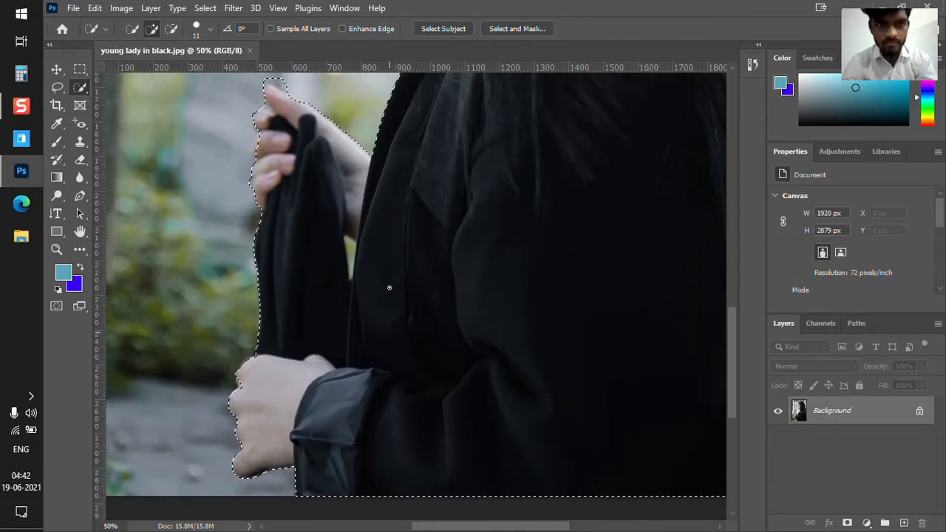
{"action": "scroll", "coordinate": [390, 285], "scroll_direction": "up", "scroll_amount": 1}
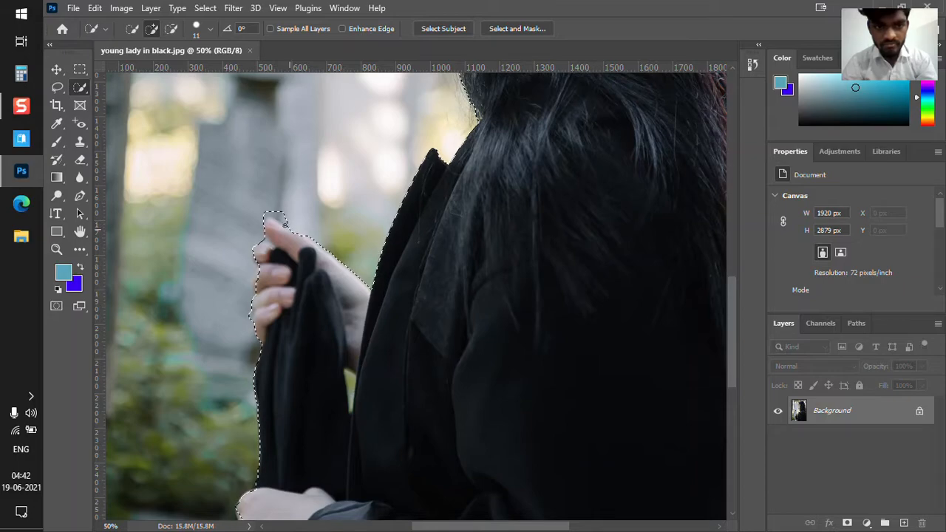
{"action": "scroll", "coordinate": [605, 290], "scroll_direction": "up", "scroll_amount": 2}
{"action": "scroll", "coordinate": [605, 291], "scroll_direction": "up", "scroll_amount": 7}
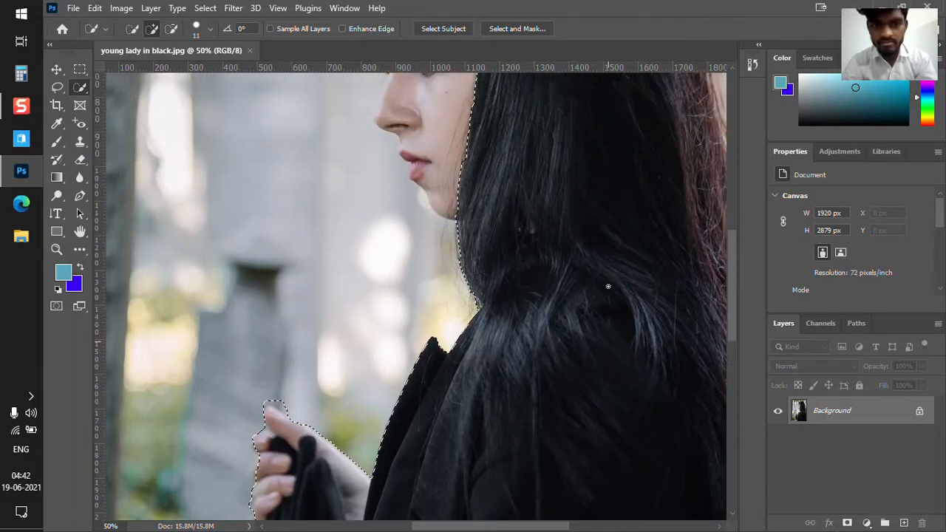
{"action": "scroll", "coordinate": [610, 286], "scroll_direction": "up", "scroll_amount": 2}
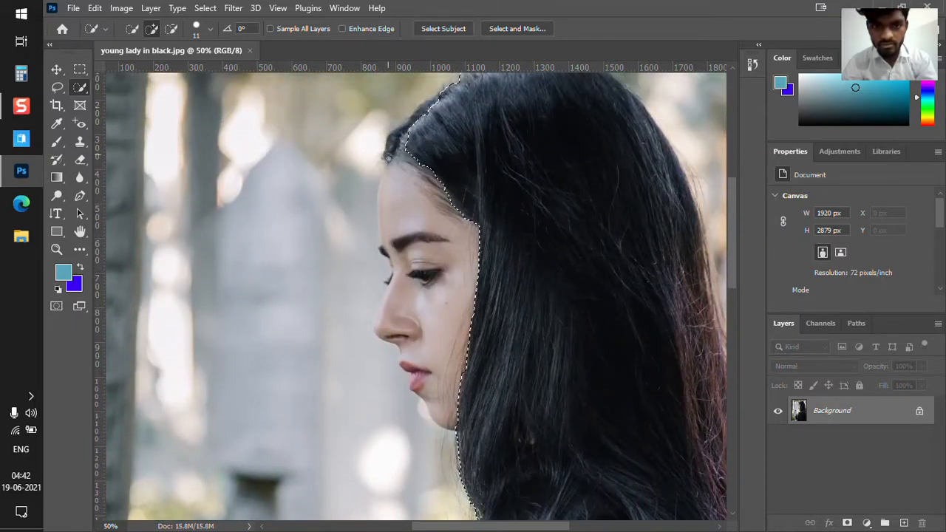
{"action": "scroll", "coordinate": [535, 139], "scroll_direction": "up", "scroll_amount": 2}
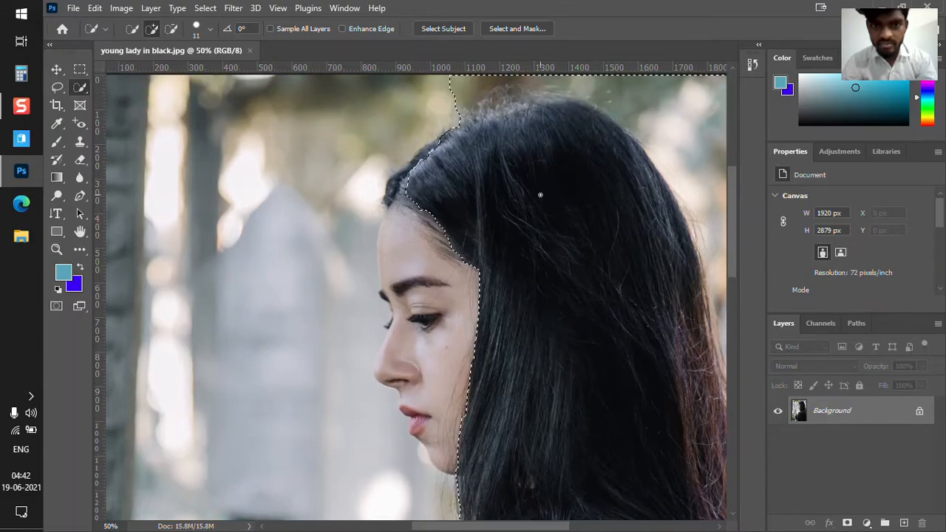
{"action": "scroll", "coordinate": [601, 212], "scroll_direction": "down", "scroll_amount": 1}
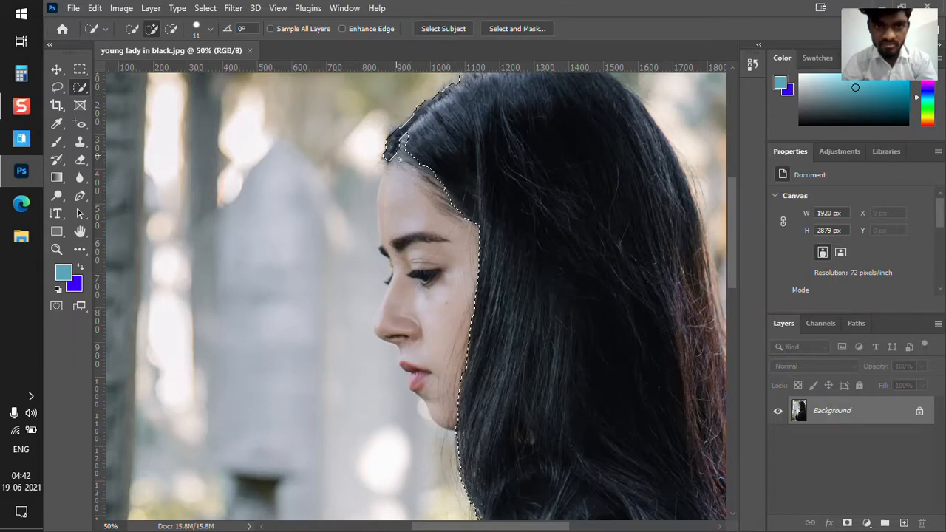
{"action": "mouse_move", "coordinate": [409, 173]}
{"action": "left_mouse_down"}
{"action": "mouse_move", "coordinate": [436, 222]}
{"action": "mouse_move", "coordinate": [488, 268]}
{"action": "left_mouse_up"}
{"action": "left_click_drag", "start_coordinate": [465, 332], "coordinate": [440, 196]}
{"action": "mouse_move", "coordinate": [448, 274]}
{"action": "left_mouse_down"}
{"action": "mouse_move", "coordinate": [467, 325]}
{"action": "mouse_move", "coordinate": [435, 329]}
{"action": "mouse_move", "coordinate": [387, 303]}
{"action": "mouse_move", "coordinate": [394, 309]}
{"action": "mouse_move", "coordinate": [382, 319]}
{"action": "left_mouse_up"}
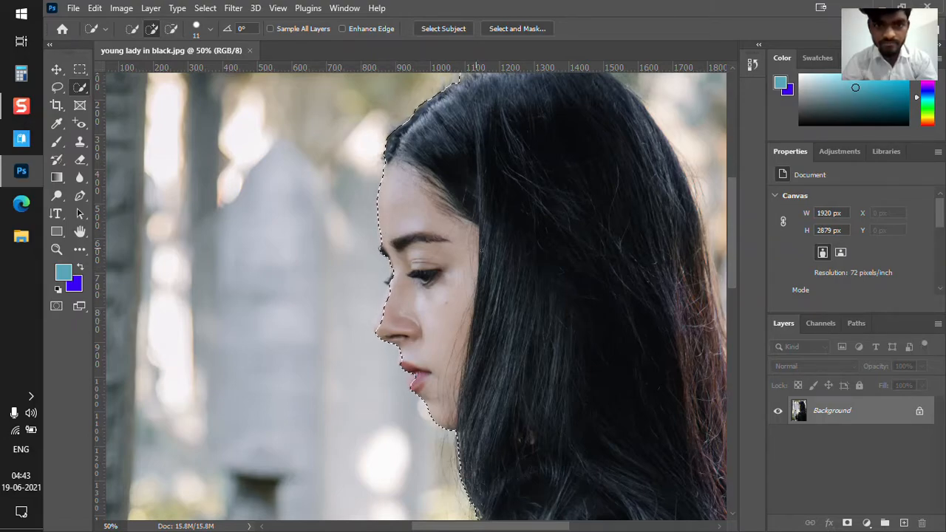
{"action": "scroll", "coordinate": [522, 269], "scroll_direction": "up", "scroll_amount": 3}
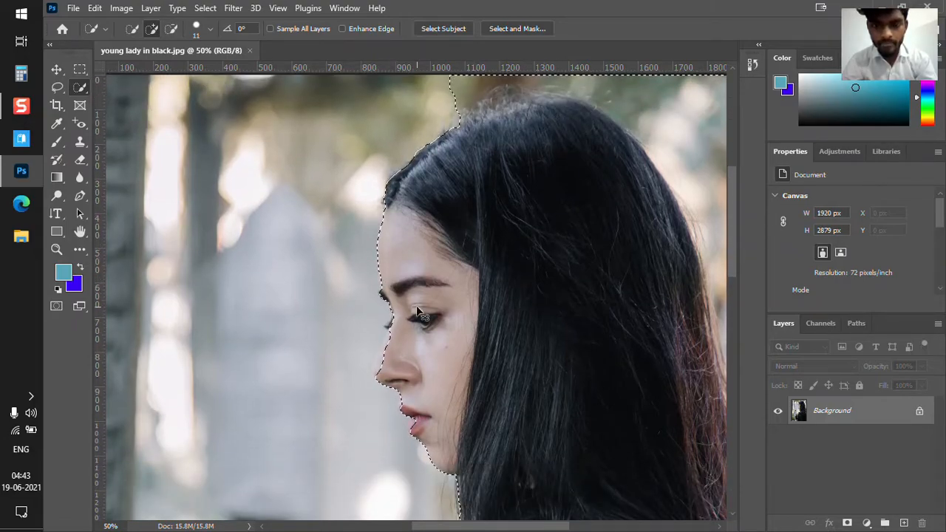
{"action": "scroll", "coordinate": [417, 312], "scroll_direction": "down", "scroll_amount": 5}
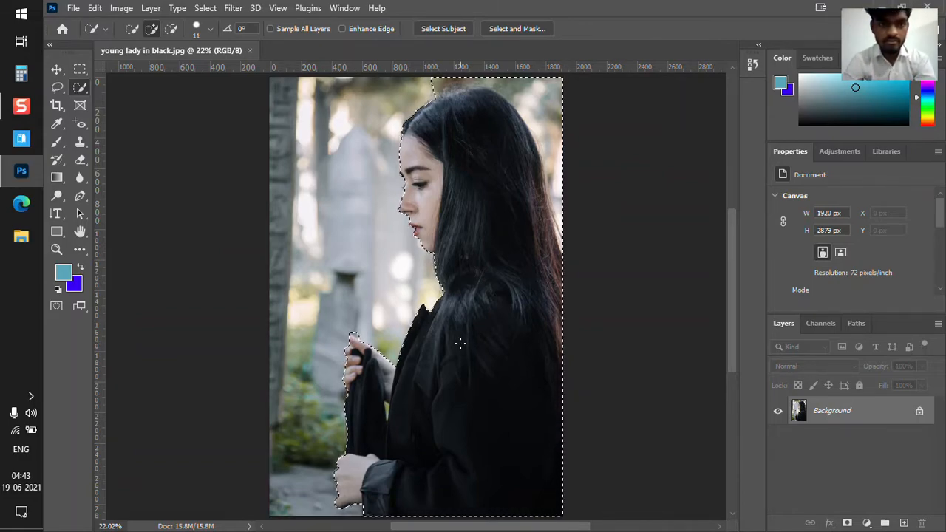
- Set the Quick Selection brush to subtract and trim the excess background around the raised hand's thumb tip
{"action": "left_click", "coordinate": [173, 30]}
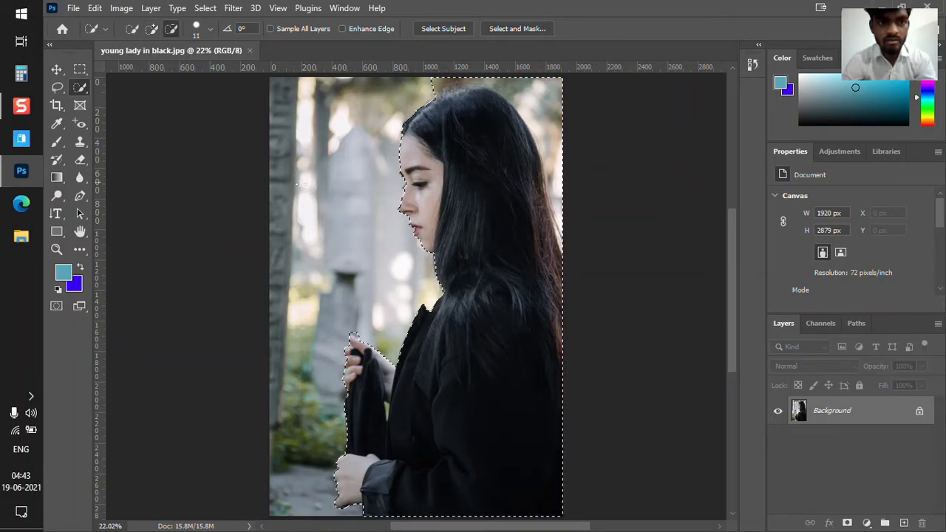
{"action": "scroll", "coordinate": [265, 178], "scroll_direction": "down", "scroll_amount": 1}
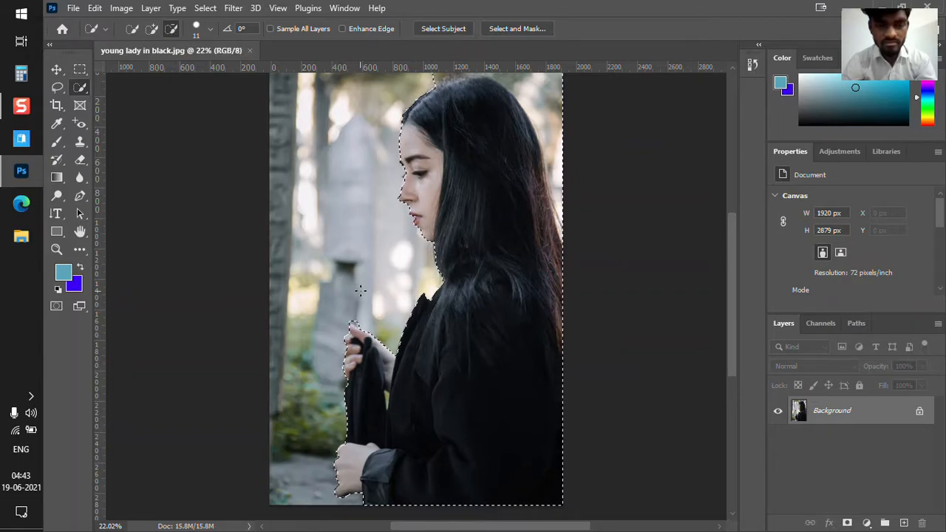
{"action": "scroll", "coordinate": [359, 290], "scroll_direction": "down", "scroll_amount": 3}
{"action": "key", "text": "ctrl+plus"}
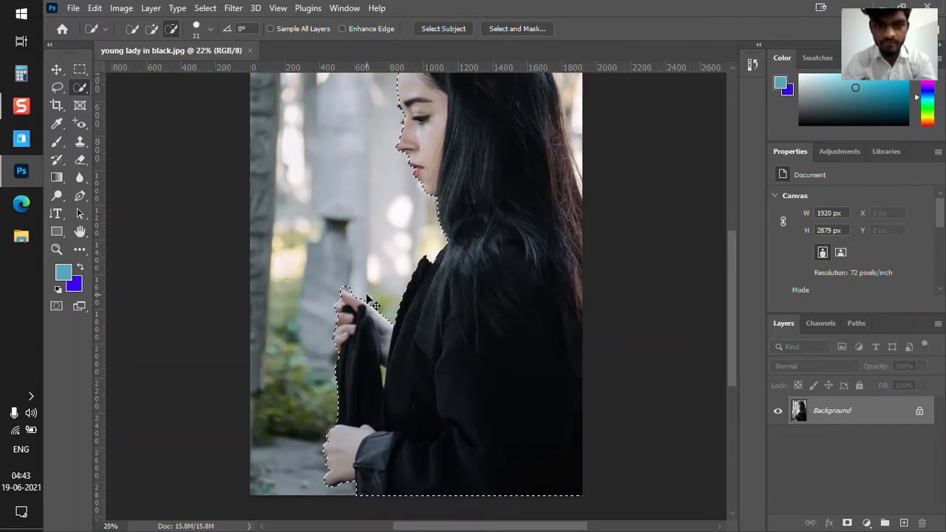
{"action": "key", "text": "ctrl+plus"}
{"action": "key", "text": "ctrl+plus"}
{"action": "scroll", "coordinate": [311, 307], "scroll_direction": "down", "scroll_amount": 2}
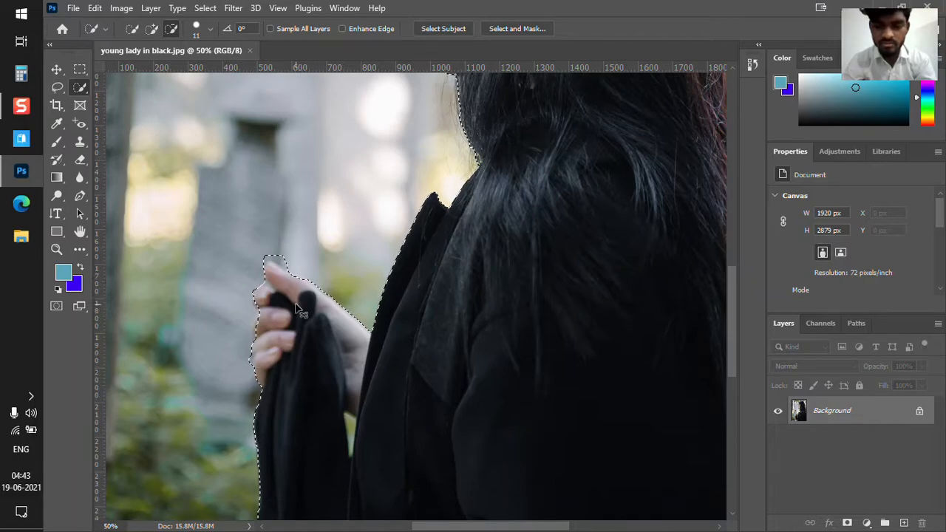
{"action": "key", "text": "ctrl+plus"}
{"action": "key", "text": "ctrl+plus"}
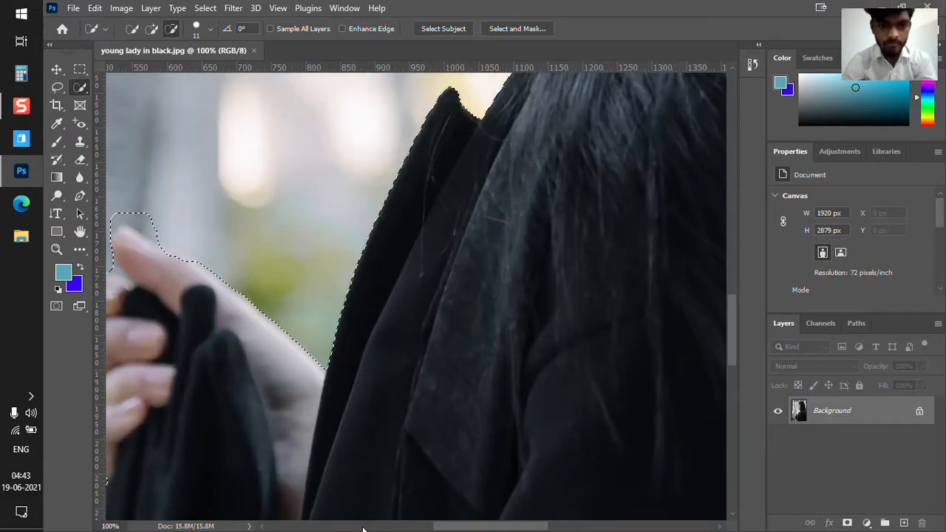
{"action": "scroll", "coordinate": [392, 245], "scroll_direction": "left", "scroll_amount": 8}
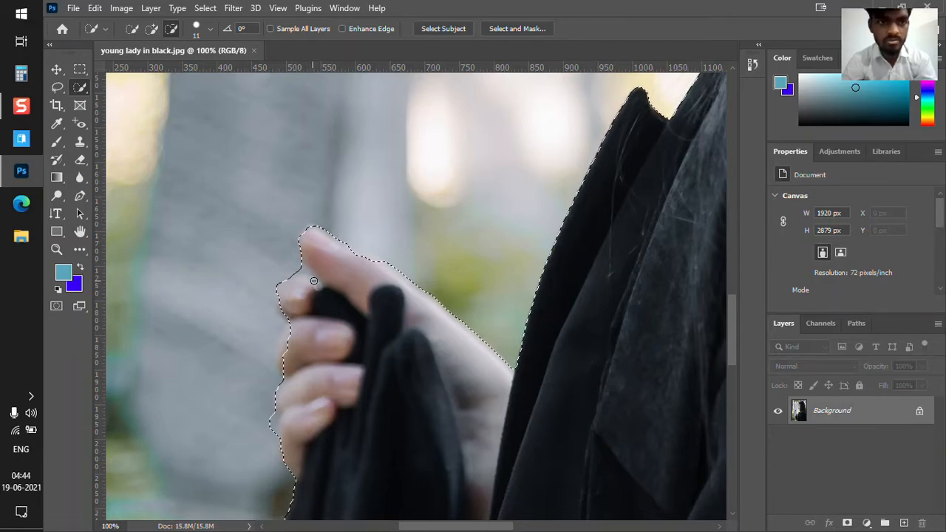
- Set the brush size to 7 px and subtract the background between the raised hand's thumb and index finger
{"action": "left_click", "coordinate": [210, 28]}
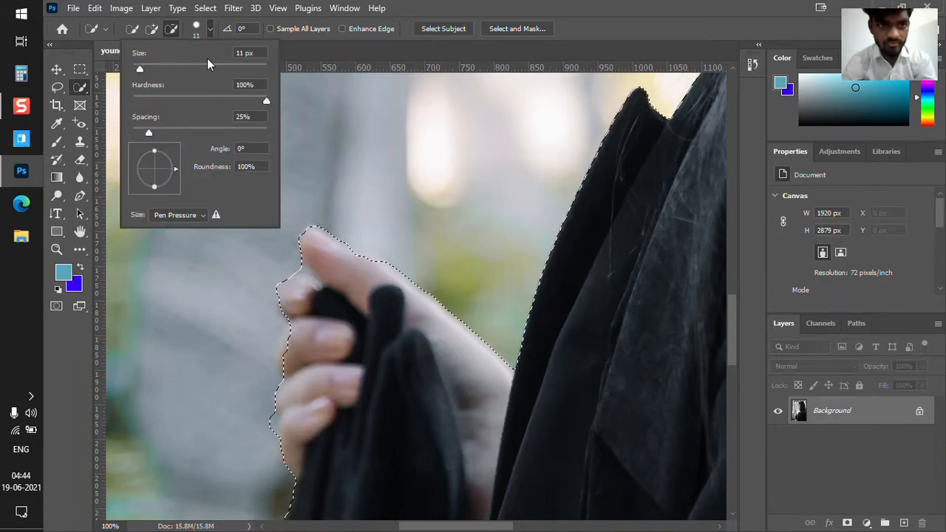
{"action": "left_click_drag", "start_coordinate": [139, 71], "coordinate": [138, 70]}
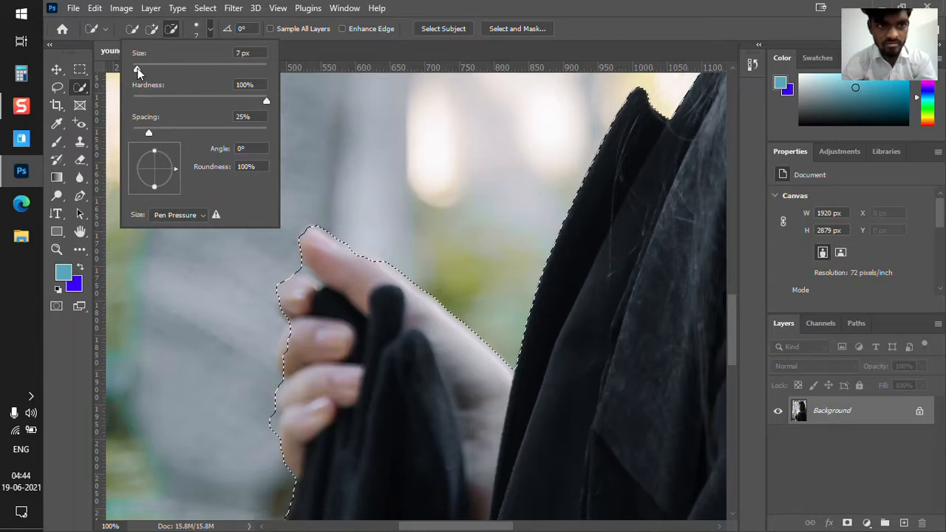
{"action": "left_click", "coordinate": [137, 68]}
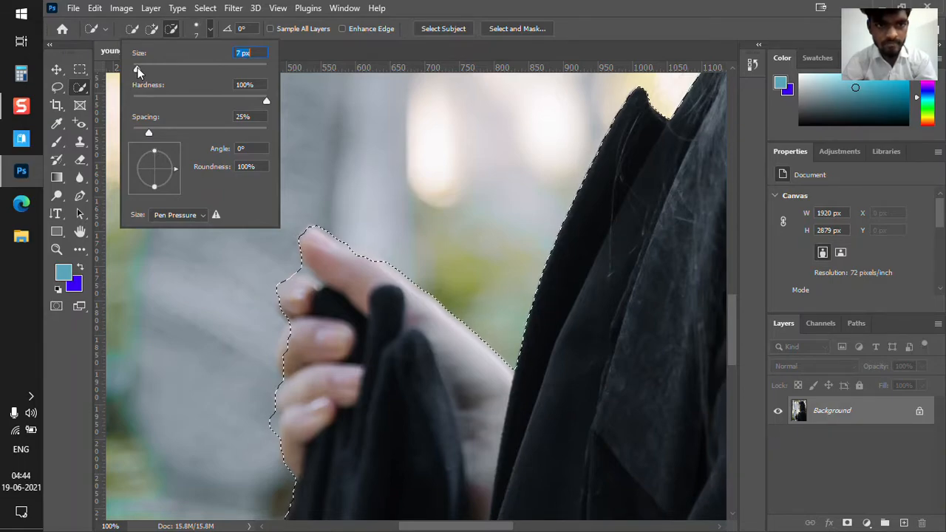
{"action": "left_click", "coordinate": [337, 49]}
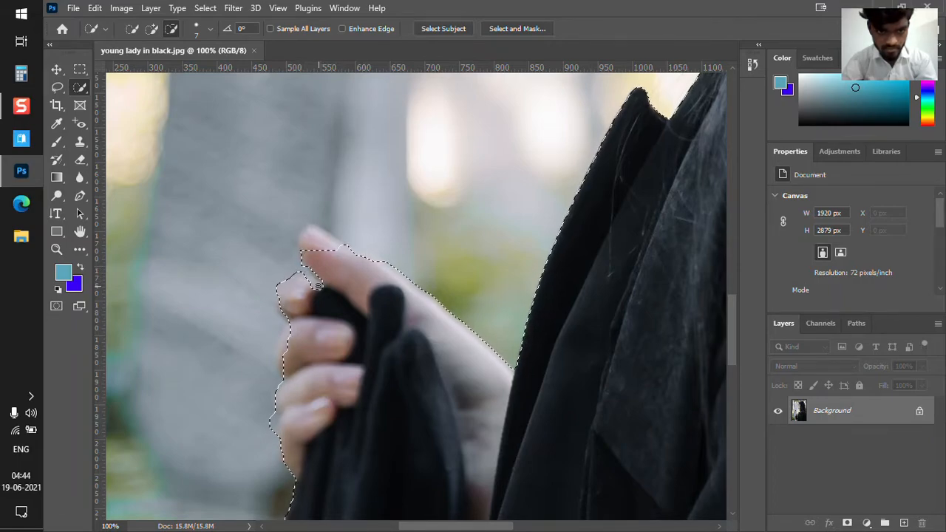
- Set the brush to 17 px in add mode and include the raised hand's thumb tip and outer finger edge
{"action": "left_click", "coordinate": [210, 28]}
{"action": "left_click_drag", "start_coordinate": [138, 70], "coordinate": [143, 70]}
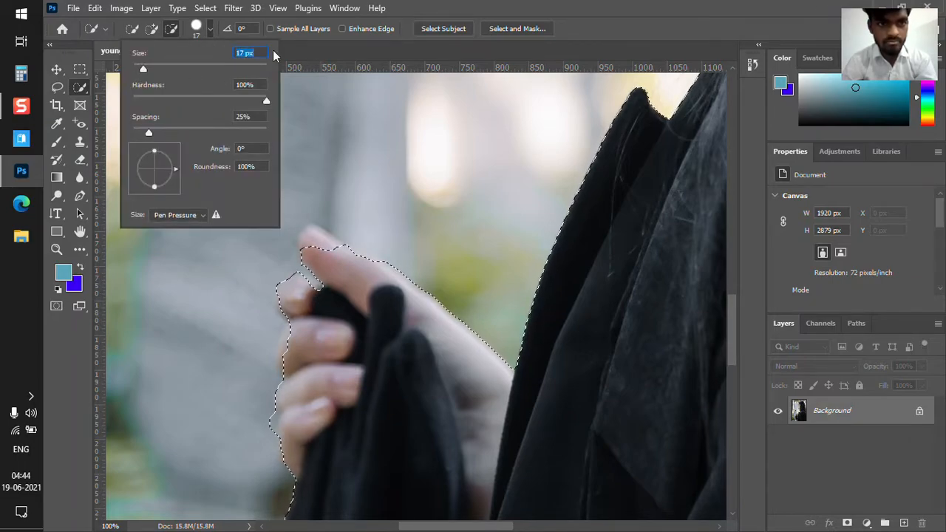
{"action": "left_click", "coordinate": [214, 35]}
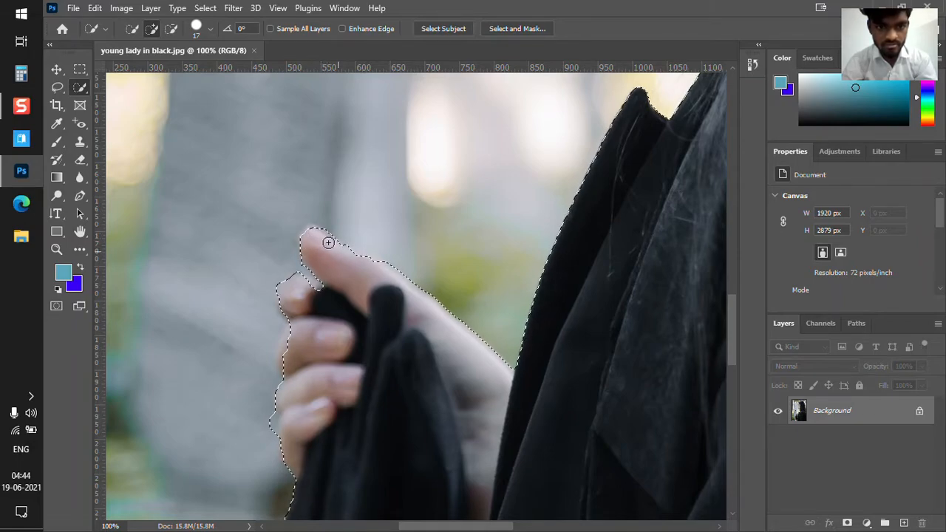
{"action": "scroll", "coordinate": [389, 306], "scroll_direction": "down", "scroll_amount": 3}
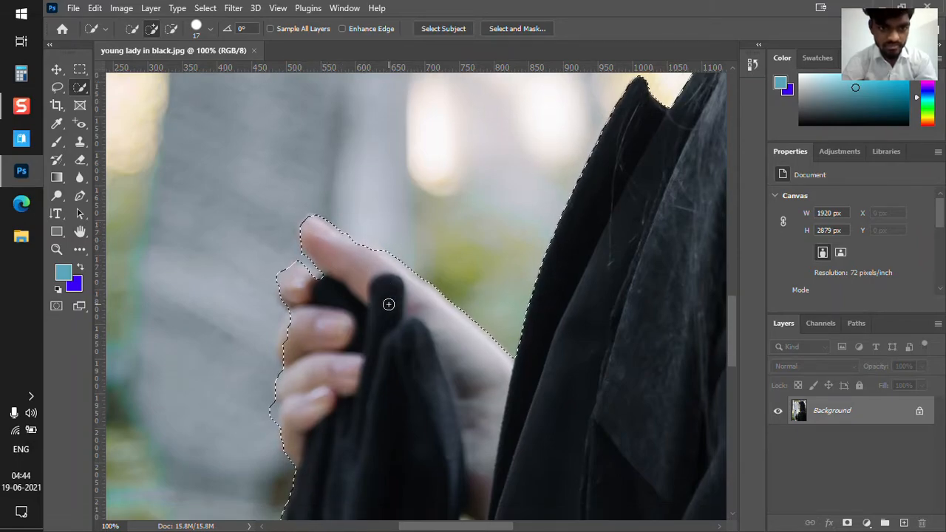
{"action": "scroll", "coordinate": [286, 277], "scroll_direction": "down", "scroll_amount": 3}
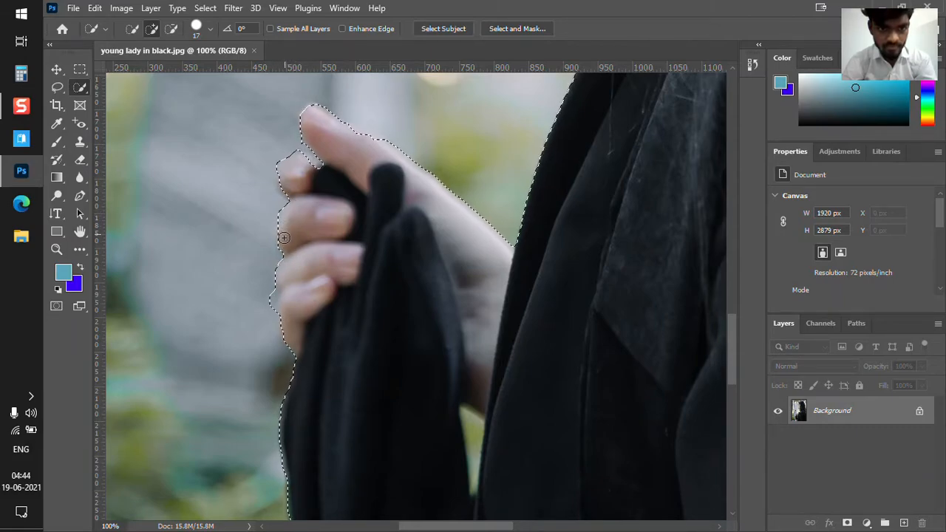
{"action": "left_click", "coordinate": [284, 235]}
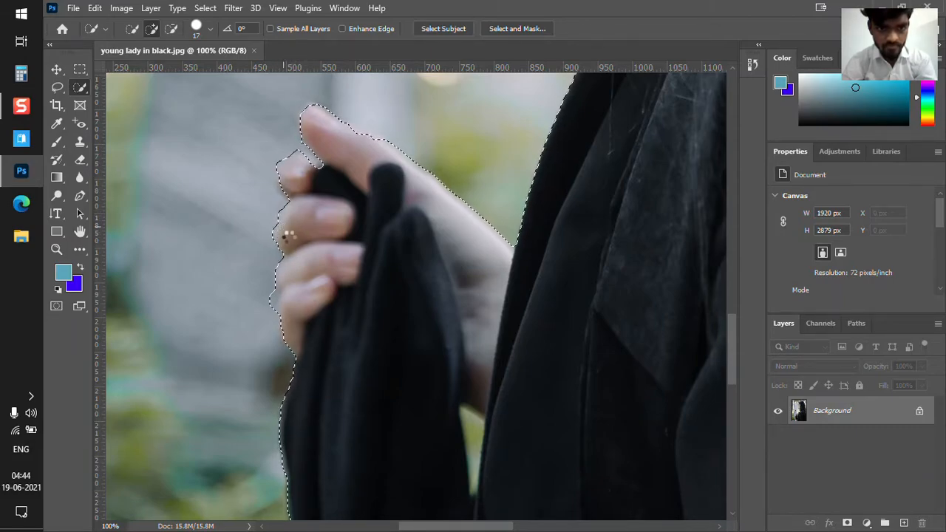
- Set a 10 px brush to subtract and remove the narrow background gap between the hanging sleeve and the coat
{"action": "scroll", "coordinate": [286, 235], "scroll_direction": "down", "scroll_amount": 4}
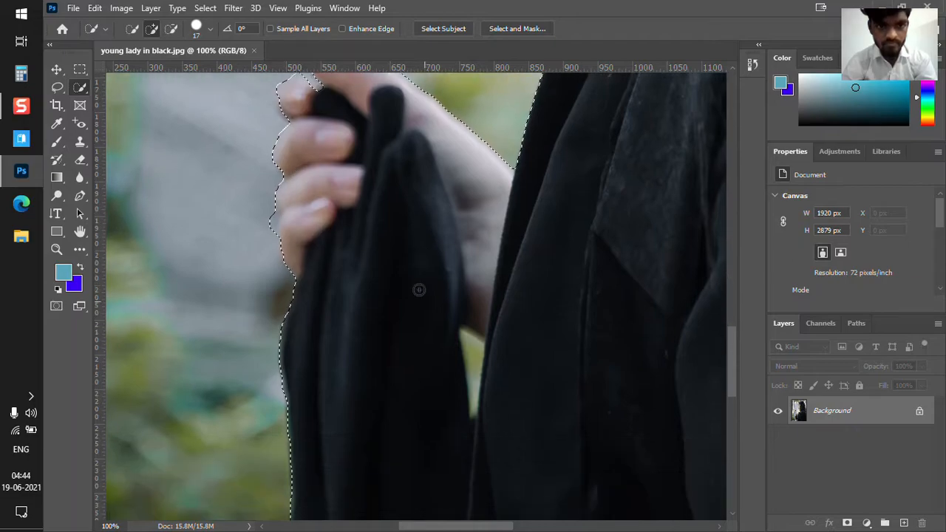
{"action": "left_click", "coordinate": [194, 31]}
{"action": "left_click", "coordinate": [142, 67]}
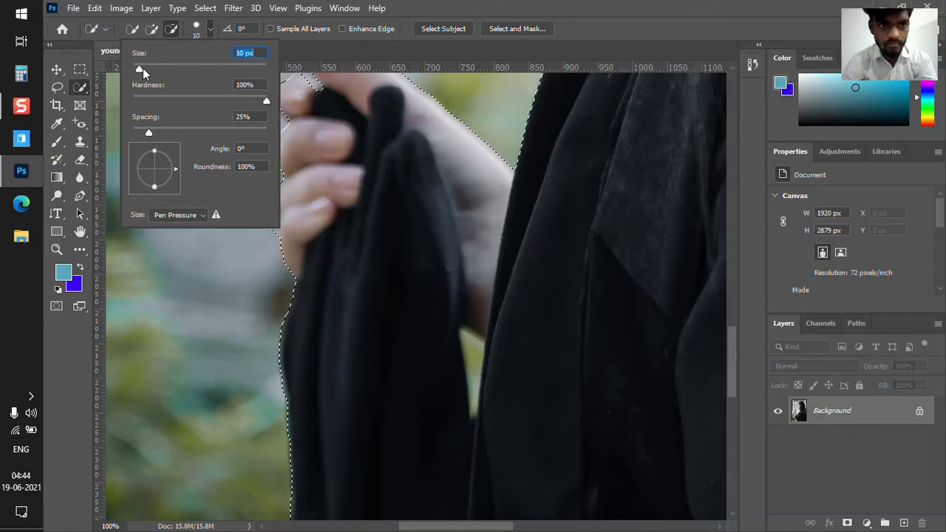
{"action": "left_click", "coordinate": [182, 28]}
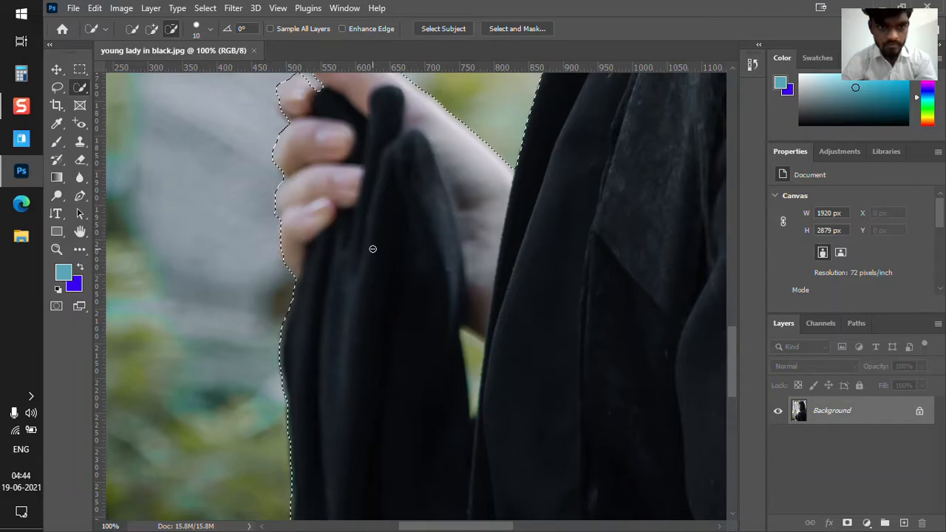
{"action": "scroll", "coordinate": [371, 244], "scroll_direction": "down", "scroll_amount": 4}
{"action": "scroll", "coordinate": [377, 240], "scroll_direction": "up", "scroll_amount": 3}
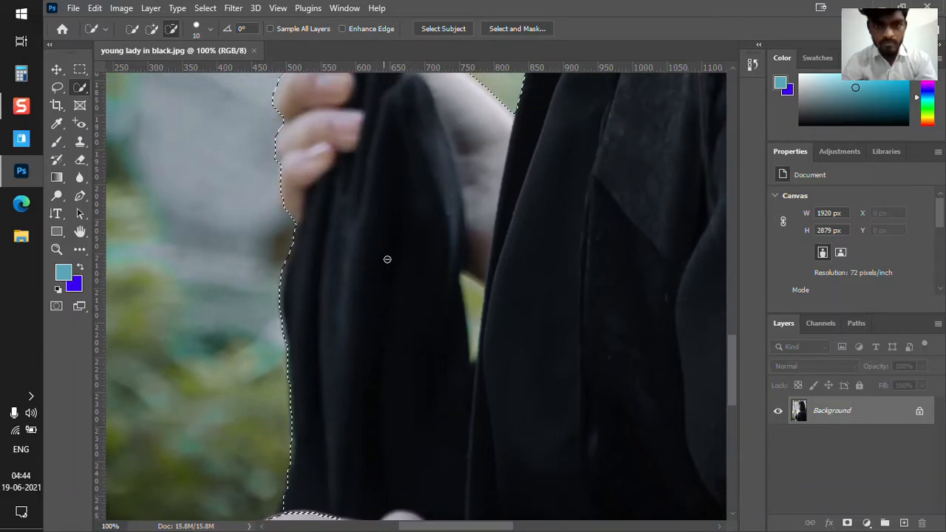
{"action": "scroll", "coordinate": [457, 273], "scroll_direction": "up", "scroll_amount": 2}
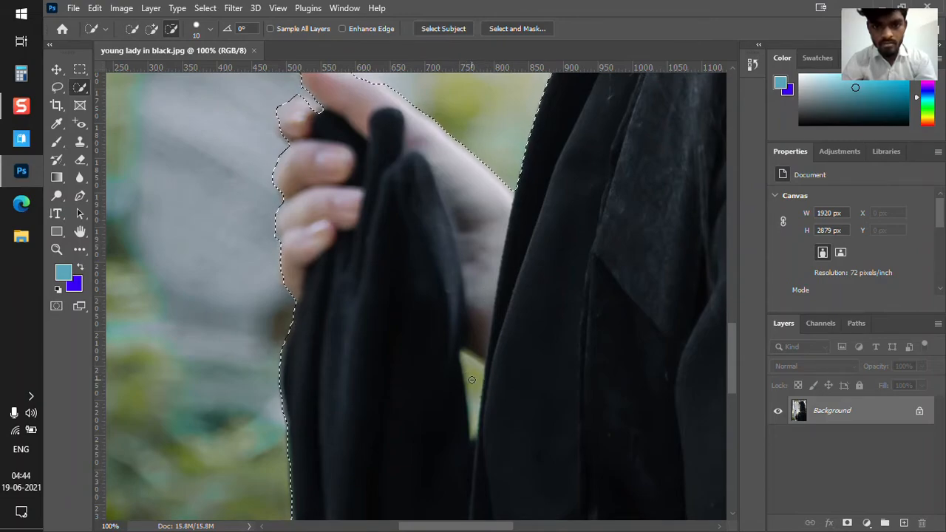
{"action": "left_click_drag", "start_coordinate": [463, 355], "coordinate": [473, 385]}
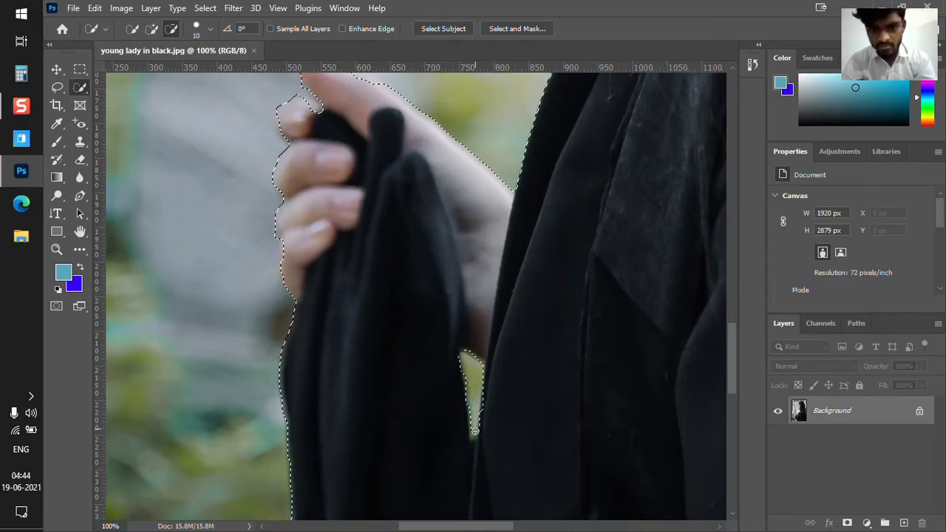
{"action": "left_click_drag", "start_coordinate": [475, 431], "coordinate": [469, 409]}
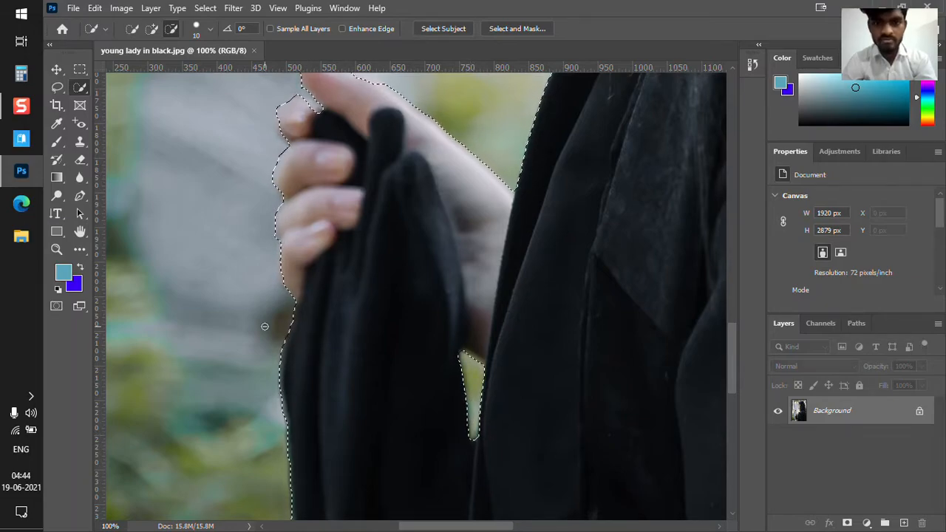
- Subtract the background above and behind the woman's head from the selection, following the outline of her hair
{"action": "scroll", "coordinate": [392, 333], "scroll_direction": "up", "scroll_amount": 5}
{"action": "scroll", "coordinate": [391, 332], "scroll_direction": "down", "scroll_amount": 4}
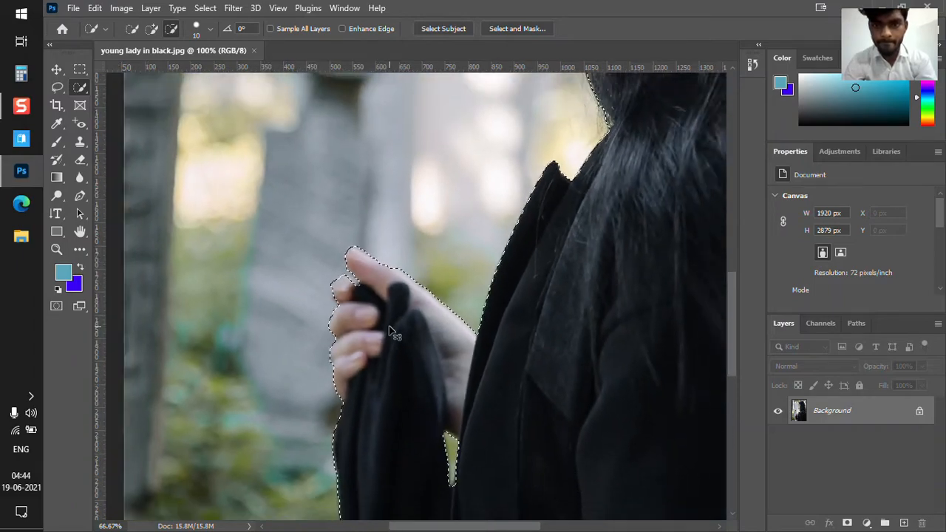
{"action": "scroll", "coordinate": [391, 333], "scroll_direction": "down", "scroll_amount": 1}
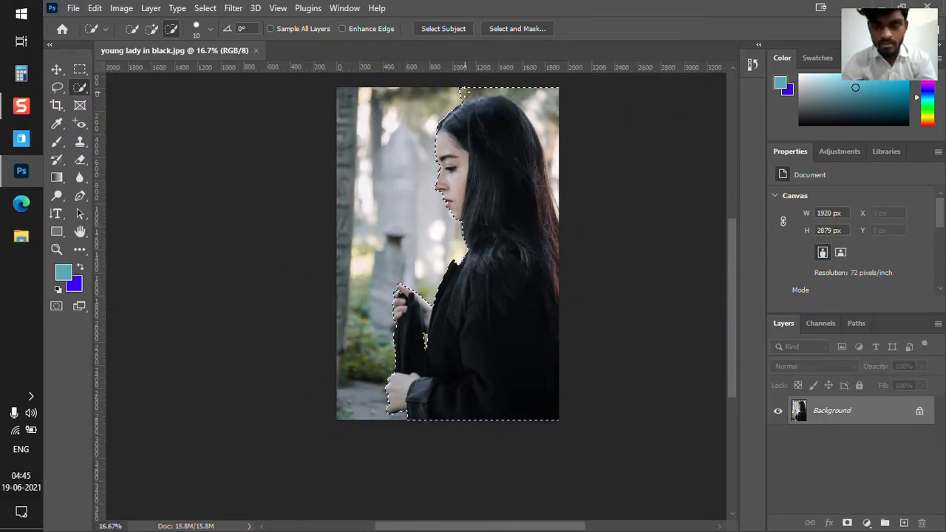
{"action": "scroll", "coordinate": [463, 93], "scroll_direction": "up", "scroll_amount": 3}
{"action": "scroll", "coordinate": [452, 92], "scroll_direction": "up", "scroll_amount": 7}
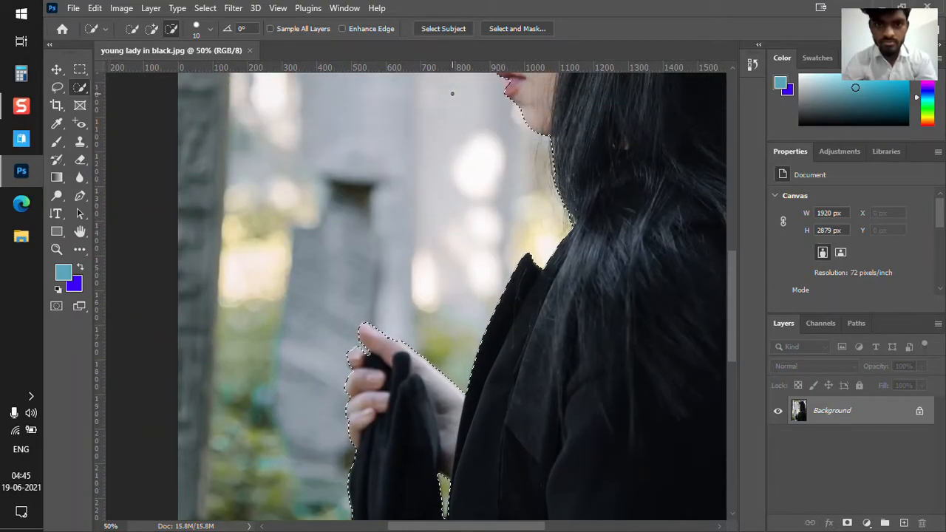
{"action": "left_click", "coordinate": [80, 232]}
{"action": "left_click_drag", "start_coordinate": [581, 184], "coordinate": [300, 392]}
{"action": "left_click", "coordinate": [79, 87]}
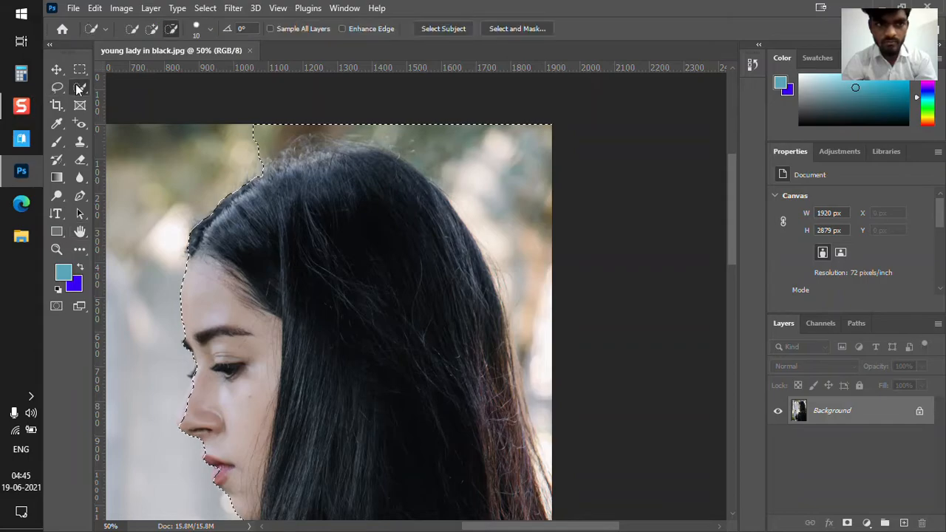
{"action": "mouse_move", "coordinate": [239, 135]}
{"action": "left_mouse_down"}
{"action": "mouse_move", "coordinate": [426, 131]}
{"action": "mouse_move", "coordinate": [499, 154]}
{"action": "mouse_move", "coordinate": [523, 172]}
{"action": "mouse_move", "coordinate": [549, 262]}
{"action": "left_mouse_up"}
{"action": "scroll", "coordinate": [531, 235], "scroll_direction": "down", "scroll_amount": 3}
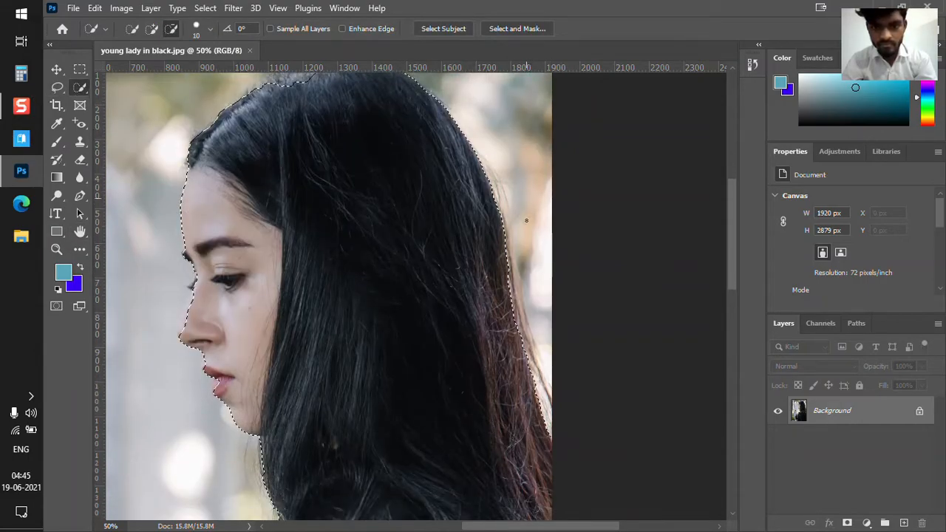
{"action": "scroll", "coordinate": [524, 219], "scroll_direction": "up", "scroll_amount": 2}
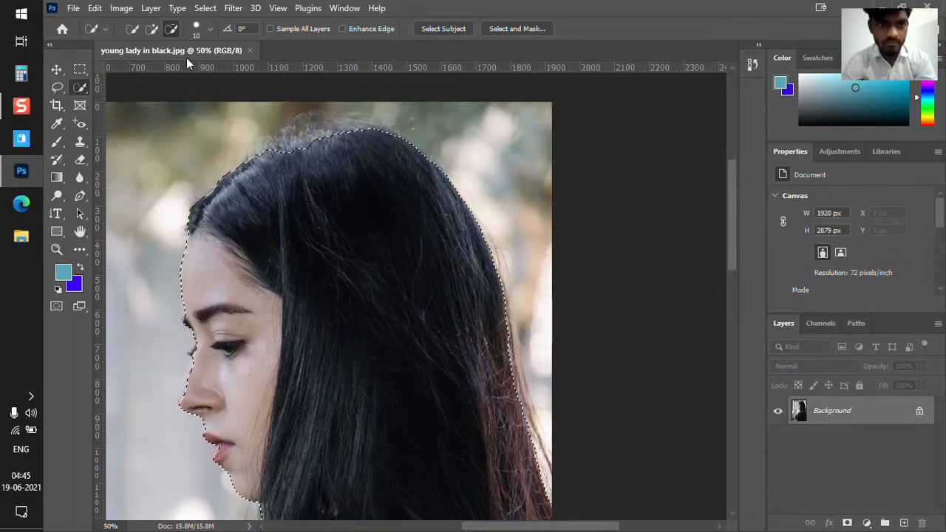
- Set Quick Selection to add mode and include the hair at the crown and along the back edge of the head
{"action": "left_click", "coordinate": [152, 28]}
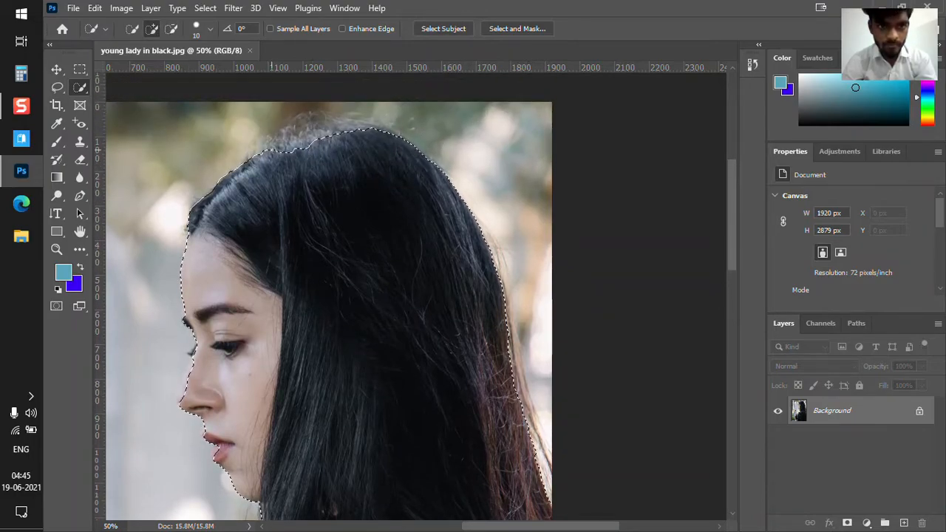
{"action": "scroll", "coordinate": [311, 156], "scroll_direction": "up", "scroll_amount": 1}
{"action": "mouse_move", "coordinate": [313, 153]}
{"action": "left_mouse_down"}
{"action": "mouse_move", "coordinate": [286, 151]}
{"action": "mouse_move", "coordinate": [389, 146]}
{"action": "mouse_move", "coordinate": [354, 142]}
{"action": "left_mouse_up"}
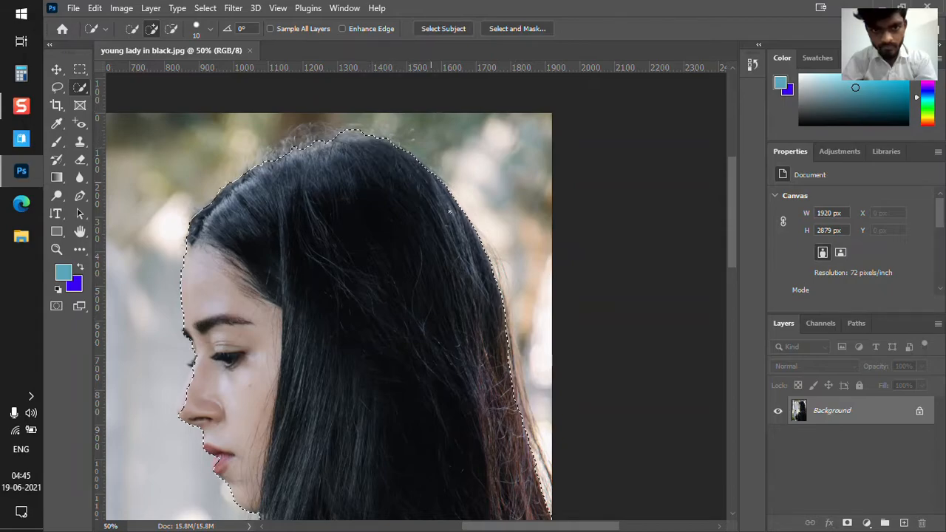
{"action": "scroll", "coordinate": [488, 259], "scroll_direction": "down", "scroll_amount": 6}
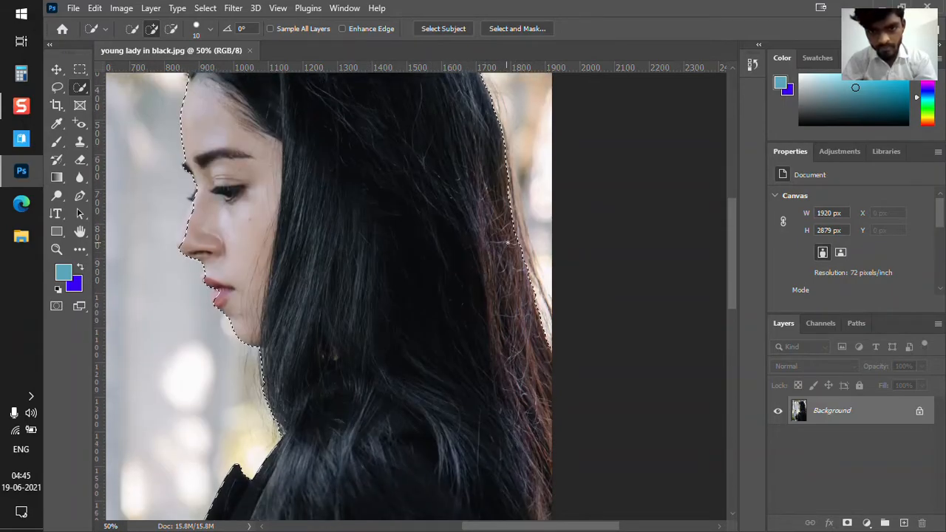
{"action": "left_click_drag", "start_coordinate": [516, 246], "coordinate": [541, 334]}
{"action": "scroll", "coordinate": [526, 334], "scroll_direction": "down", "scroll_amount": 3}
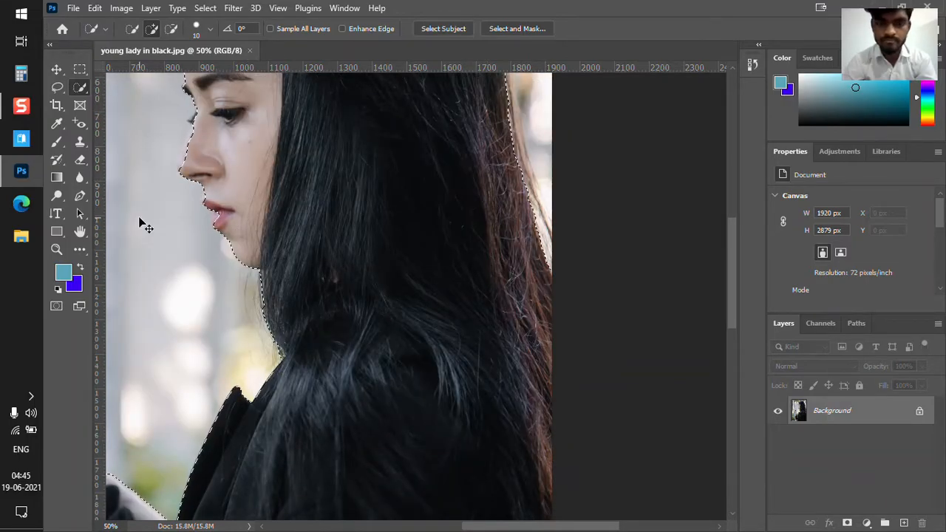
- Add the unselected strip along the hairline beside the forehead to the selection
{"action": "key", "text": "ctrl+plus"}
{"action": "key", "text": "ctrl+plus"}
{"action": "left_click_drag", "start_coordinate": [521, 526], "coordinate": [469, 526]}
{"action": "scroll", "coordinate": [321, 353], "scroll_direction": "up", "scroll_amount": 3}
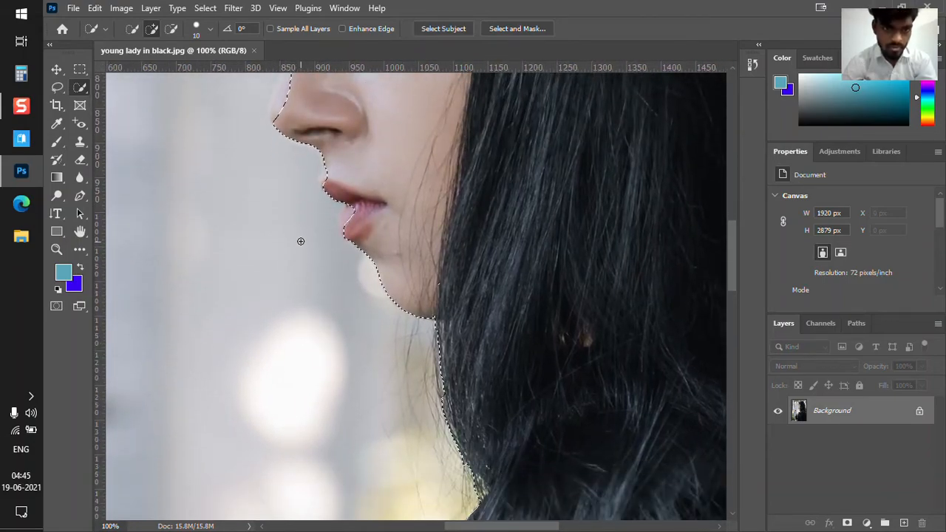
{"action": "scroll", "coordinate": [355, 185], "scroll_direction": "down", "scroll_amount": 2}
{"action": "scroll", "coordinate": [391, 154], "scroll_direction": "up", "scroll_amount": 10}
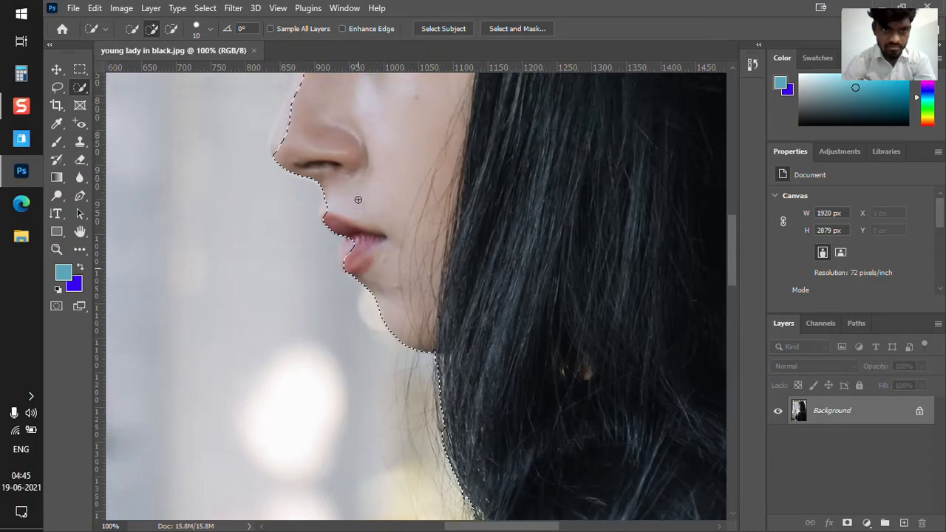
{"action": "scroll", "coordinate": [356, 190], "scroll_direction": "up", "scroll_amount": 6}
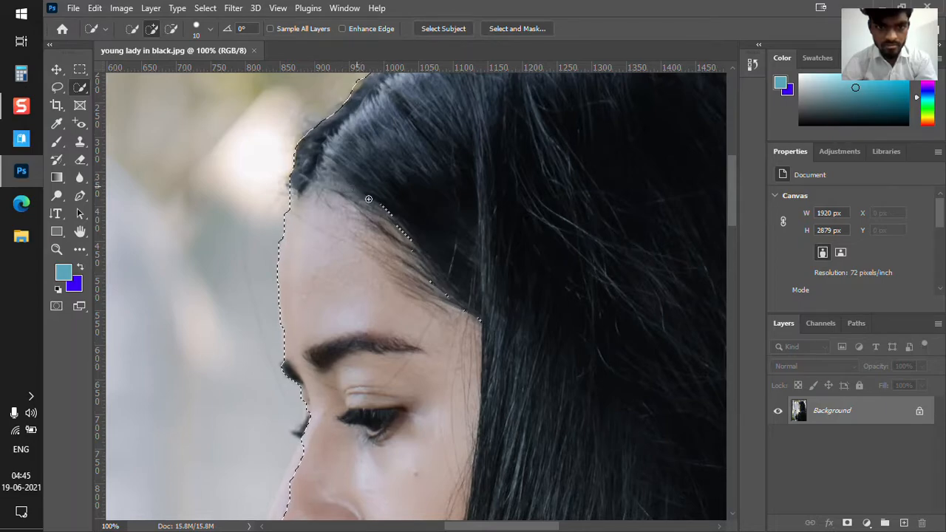
{"action": "left_click_drag", "start_coordinate": [385, 204], "coordinate": [386, 209]}
{"action": "scroll", "coordinate": [503, 268], "scroll_direction": "down", "scroll_amount": 2}
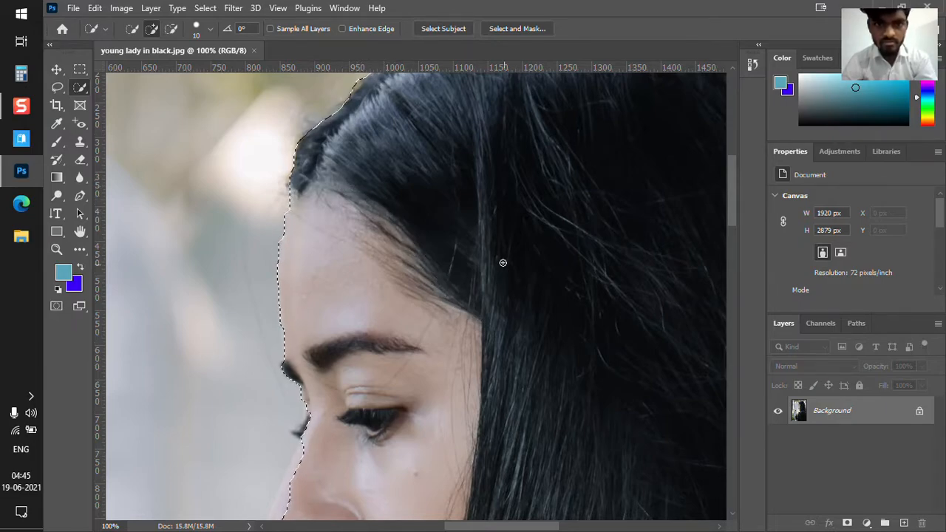
{"action": "scroll", "coordinate": [498, 258], "scroll_direction": "up", "scroll_amount": 3}
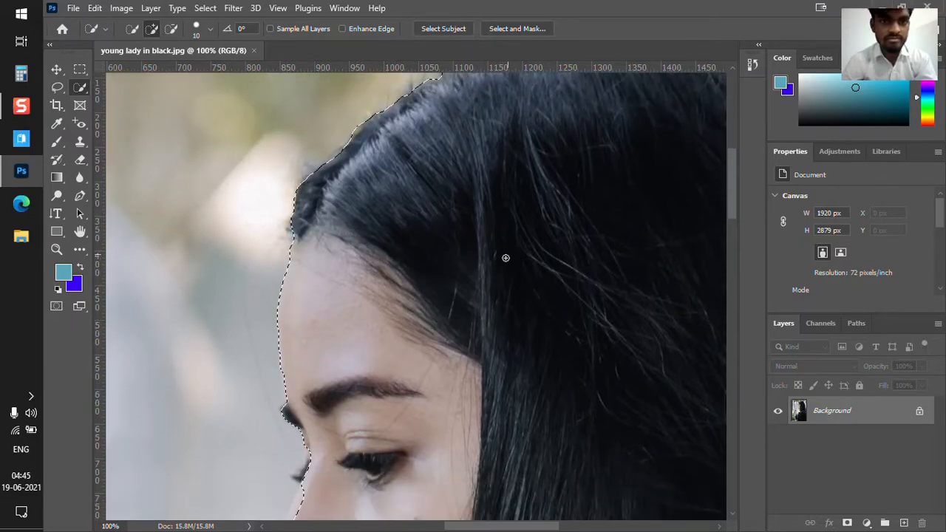
{"action": "scroll", "coordinate": [501, 256], "scroll_direction": "up", "scroll_amount": 3}
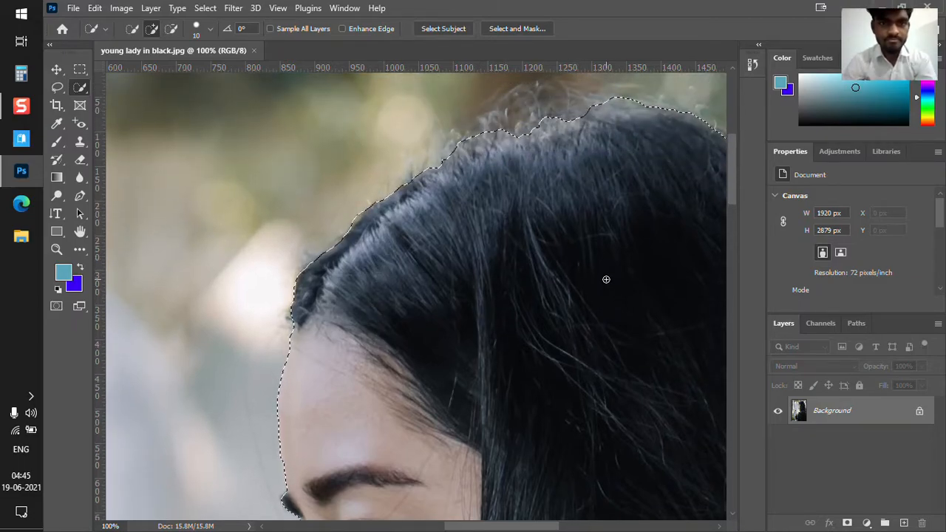
- Open the selection in Select and Mask and inspect the overlay edges from the hair and face down to the hands
{"action": "left_click", "coordinate": [510, 29]}
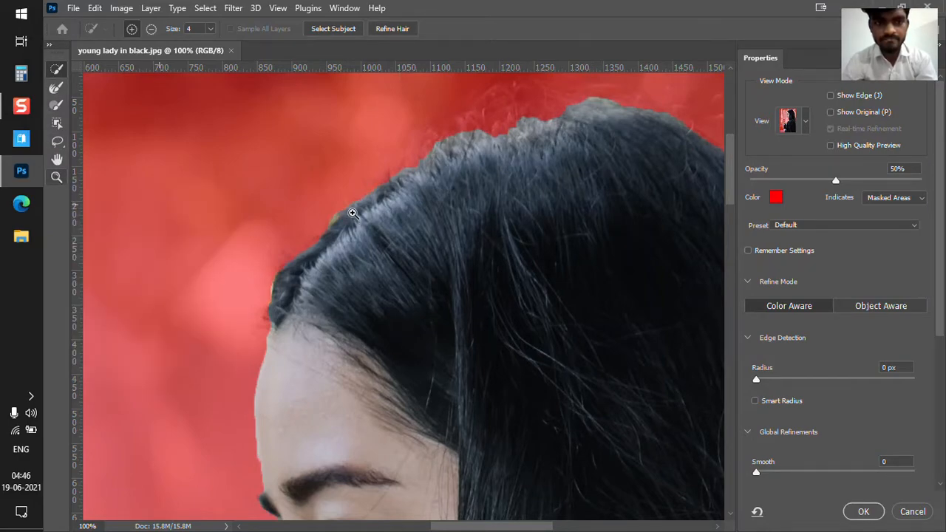
{"action": "left_click", "coordinate": [288, 230], "text": "alt"}
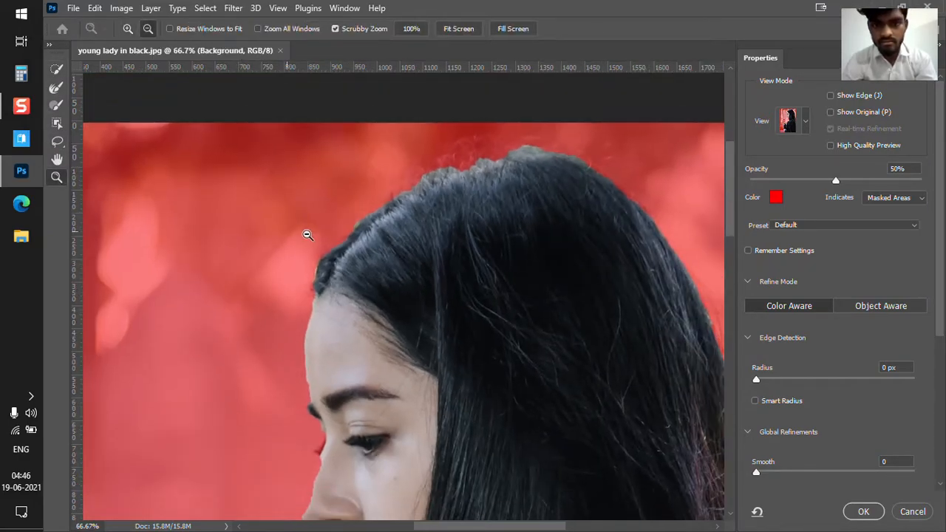
{"action": "left_click", "coordinate": [507, 255], "text": "alt"}
{"action": "scroll", "coordinate": [503, 252], "scroll_direction": "down", "scroll_amount": 5}
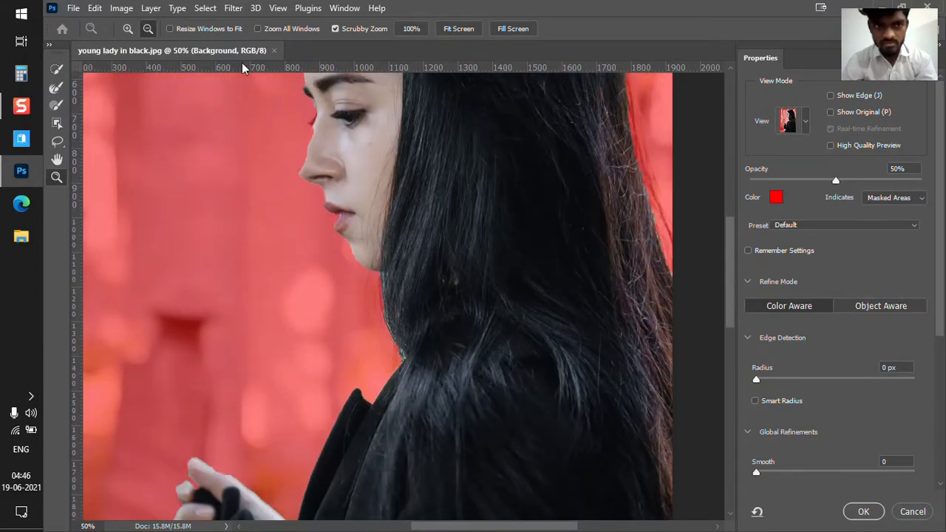
{"action": "scroll", "coordinate": [359, 216], "scroll_direction": "down", "scroll_amount": 1}
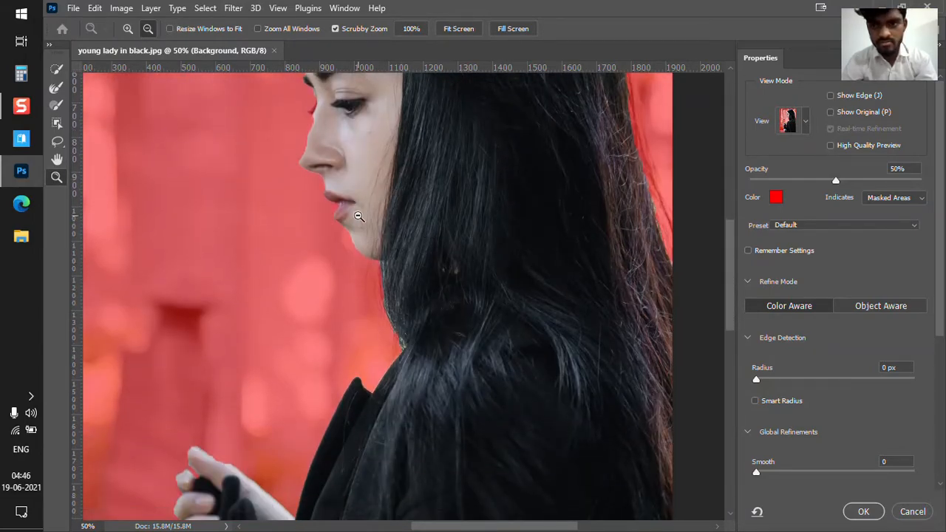
{"action": "scroll", "coordinate": [358, 216], "scroll_direction": "up", "scroll_amount": 3}
{"action": "left_click", "coordinate": [360, 216], "text": "alt"}
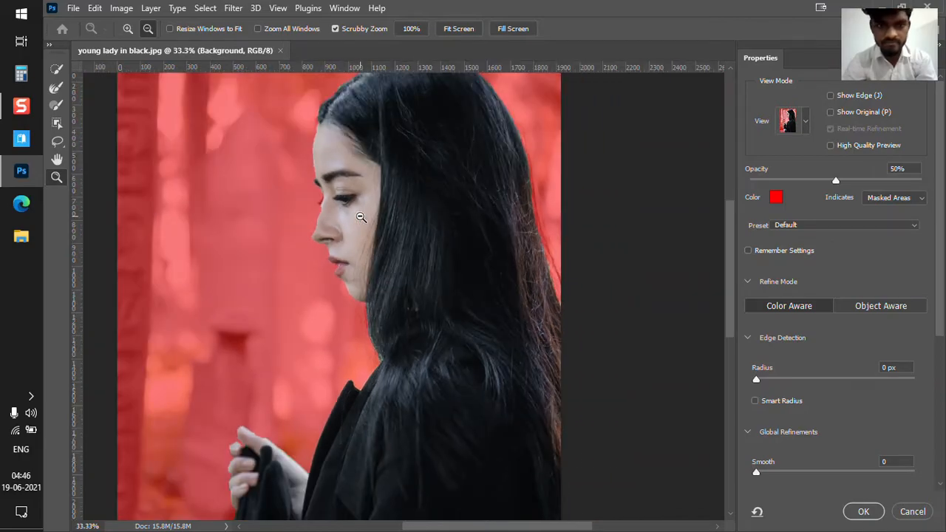
{"action": "scroll", "coordinate": [355, 214], "scroll_direction": "down", "scroll_amount": 10}
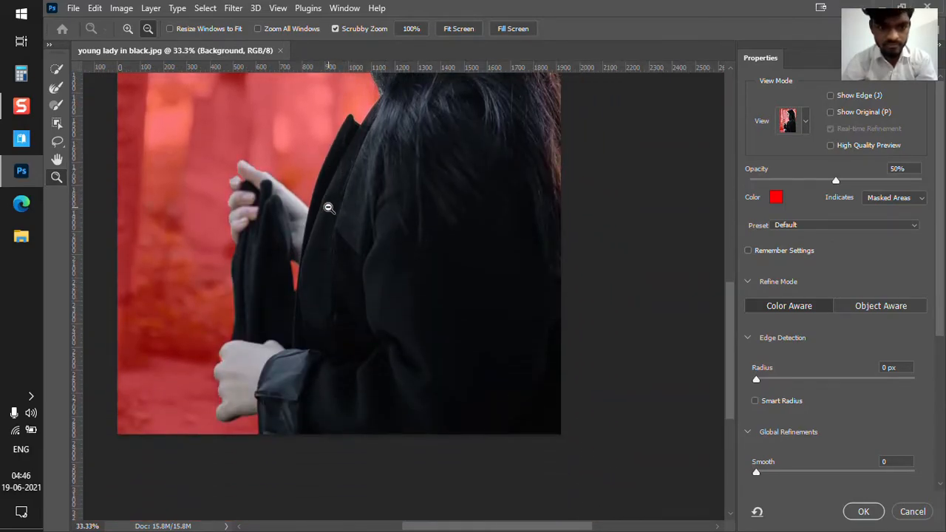
{"action": "scroll", "coordinate": [217, 211], "scroll_direction": "up", "scroll_amount": 8}
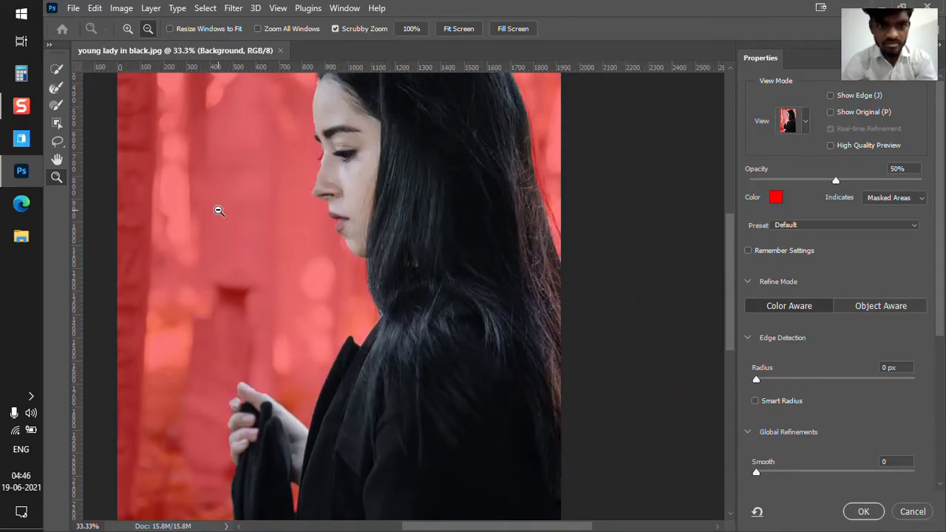
{"action": "scroll", "coordinate": [218, 210], "scroll_direction": "up", "scroll_amount": 2}
{"action": "left_click", "coordinate": [281, 212], "text": "alt"}
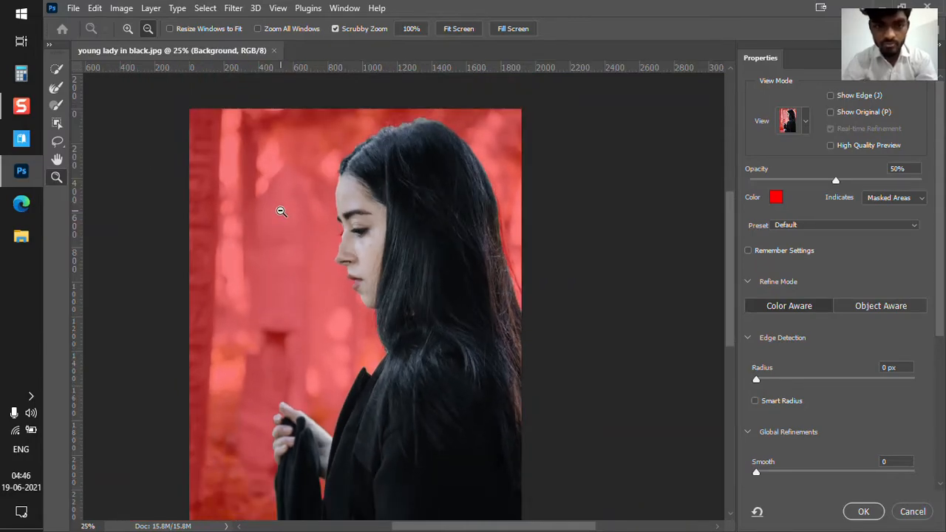
{"action": "scroll", "coordinate": [281, 214], "scroll_direction": "down", "scroll_amount": 1}
{"action": "scroll", "coordinate": [281, 219], "scroll_direction": "up", "scroll_amount": 1}
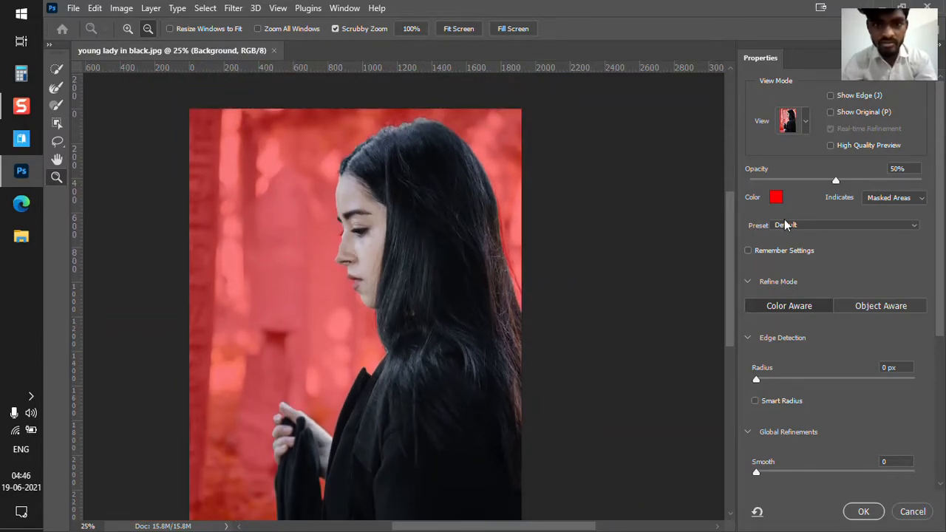
{"action": "scroll", "coordinate": [535, 183], "scroll_direction": "down", "scroll_amount": 3}
{"action": "scroll", "coordinate": [535, 184], "scroll_direction": "down", "scroll_amount": 1}
- Preview the selection in the Onion Skin, On Black and Black & White views, and return to Overlay
{"action": "left_click", "coordinate": [805, 124]}
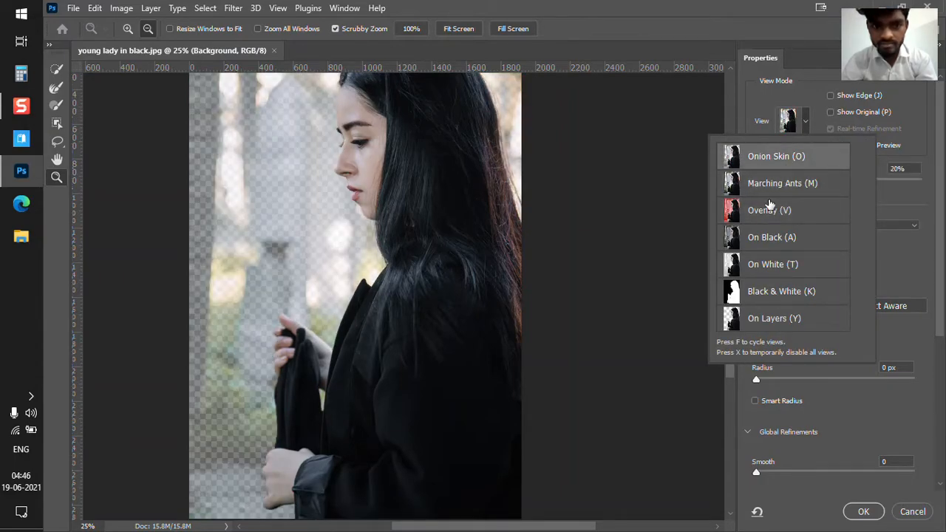
{"action": "left_click", "coordinate": [786, 214]}
{"action": "left_click", "coordinate": [807, 128]}
{"action": "left_click", "coordinate": [807, 129]}
{"action": "left_click", "coordinate": [792, 238]}
{"action": "left_click", "coordinate": [798, 132]}
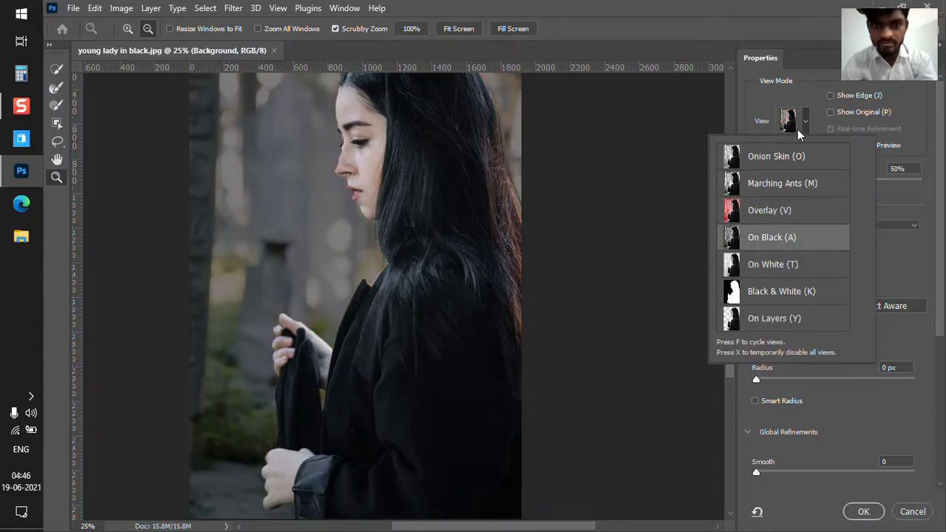
{"action": "scroll", "coordinate": [693, 253], "scroll_direction": "up", "scroll_amount": 2}
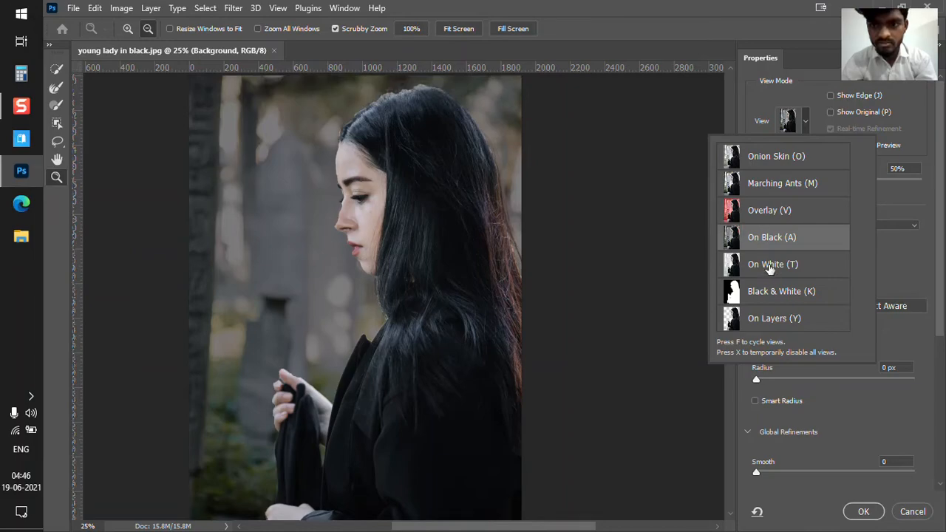
{"action": "left_click", "coordinate": [787, 296]}
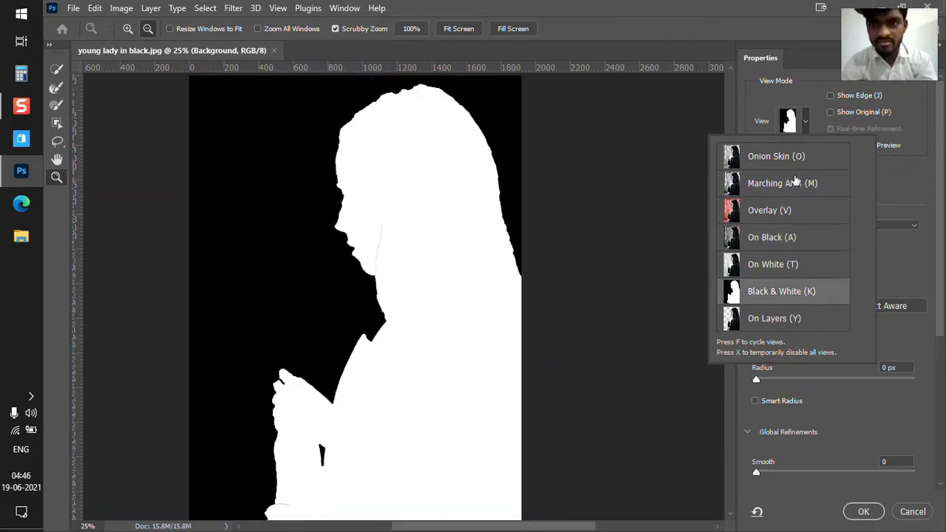
{"action": "left_click", "coordinate": [769, 215]}
{"action": "scroll", "coordinate": [291, 274], "scroll_direction": "up", "scroll_amount": 1}
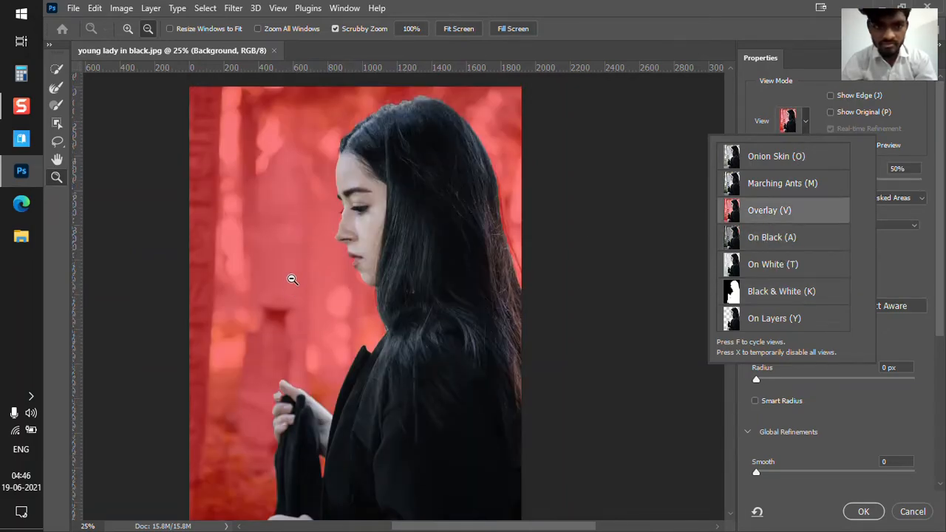
{"action": "left_click", "coordinate": [785, 117]}
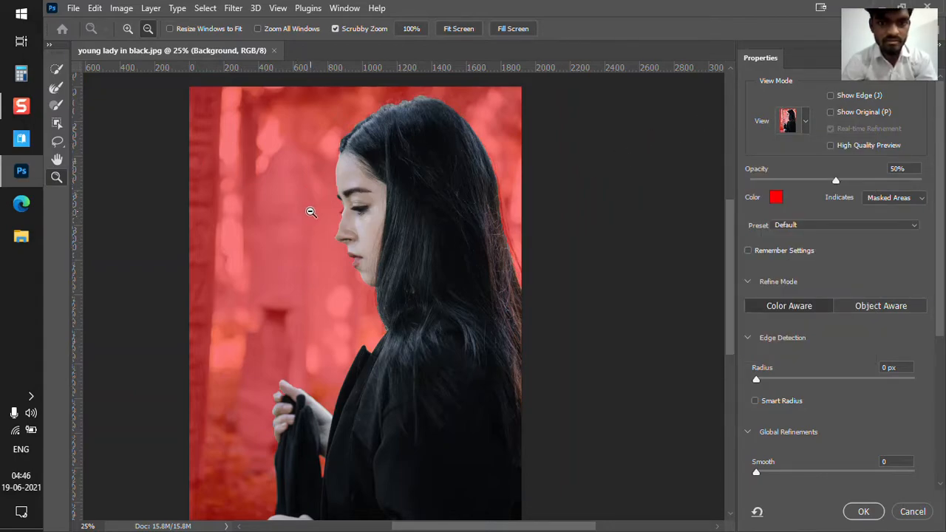
- Choose the Brush tool and inspect the overlay edges around both hands, the sleeve and the held cloth up close
{"action": "scroll", "coordinate": [310, 213], "scroll_direction": "down", "scroll_amount": 1}
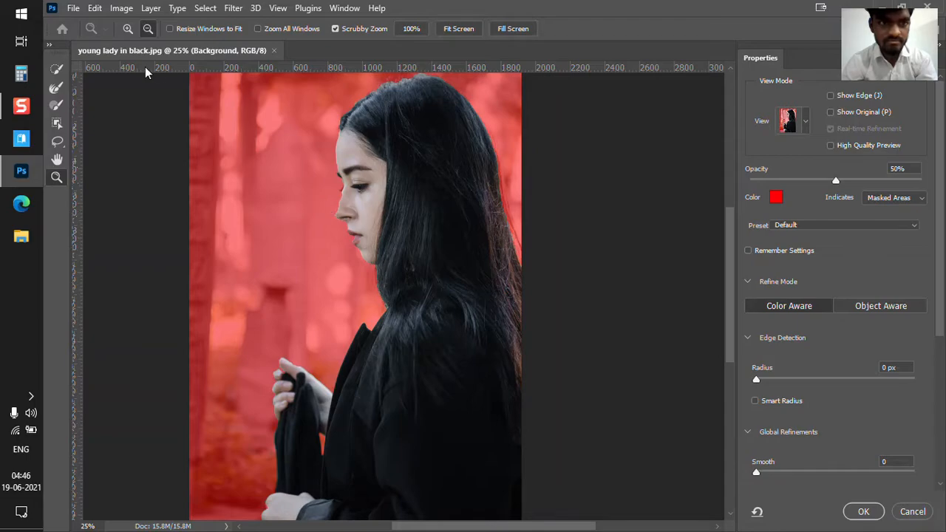
{"action": "left_click", "coordinate": [59, 160]}
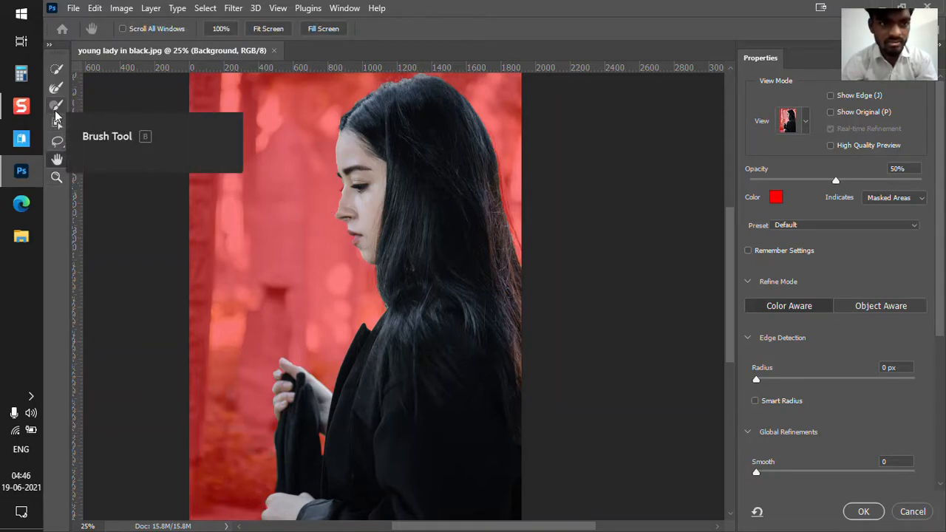
{"action": "left_click", "coordinate": [57, 111]}
{"action": "scroll", "coordinate": [375, 224], "scroll_direction": "down", "scroll_amount": 5}
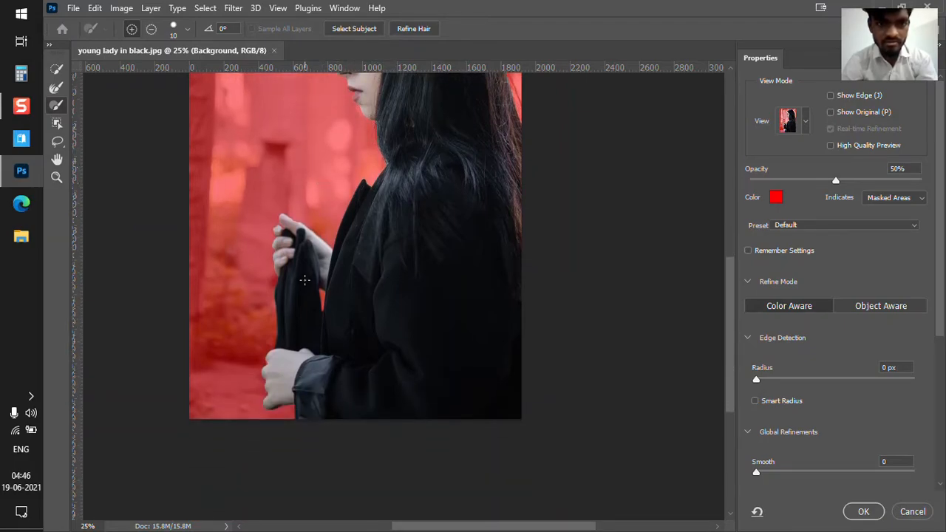
{"action": "key", "text": "ctrl+plus"}
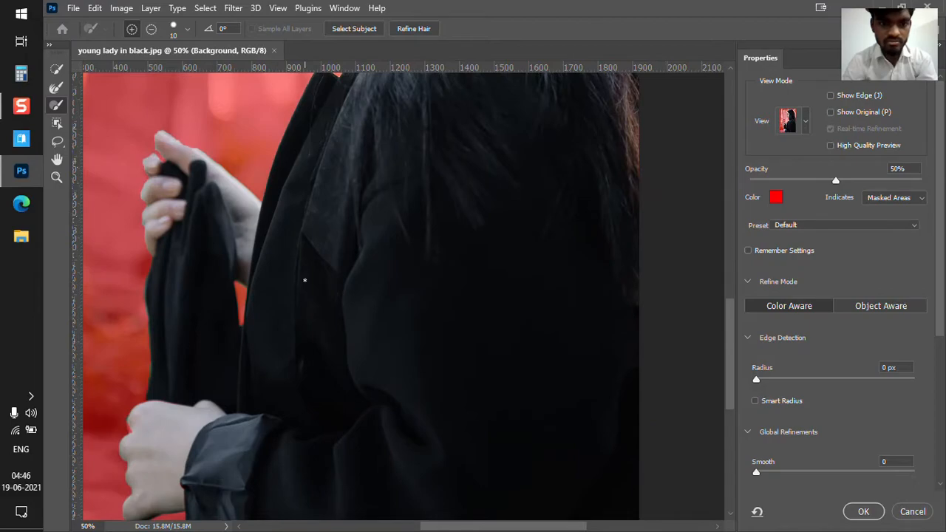
{"action": "left_click_drag", "start_coordinate": [488, 529], "coordinate": [442, 529]}
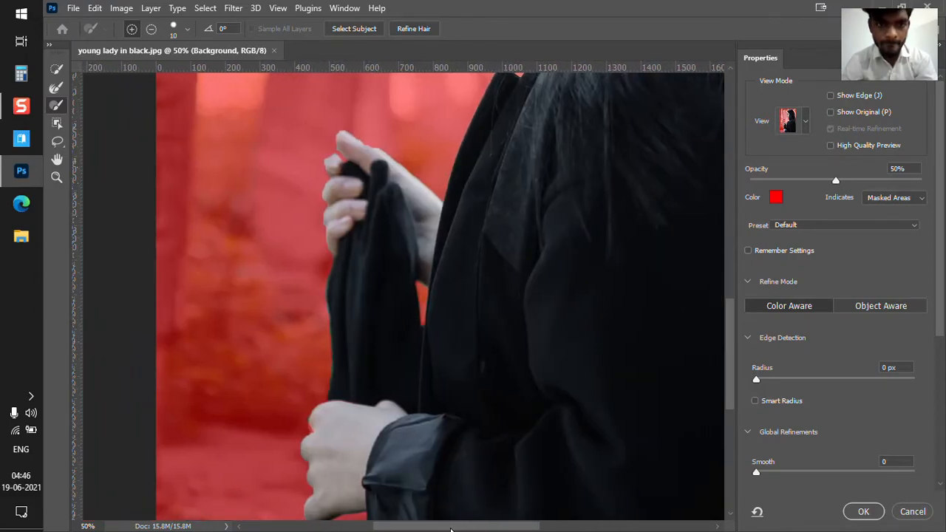
{"action": "scroll", "coordinate": [394, 384], "scroll_direction": "down", "scroll_amount": 3}
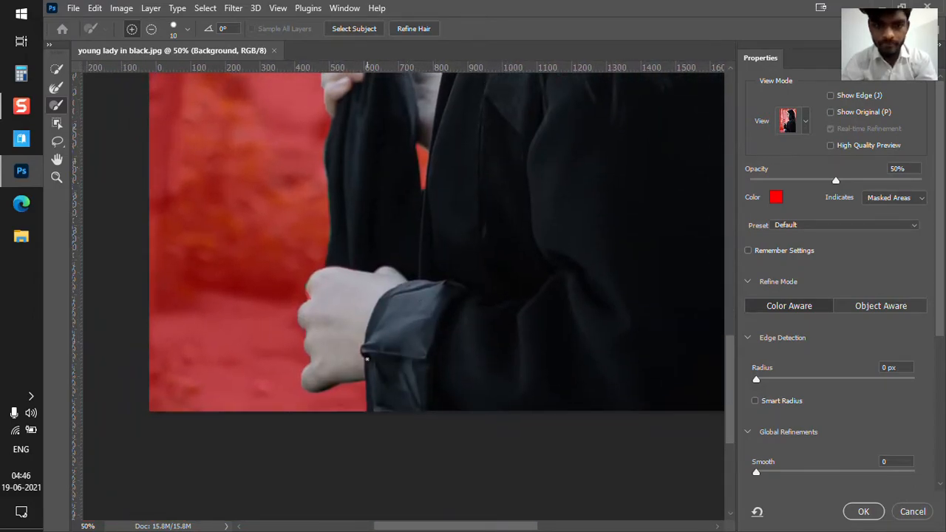
{"action": "key", "text": "ctrl+plus"}
{"action": "scroll", "coordinate": [355, 349], "scroll_direction": "up", "scroll_amount": 4}
{"action": "scroll", "coordinate": [302, 282], "scroll_direction": "up", "scroll_amount": 1}
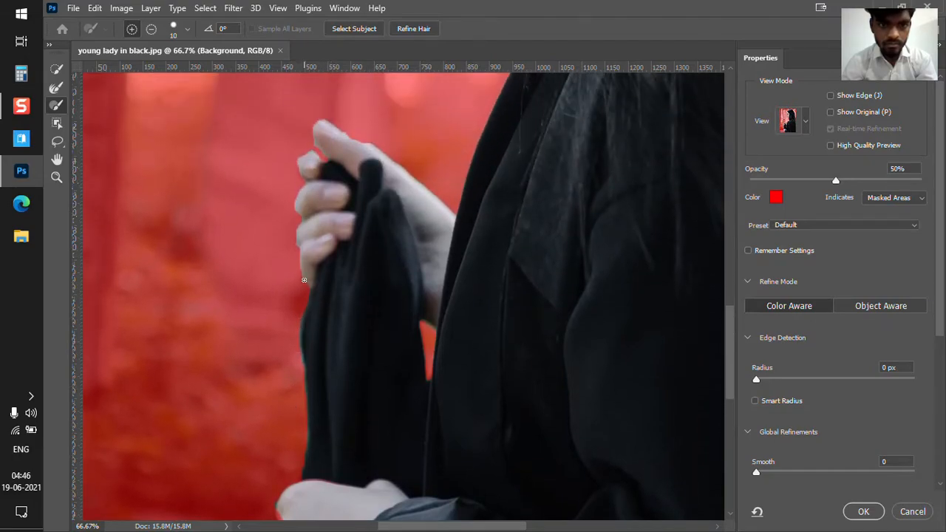
{"action": "scroll", "coordinate": [303, 280], "scroll_direction": "up", "scroll_amount": 5}
{"action": "scroll", "coordinate": [351, 390], "scroll_direction": "up", "scroll_amount": 1}
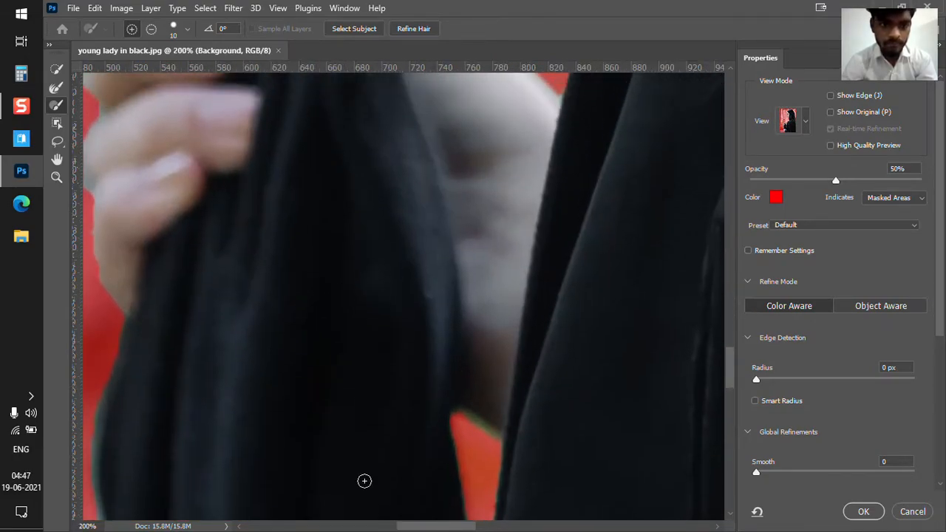
{"action": "left_click_drag", "start_coordinate": [407, 529], "coordinate": [441, 488]}
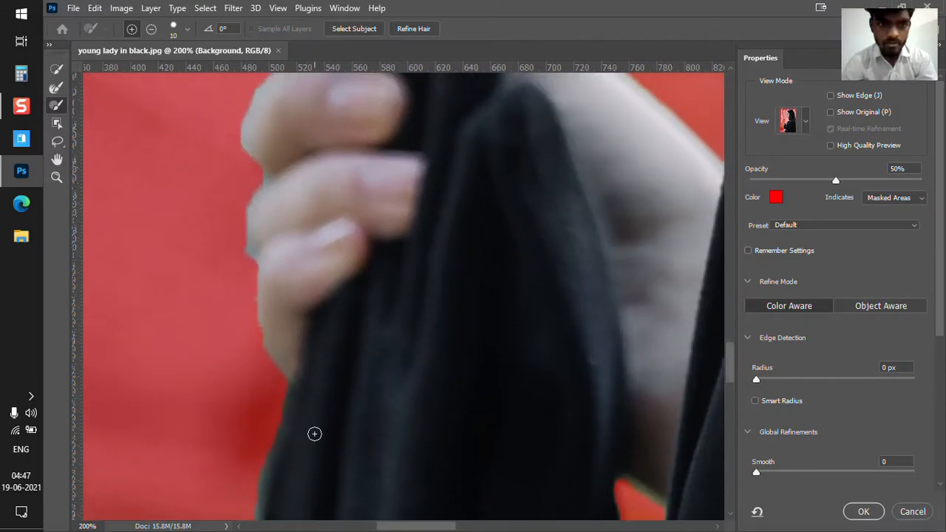
{"action": "scroll", "coordinate": [298, 333], "scroll_direction": "up", "scroll_amount": 7}
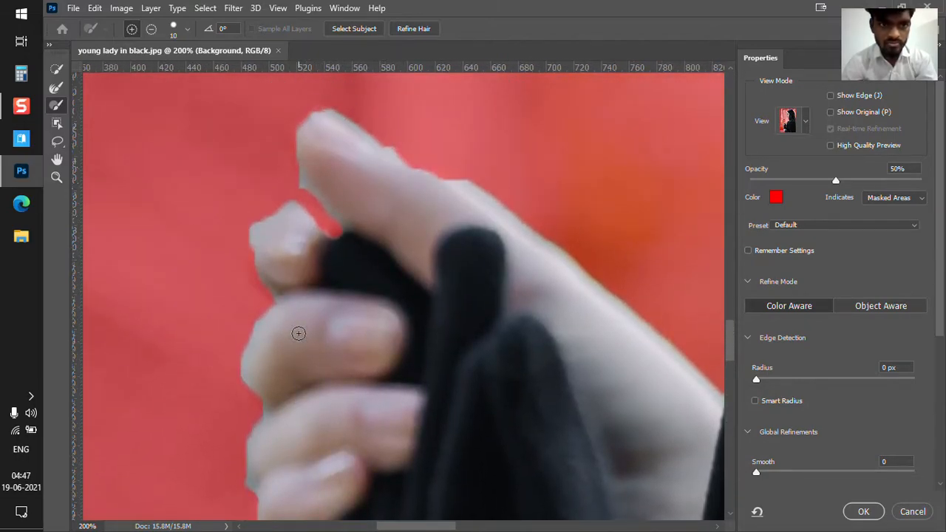
{"action": "scroll", "coordinate": [298, 333], "scroll_direction": "up", "scroll_amount": 1}
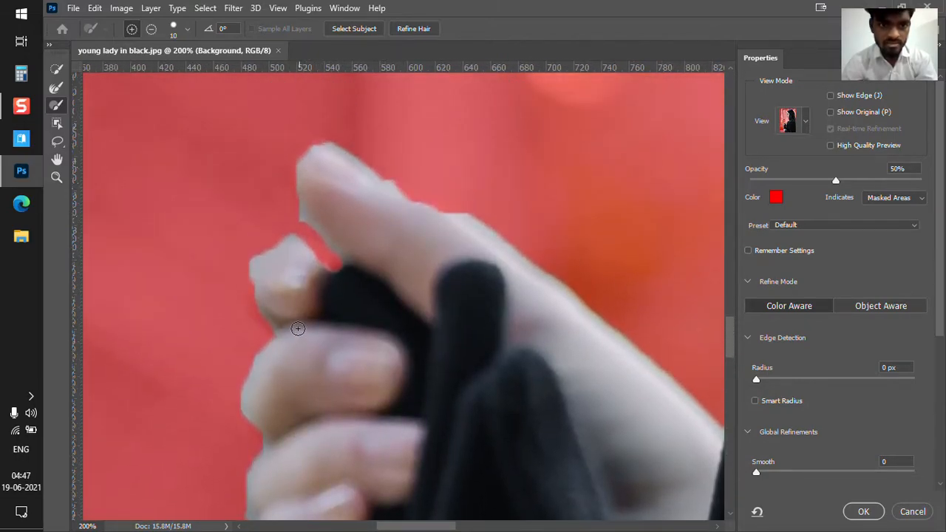
- Set the brush size to 5 px for detailed work on the fingers
{"action": "left_click", "coordinate": [176, 35]}
{"action": "left_click", "coordinate": [217, 54]}
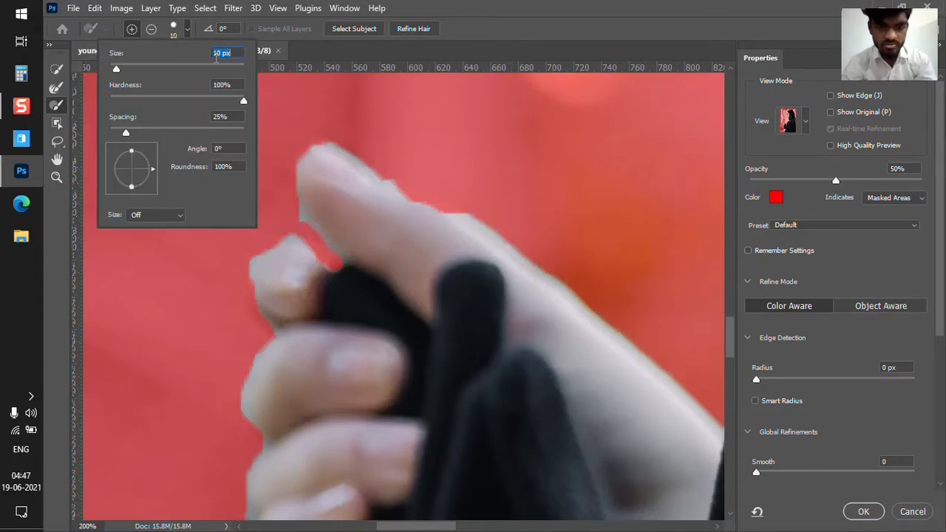
{"action": "key", "text": "Down"}
{"action": "key", "text": "Down"}
{"action": "key", "text": "Down"}
{"action": "left_click", "coordinate": [396, 59]}
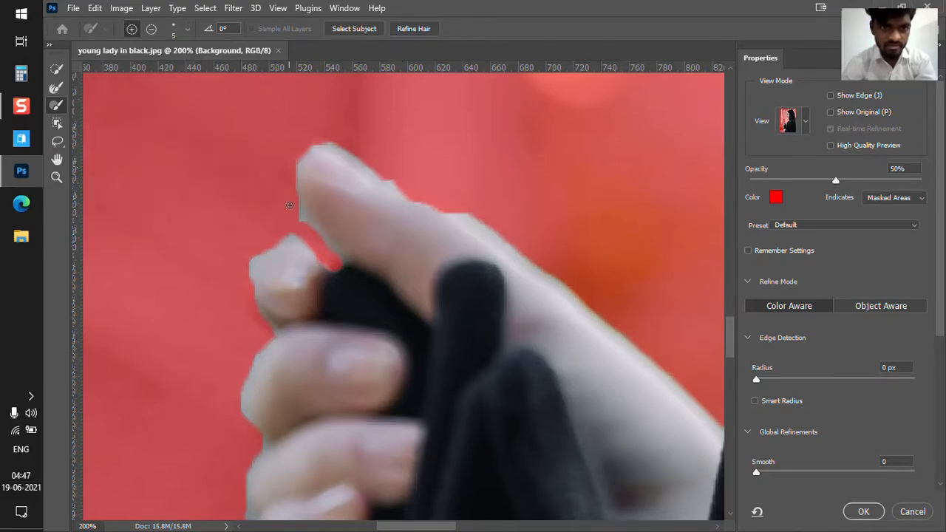
- Switch the brush to subtract mode and trim the excess selection along the outer edges of the thumb and fingers
{"action": "left_click_drag", "start_coordinate": [296, 213], "coordinate": [307, 225]}
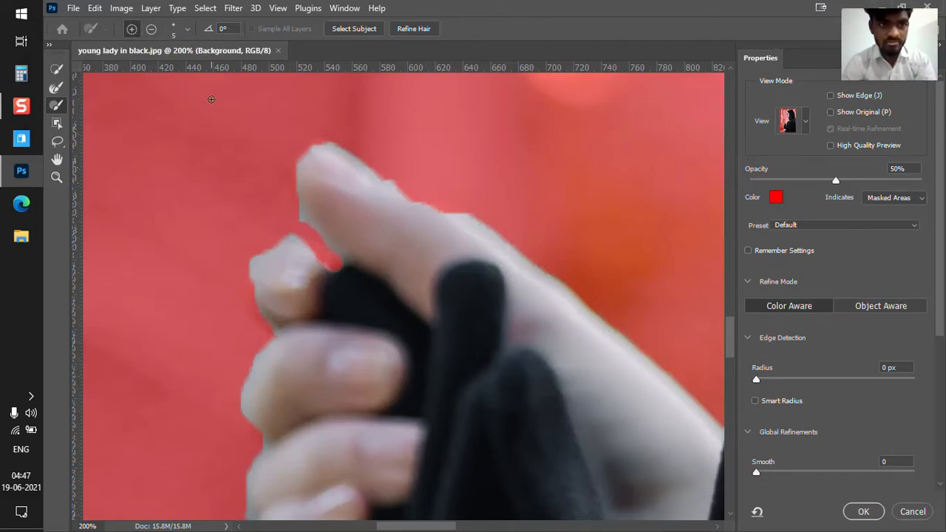
{"action": "left_click", "coordinate": [153, 30]}
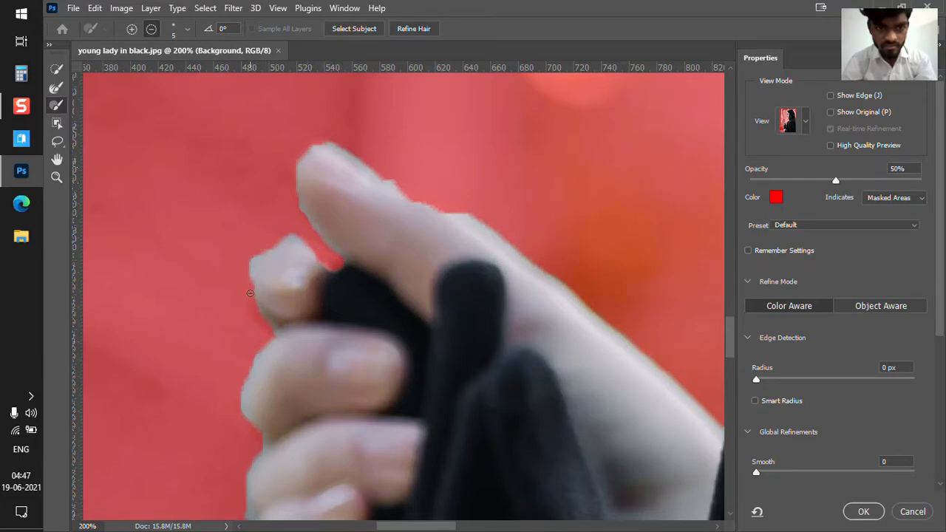
{"action": "mouse_move", "coordinate": [251, 282]}
{"action": "left_mouse_down"}
{"action": "mouse_move", "coordinate": [259, 250]}
{"action": "mouse_move", "coordinate": [247, 276]}
{"action": "mouse_move", "coordinate": [256, 237]}
{"action": "mouse_move", "coordinate": [242, 272]}
{"action": "mouse_move", "coordinate": [273, 252]}
{"action": "mouse_move", "coordinate": [247, 263]}
{"action": "mouse_move", "coordinate": [254, 254]}
{"action": "mouse_move", "coordinate": [304, 249]}
{"action": "mouse_move", "coordinate": [293, 242]}
{"action": "mouse_move", "coordinate": [275, 253]}
{"action": "mouse_move", "coordinate": [311, 254]}
{"action": "mouse_move", "coordinate": [325, 269]}
{"action": "mouse_move", "coordinate": [287, 244]}
{"action": "left_mouse_up"}
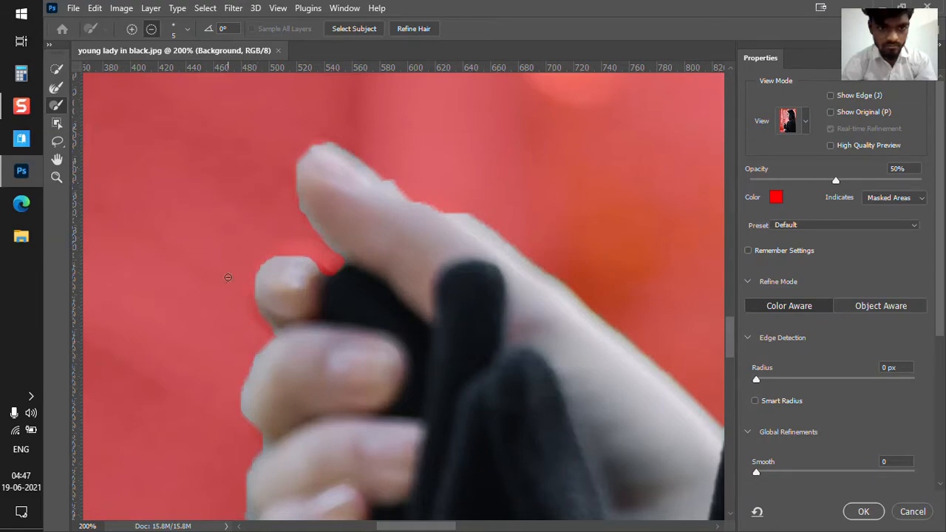
{"action": "scroll", "coordinate": [281, 197], "scroll_direction": "down", "scroll_amount": 3}
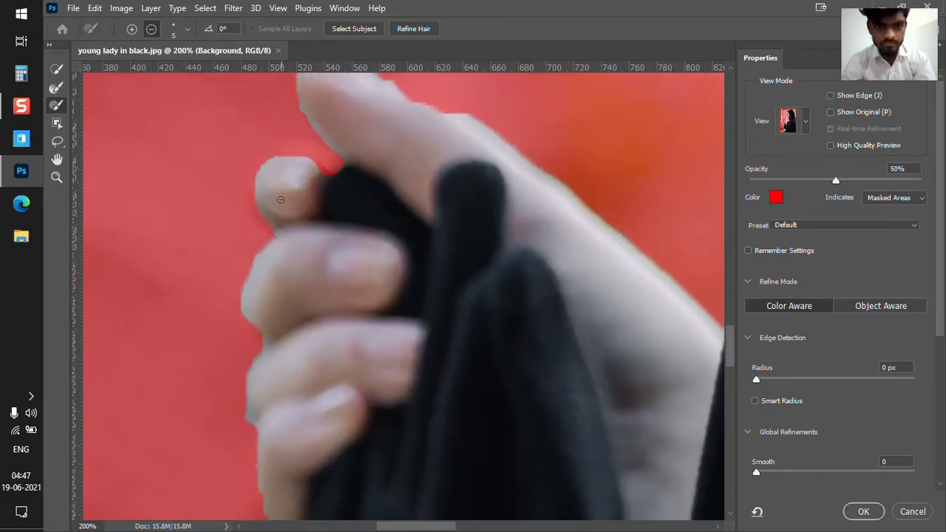
{"action": "scroll", "coordinate": [229, 273], "scroll_direction": "down", "scroll_amount": 4}
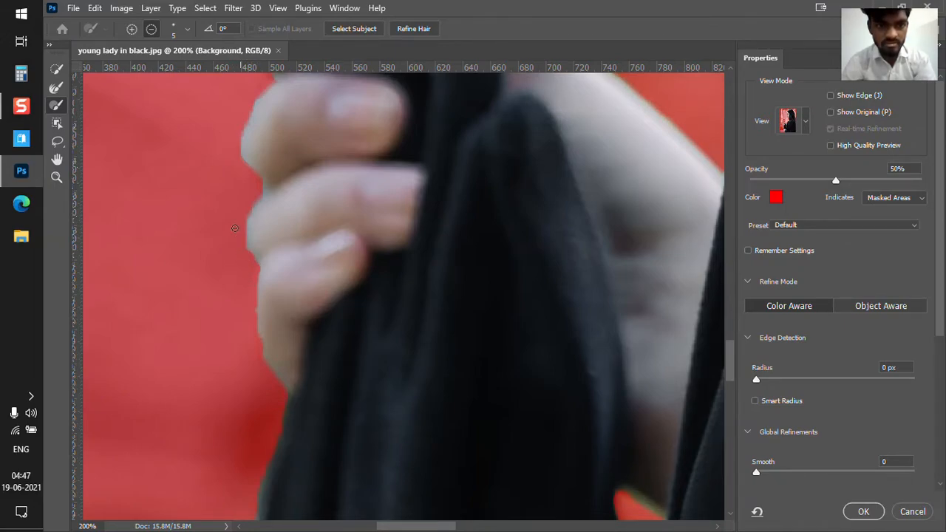
{"action": "left_click_drag", "start_coordinate": [239, 133], "coordinate": [260, 176]}
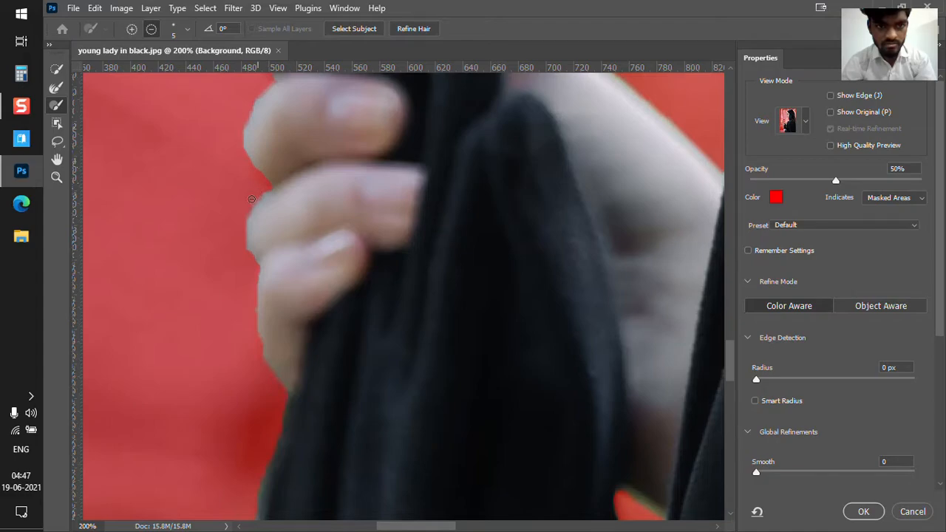
- Lower the overlay opacity to 31% to see the face outline through the mask
{"action": "scroll", "coordinate": [221, 188], "scroll_direction": "down", "scroll_amount": 4}
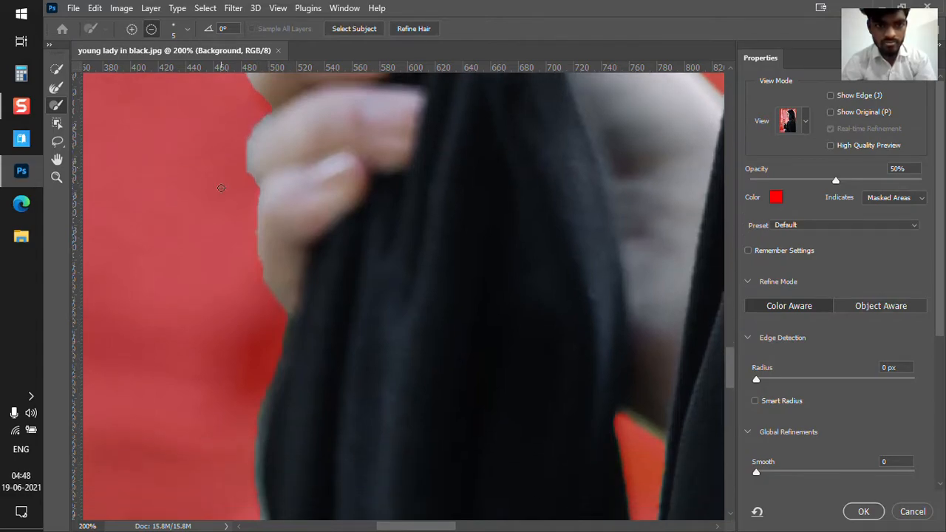
{"action": "scroll", "coordinate": [210, 189], "scroll_direction": "down", "scroll_amount": 2}
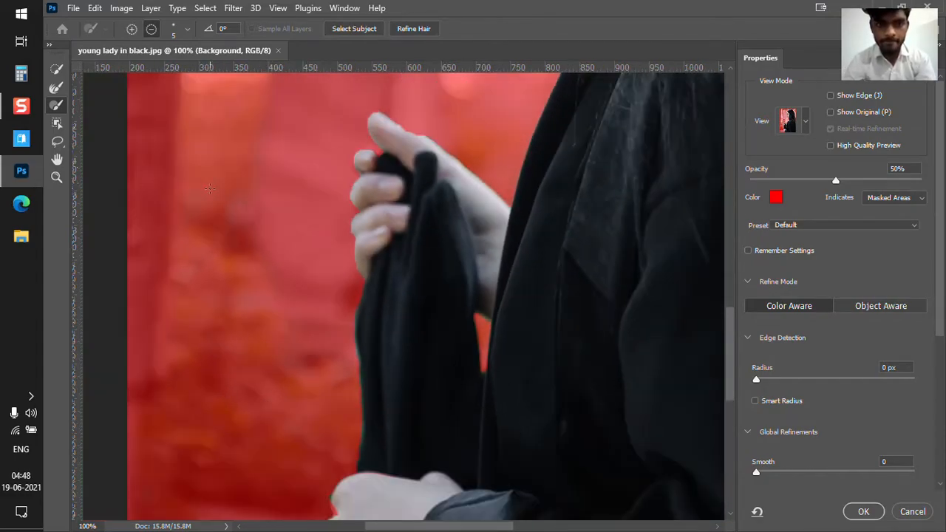
{"action": "scroll", "coordinate": [557, 227], "scroll_direction": "up", "scroll_amount": 4}
{"action": "scroll", "coordinate": [557, 227], "scroll_direction": "up", "scroll_amount": 5}
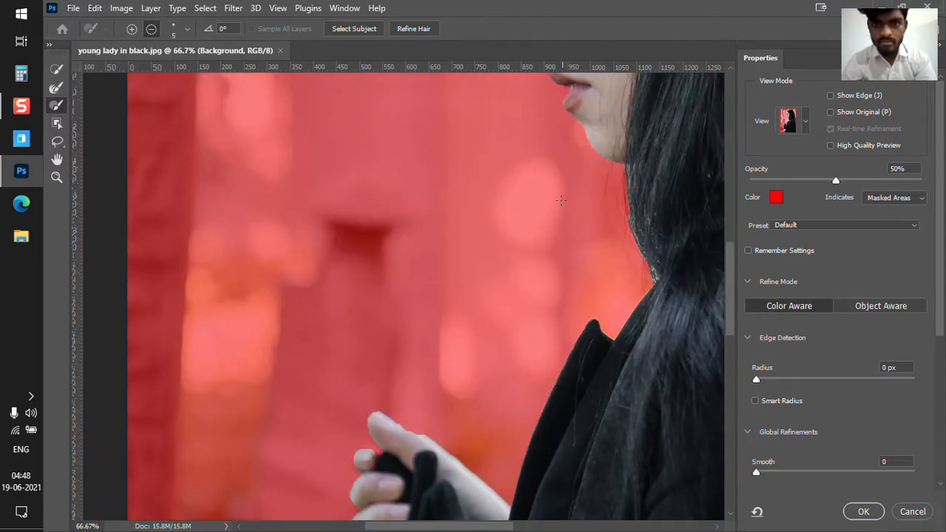
{"action": "scroll", "coordinate": [452, 171], "scroll_direction": "up", "scroll_amount": 1}
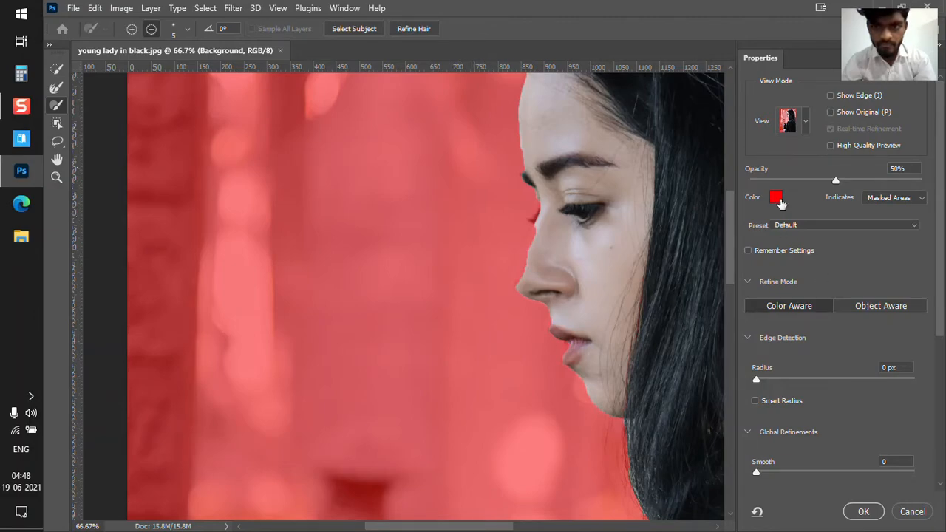
{"action": "left_click_drag", "start_coordinate": [841, 179], "coordinate": [801, 183]}
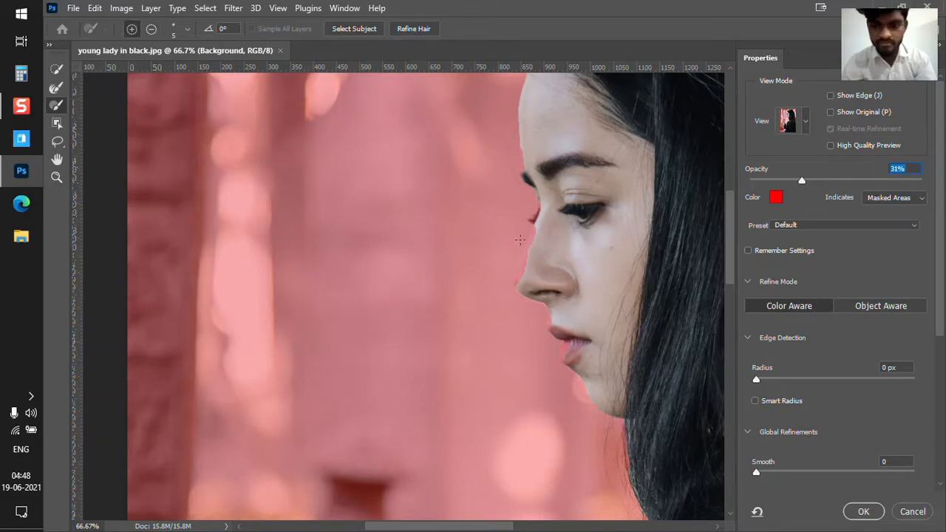
- Set the brush size to 10 px and, in add mode, paint the missing edge of the nose bridge and tip into the selection
{"action": "key", "text": "ctrl+plus"}
{"action": "left_click_drag", "start_coordinate": [456, 529], "coordinate": [494, 531]}
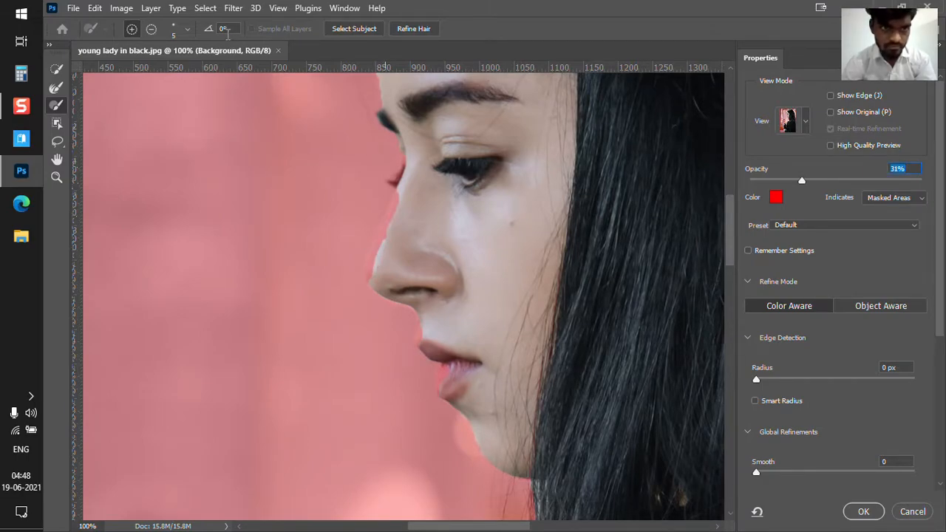
{"action": "left_click", "coordinate": [187, 31]}
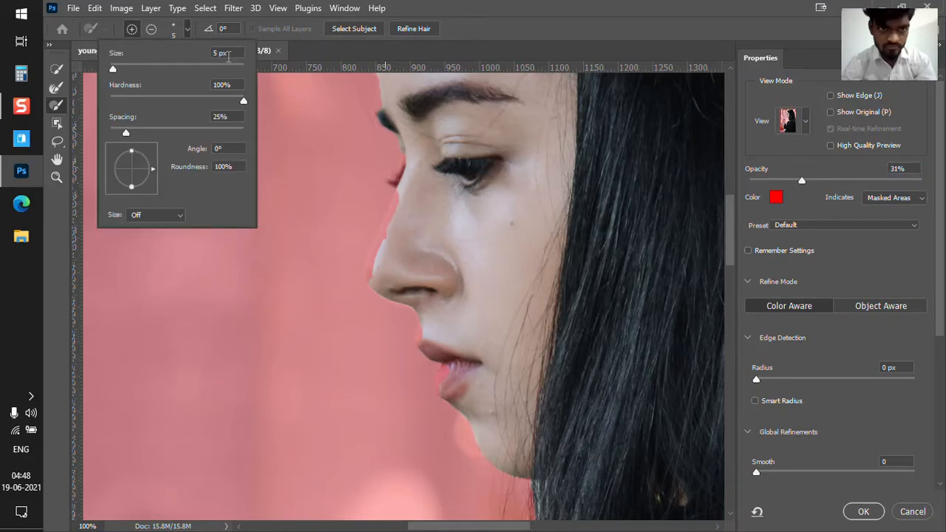
{"action": "double_click", "coordinate": [220, 54]}
{"action": "type", "text": "10"}
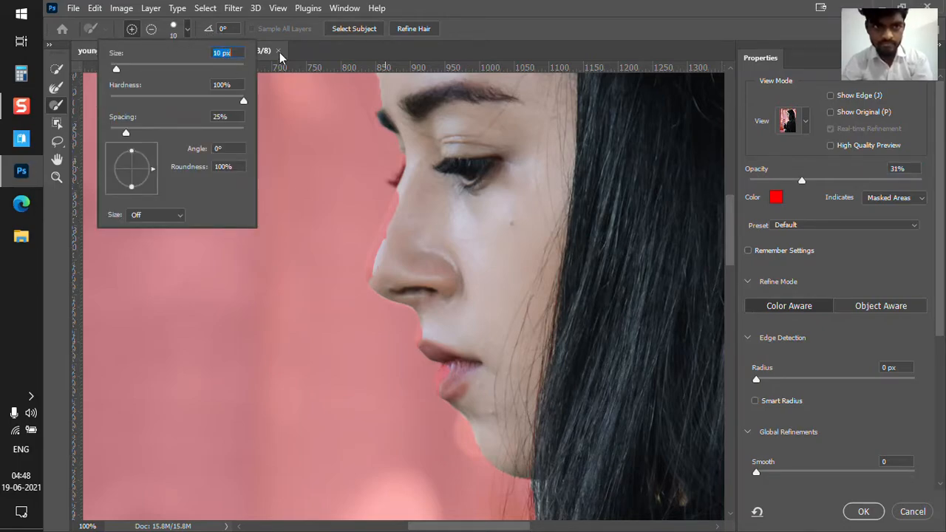
{"action": "key", "text": "Return"}
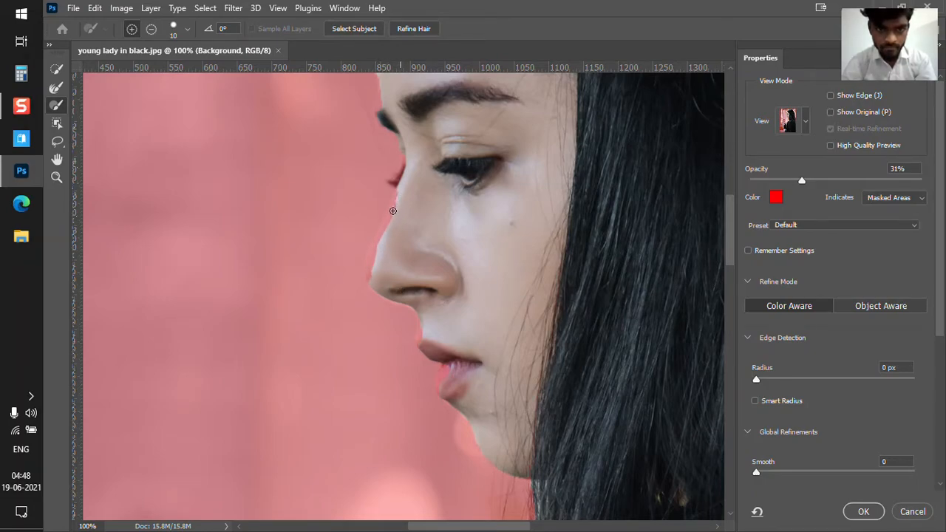
{"action": "left_click", "coordinate": [375, 250]}
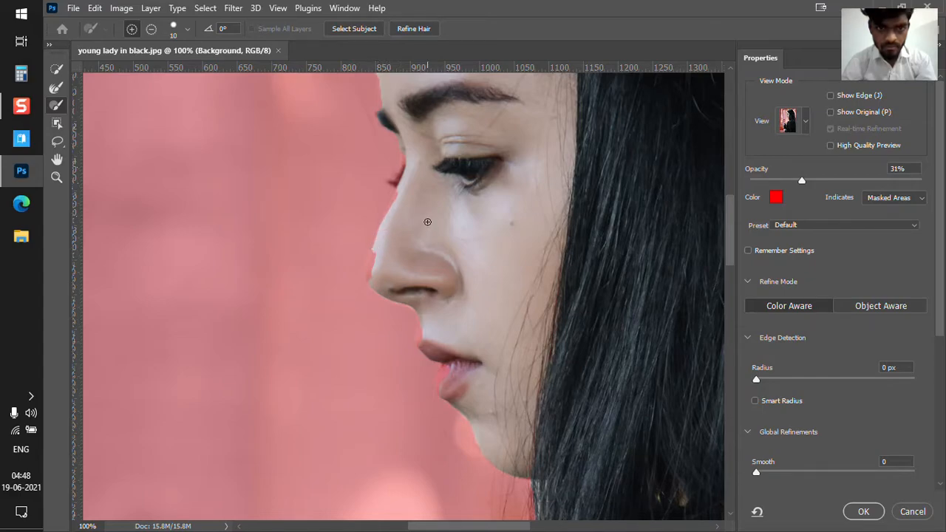
{"action": "mouse_move", "coordinate": [395, 200]}
{"action": "left_mouse_down"}
{"action": "mouse_move", "coordinate": [369, 272]}
{"action": "mouse_move", "coordinate": [375, 285]}
{"action": "left_mouse_up"}
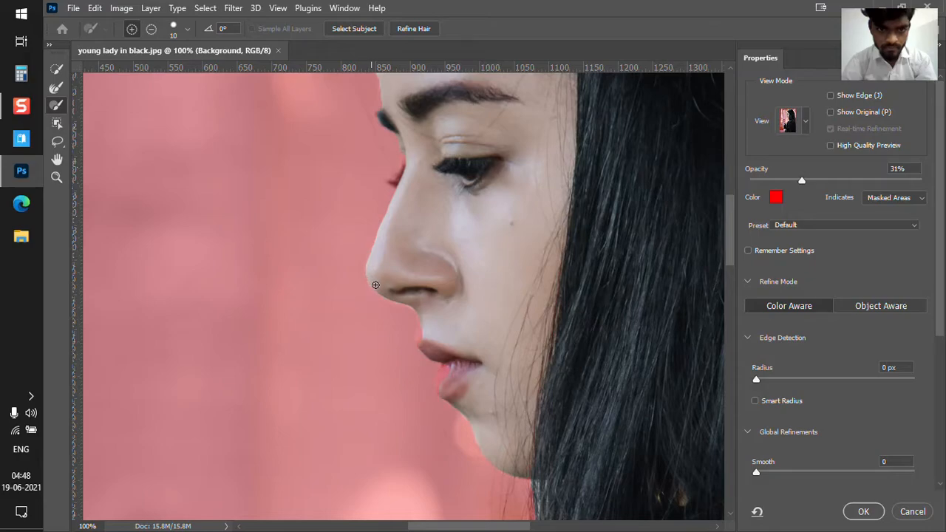
- Inspect the overlay edges from the eye and forehead up to the crown, and the mask around the whole figure
{"action": "scroll", "coordinate": [444, 251], "scroll_direction": "up", "scroll_amount": 3}
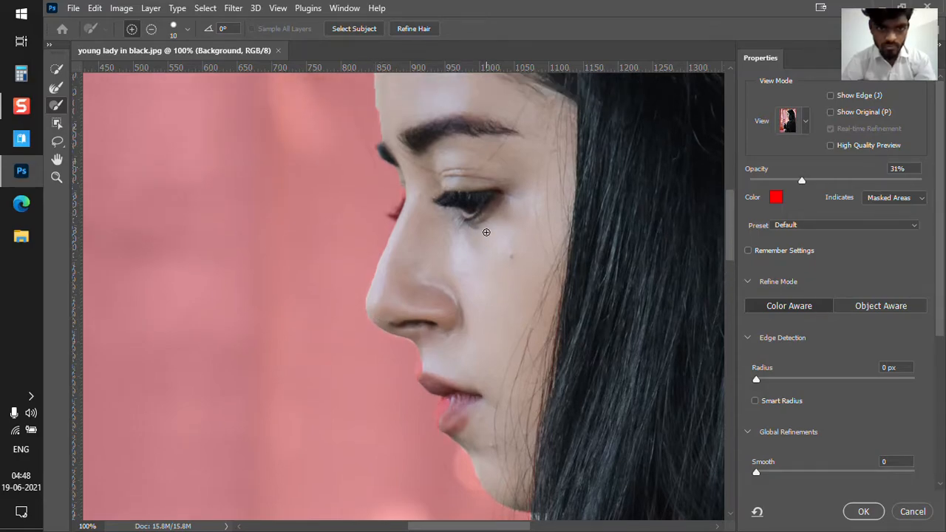
{"action": "scroll", "coordinate": [484, 230], "scroll_direction": "up", "scroll_amount": 3}
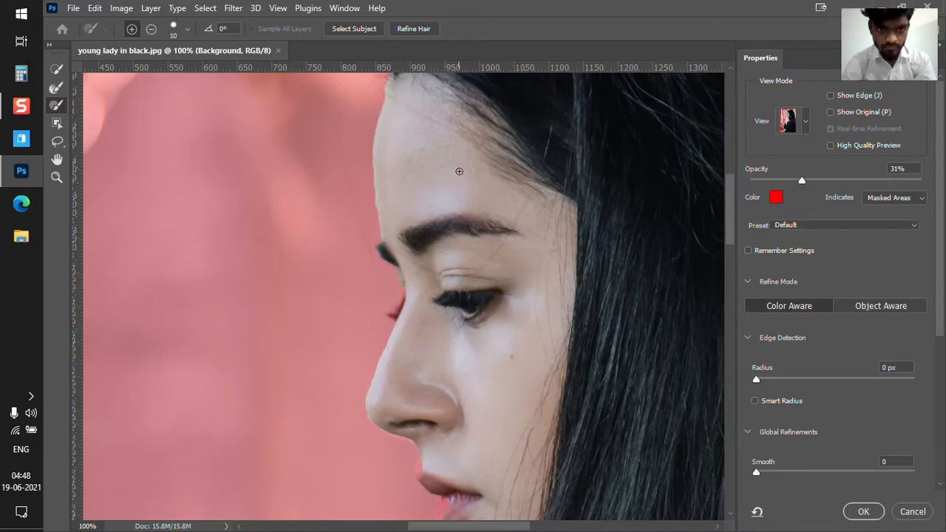
{"action": "scroll", "coordinate": [456, 178], "scroll_direction": "up", "scroll_amount": 5}
{"action": "scroll", "coordinate": [454, 189], "scroll_direction": "up", "scroll_amount": 5}
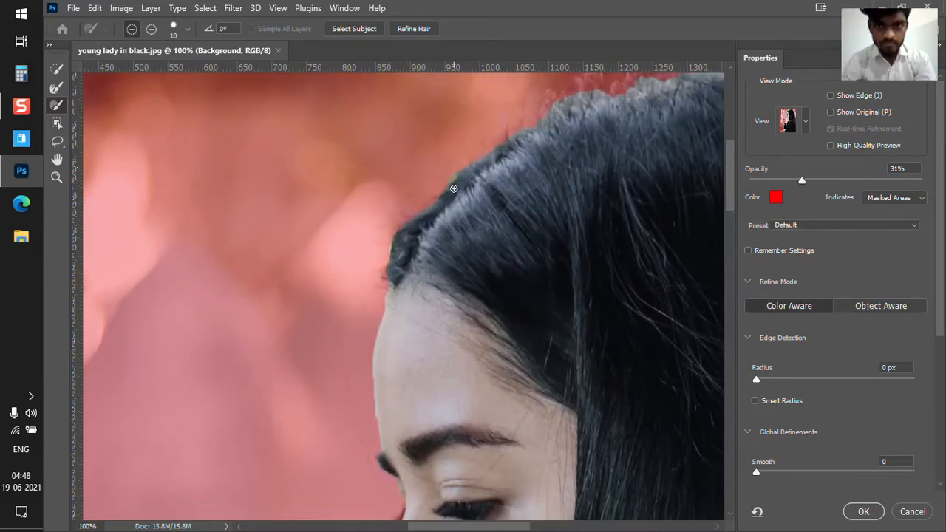
{"action": "scroll", "coordinate": [440, 187], "scroll_direction": "down", "scroll_amount": 1, "text": "alt"}
{"action": "scroll", "coordinate": [439, 187], "scroll_direction": "down", "scroll_amount": 3, "text": "alt"}
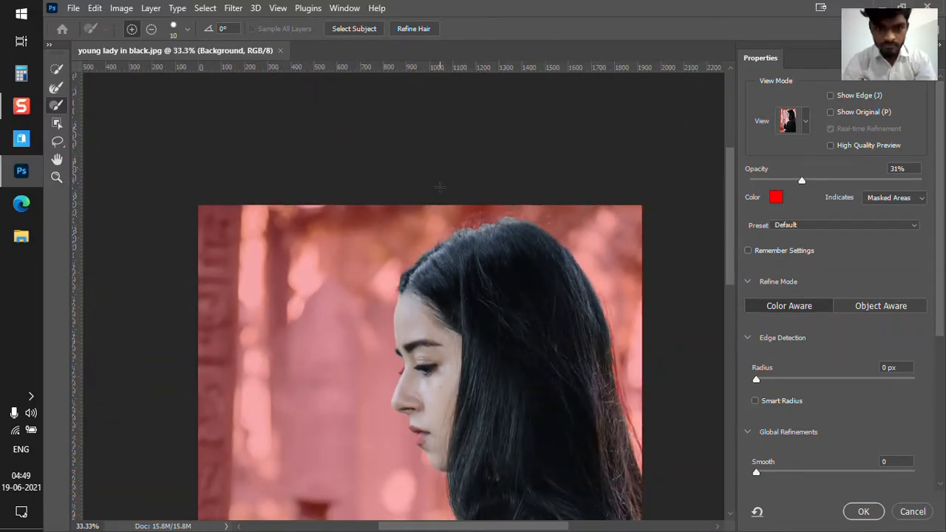
{"action": "scroll", "coordinate": [440, 187], "scroll_direction": "down", "scroll_amount": 1, "text": "alt"}
{"action": "scroll", "coordinate": [456, 180], "scroll_direction": "down", "scroll_amount": 3}
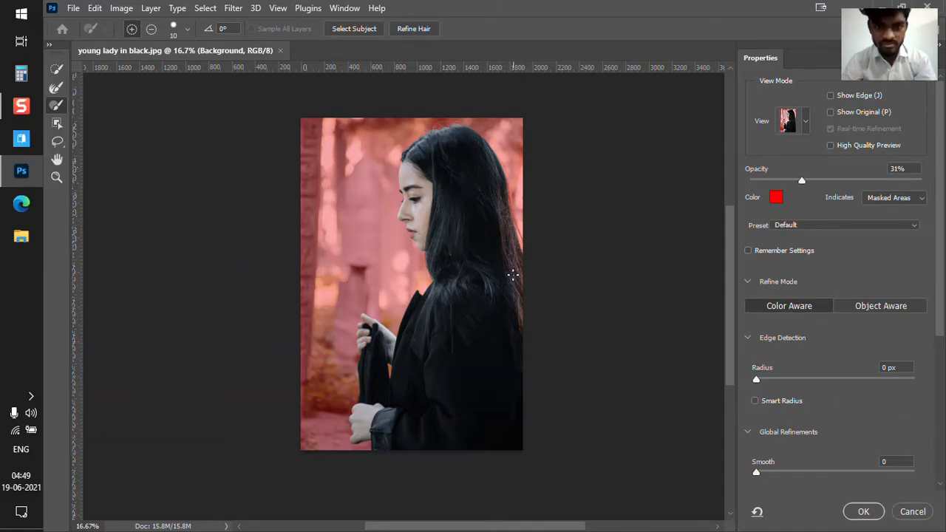
- Switch the preview to Marching Ants and apply the refined selection of the woman
{"action": "scroll", "coordinate": [508, 278], "scroll_direction": "down", "scroll_amount": 3}
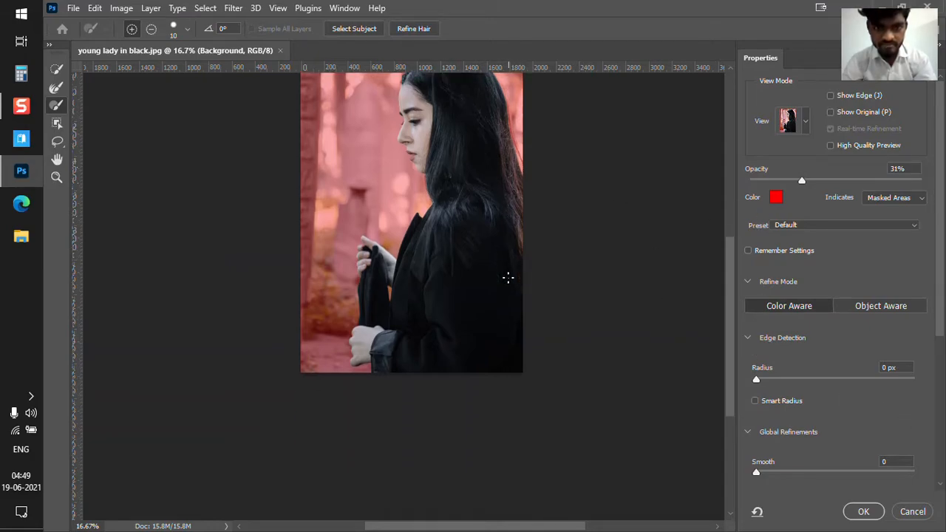
{"action": "scroll", "coordinate": [508, 277], "scroll_direction": "up", "scroll_amount": 3}
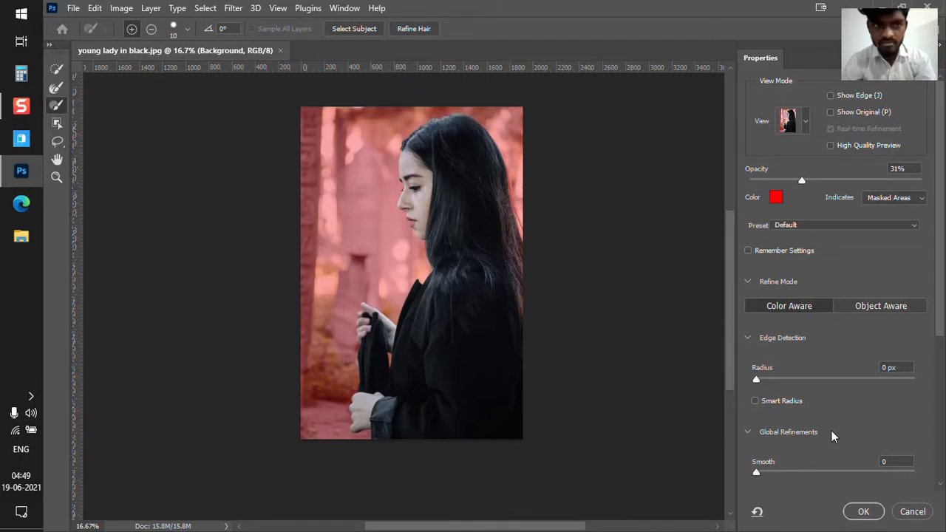
{"action": "left_click", "coordinate": [807, 120]}
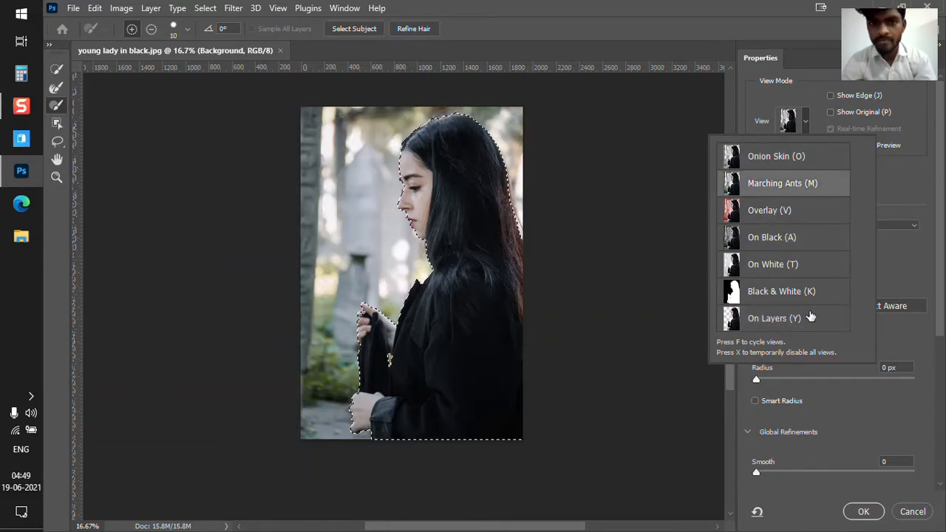
{"action": "left_click", "coordinate": [872, 510]}
{"action": "left_click", "coordinate": [861, 511]}
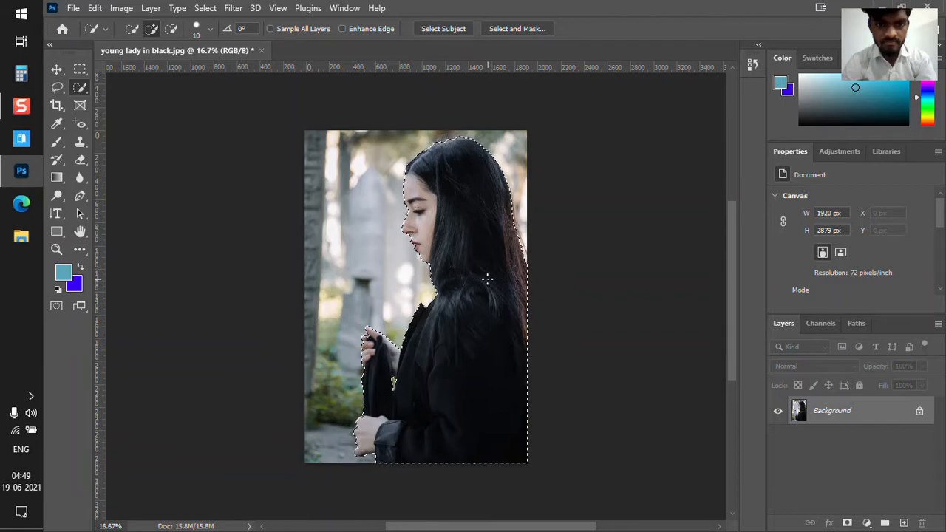
- Check the selection border around the mouth and chin and reopen the selection in Select and Mask
{"action": "scroll", "coordinate": [390, 248], "scroll_direction": "up", "scroll_amount": 2}
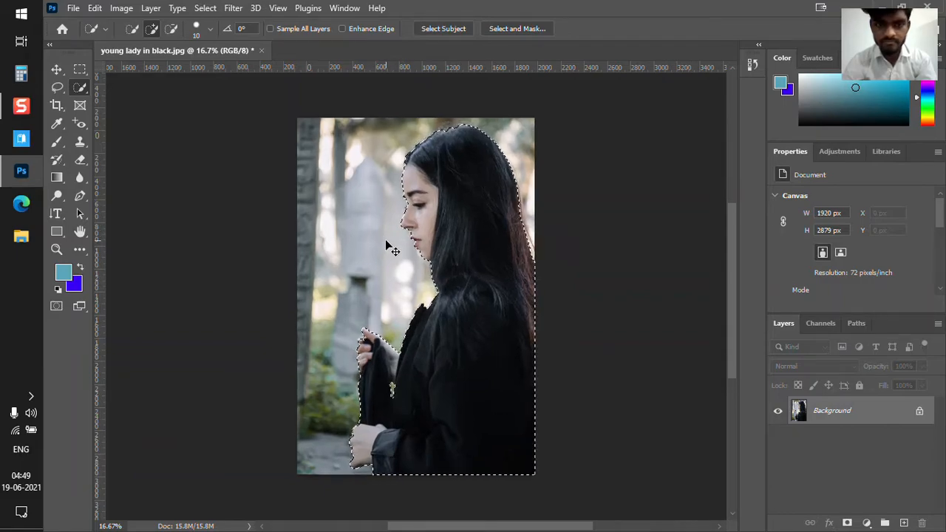
{"action": "scroll", "coordinate": [391, 247], "scroll_direction": "up", "scroll_amount": 2}
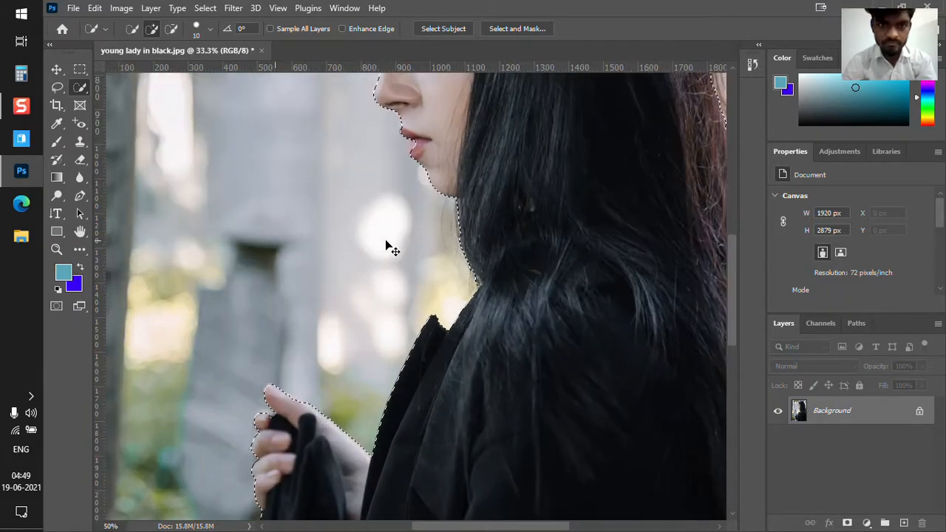
{"action": "scroll", "coordinate": [379, 225], "scroll_direction": "up", "scroll_amount": 2}
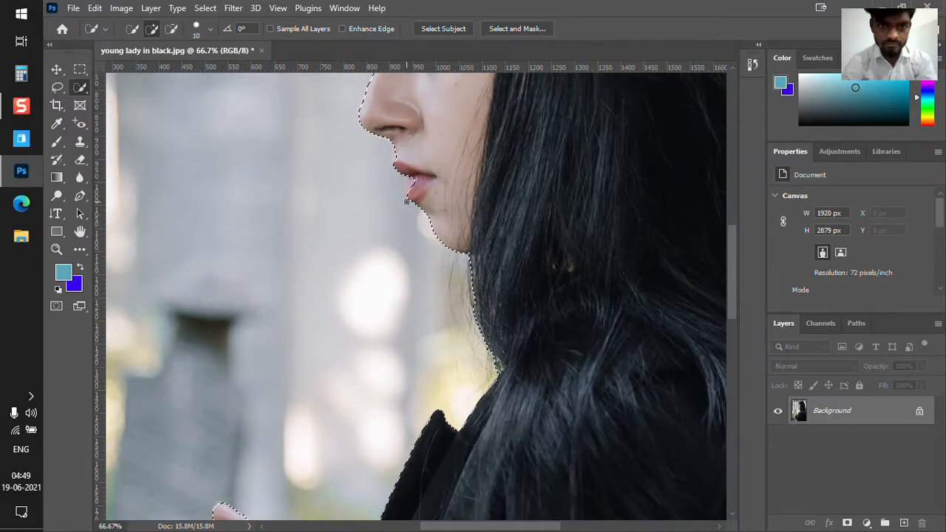
{"action": "scroll", "coordinate": [404, 205], "scroll_direction": "down", "scroll_amount": 1}
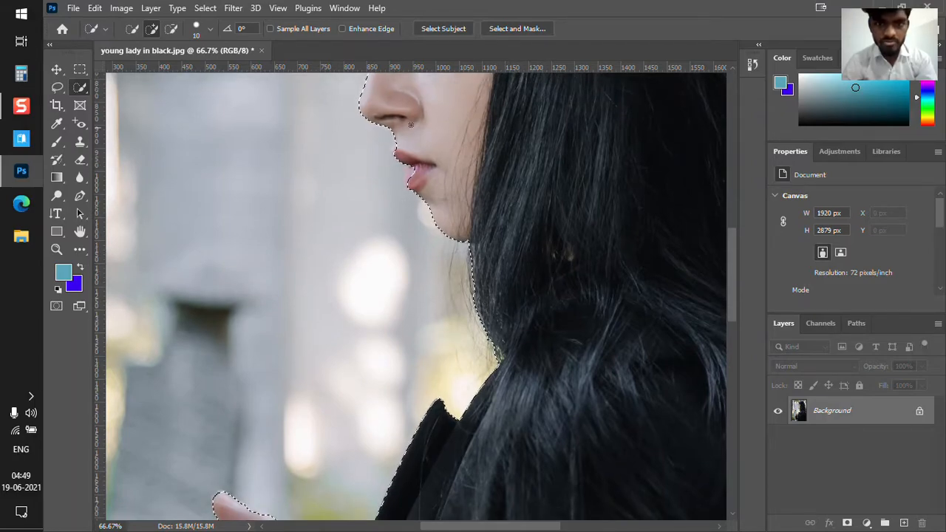
{"action": "left_click", "coordinate": [519, 31]}
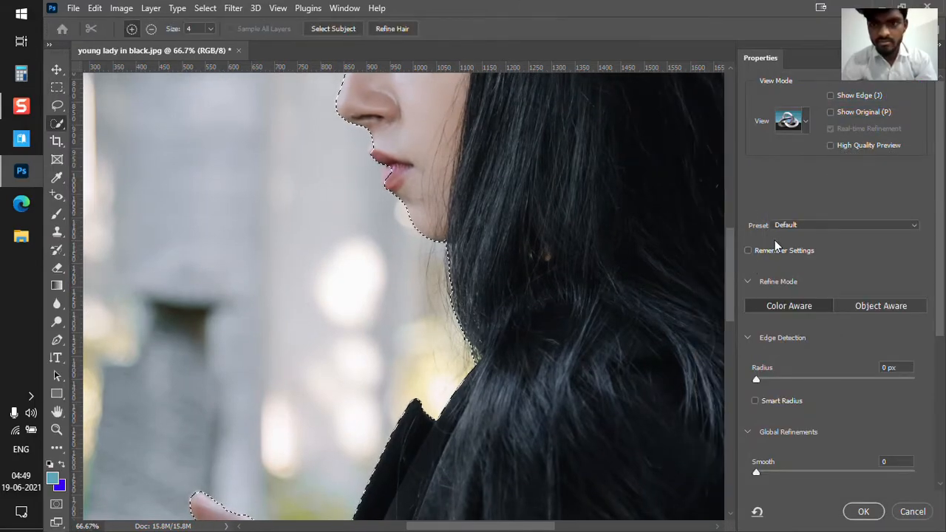
{"action": "scroll", "coordinate": [190, 143], "scroll_direction": "up", "scroll_amount": 1}
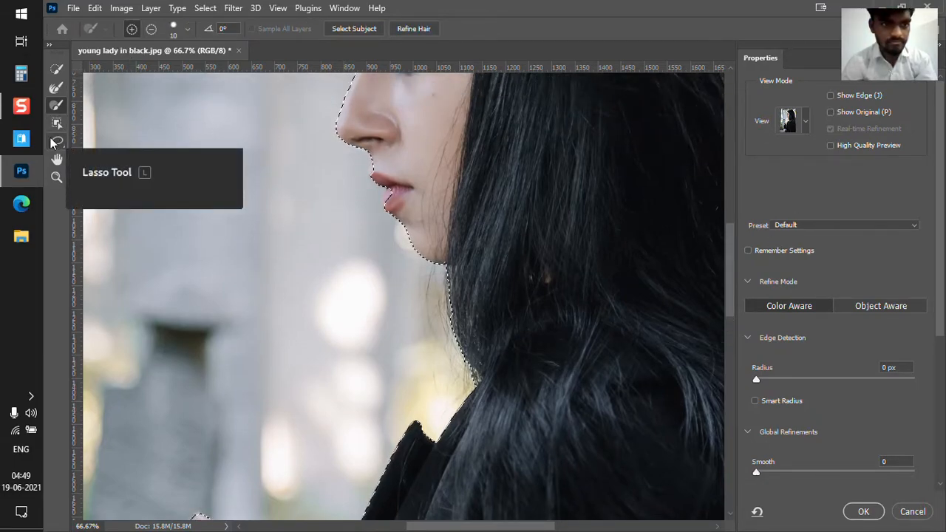
- Using an 8 px brush in Overlay view, paint the missing edge of the lips into the selection
{"action": "left_click", "coordinate": [189, 30]}
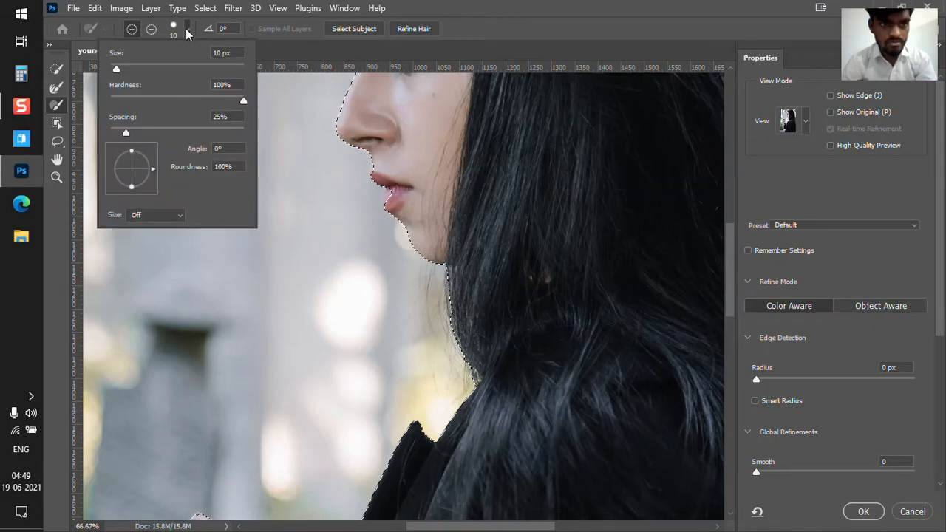
{"action": "key", "text": "Down"}
{"action": "key", "text": "Down"}
{"action": "key", "text": "Down"}
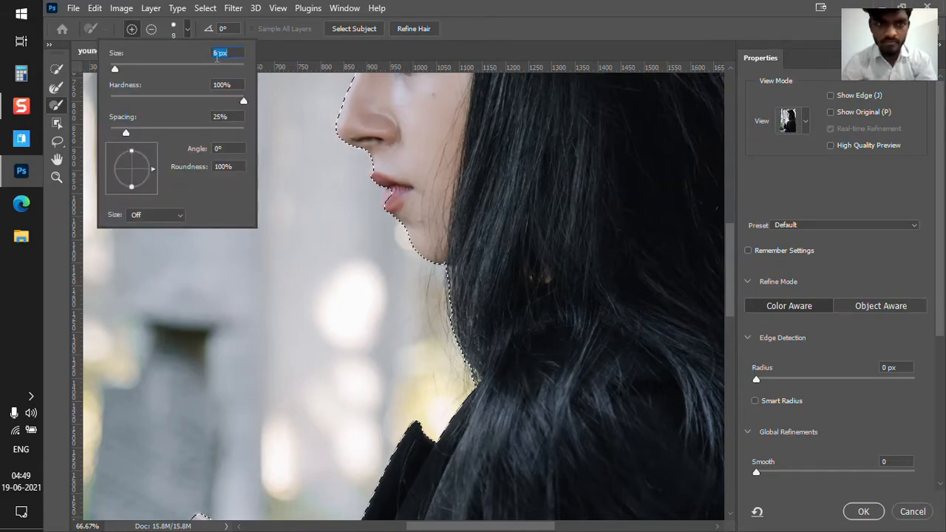
{"action": "key", "text": "Up"}
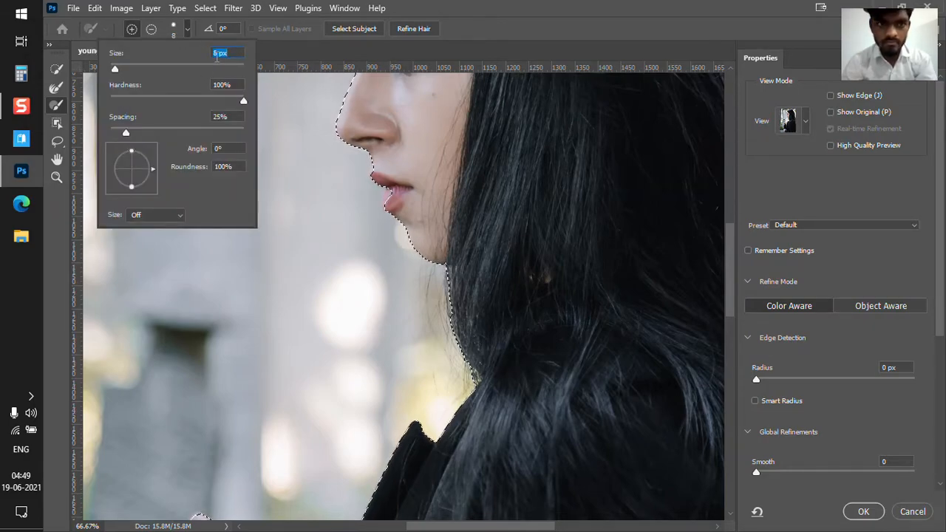
{"action": "left_click", "coordinate": [270, 44]}
{"action": "left_click", "coordinate": [788, 120]}
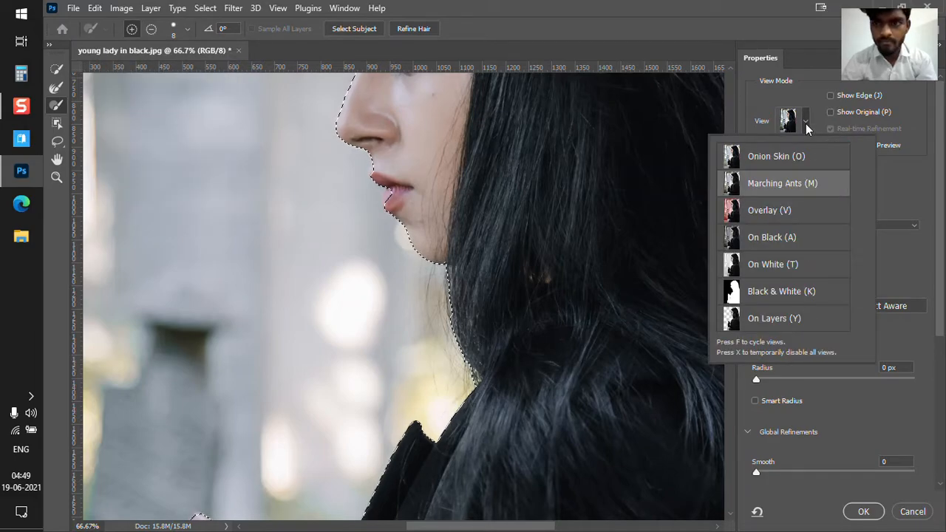
{"action": "left_click", "coordinate": [764, 210]}
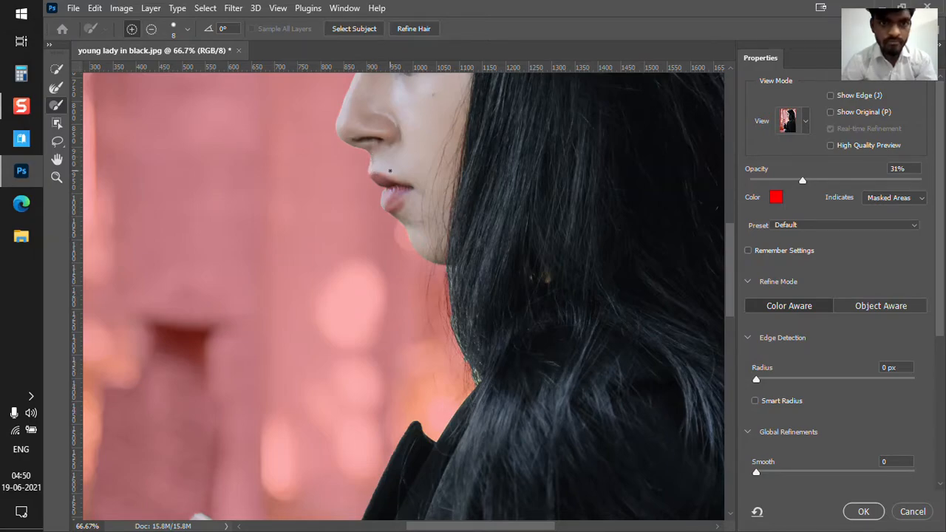
- Set the brush size to 3 px and paint the far eye's protruding lashes beside the nose bridge into the selection
{"action": "scroll", "coordinate": [403, 296], "scroll_direction": "up", "scroll_amount": 4}
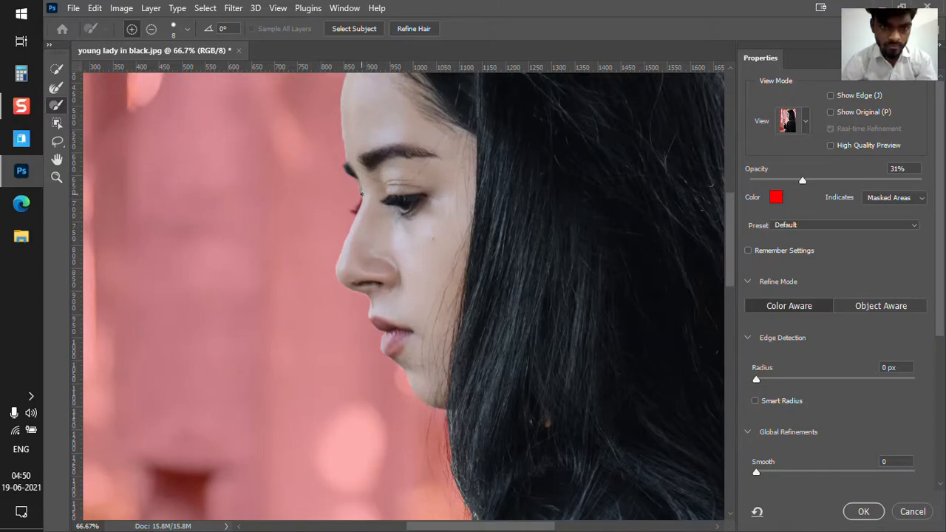
{"action": "scroll", "coordinate": [331, 207], "scroll_direction": "left", "scroll_amount": 1}
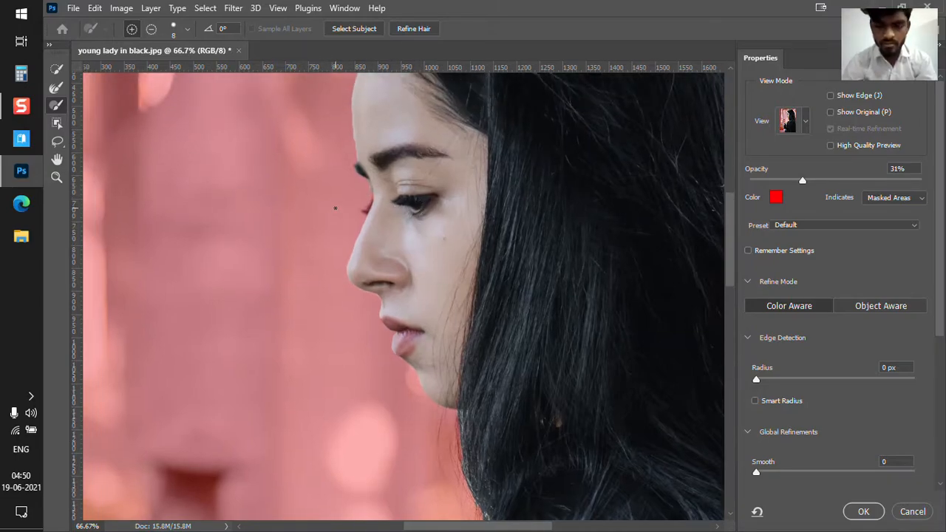
{"action": "scroll", "coordinate": [335, 207], "scroll_direction": "up", "scroll_amount": 2}
{"action": "scroll", "coordinate": [229, 152], "scroll_direction": "up", "scroll_amount": 4}
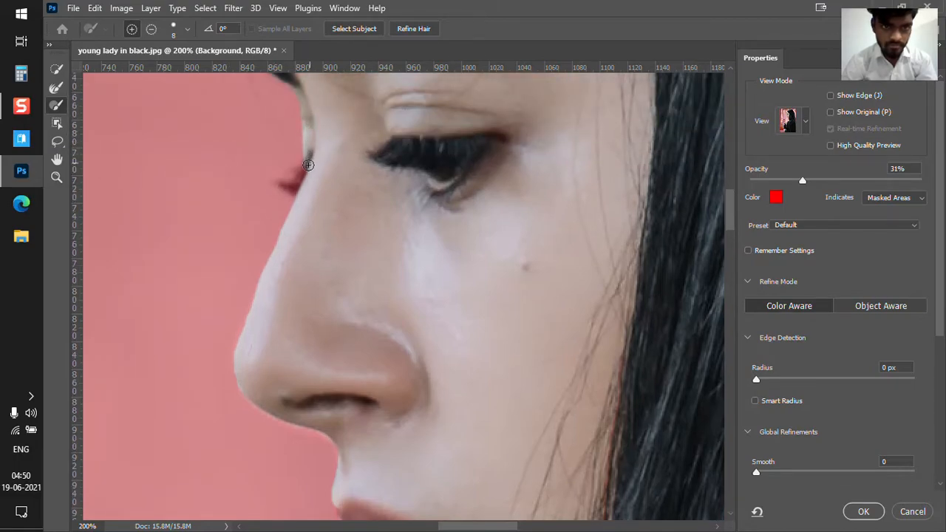
{"action": "left_click", "coordinate": [187, 29]}
{"action": "left_click", "coordinate": [225, 53]}
{"action": "key", "text": "Down"}
{"action": "key", "text": "Down"}
{"action": "key", "text": "Down"}
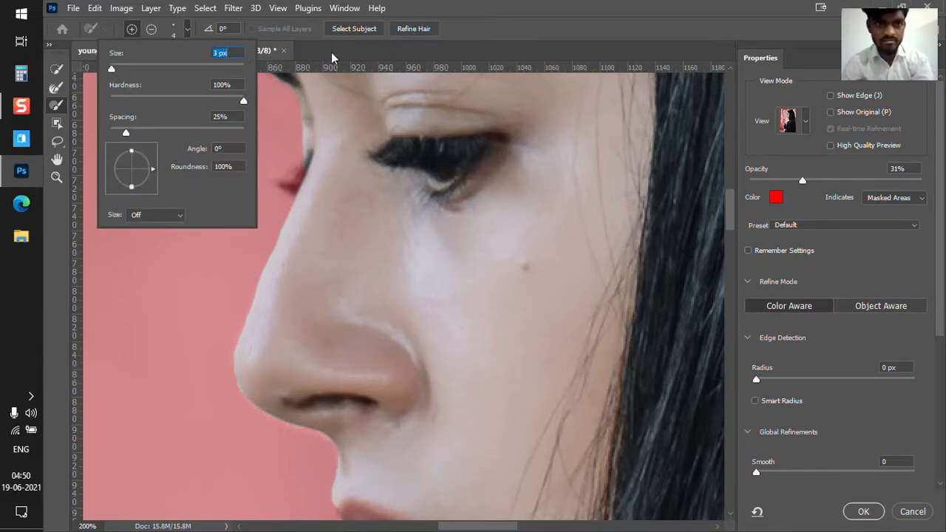
{"action": "key", "text": "Return"}
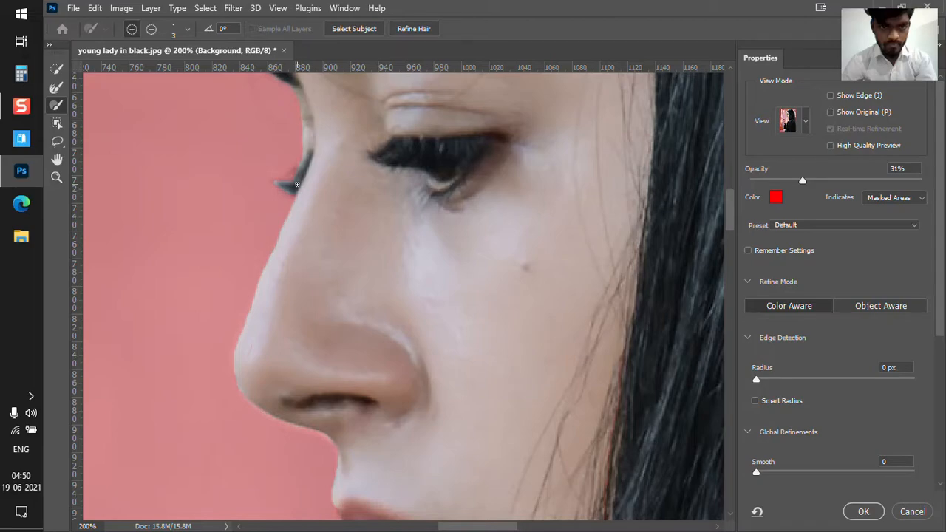
- Apply the refined mask as a selection and review its outline around the whole figure
{"action": "key", "text": "ctrl+minus"}
{"action": "key", "text": "ctrl+minus"}
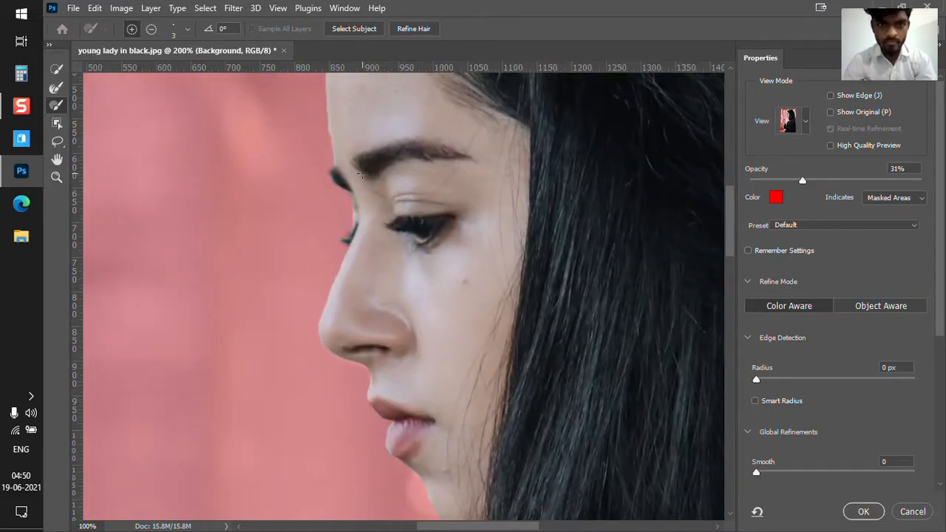
{"action": "key", "text": "Return"}
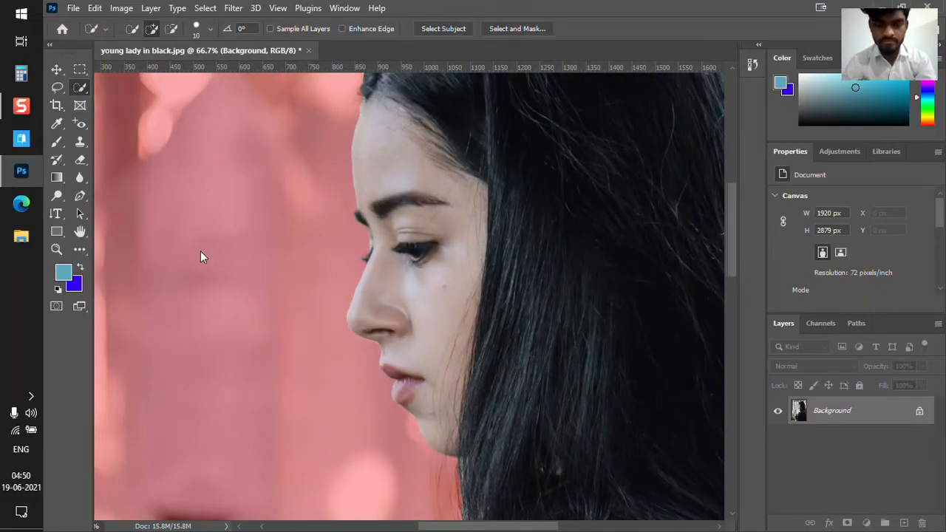
{"action": "key", "text": "ctrl+0"}
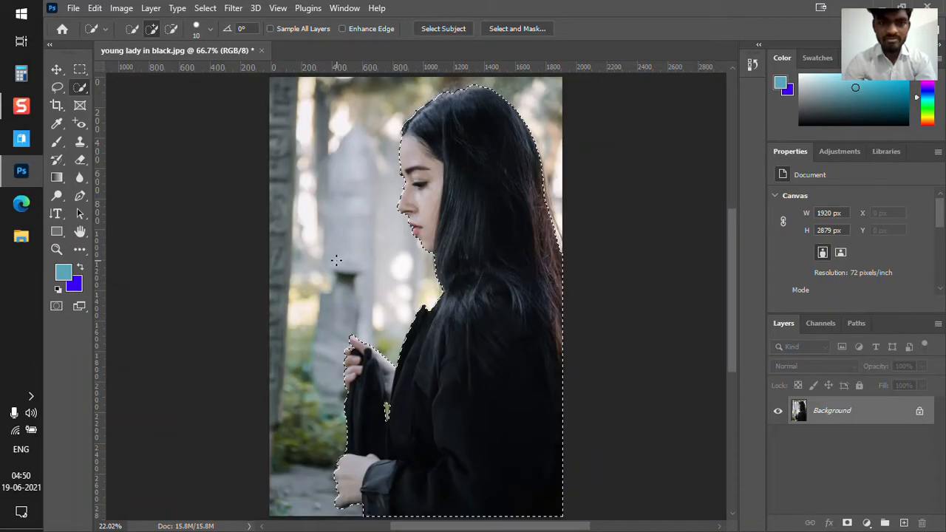
{"action": "scroll", "coordinate": [328, 256], "scroll_direction": "down", "scroll_amount": 2}
{"action": "scroll", "coordinate": [324, 253], "scroll_direction": "up", "scroll_amount": 3}
{"action": "scroll", "coordinate": [325, 251], "scroll_direction": "up", "scroll_amount": 1}
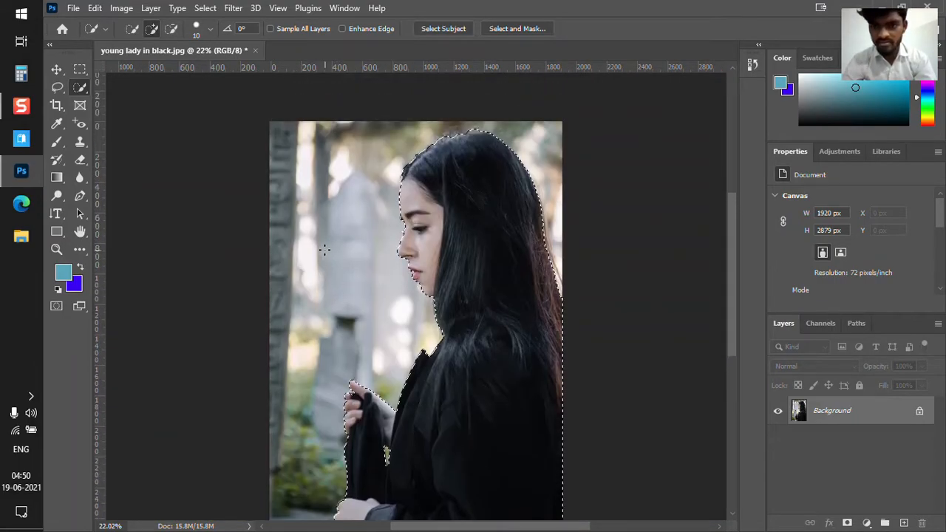
{"action": "scroll", "coordinate": [326, 249], "scroll_direction": "down", "scroll_amount": 3}
{"action": "scroll", "coordinate": [375, 229], "scroll_direction": "up", "scroll_amount": 1}
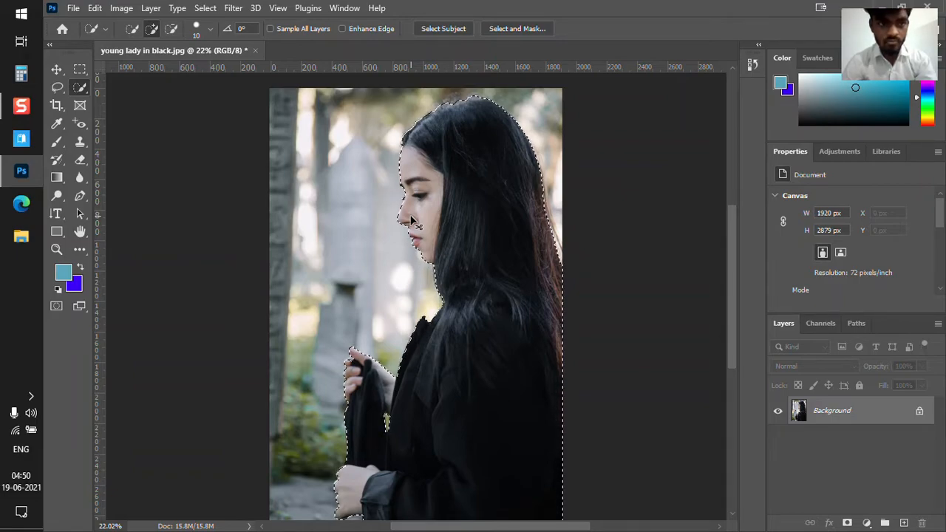
- Try moving the selected woman toward the photo's left edge with the Move tool, and restore her original position
{"action": "left_click", "coordinate": [55, 70]}
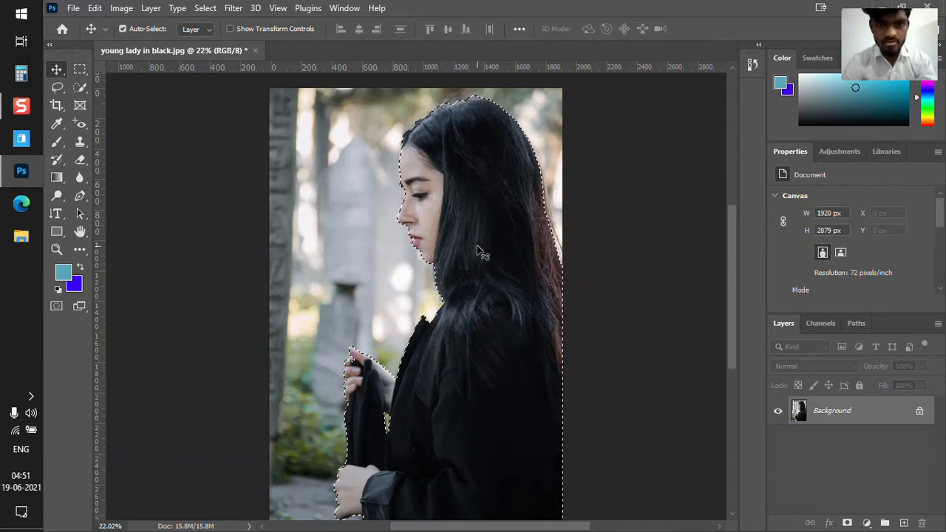
{"action": "left_click_drag", "start_coordinate": [482, 252], "coordinate": [267, 264]}
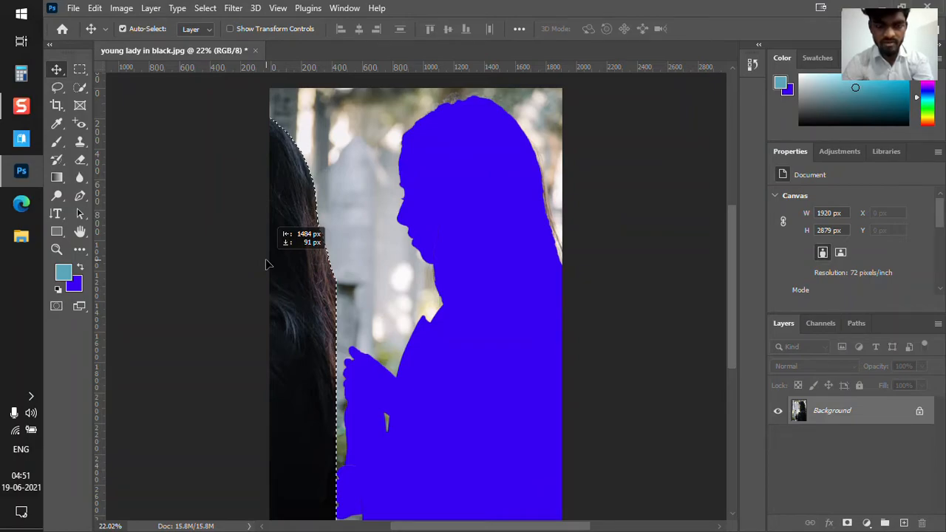
{"action": "left_click_drag", "start_coordinate": [268, 264], "coordinate": [328, 251]}
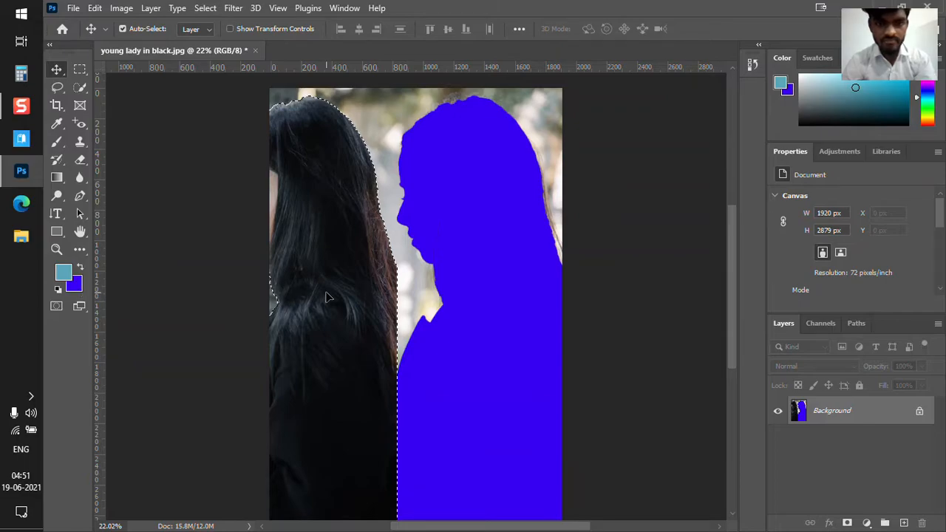
{"action": "left_click_drag", "start_coordinate": [340, 332], "coordinate": [500, 328]}
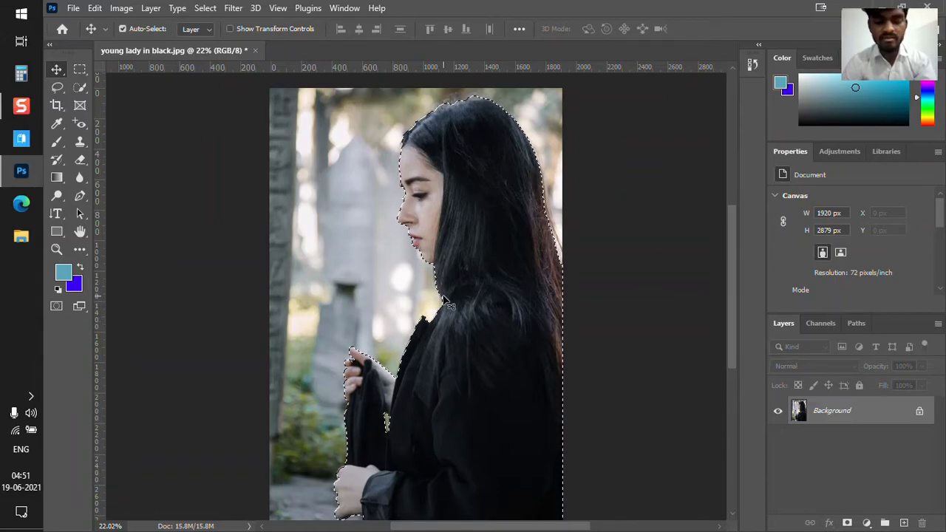
- Copy the selected woman into a new 1509 x 2879 px document at 72 ppi with a white background
{"action": "key", "text": "ctrl+n"}
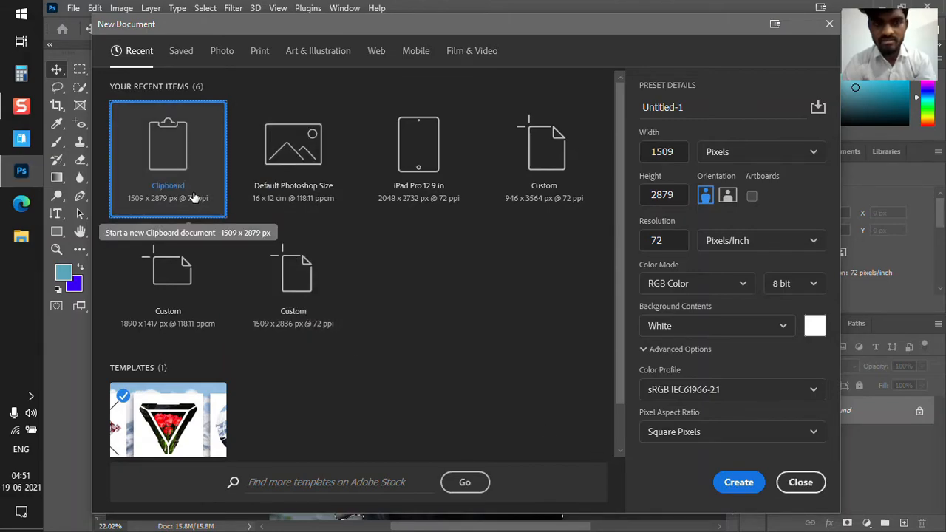
{"action": "left_click", "coordinate": [733, 483]}
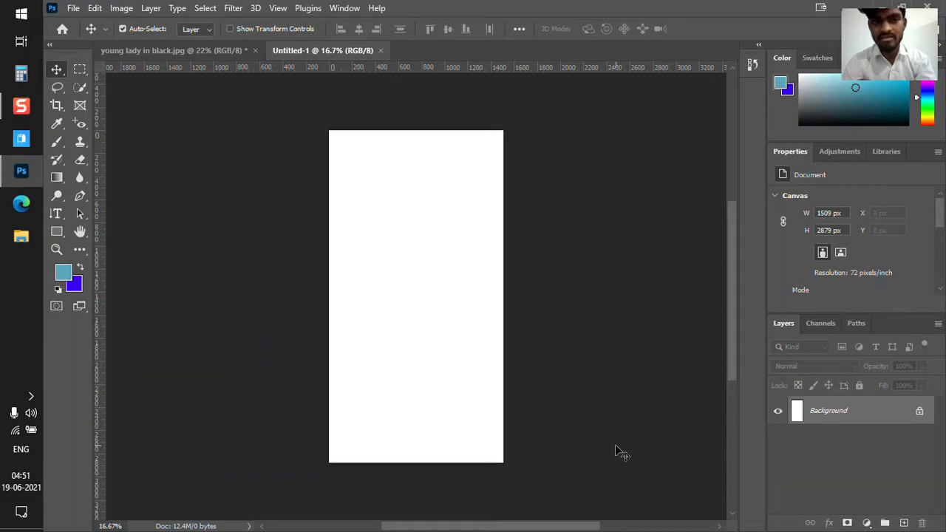
{"action": "key", "text": "ctrl+v"}
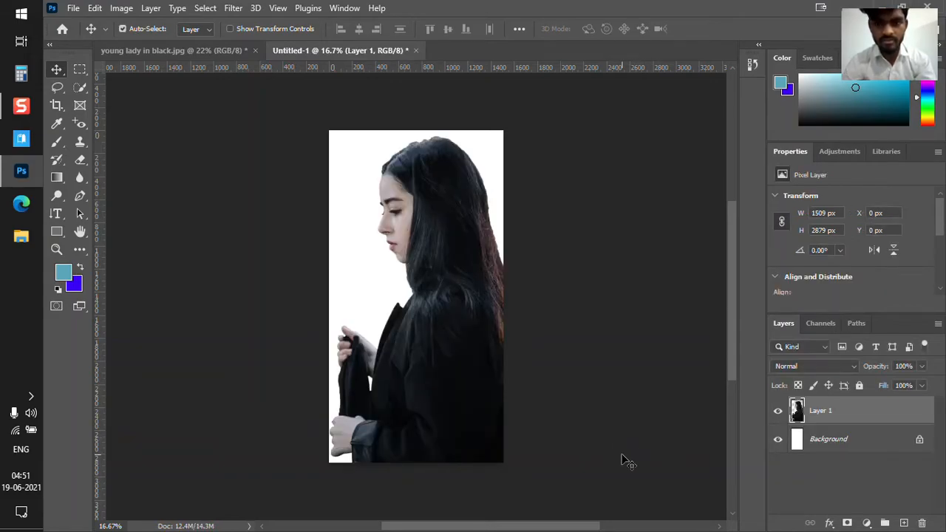
- Save the cut-out document as a Photoshop file named lady in black selection
{"action": "scroll", "coordinate": [594, 396], "scroll_direction": "up", "scroll_amount": 1}
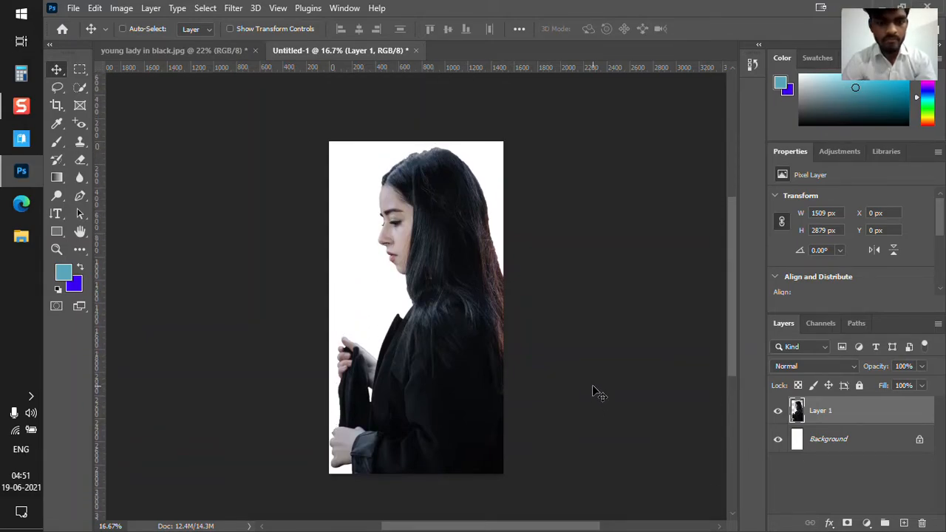
{"action": "key", "text": "ctrl+s"}
{"action": "left_click", "coordinate": [598, 381]}
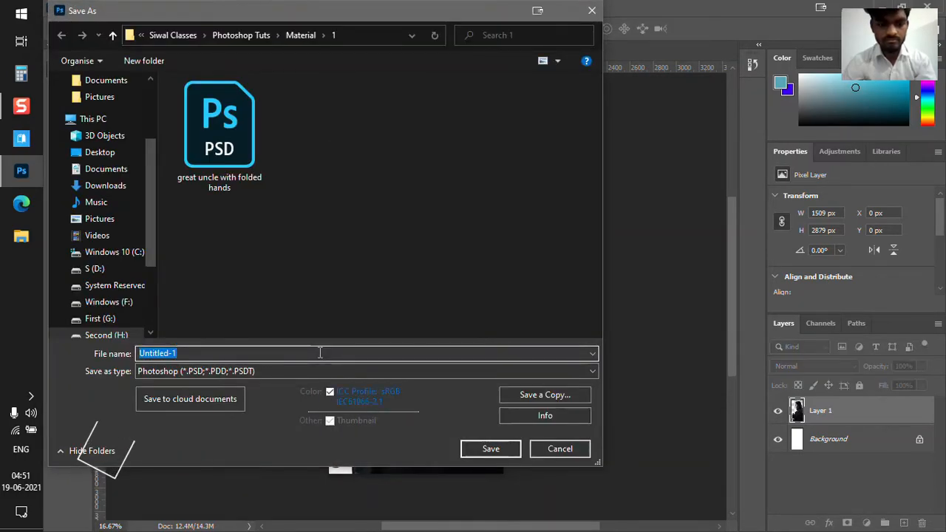
{"action": "type", "text": "lady"}
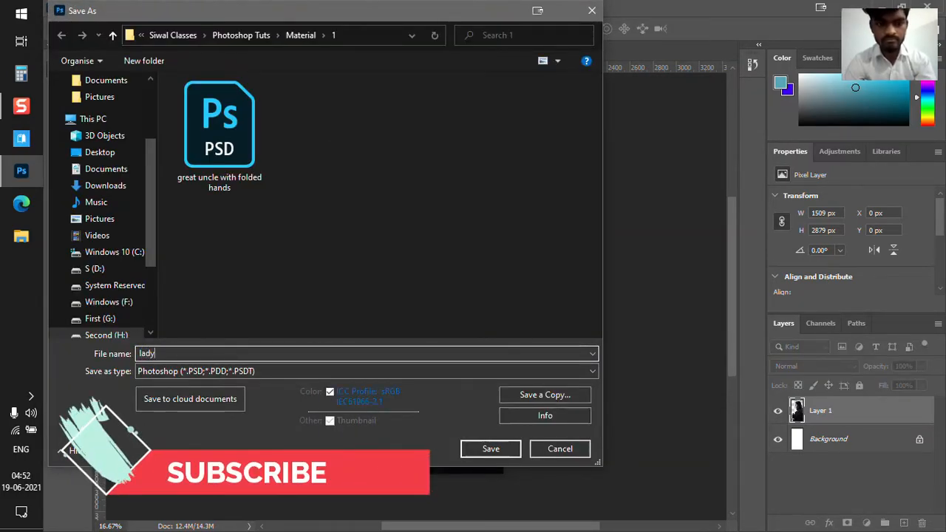
{"action": "type", "text": " in bleck"}
{"action": "key", "text": "BackSpace"}
{"action": "key", "text": "BackSpace"}
{"action": "key", "text": "BackSpace"}
{"action": "key", "text": "BackSpace"}
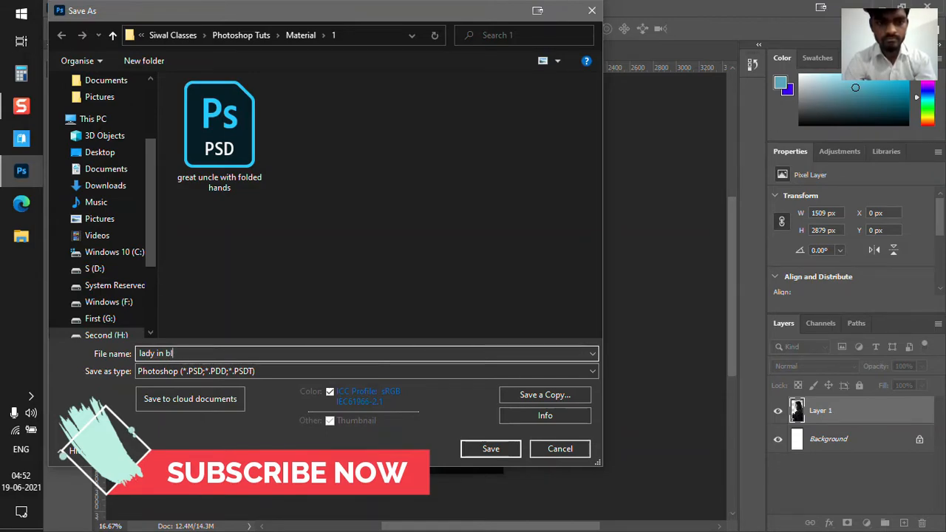
{"action": "type", "text": "ack selection"}
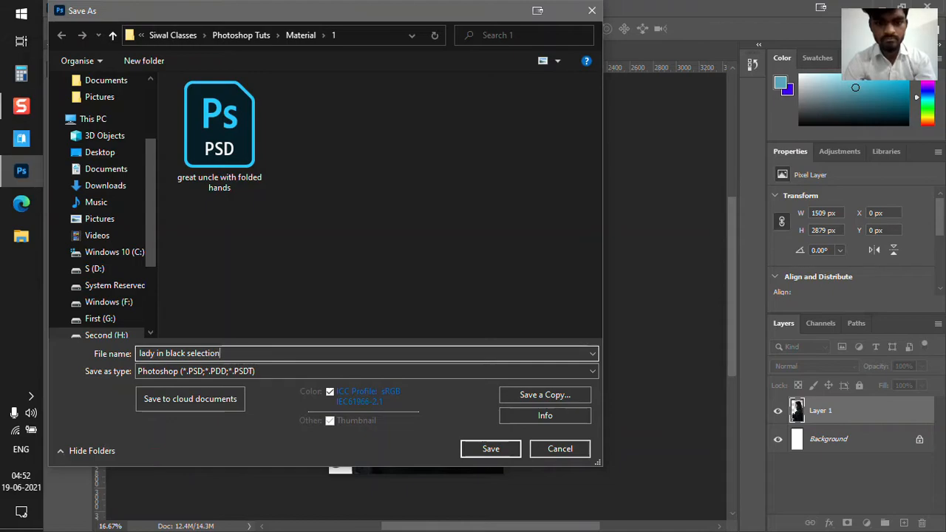
{"action": "key", "text": "Return"}
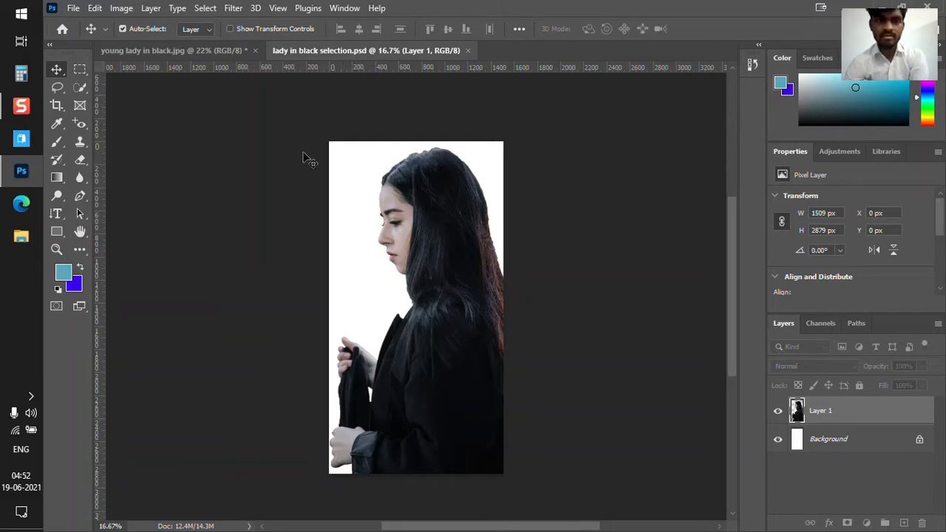
- Open the featured 1 wonder photo from the material folder as a background for the cut-out woman
{"action": "left_click", "coordinate": [218, 53]}
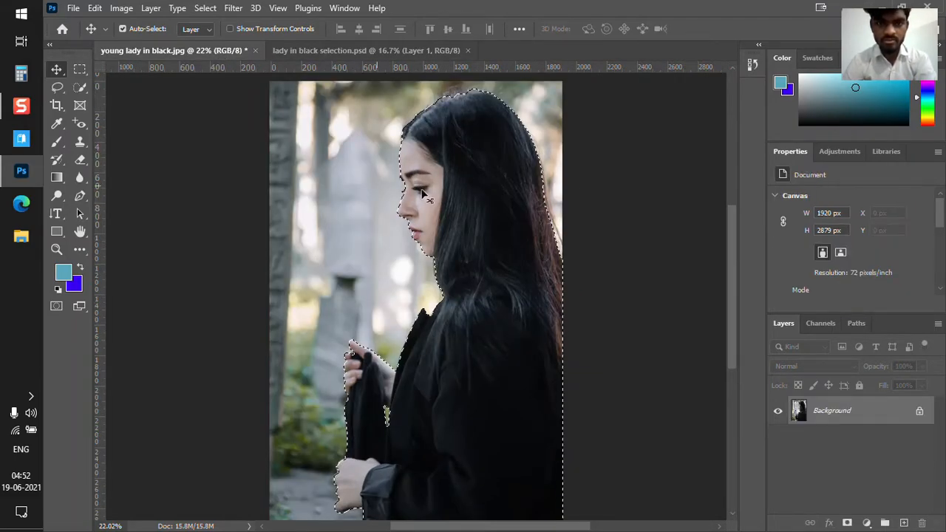
{"action": "left_click_drag", "start_coordinate": [621, 203], "coordinate": [597, 273]}
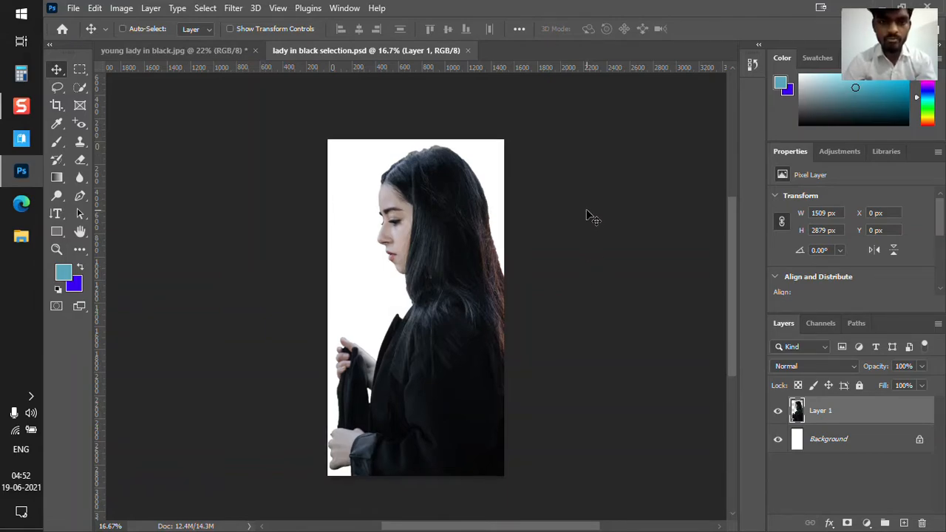
{"action": "scroll", "coordinate": [591, 215], "scroll_direction": "up", "scroll_amount": 2}
{"action": "key", "text": "ctrl+o"}
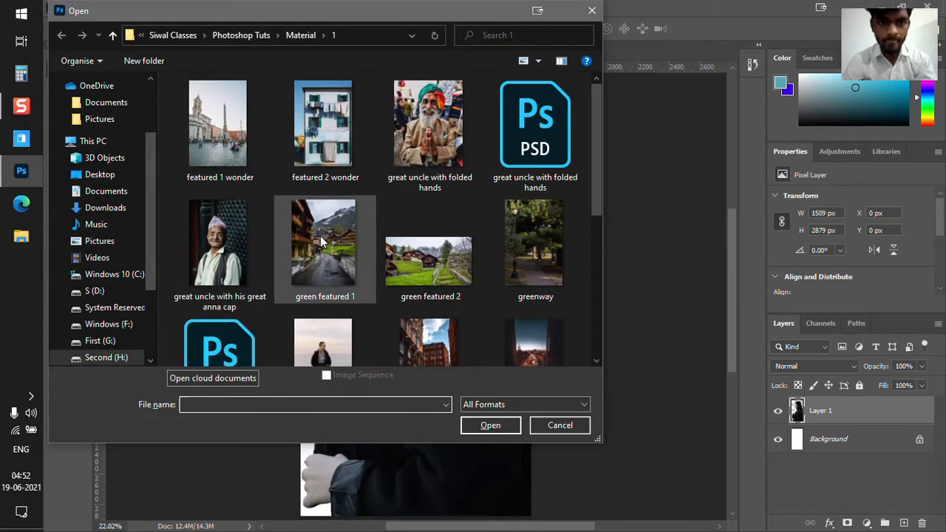
{"action": "scroll", "coordinate": [322, 241], "scroll_direction": "down", "scroll_amount": 3}
{"action": "scroll", "coordinate": [322, 240], "scroll_direction": "up", "scroll_amount": 3}
{"action": "left_click", "coordinate": [246, 148]}
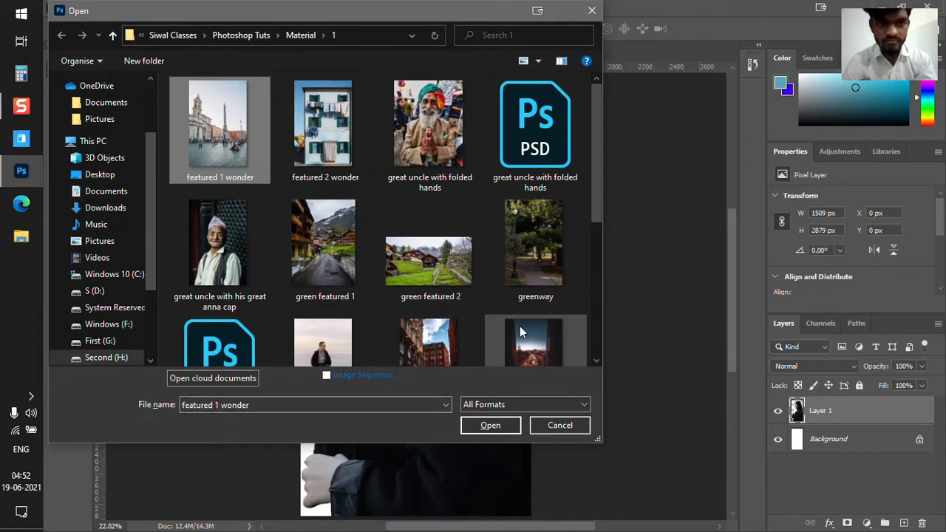
{"action": "left_click", "coordinate": [488, 425]}
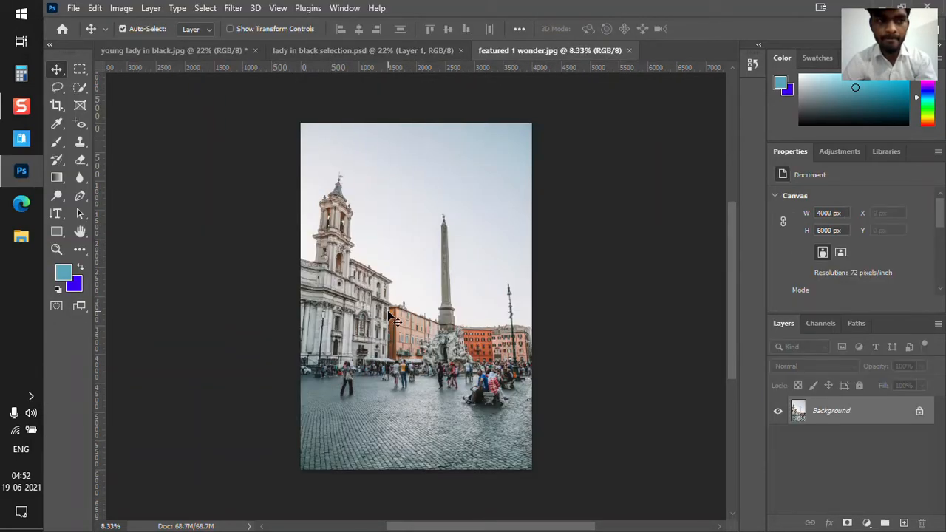
{"action": "key", "text": "ctrl"}
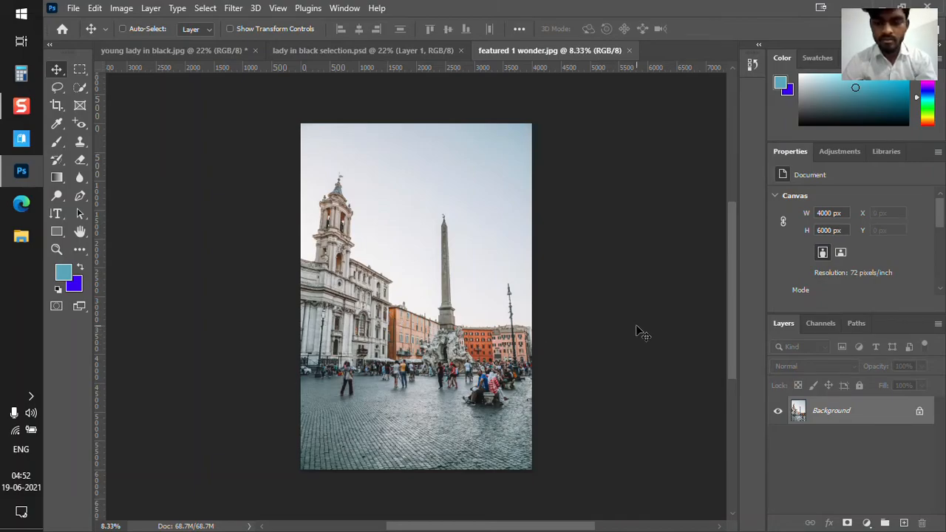
{"action": "key", "text": "ctrl+plus"}
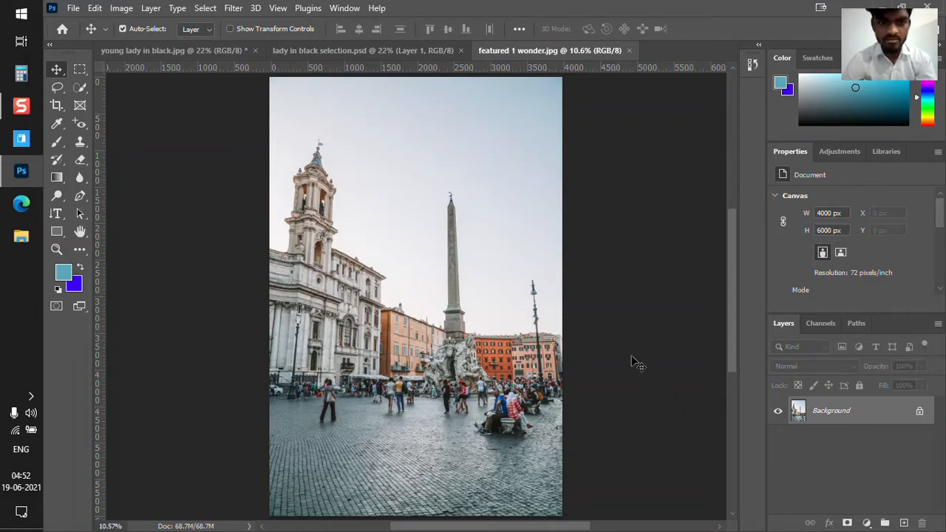
- Bring the cut-out woman from lady in black selection.psd into the featured 1 wonder photo and place her in its lower-right corner
{"action": "left_click", "coordinate": [426, 52]}
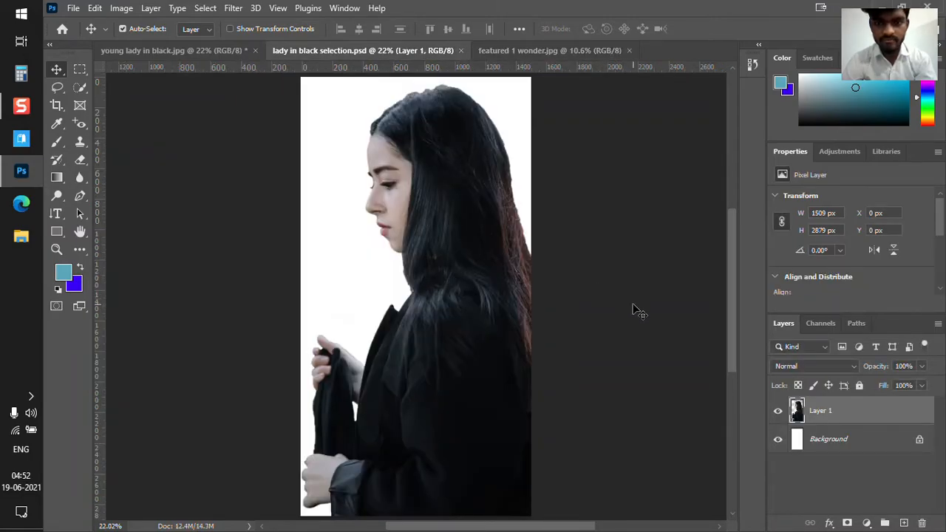
{"action": "left_click_drag", "start_coordinate": [505, 52], "coordinate": [396, 270]}
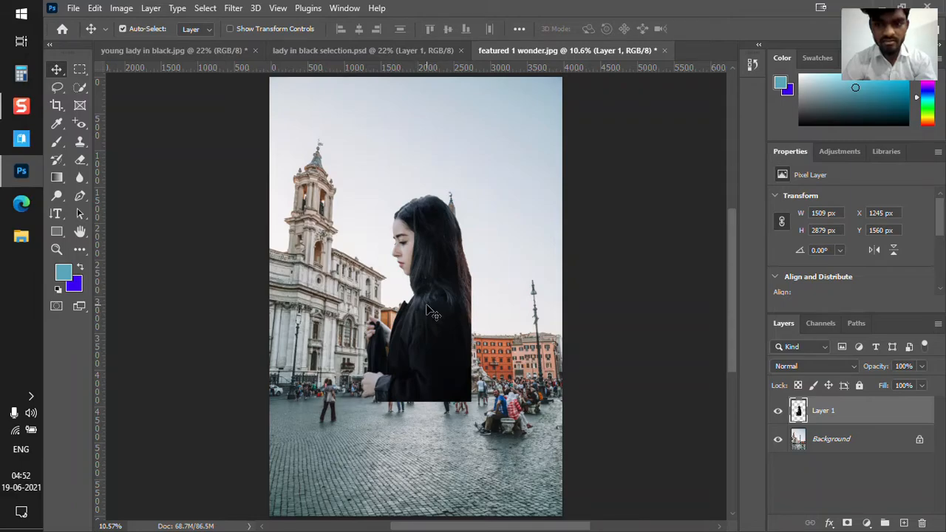
{"action": "left_click_drag", "start_coordinate": [427, 311], "coordinate": [519, 424]}
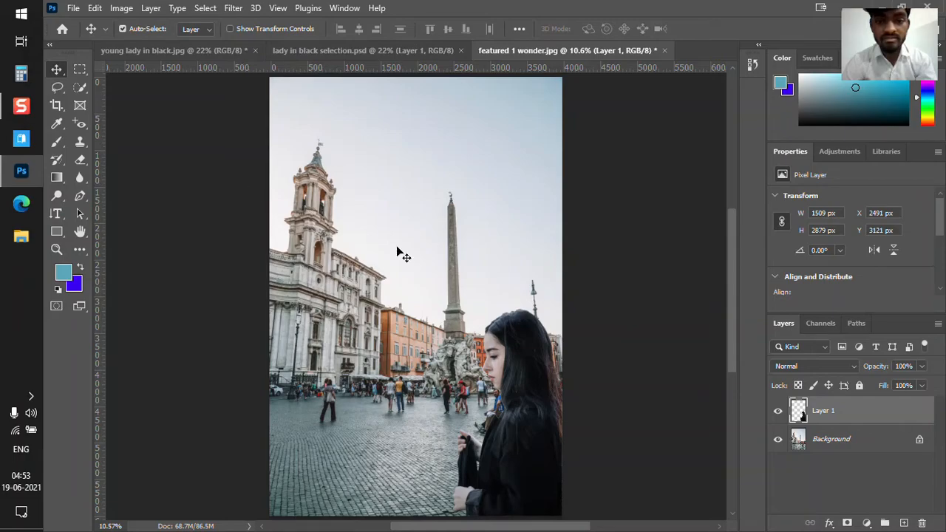
- Scale the woman's layer proportionally to about 154.6% with Free Transform, keeping her lower-right corner anchored to the plaza photo's corner
{"action": "left_click", "coordinate": [822, 440]}
{"action": "left_click", "coordinate": [824, 415]}
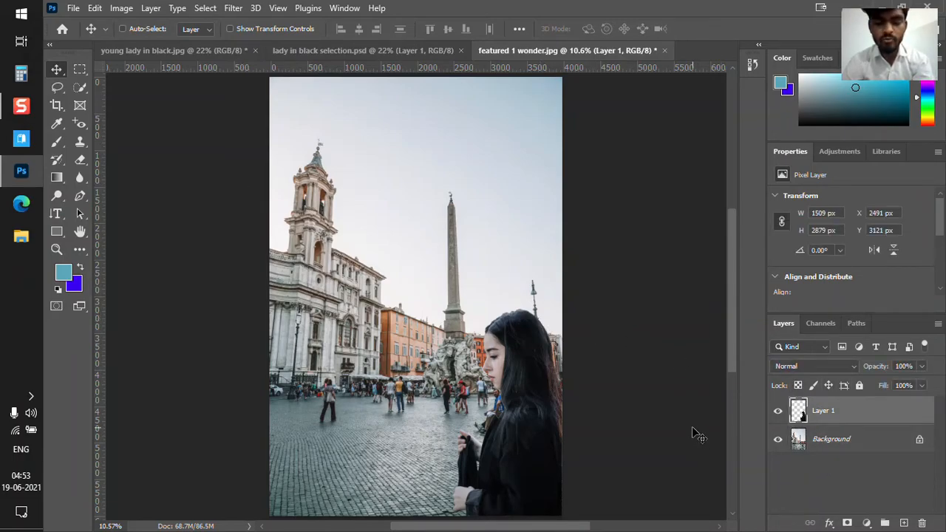
{"action": "key", "text": "ctrl+t"}
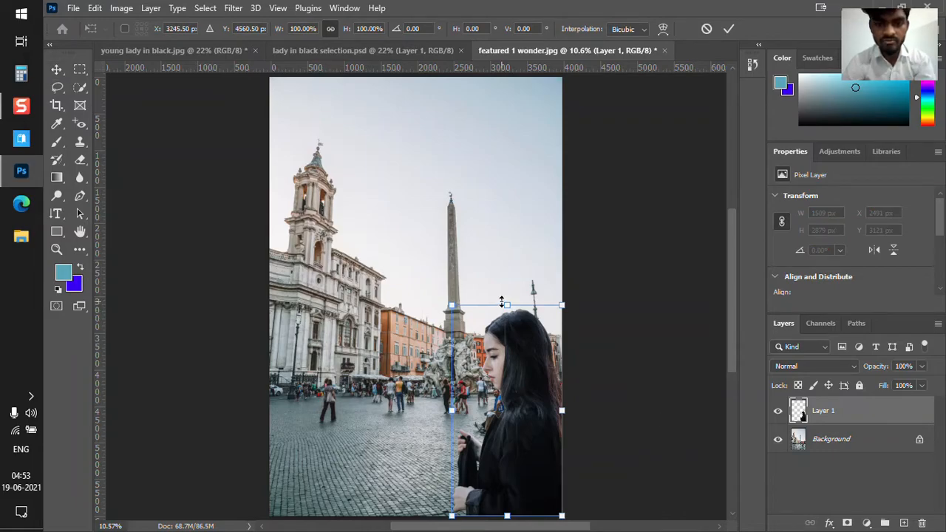
{"action": "left_click_drag", "start_coordinate": [504, 302], "coordinate": [504, 275]}
{"action": "key", "text": "ctrl+z"}
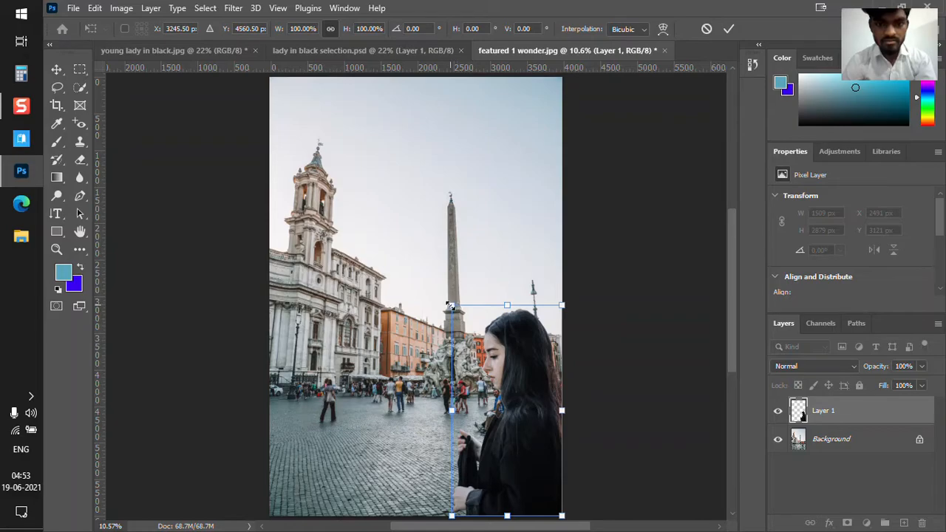
{"action": "left_click_drag", "start_coordinate": [450, 305], "coordinate": [315, 232]}
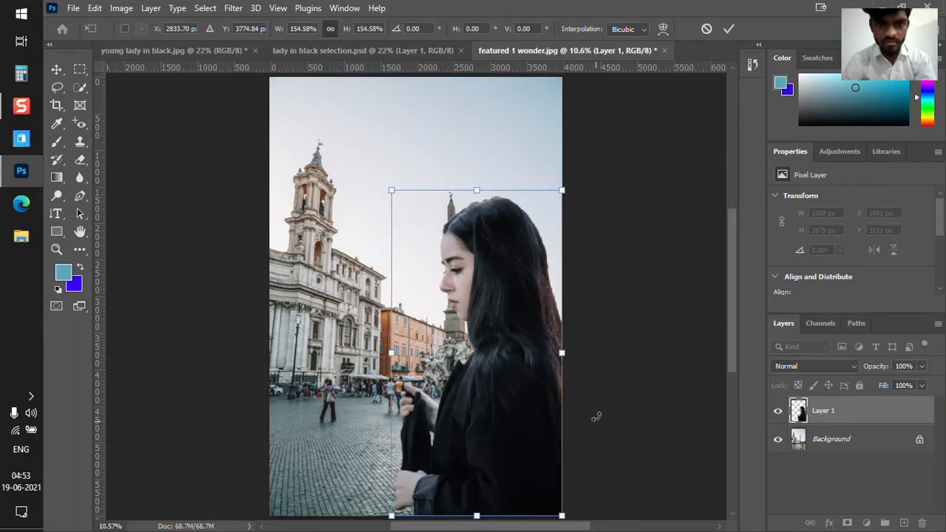
{"action": "left_click", "coordinate": [727, 29]}
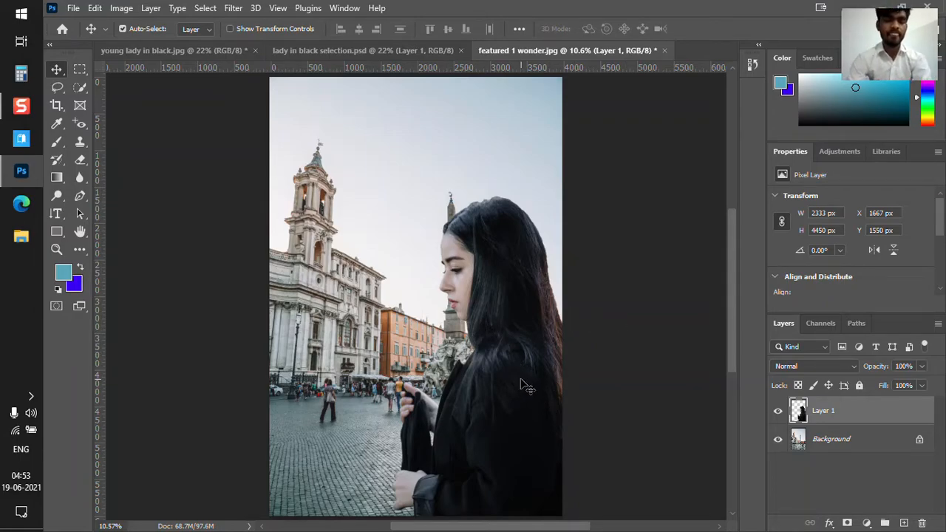
- Try shifting the enlarged woman slightly left in the plaza photo and undo the move
{"action": "left_click", "coordinate": [286, 50]}
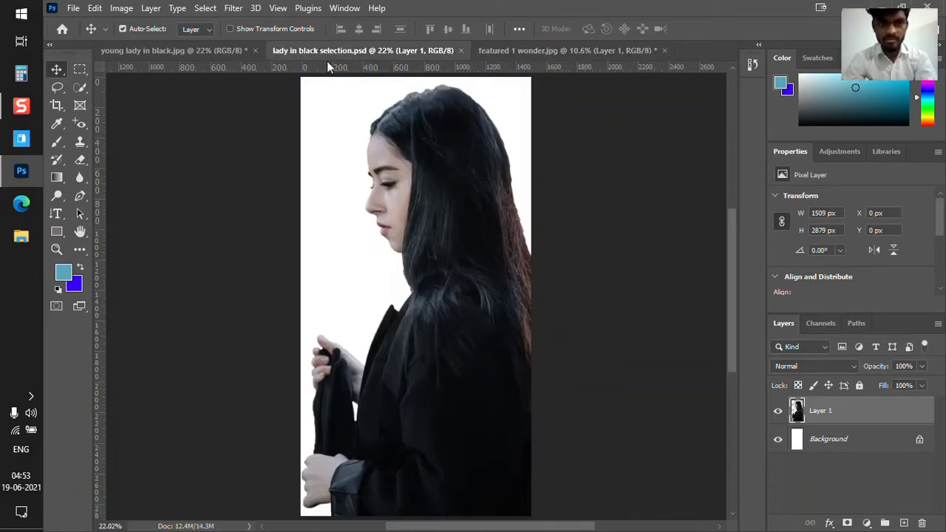
{"action": "left_click", "coordinate": [508, 50]}
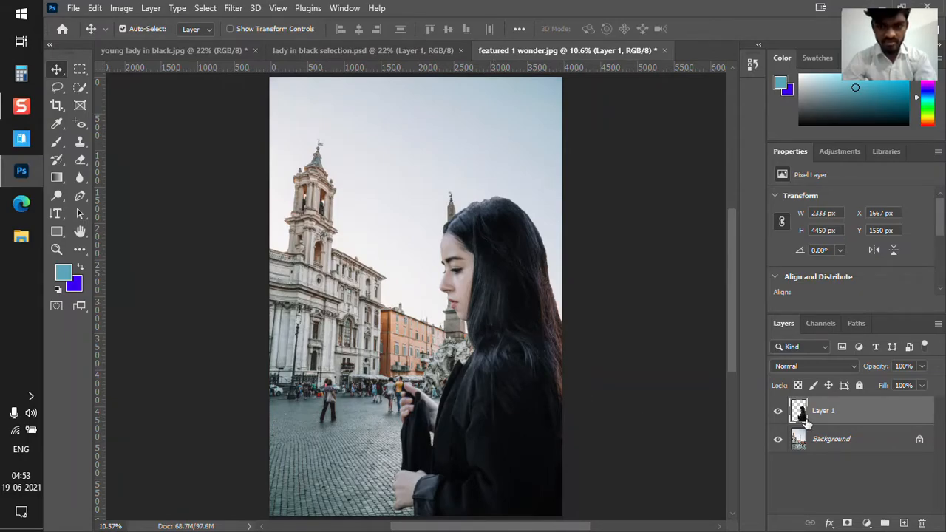
{"action": "left_click_drag", "start_coordinate": [501, 395], "coordinate": [491, 394]}
{"action": "key", "text": "ctrl+z"}
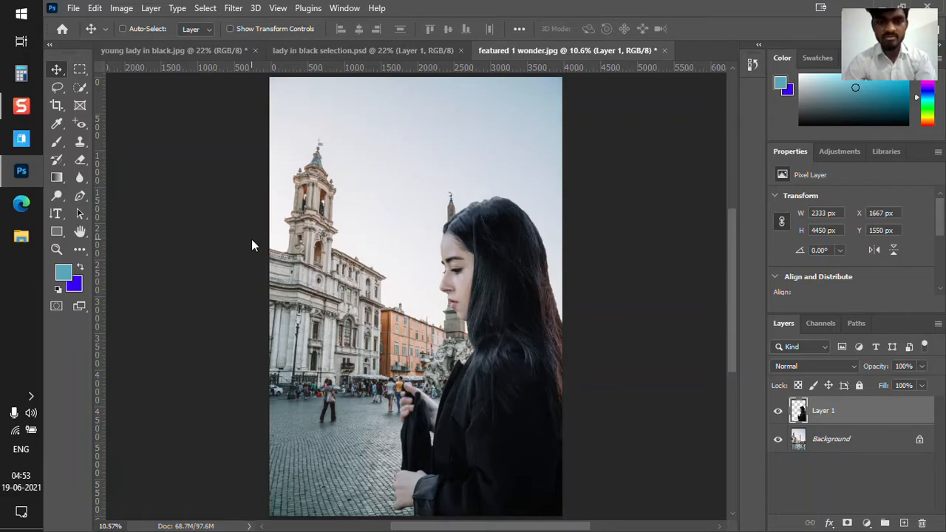
- Open featured 2 wonder, green featured 1, green featured 2, greenway, sideway and the Pexels photos 8186885 and 7820235 together
{"action": "key", "text": "ctrl+o"}
{"action": "left_click", "coordinate": [334, 241]}
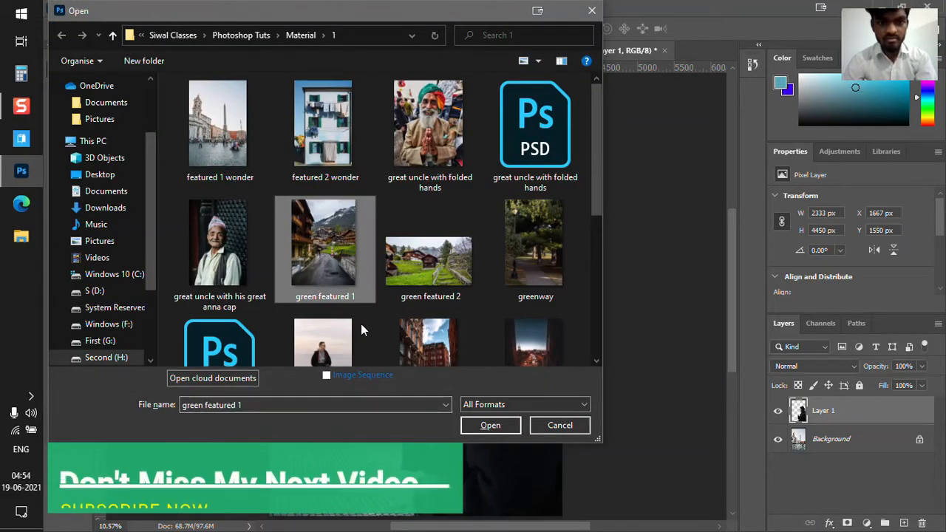
{"action": "left_click", "coordinate": [298, 153], "text": "ctrl"}
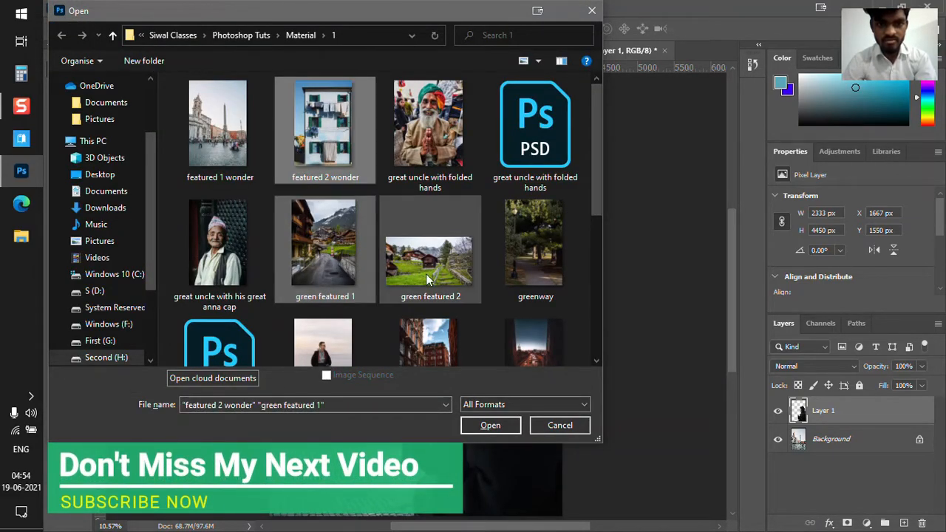
{"action": "left_click", "coordinate": [477, 269], "text": "ctrl"}
{"action": "left_click", "coordinate": [583, 258], "text": "ctrl"}
{"action": "scroll", "coordinate": [562, 258], "scroll_direction": "down", "scroll_amount": 3}
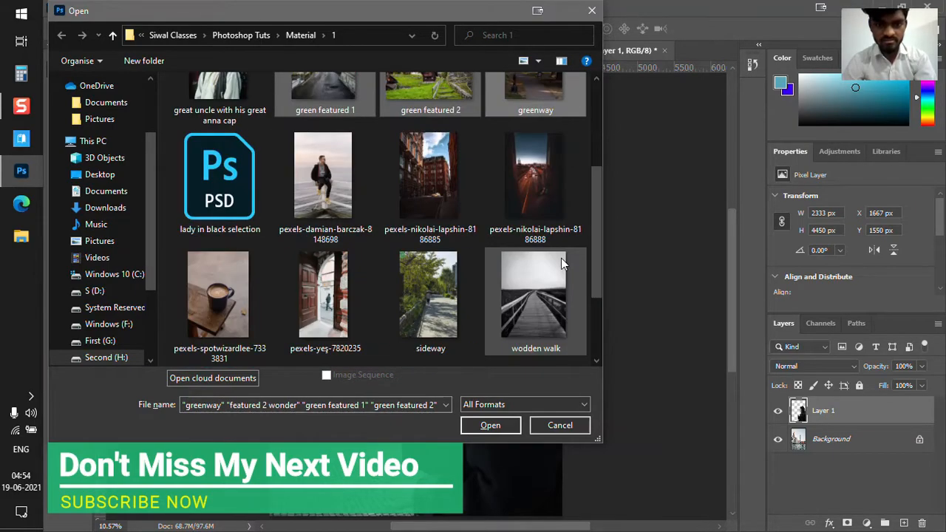
{"action": "left_click", "coordinate": [444, 203], "text": "ctrl"}
{"action": "scroll", "coordinate": [275, 276], "scroll_direction": "down", "scroll_amount": 2}
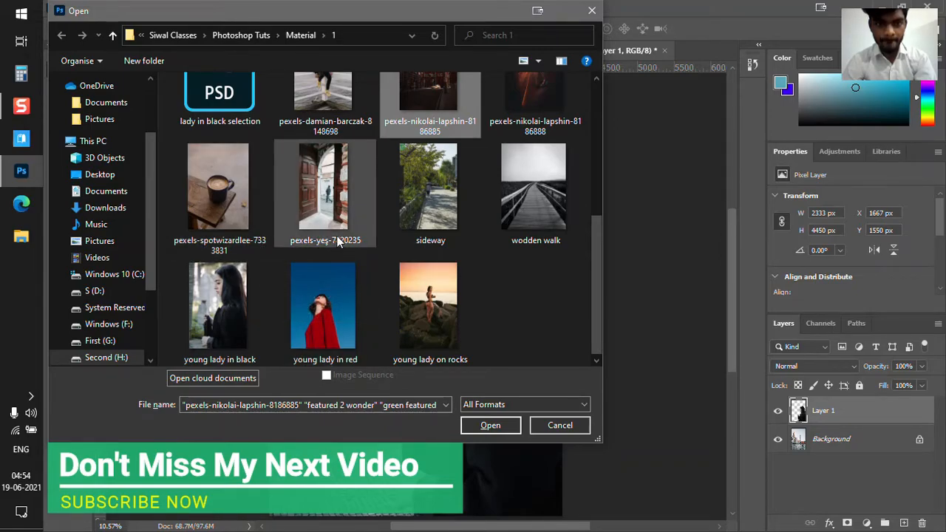
{"action": "left_click", "coordinate": [355, 240], "text": "ctrl"}
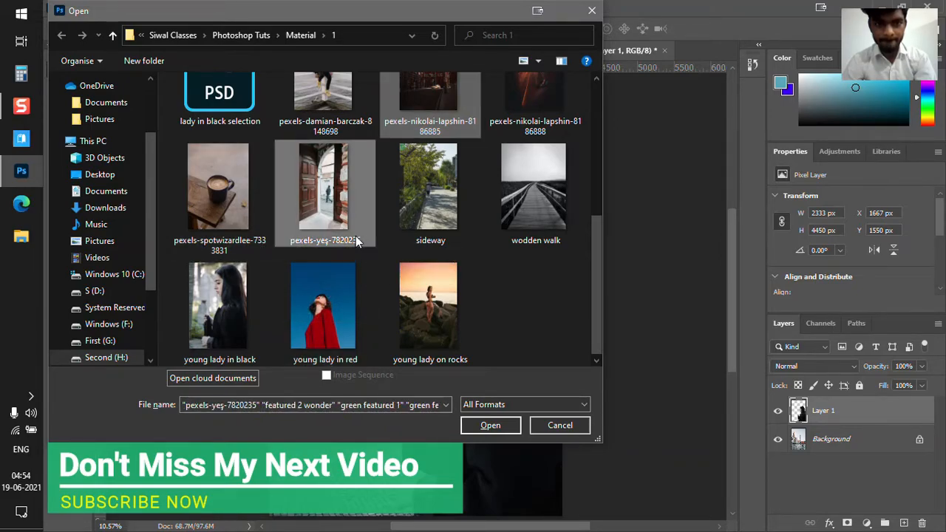
{"action": "left_click", "coordinate": [407, 230], "text": "ctrl"}
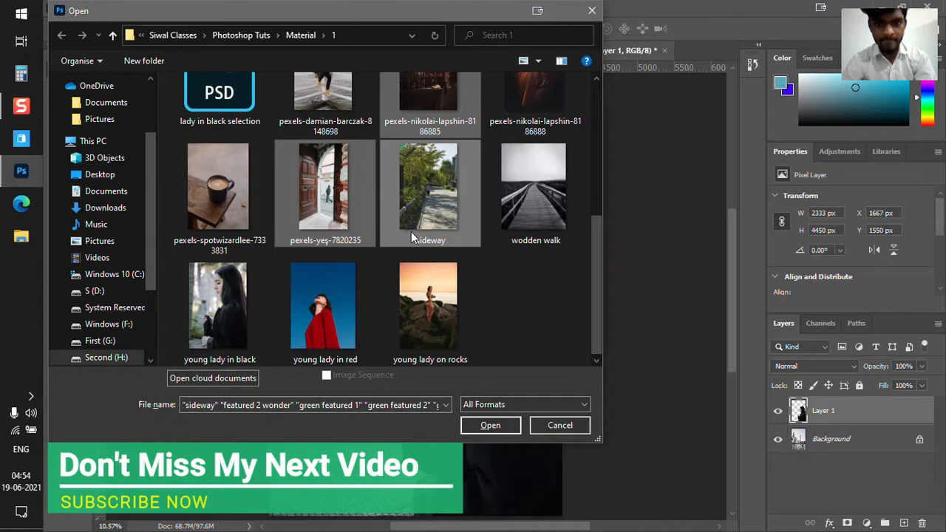
{"action": "left_click", "coordinate": [509, 428]}
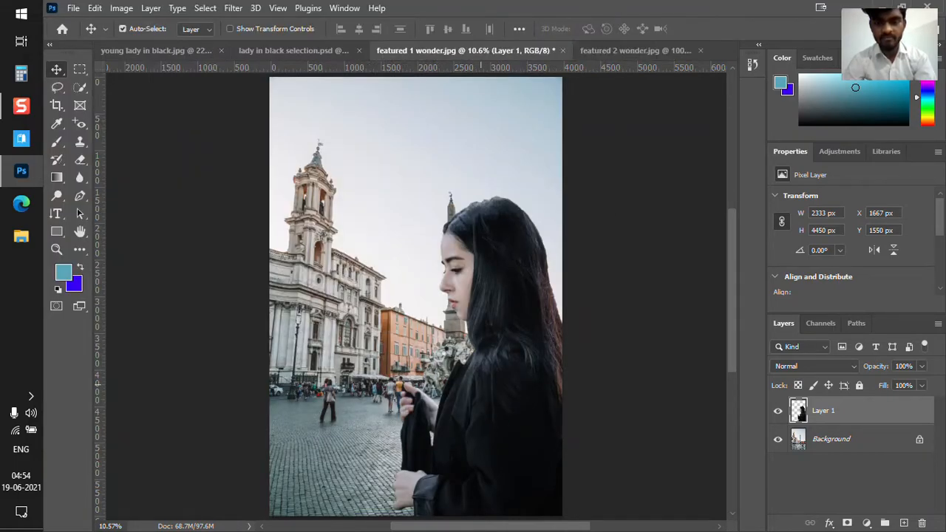
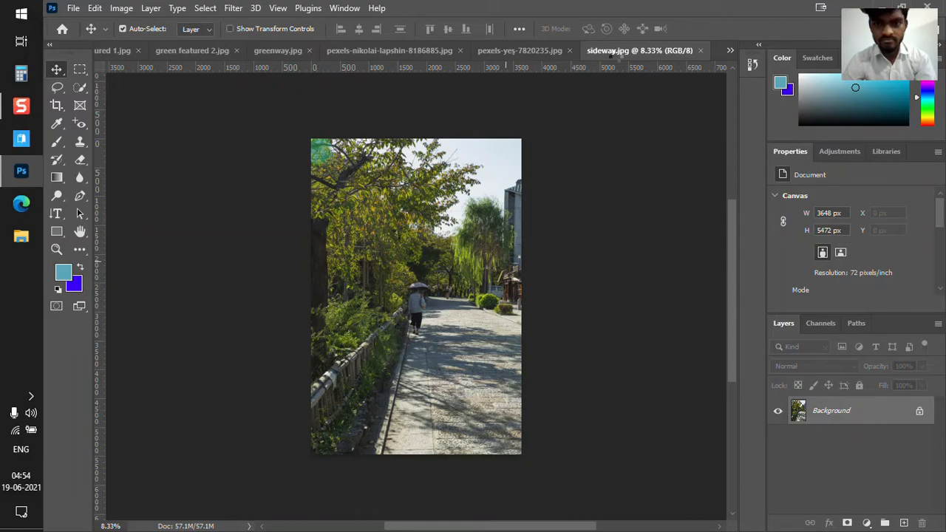
- Paste the cut-out woman into sideway.jpg and move her to the photo's lower-right corner at X 2139 px, Y 2593 px
{"action": "key", "text": "ctrl+0"}
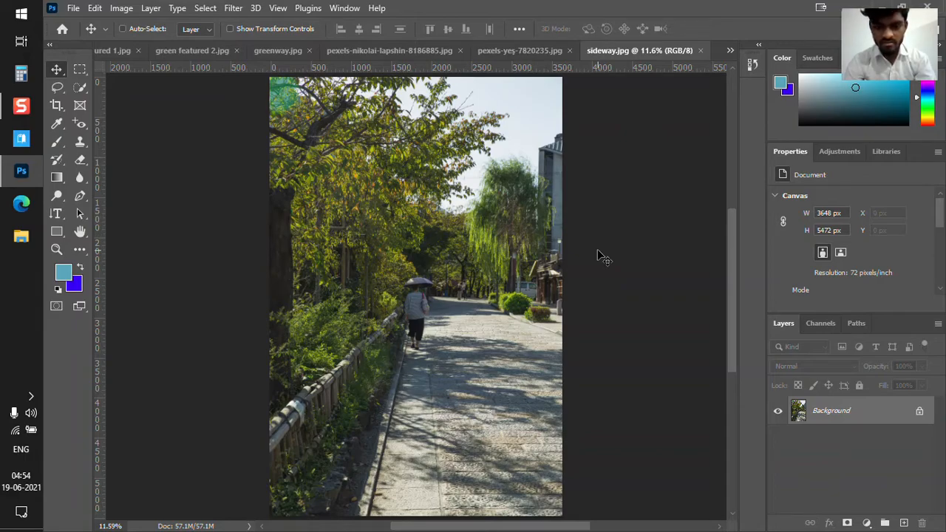
{"action": "key", "text": "ctrl+v"}
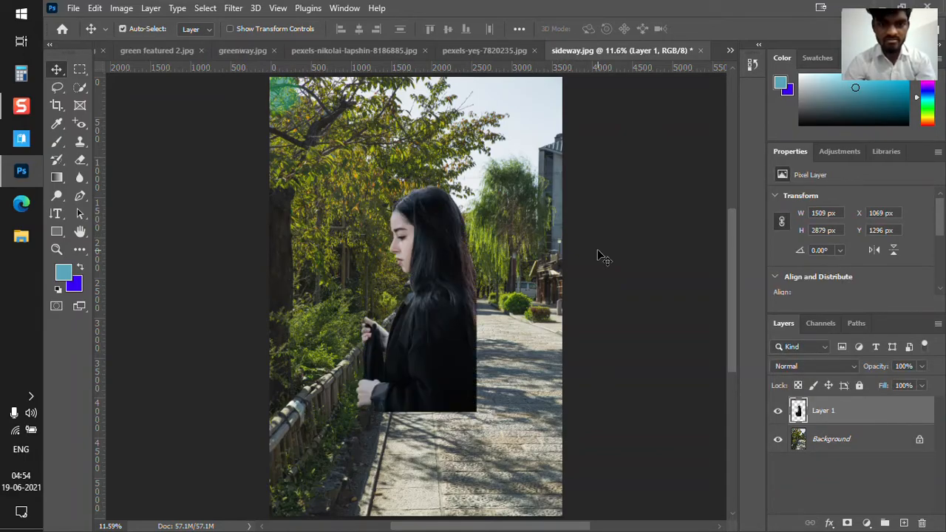
{"action": "left_click_drag", "start_coordinate": [409, 298], "coordinate": [500, 409]}
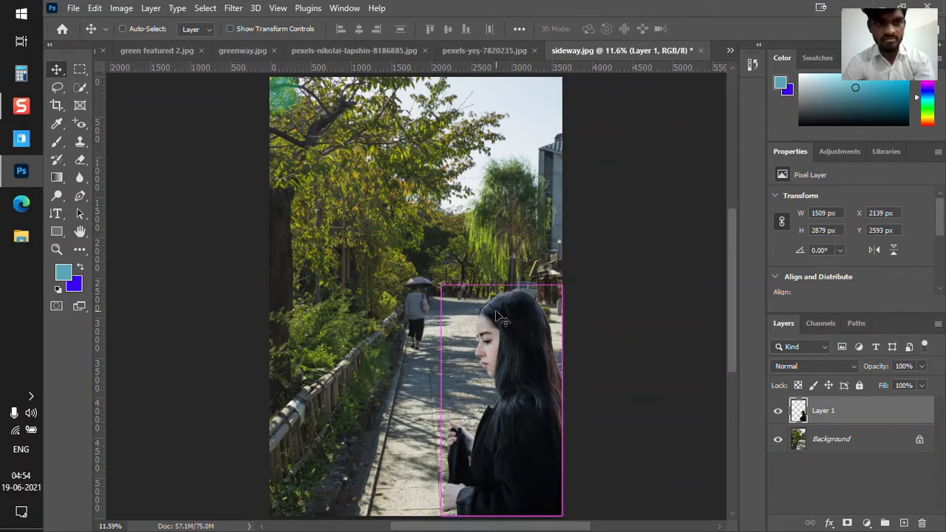
- Scale the woman's layer in sideway.jpg proportionally to about 132.5%, keeping her lower-right corner anchored
{"action": "key", "text": "ctrl+t"}
{"action": "left_click_drag", "start_coordinate": [440, 286], "coordinate": [392, 219]}
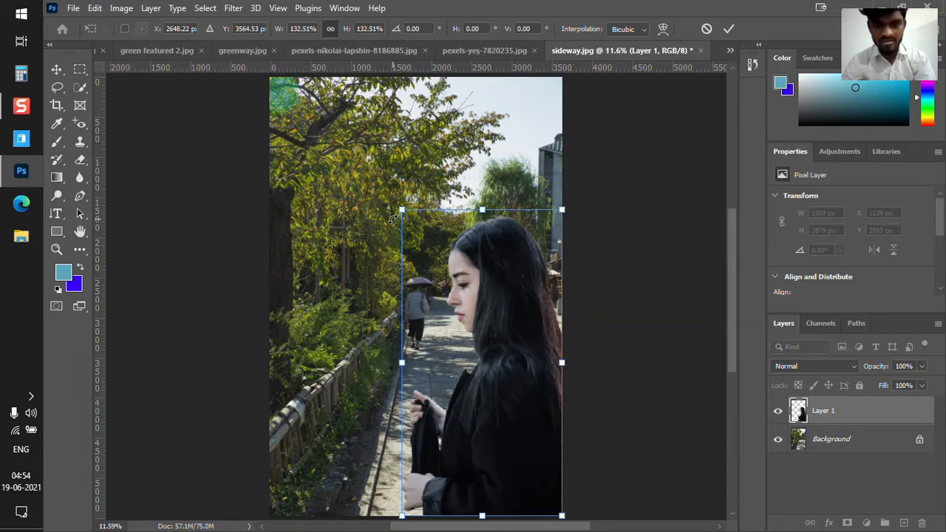
{"action": "key", "text": "Return"}
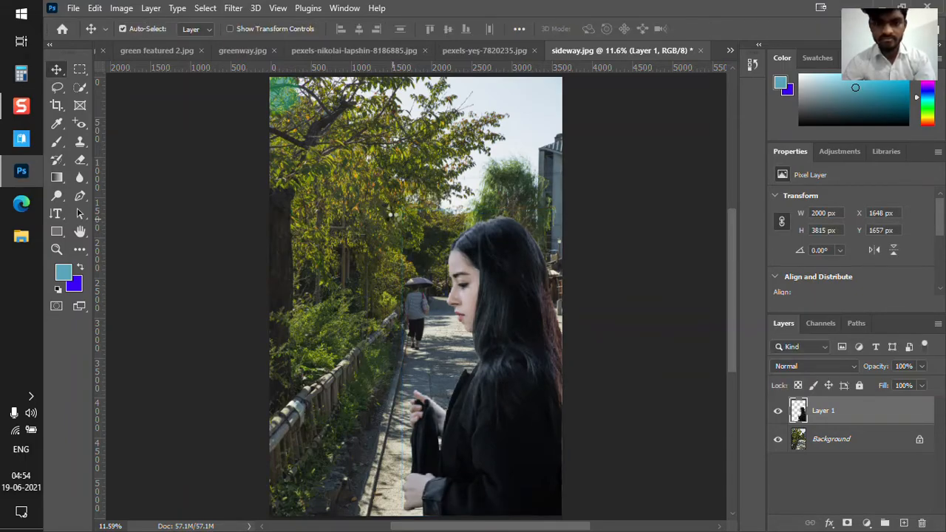
{"action": "scroll", "coordinate": [392, 222], "scroll_direction": "down", "scroll_amount": 3}
{"action": "scroll", "coordinate": [392, 222], "scroll_direction": "down", "scroll_amount": 2}
{"action": "scroll", "coordinate": [392, 221], "scroll_direction": "up", "scroll_amount": 5}
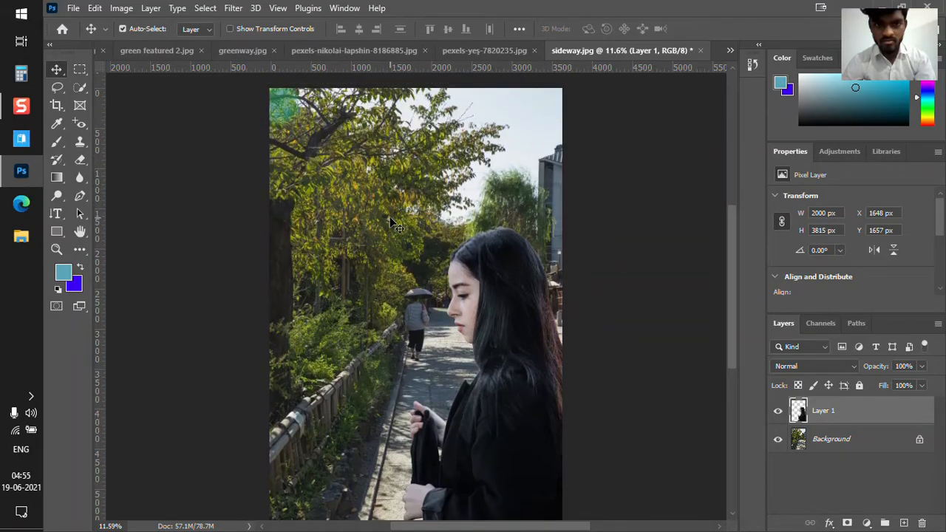
{"action": "scroll", "coordinate": [391, 223], "scroll_direction": "down", "scroll_amount": 2}
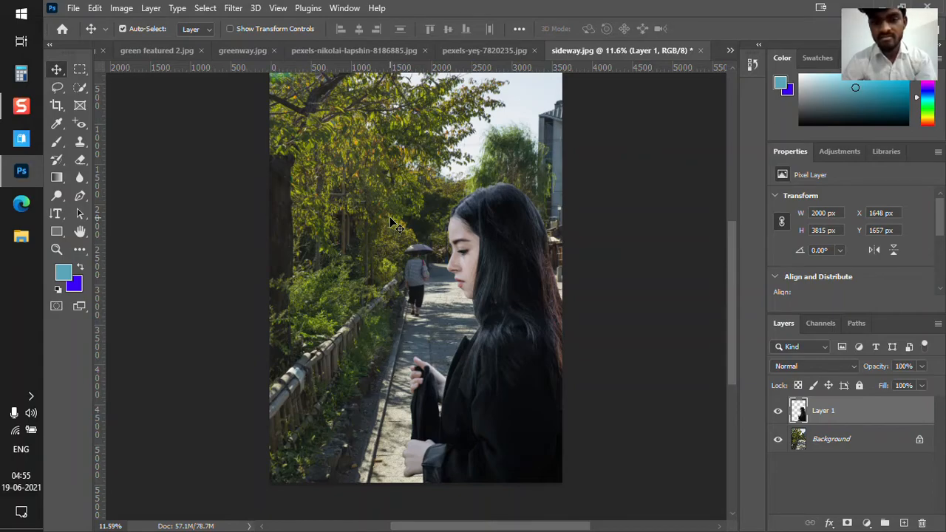
{"action": "scroll", "coordinate": [392, 224], "scroll_direction": "up", "scroll_amount": 2}
{"action": "scroll", "coordinate": [392, 223], "scroll_direction": "up", "scroll_amount": 1}
{"action": "scroll", "coordinate": [392, 223], "scroll_direction": "down", "scroll_amount": 1}
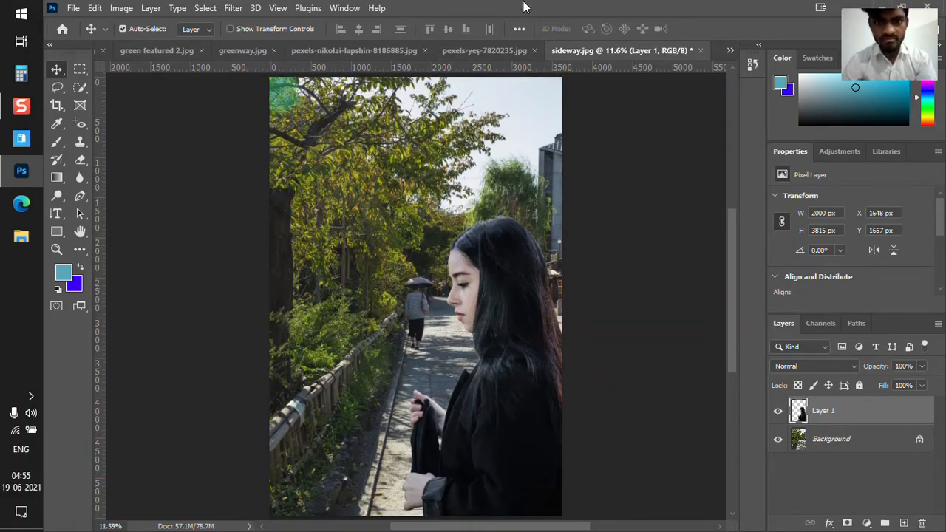
- Paste the cut-out woman into the lower-right corner of Pexels photo 7820235 and scale her proportionally to about 110.1%
{"action": "left_click", "coordinate": [497, 49]}
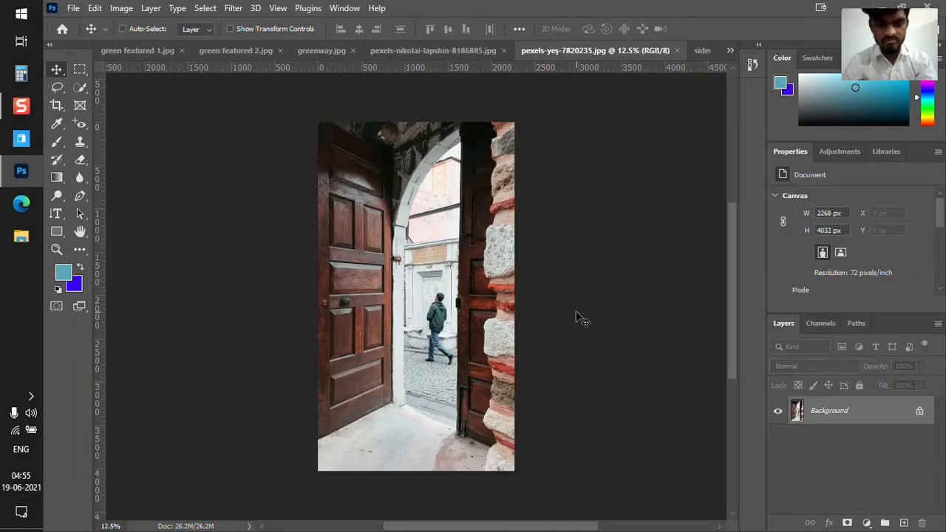
{"action": "key", "text": "ctrl+v"}
{"action": "left_click_drag", "start_coordinate": [430, 322], "coordinate": [462, 371]}
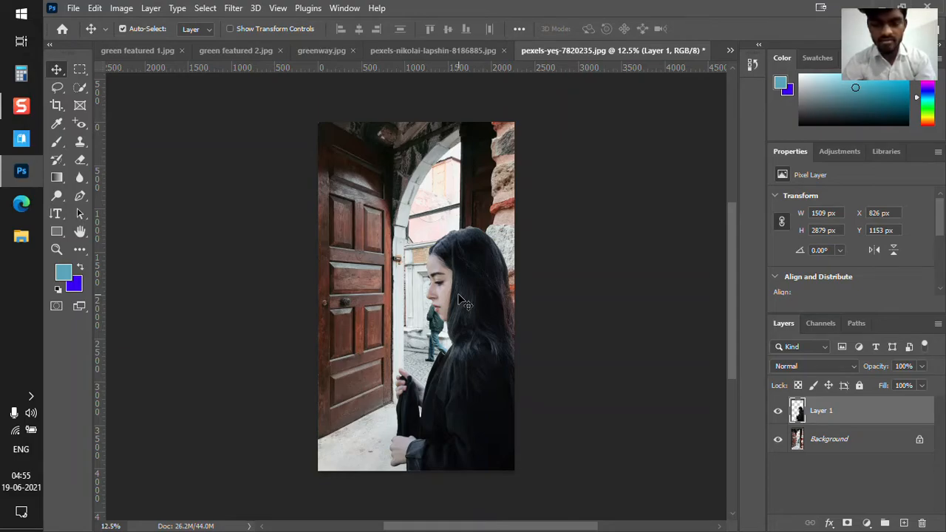
{"action": "key", "text": "ctrl+t"}
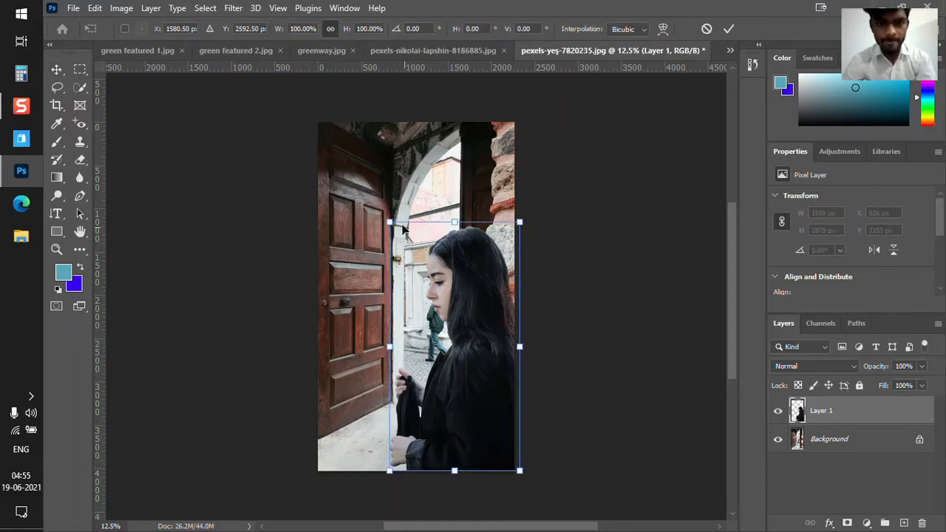
{"action": "left_click_drag", "start_coordinate": [389, 222], "coordinate": [366, 203]}
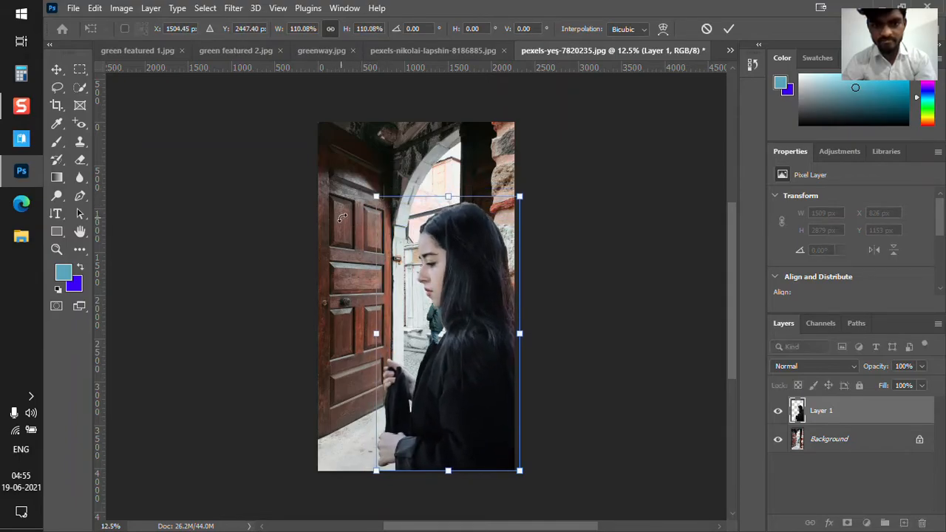
{"action": "key", "text": "Return"}
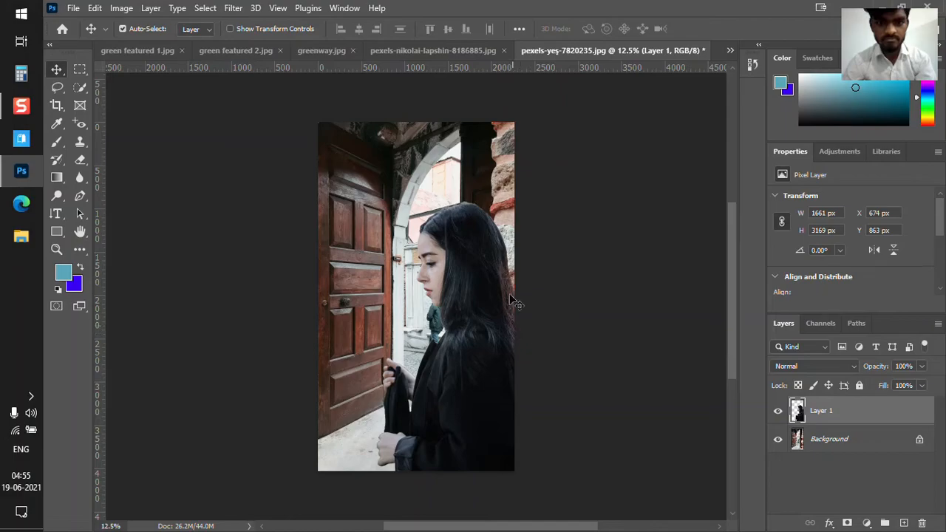
- Paste the cut-out woman into the lower-right corner of Pexels photo 8186885 and scale her proportionally to about 110.5%
{"action": "left_click_drag", "start_coordinate": [469, 52], "coordinate": [534, 190]}
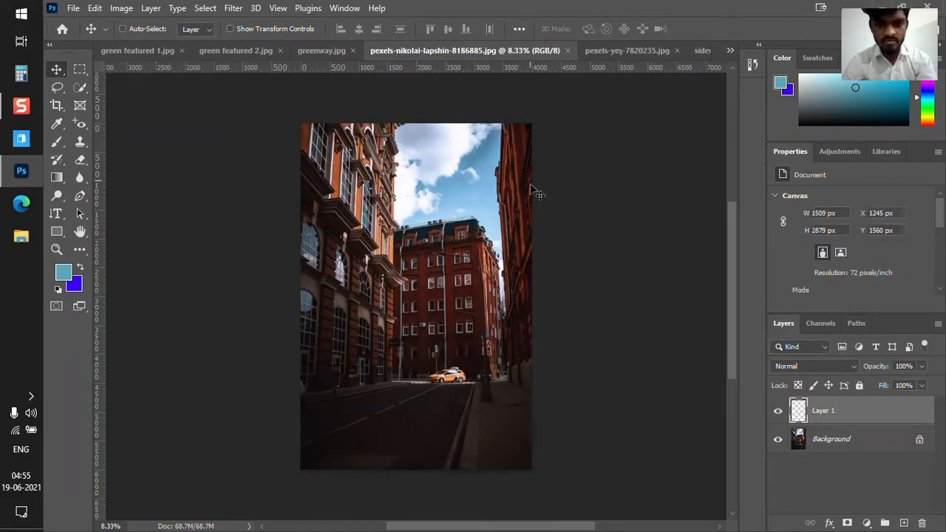
{"action": "left_click_drag", "start_coordinate": [436, 328], "coordinate": [507, 421]}
{"action": "key", "text": "ctrl+t"}
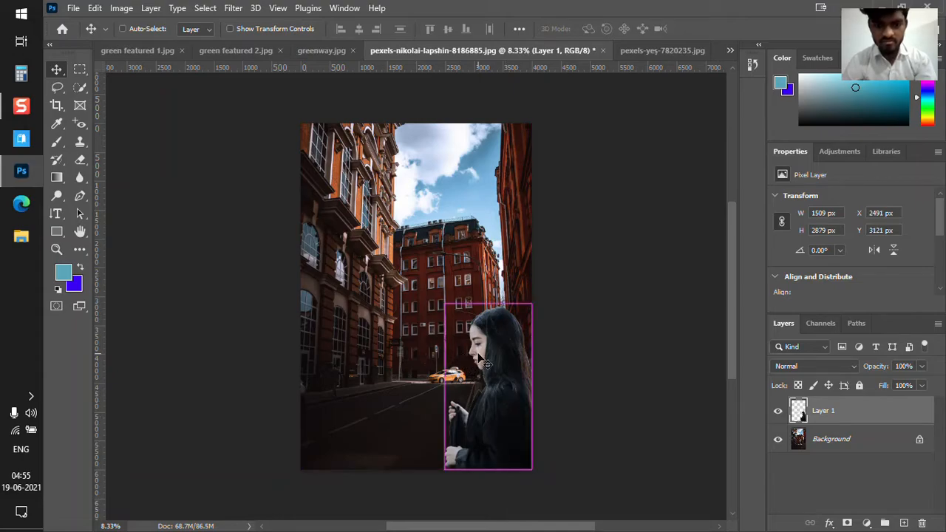
{"action": "left_click_drag", "start_coordinate": [444, 304], "coordinate": [399, 306]}
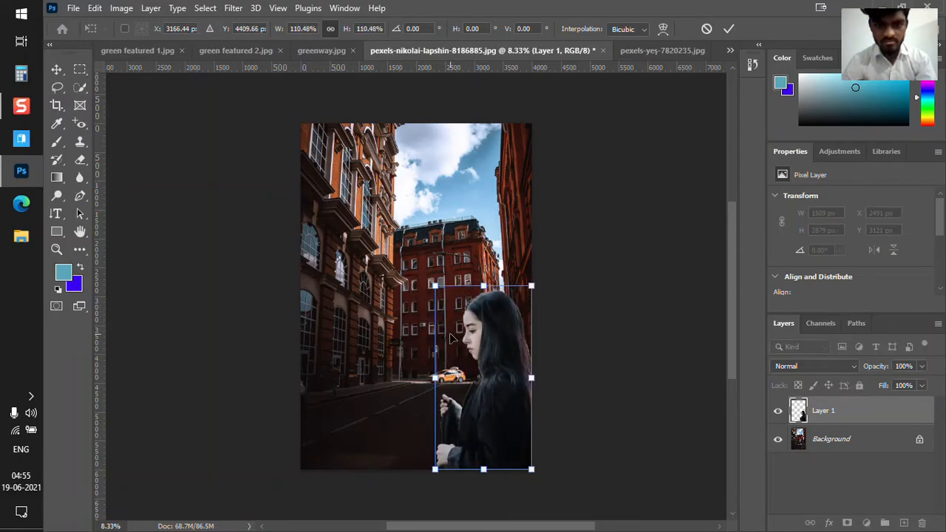
{"action": "key", "text": "Return"}
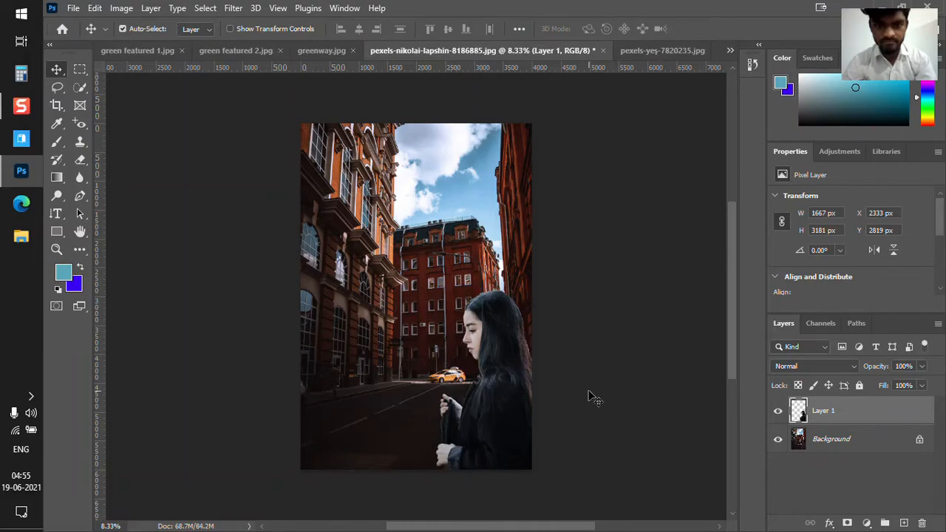
- Paste the cut-out woman into the lower-right corner of greenway.jpg and scale her proportionally to about 184.3%
{"action": "left_click", "coordinate": [326, 55]}
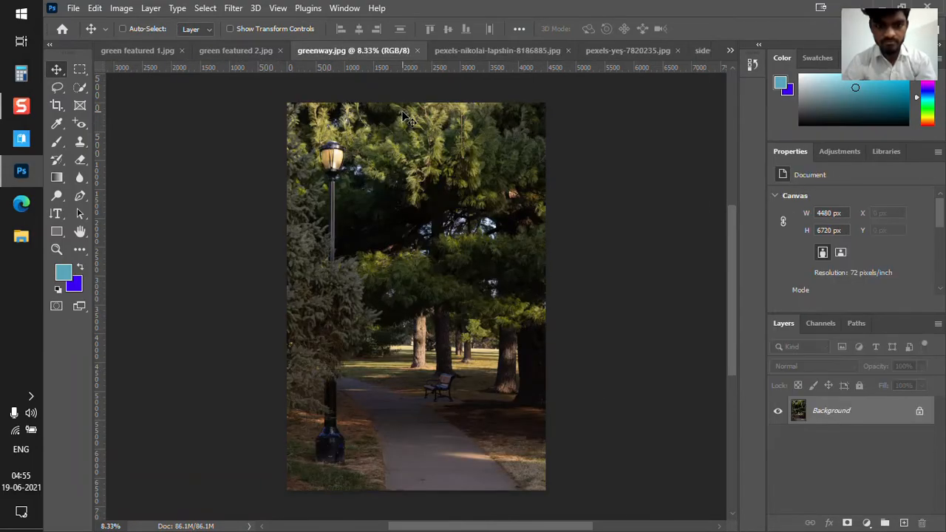
{"action": "left_click_drag", "start_coordinate": [405, 118], "coordinate": [308, 214]}
{"action": "key", "text": "ctrl+t"}
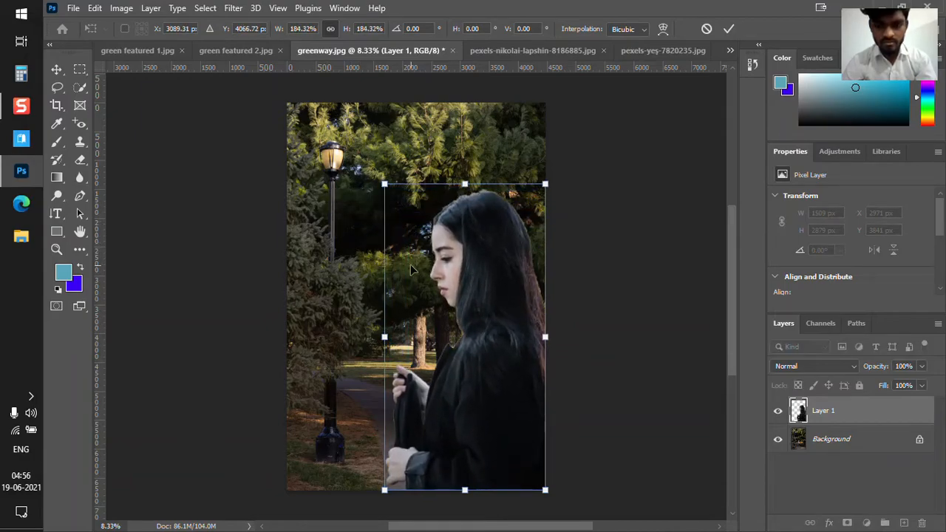
{"action": "key", "text": "Return"}
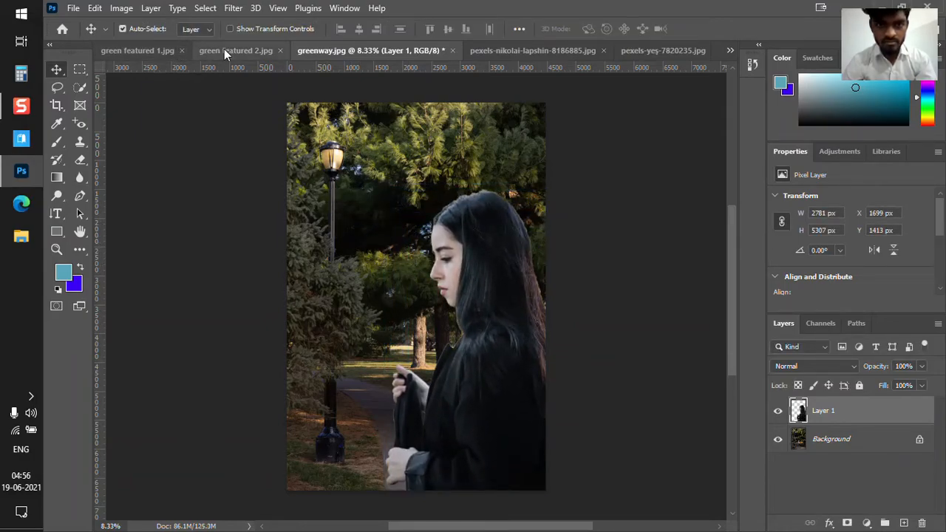
- Paste the cut-out woman into the lower-right corner of green featured 2.jpg and scale her proportionally to about 82.9%
{"action": "left_click", "coordinate": [224, 49]}
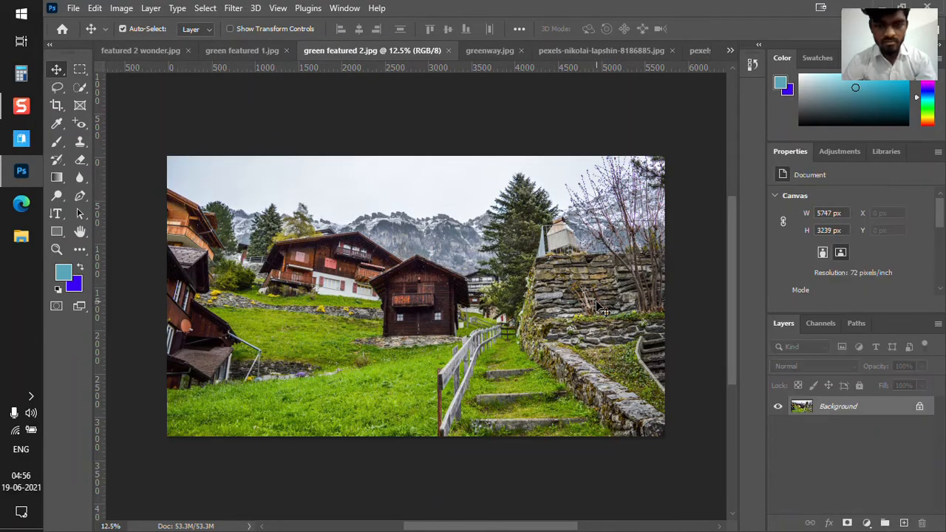
{"action": "key", "text": "ctrl+v"}
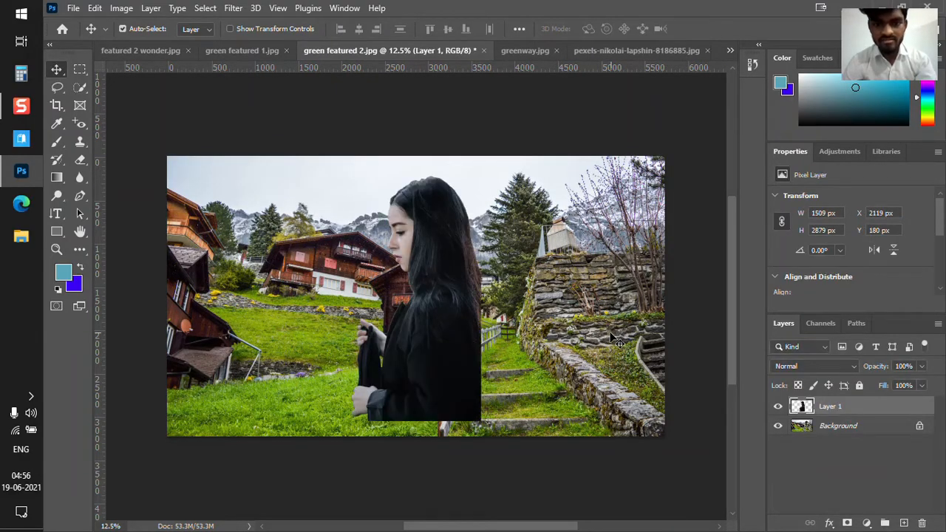
{"action": "left_click_drag", "start_coordinate": [437, 318], "coordinate": [615, 330]}
{"action": "key", "text": "ctrl+t"}
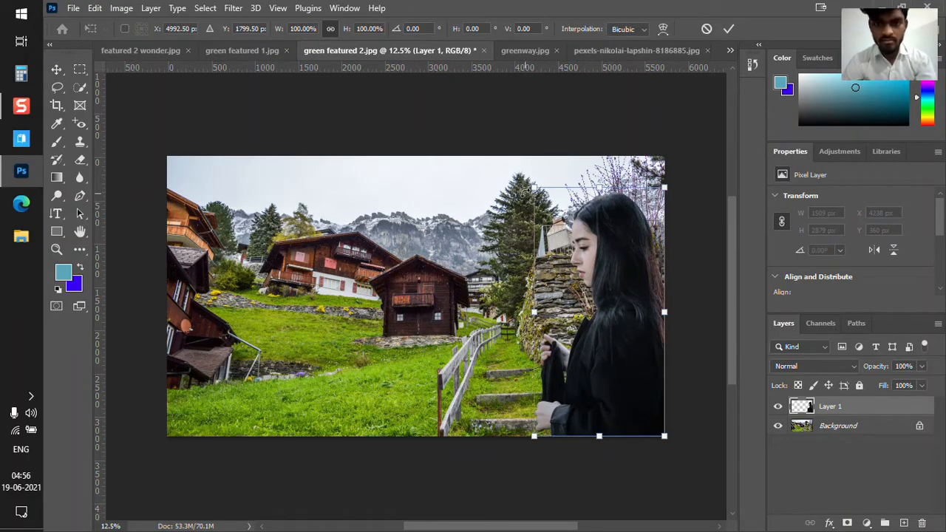
{"action": "left_click_drag", "start_coordinate": [534, 186], "coordinate": [552, 229]}
{"action": "key", "text": "Return"}
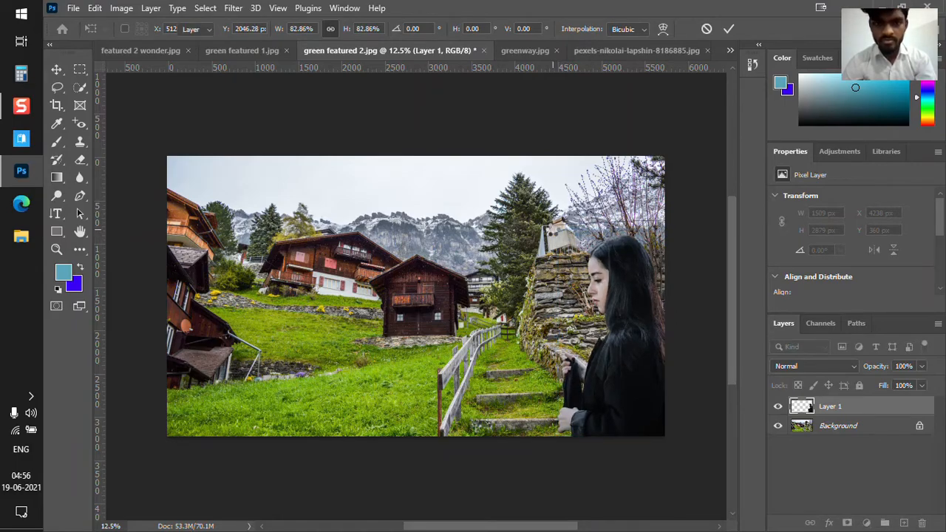
- Paste the cut-out woman into the lower-right corner of green featured 1.jpg and scale her proportionally to about 119.5%
{"action": "left_click", "coordinate": [229, 47]}
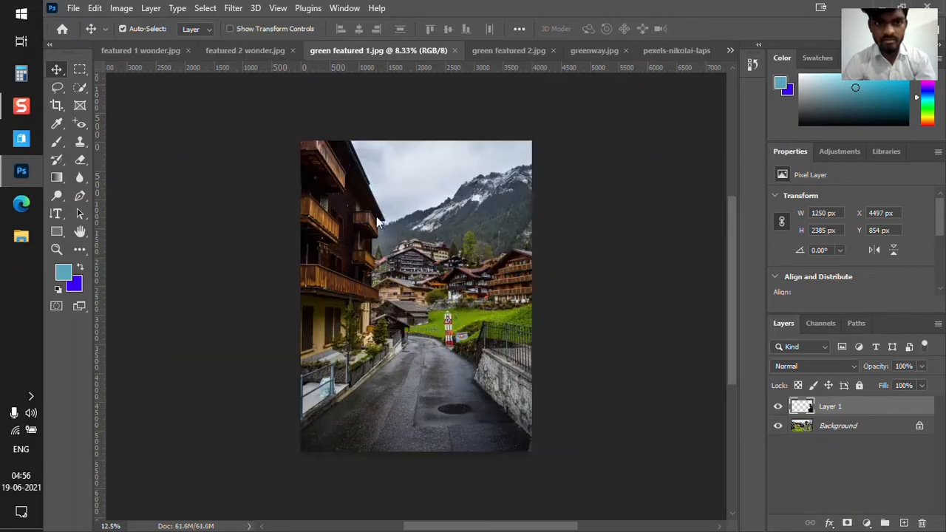
{"action": "key", "text": "ctrl+v"}
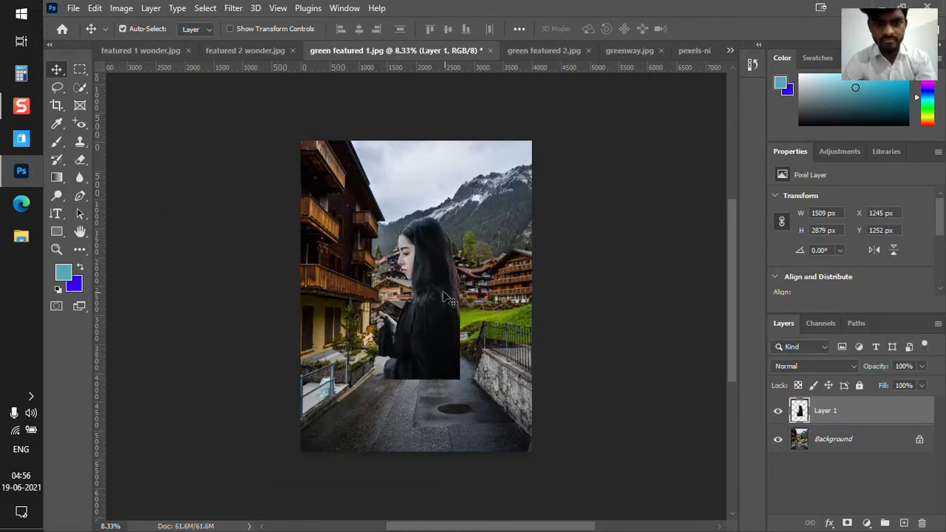
{"action": "left_click_drag", "start_coordinate": [430, 296], "coordinate": [503, 364]}
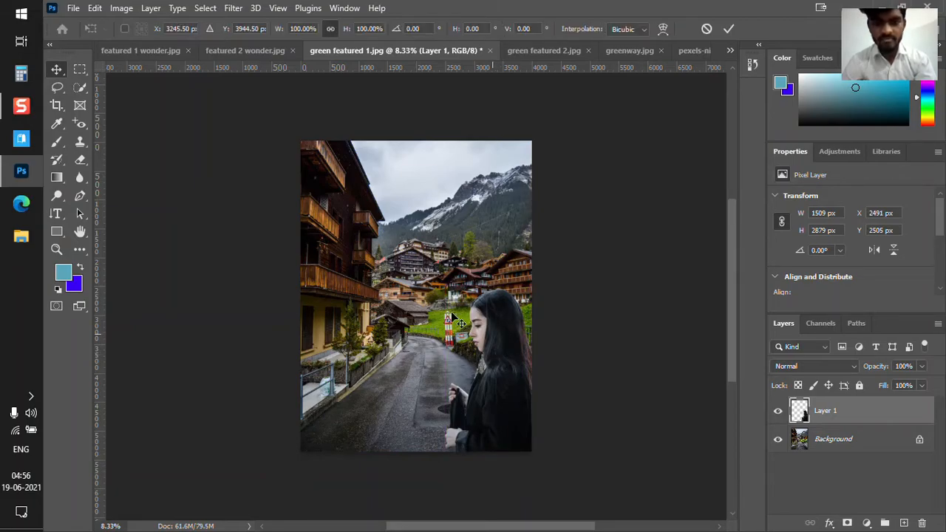
{"action": "key", "text": "ctrl+t"}
{"action": "left_click_drag", "start_coordinate": [444, 285], "coordinate": [420, 255]}
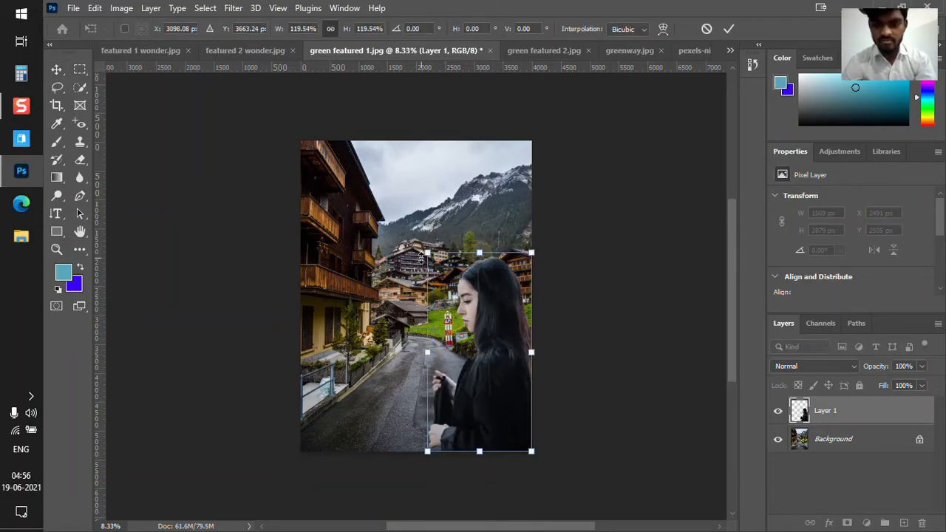
{"action": "key", "text": "Return"}
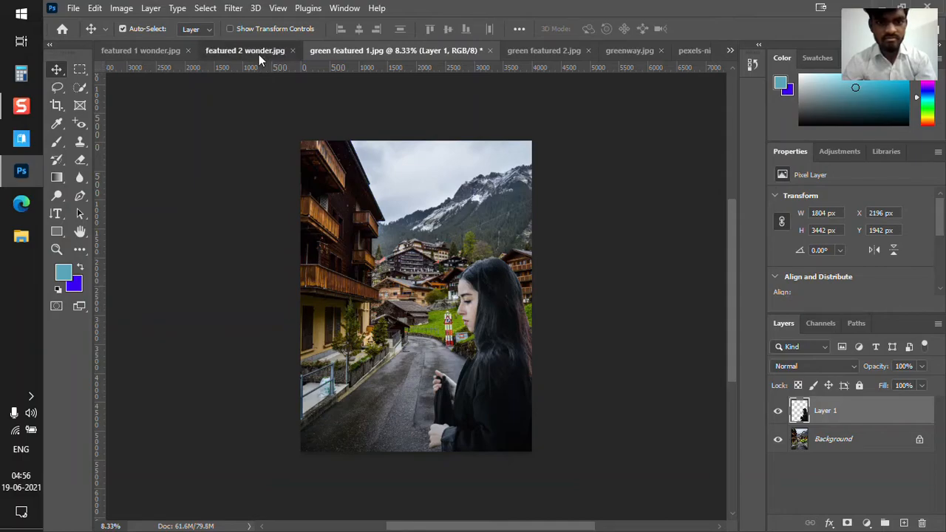
- Paste the cut-out woman into the lower-right corner of featured 2 wonder.jpg and scale her proportionally to about 125.6%
{"action": "left_click", "coordinate": [260, 51]}
{"action": "key", "text": "ctrl+v"}
{"action": "left_click_drag", "start_coordinate": [411, 292], "coordinate": [499, 365]}
{"action": "key", "text": "ctrl+t"}
{"action": "left_click_drag", "start_coordinate": [431, 282], "coordinate": [408, 241]}
{"action": "key", "text": "Return"}
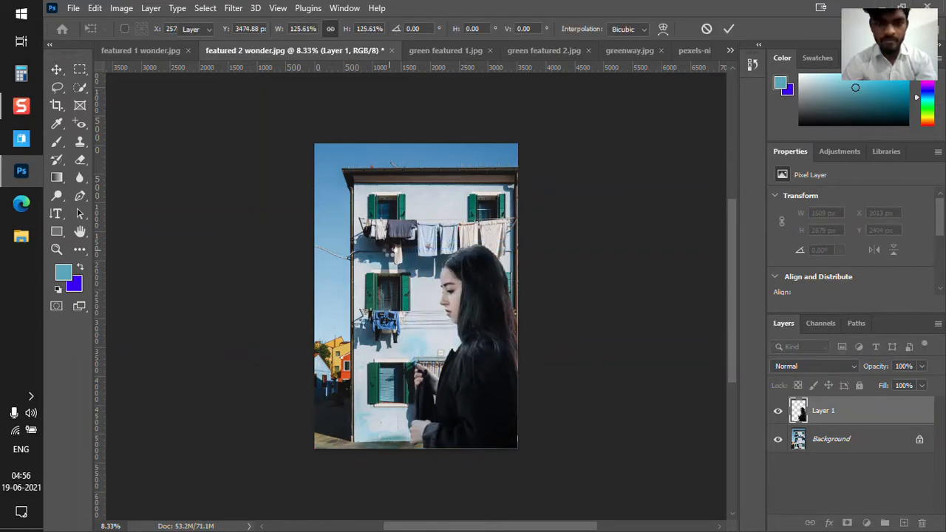
{"action": "left_click", "coordinate": [143, 50]}
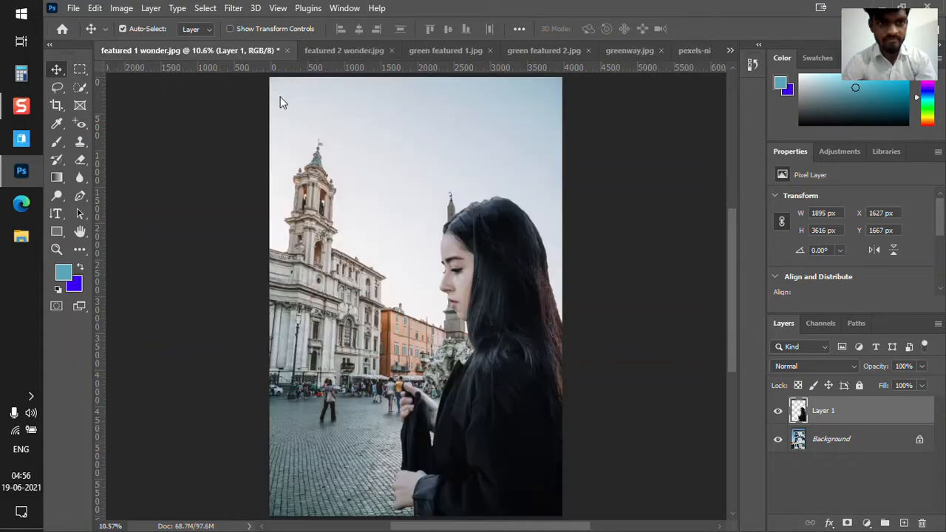
{"action": "left_click", "coordinate": [310, 144]}
{"action": "scroll", "coordinate": [345, 111], "scroll_direction": "up", "scroll_amount": 1}
{"action": "left_click", "coordinate": [343, 56]}
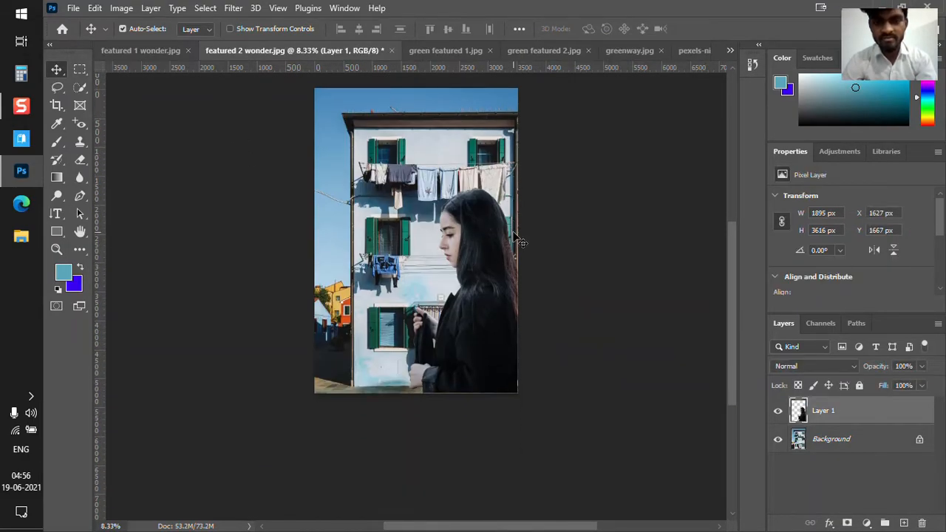
{"action": "scroll", "coordinate": [425, 243], "scroll_direction": "up", "scroll_amount": 1}
{"action": "key", "text": "ctrl"}
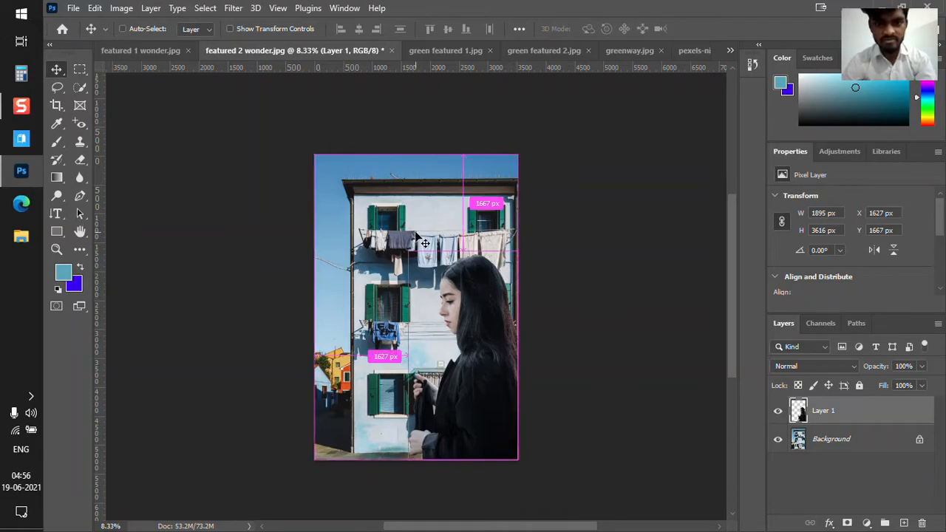
{"action": "left_click", "coordinate": [75, 8]}
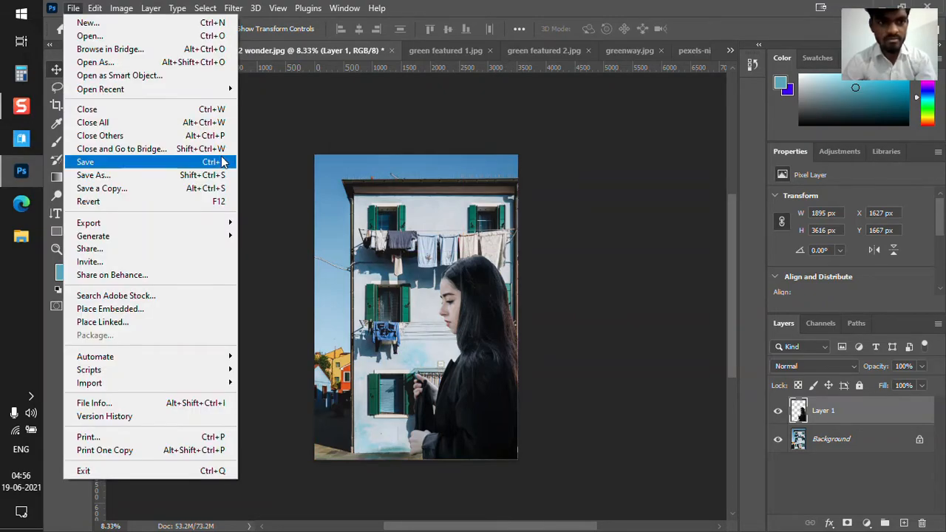
{"action": "mouse_move", "coordinate": [194, 229]}
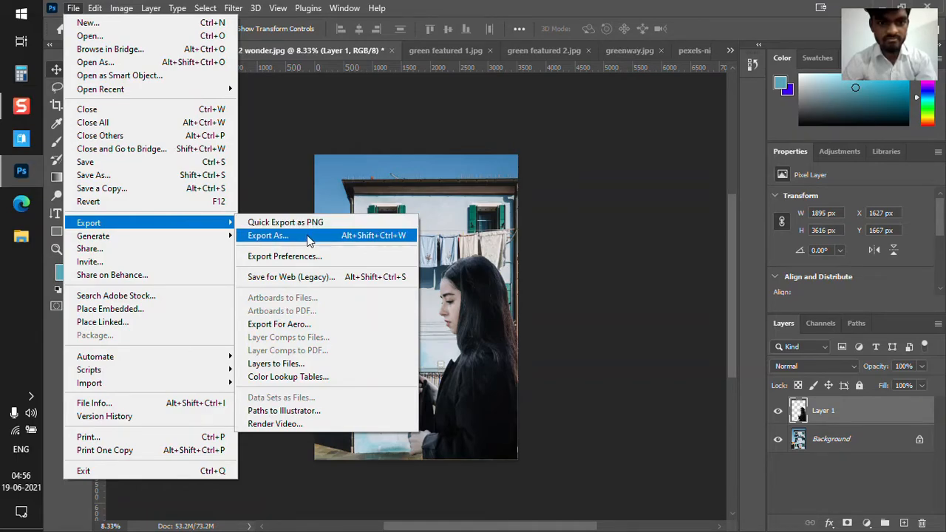
{"action": "left_click", "coordinate": [308, 236]}
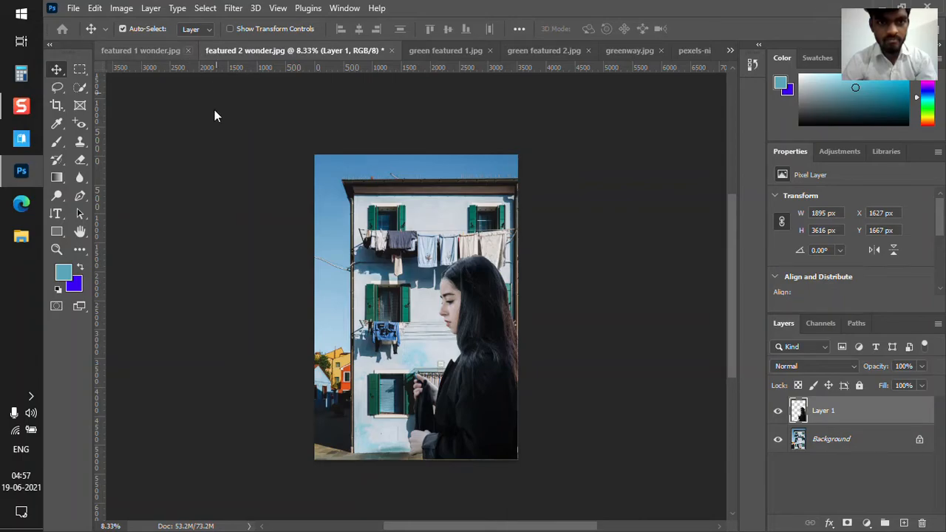
{"action": "key", "text": "ctrl+alt+shift+w"}
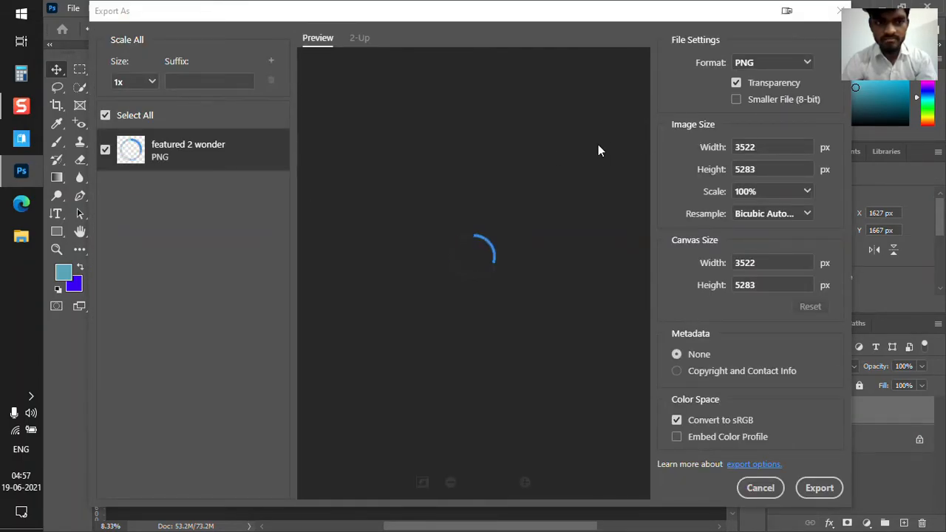
{"action": "left_click", "coordinate": [768, 65]}
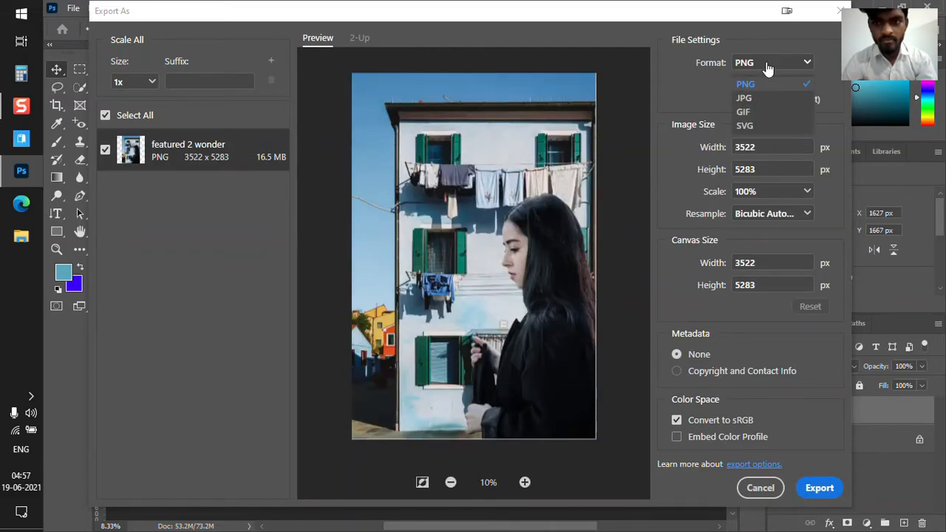
{"action": "left_click", "coordinate": [765, 98]}
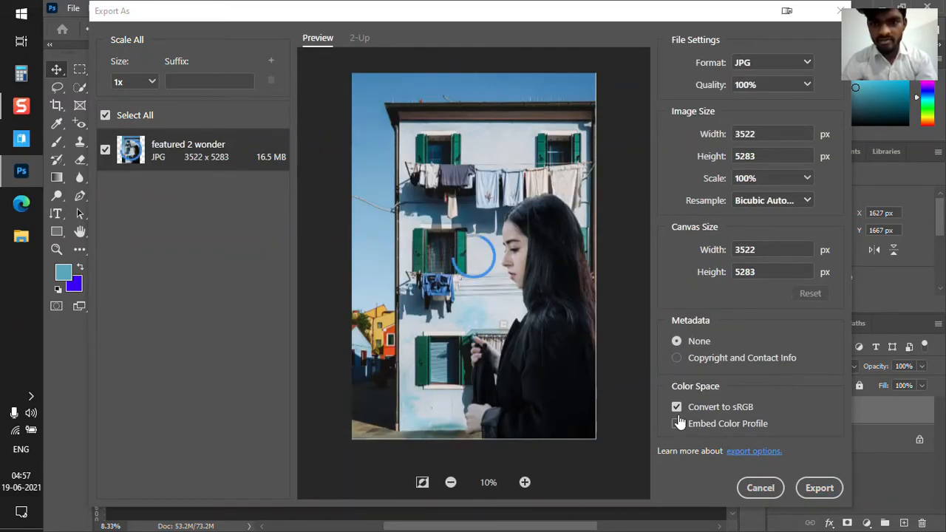
{"action": "left_click", "coordinate": [760, 489]}
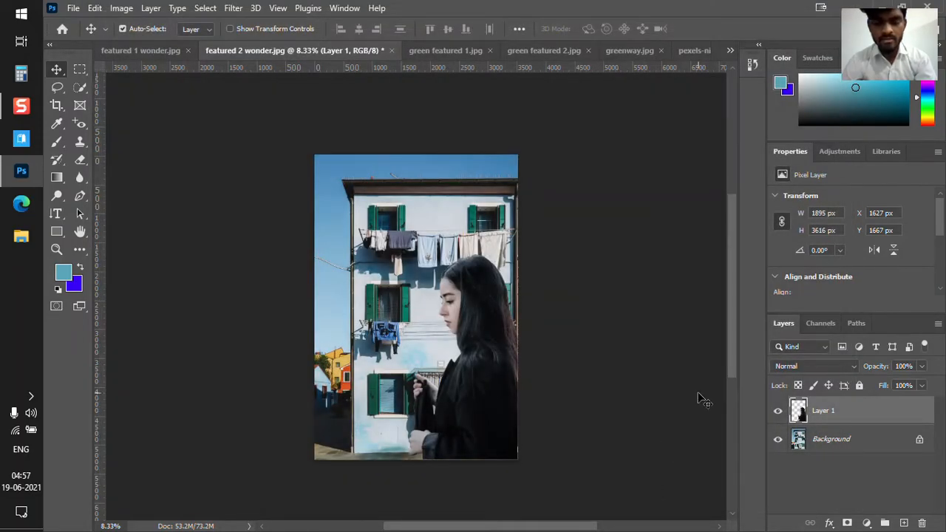
- Export the featured 2 wonder composite as a JPG named "featured 2 wonder - and black lady"
{"action": "left_click", "coordinate": [73, 9]}
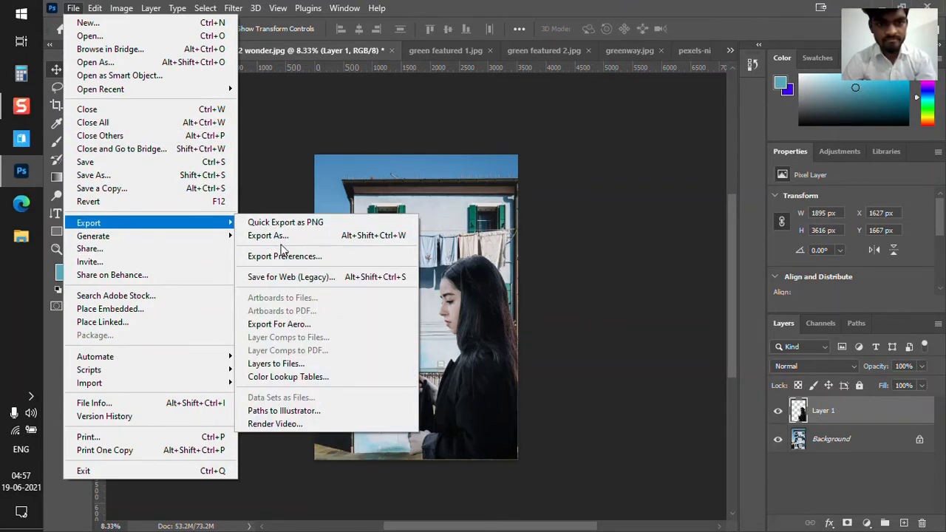
{"action": "left_click", "coordinate": [280, 237]}
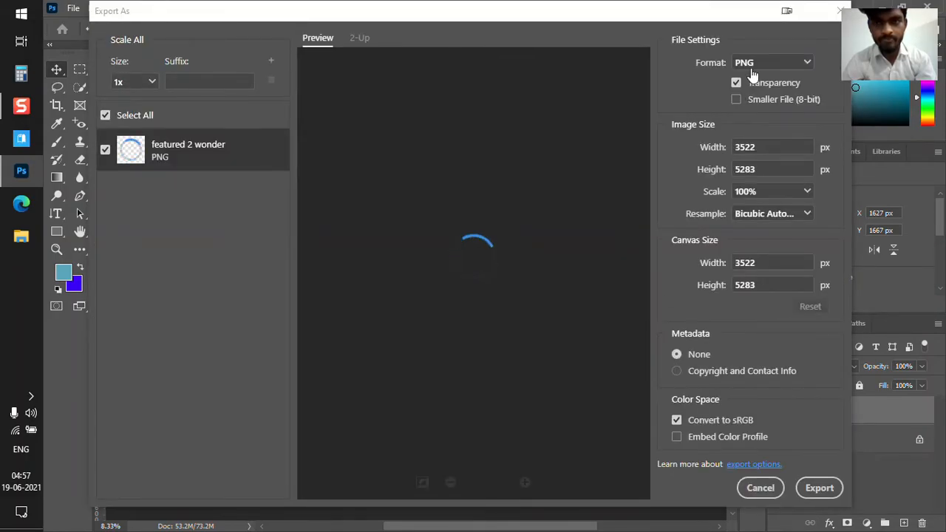
{"action": "left_click", "coordinate": [751, 66]}
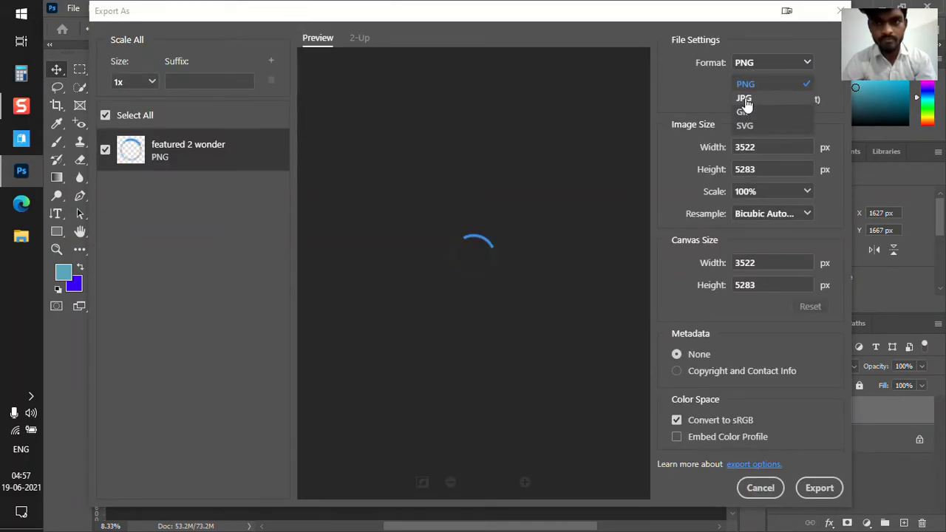
{"action": "left_click", "coordinate": [744, 99]}
{"action": "left_click", "coordinate": [818, 488]}
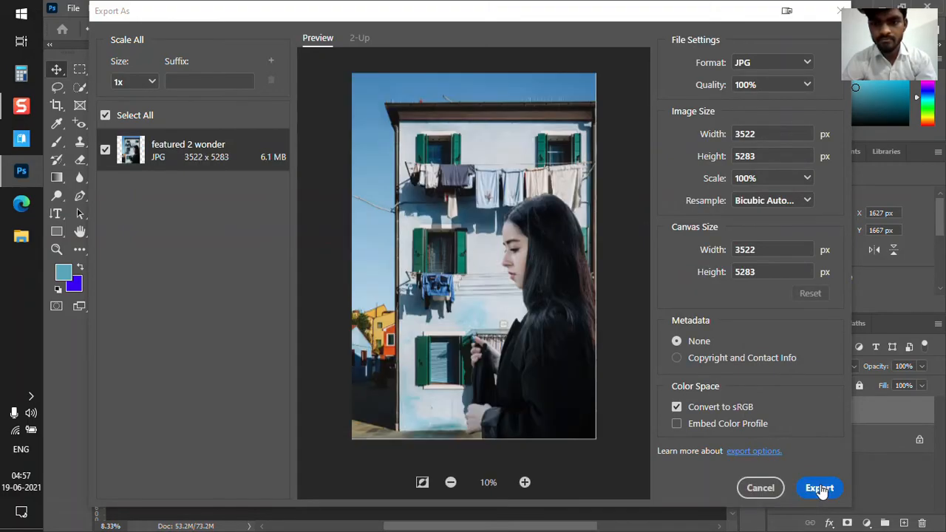
{"action": "left_click", "coordinate": [820, 489]}
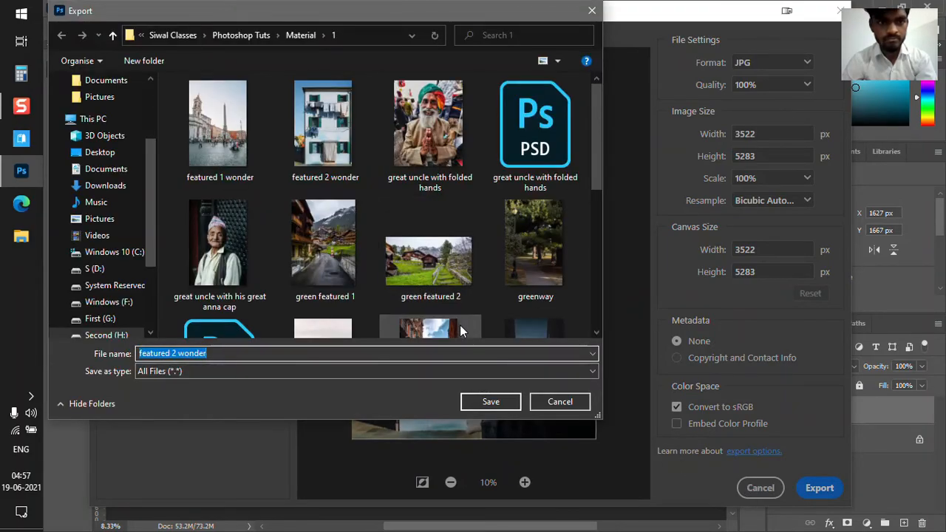
{"action": "left_click", "coordinate": [376, 356]}
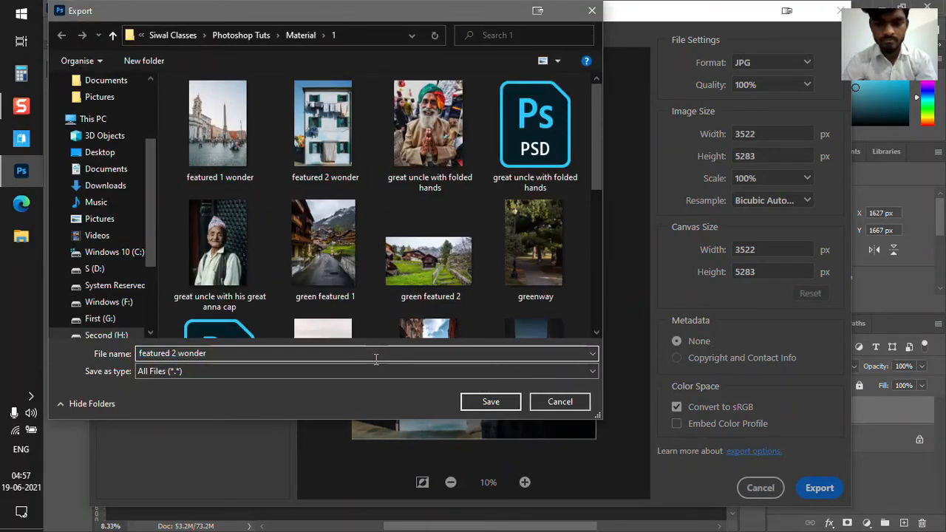
{"action": "type", "text": "- and black lady"}
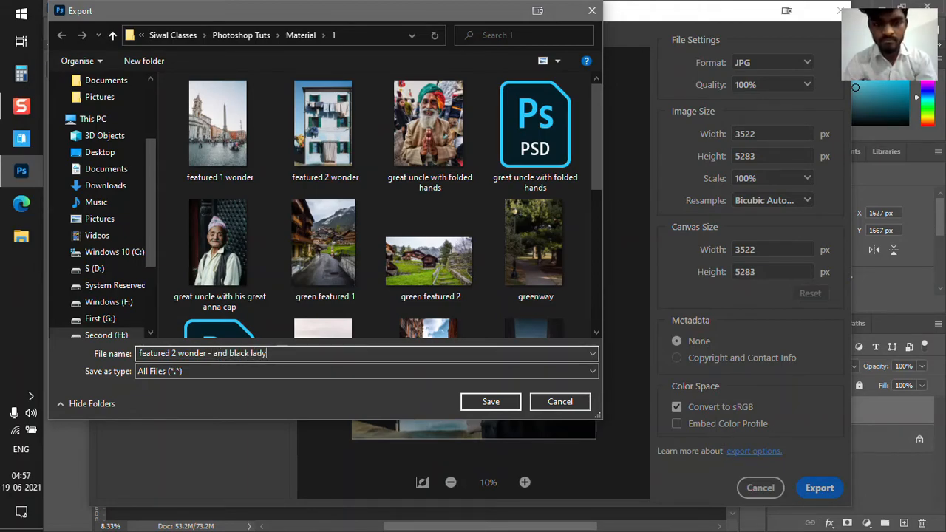
{"action": "key", "text": "Return"}
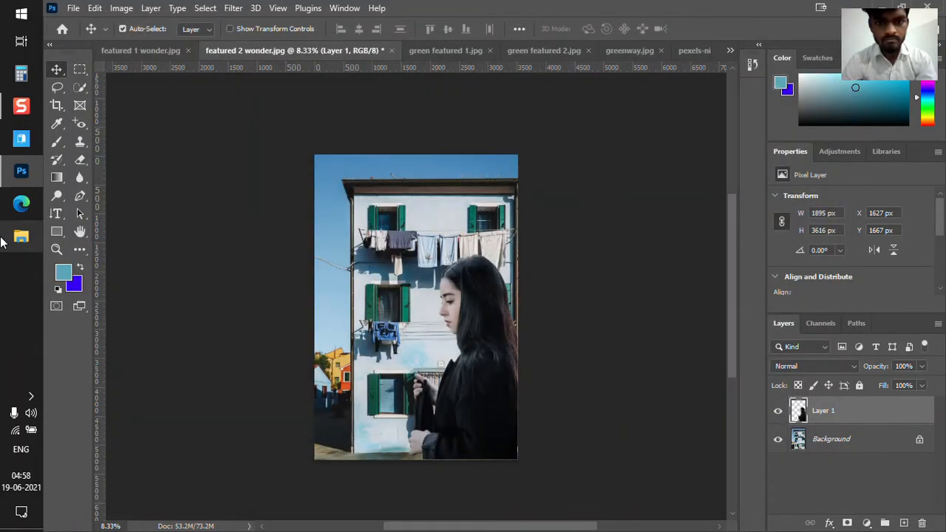
- Switch to File Explorer and open the folder Second (H:) > YouTube > Siwal Classes > Photoshop Tuts > Material > 1
{"action": "key", "text": "super+e"}
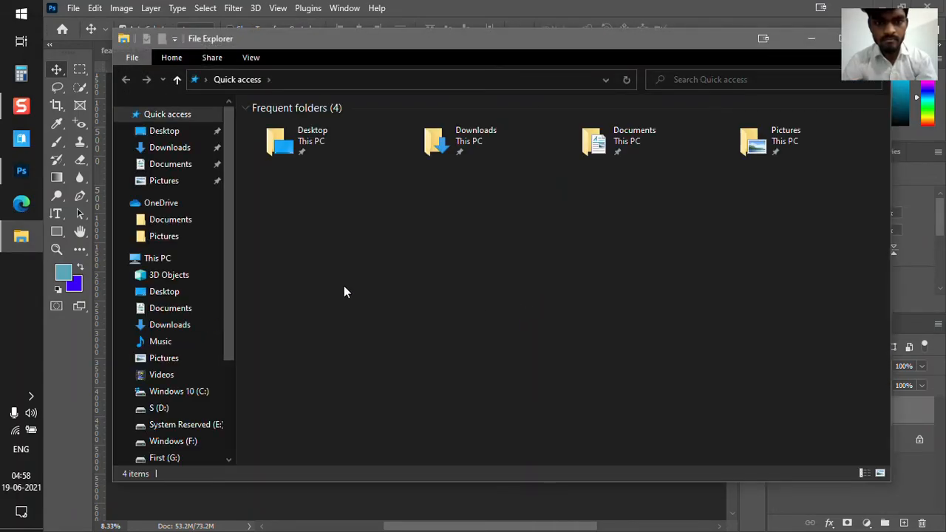
{"action": "left_click", "coordinate": [173, 261]}
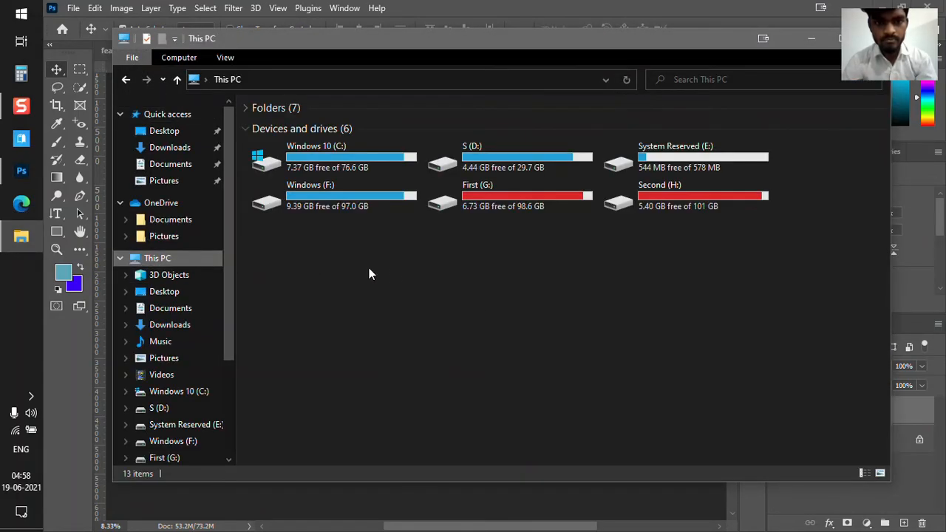
{"action": "left_click", "coordinate": [656, 213]}
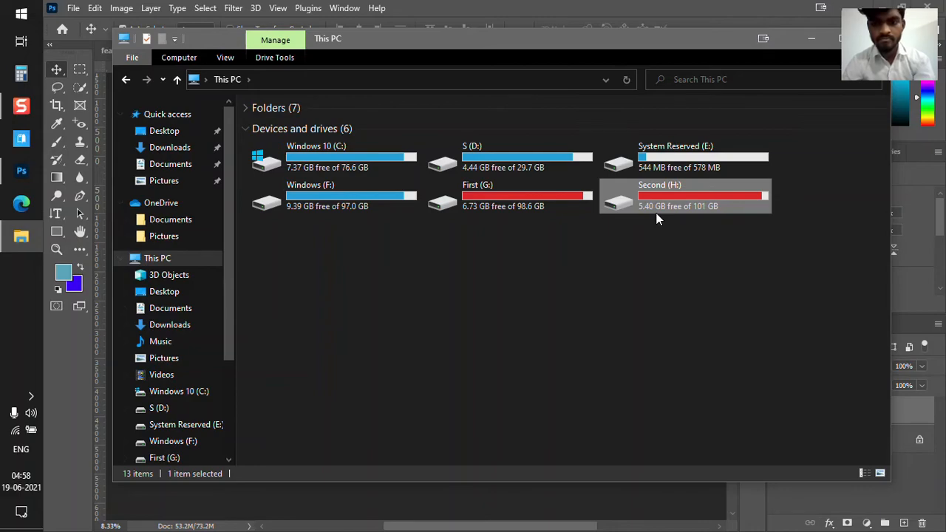
{"action": "key", "text": "Return"}
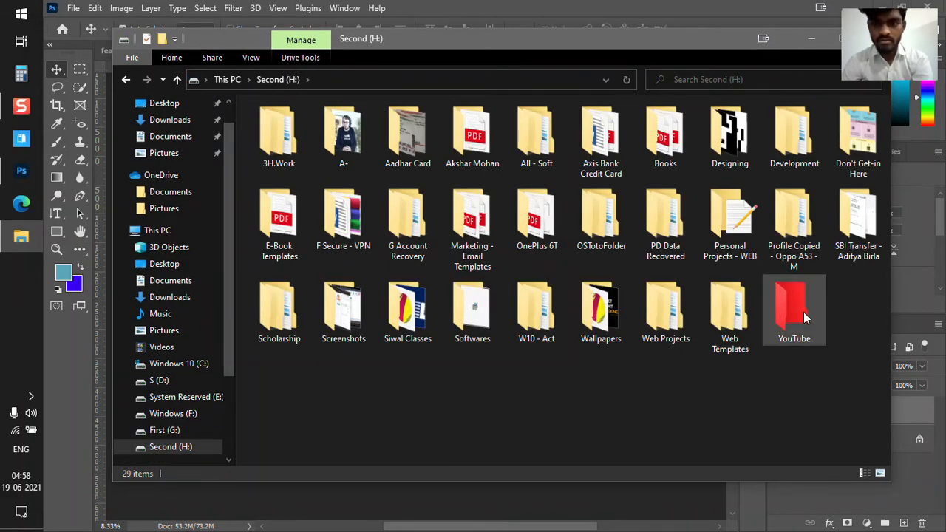
{"action": "left_click", "coordinate": [804, 316]}
{"action": "double_click", "coordinate": [804, 316]}
{"action": "double_click", "coordinate": [268, 124]}
{"action": "double_click", "coordinate": [269, 124]}
{"action": "double_click", "coordinate": [268, 123]}
{"action": "double_click", "coordinate": [268, 122]}
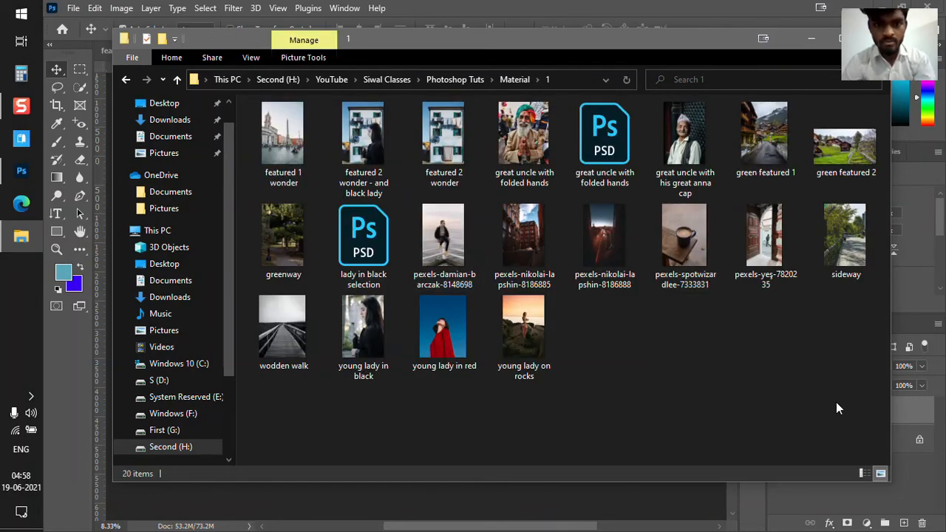
- Open the exported "featured 2 wonder - and black lady" image, inspect the woman's cut-out edges up close, and close the viewer
{"action": "left_click", "coordinate": [352, 125]}
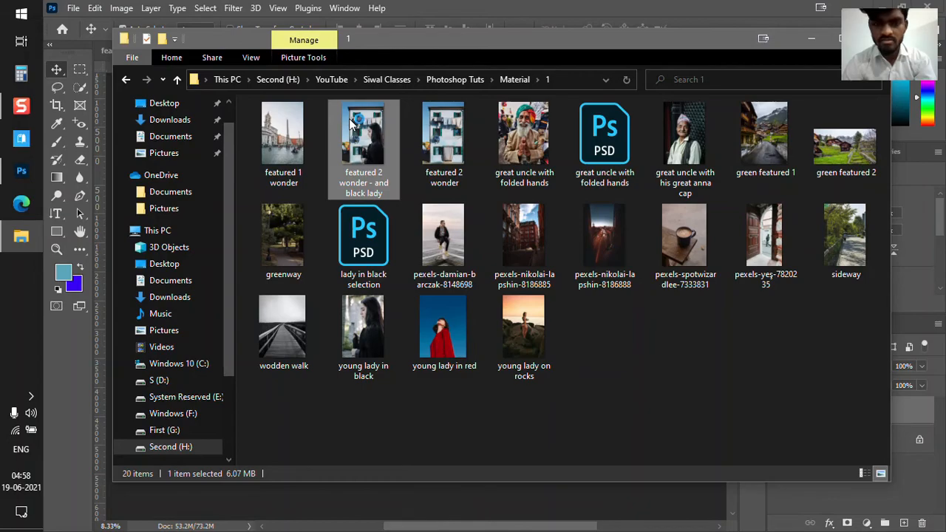
{"action": "double_click", "coordinate": [352, 124]}
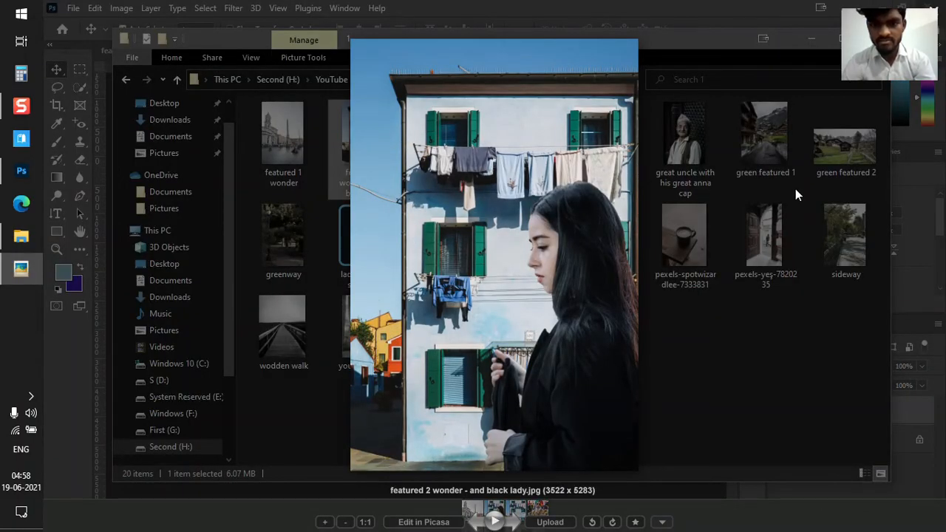
{"action": "scroll", "coordinate": [795, 189], "scroll_direction": "up", "scroll_amount": 5}
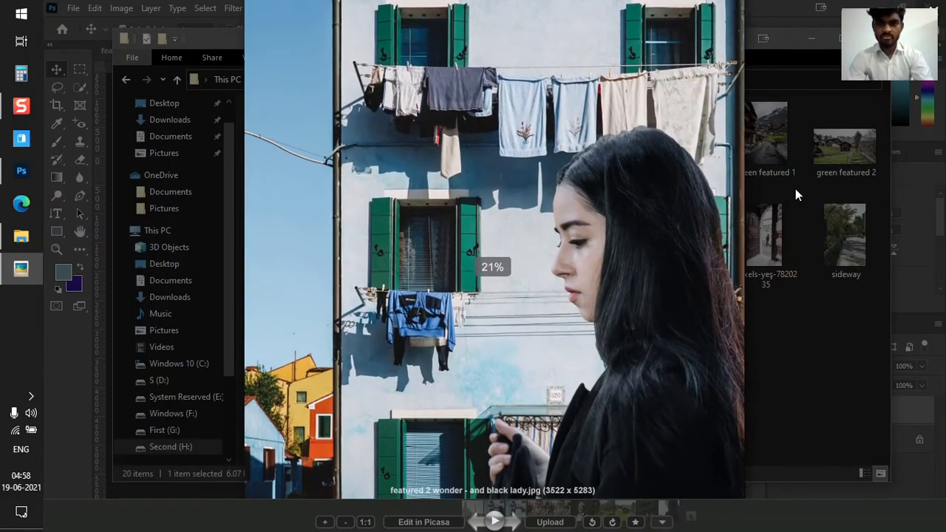
{"action": "left_click_drag", "start_coordinate": [536, 503], "coordinate": [536, 390]}
{"action": "scroll", "coordinate": [574, 236], "scroll_direction": "up", "scroll_amount": 2}
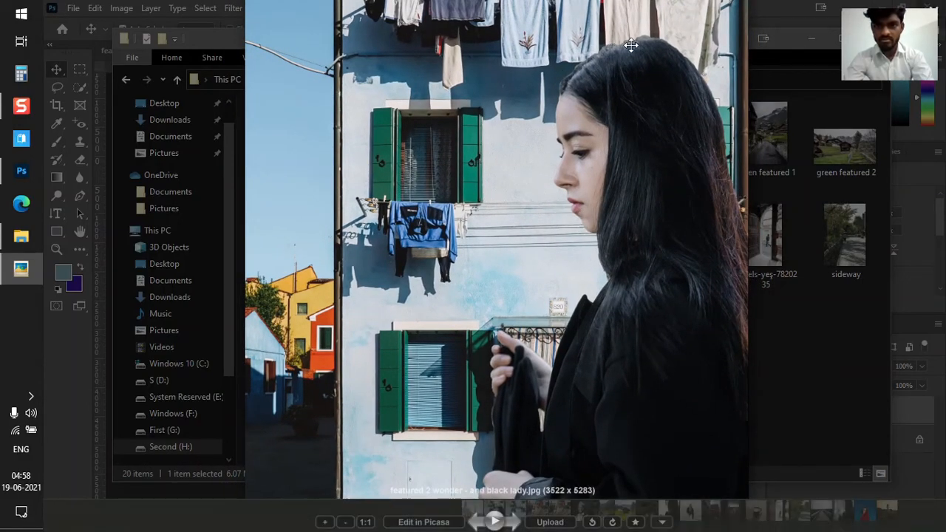
{"action": "left_click_drag", "start_coordinate": [634, 314], "coordinate": [669, 231]}
{"action": "scroll", "coordinate": [670, 231], "scroll_direction": "down", "scroll_amount": 5}
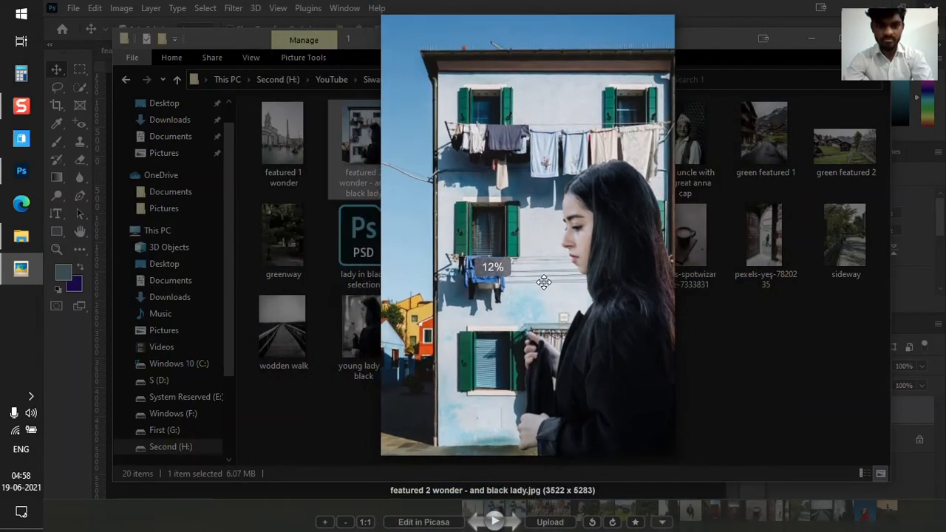
{"action": "left_click_drag", "start_coordinate": [544, 282], "coordinate": [527, 274]}
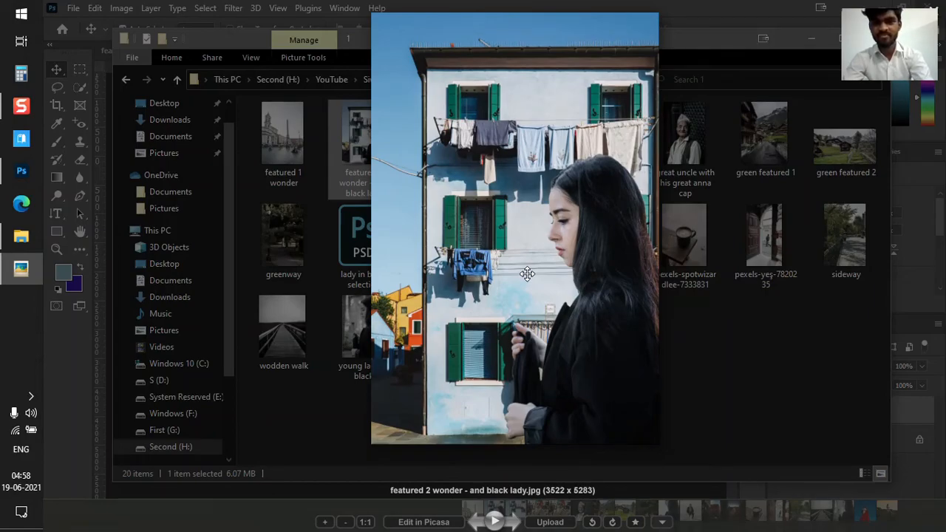
{"action": "key", "text": "Escape"}
{"action": "left_click", "coordinate": [629, 355]}
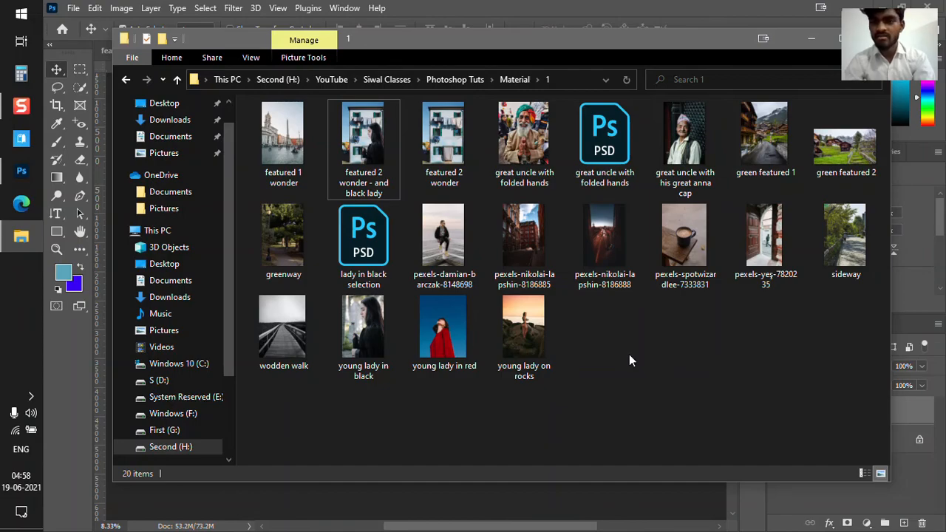
{"action": "left_click_drag", "start_coordinate": [663, 37], "coordinate": [606, 72]}
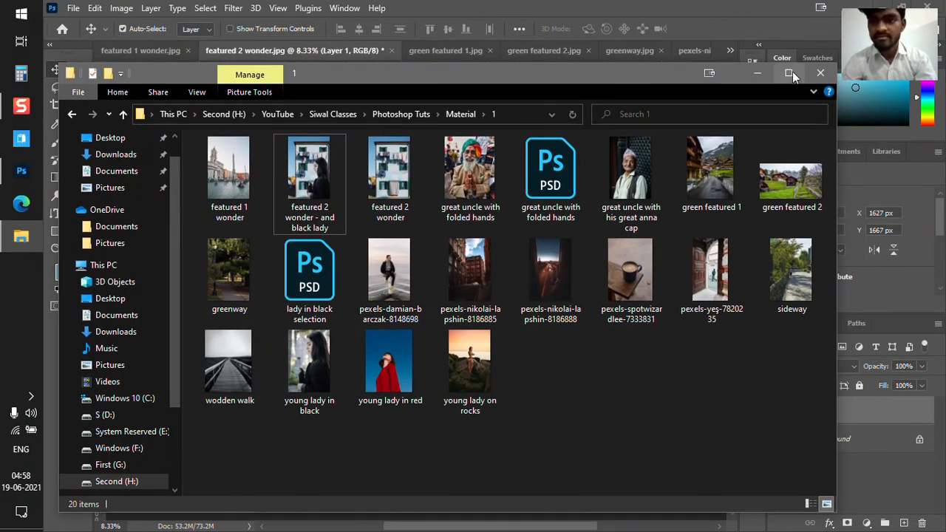